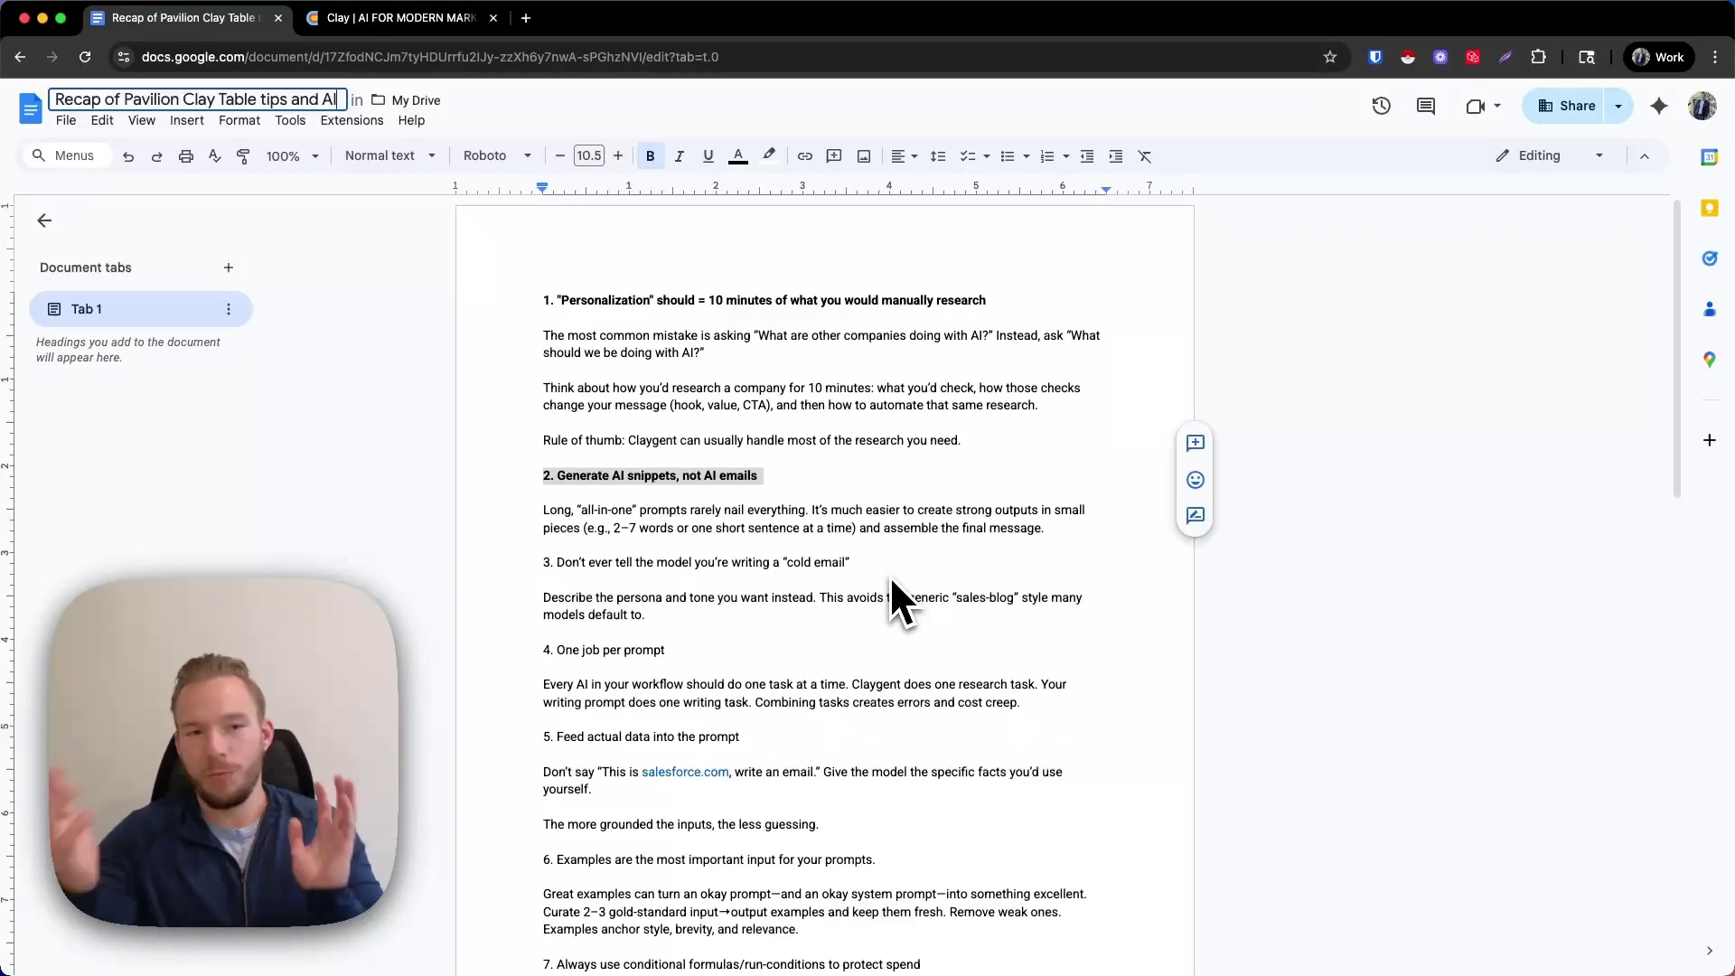
- Check LatamCent's found domain in Clay, then return to the recap with the caret in the first tip
{"action": "left_click", "coordinate": [370, 20]}
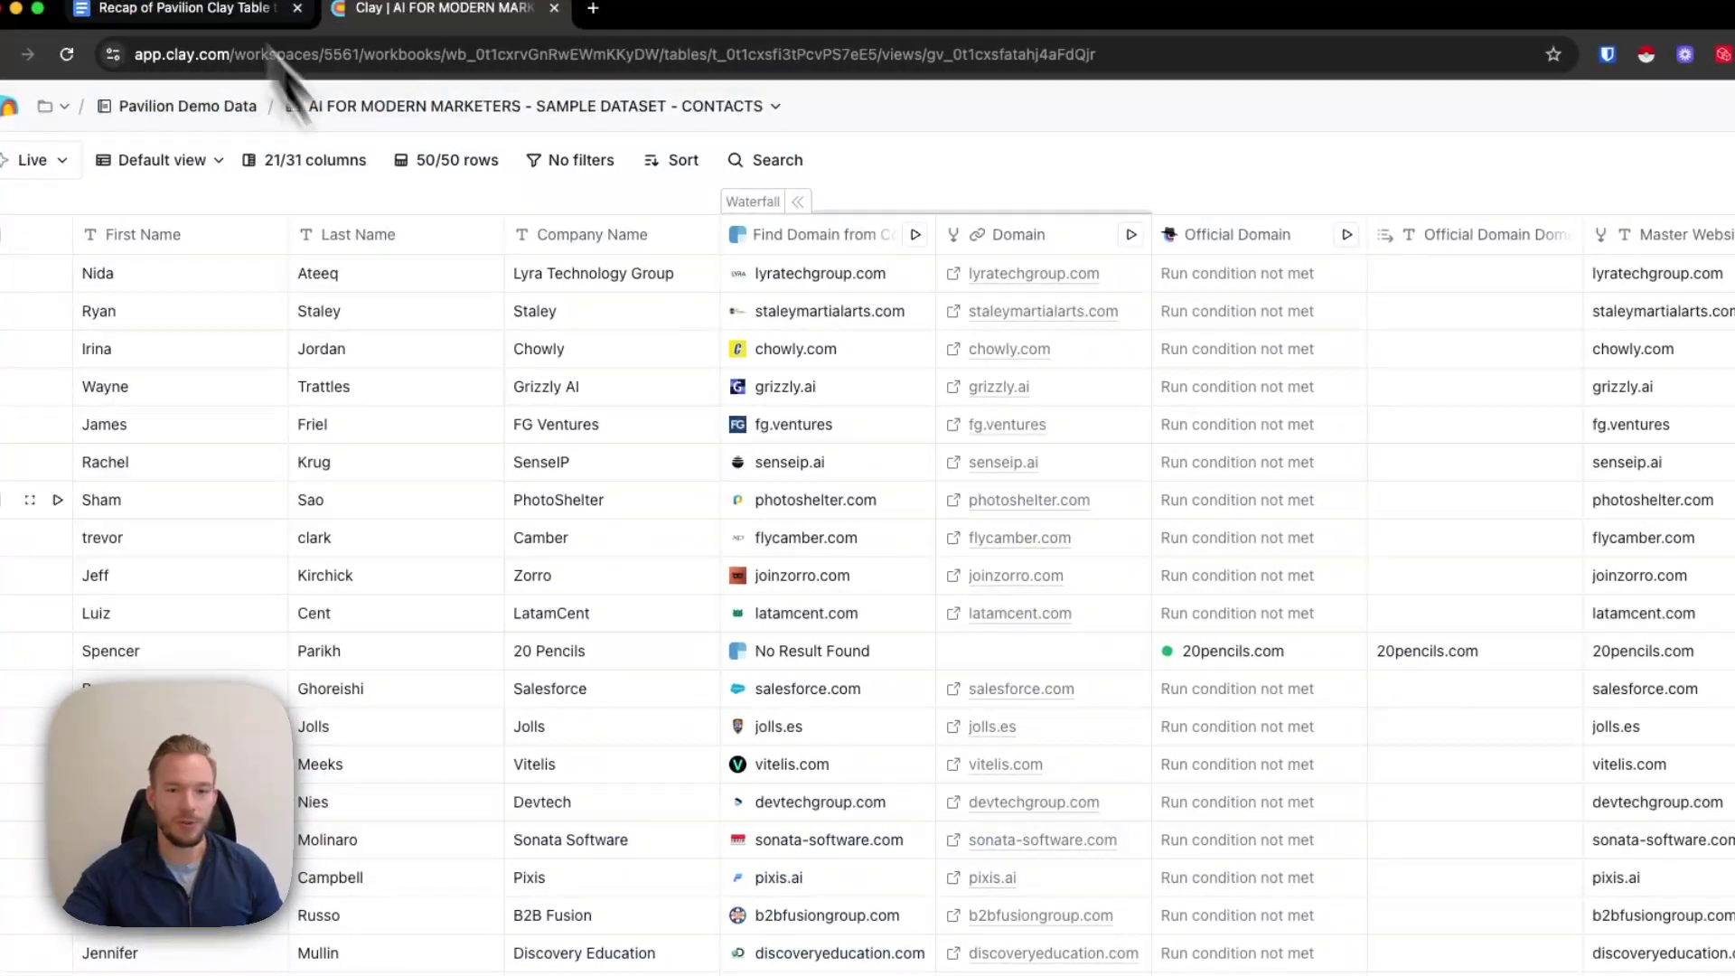
{"action": "left_click", "coordinate": [817, 611]}
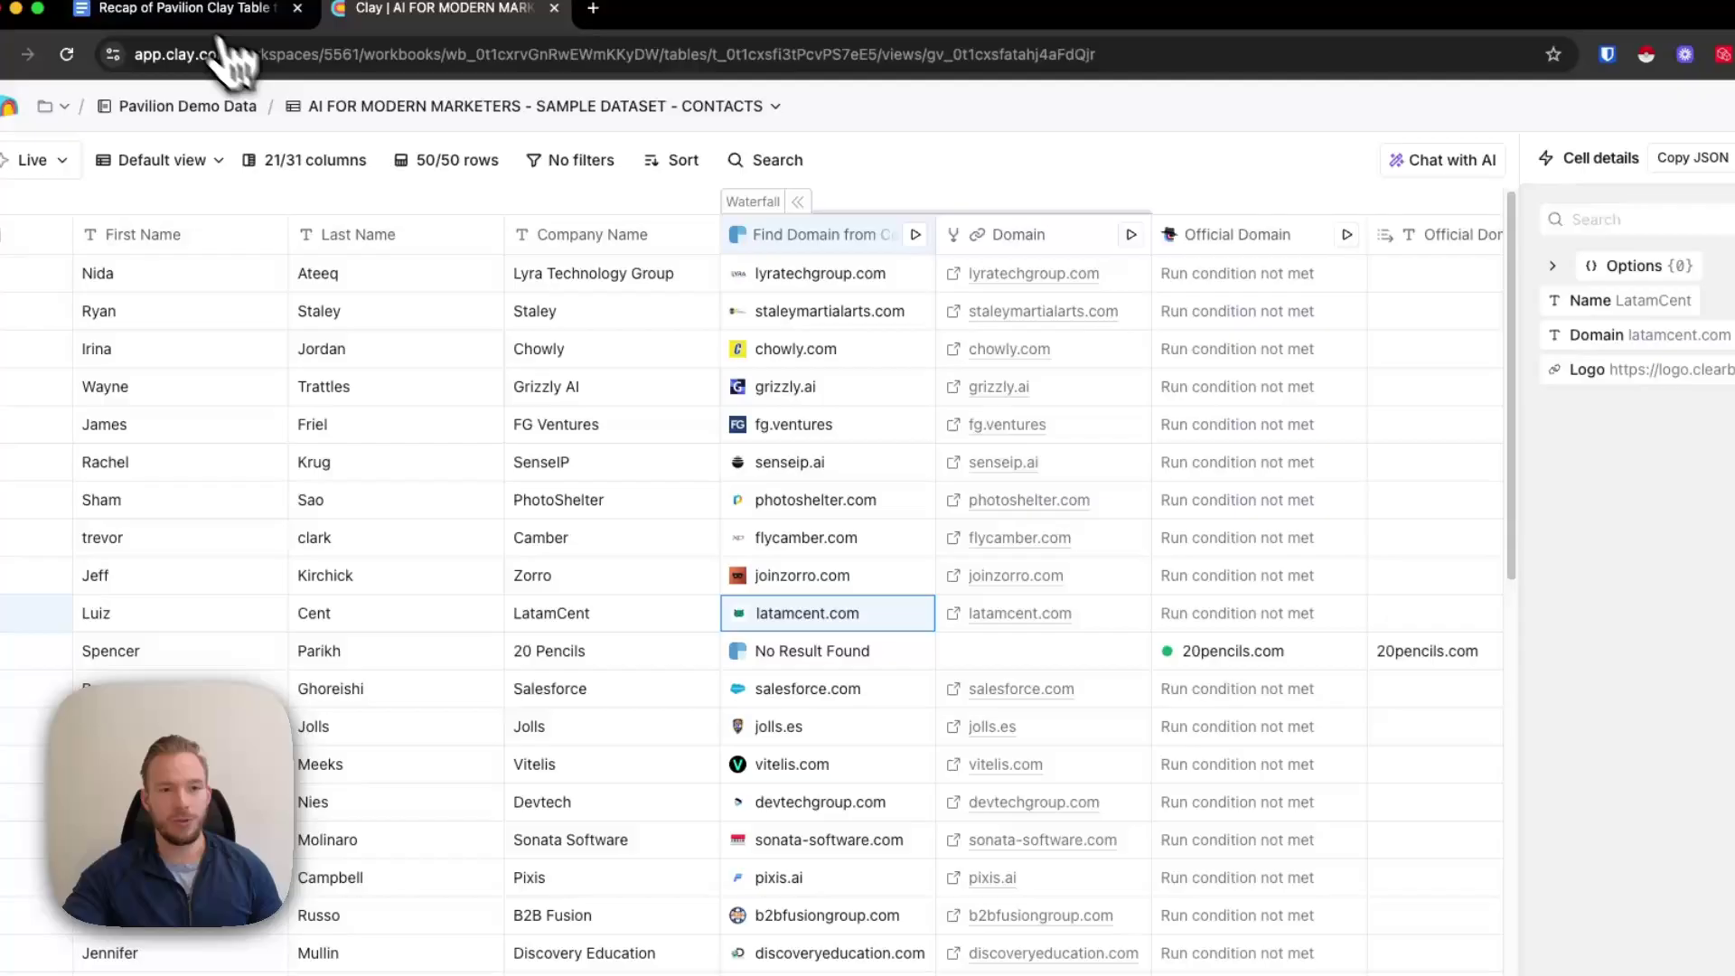
{"action": "left_click", "coordinate": [195, 9]}
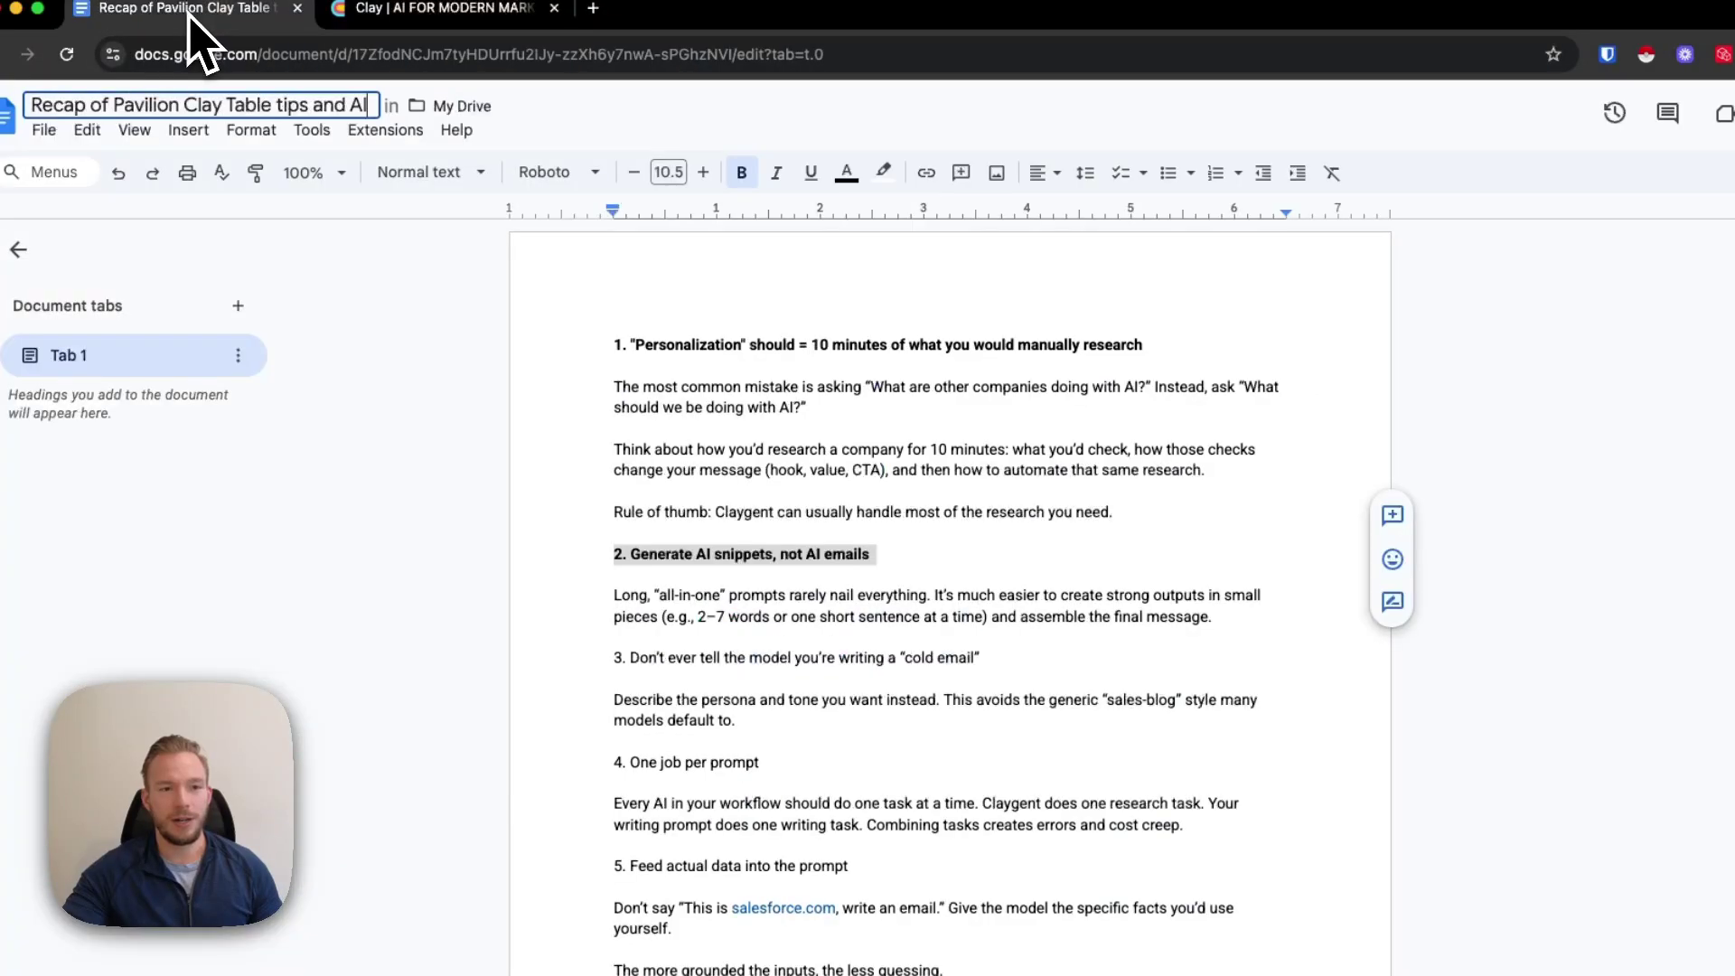
{"action": "left_click", "coordinate": [702, 402]}
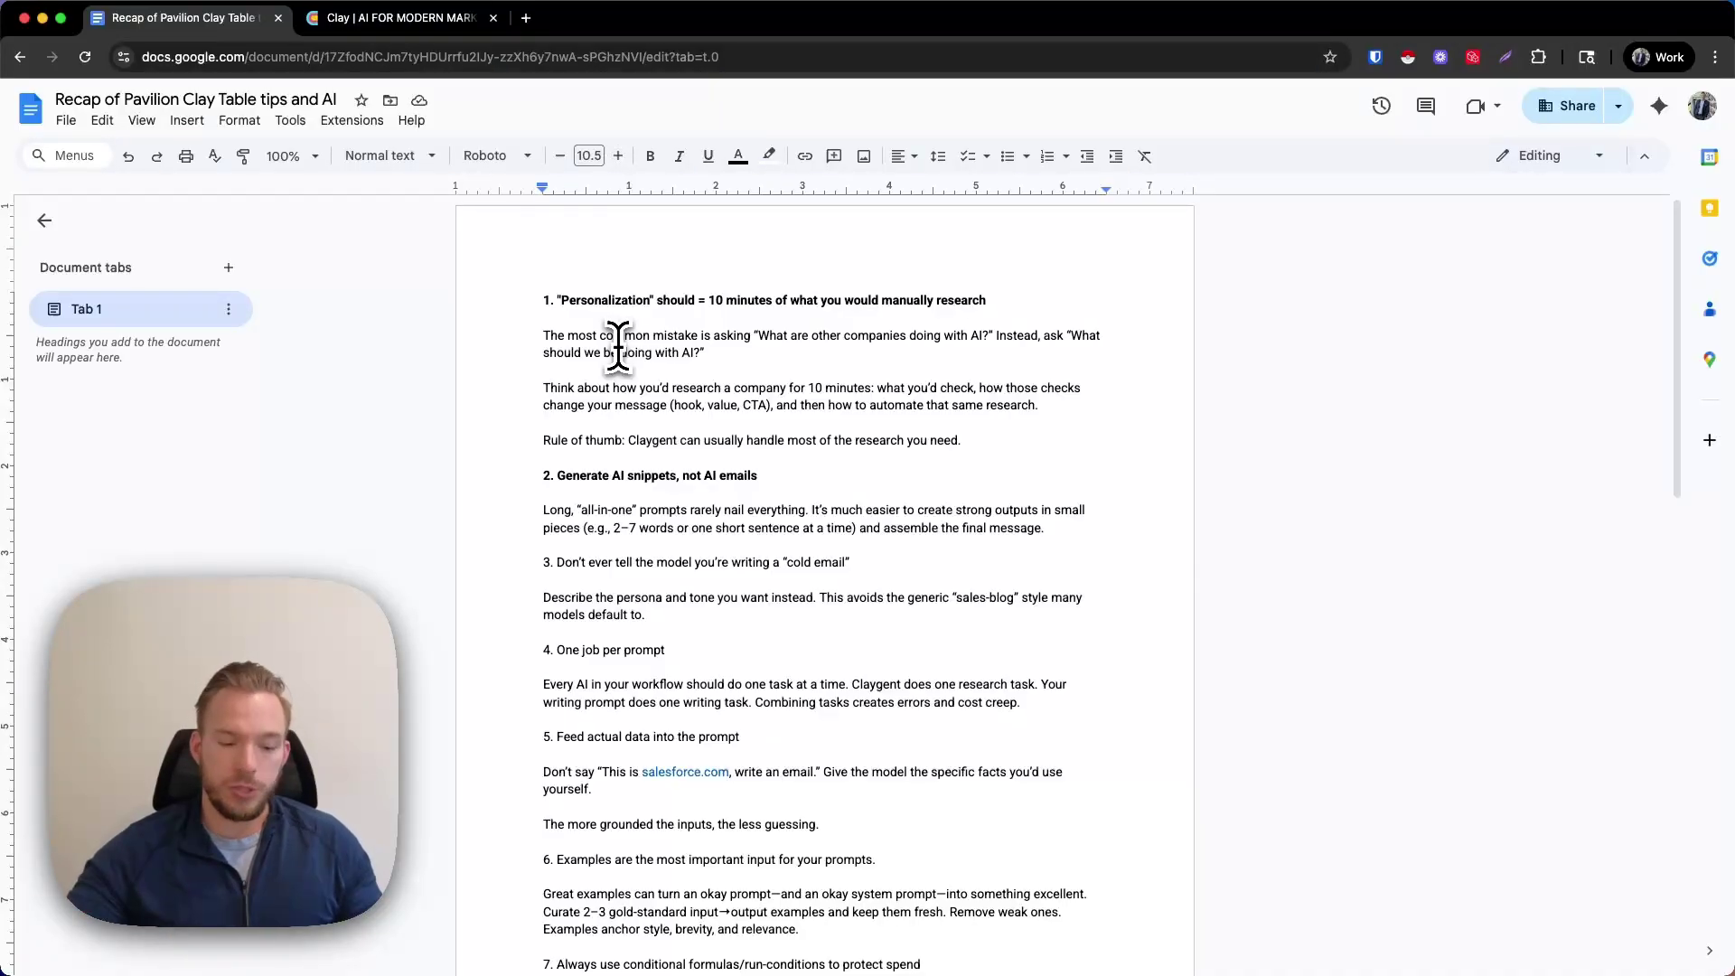
{"action": "scroll", "coordinate": [618, 346], "scroll_direction": "up", "scroll_amount": 5}
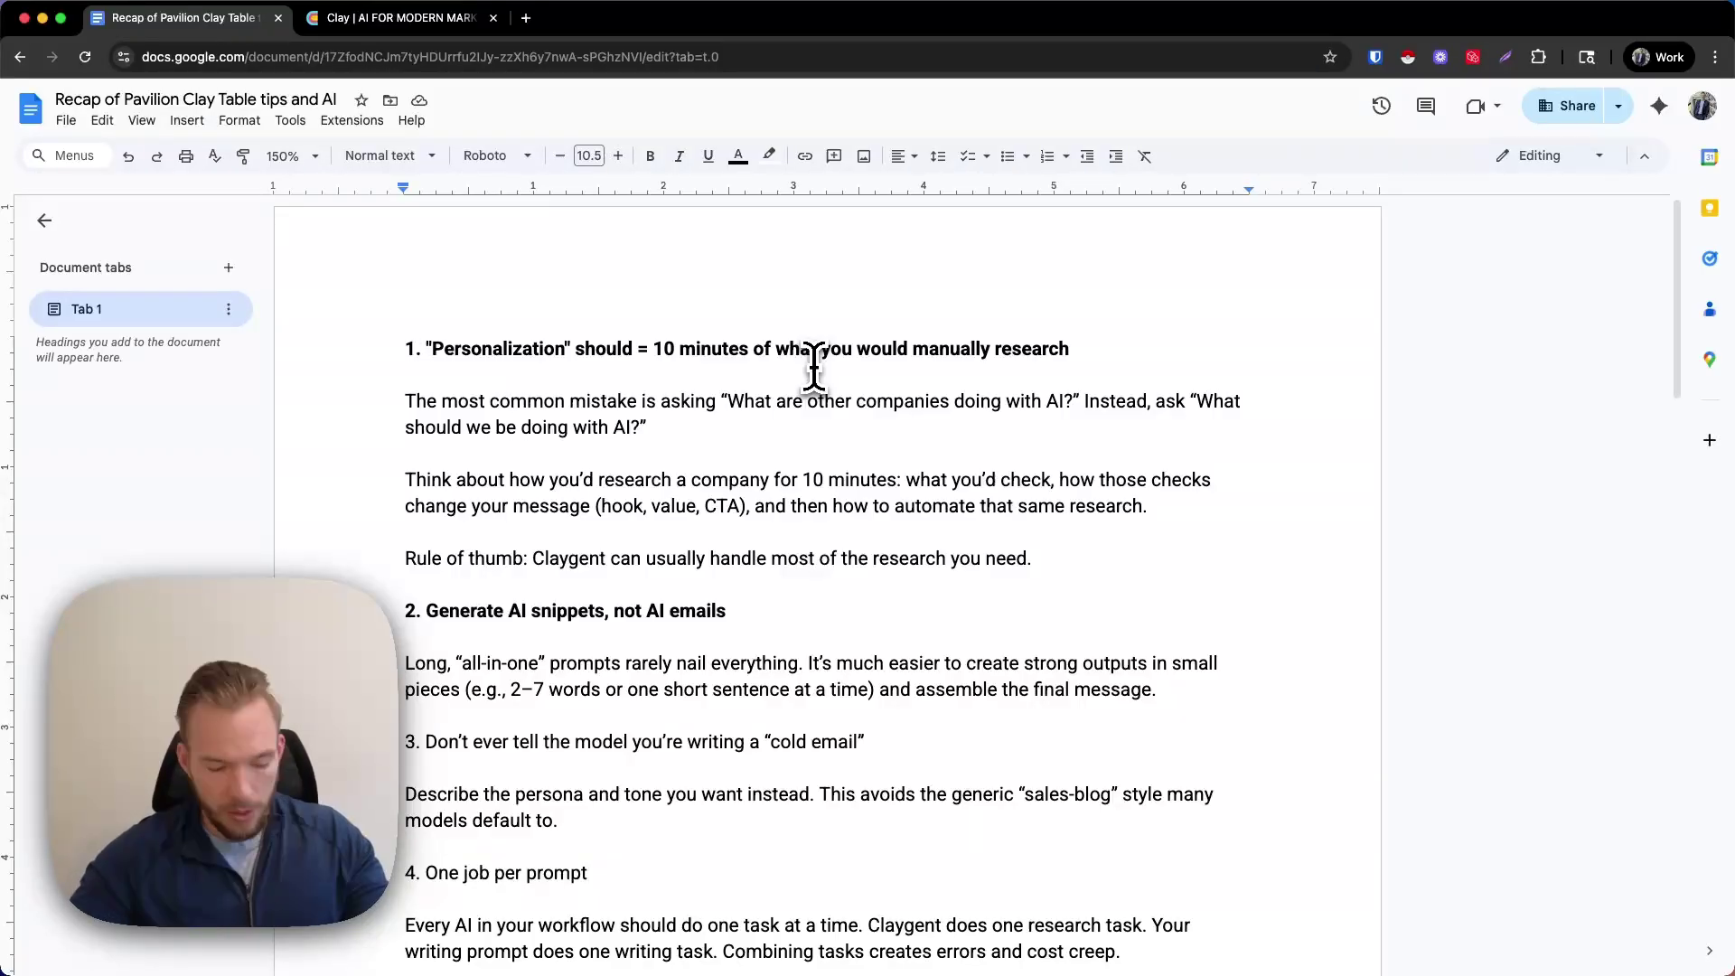
- Select tip 1 from its heading down to the end of the 'Rule of thumb' line
{"action": "left_click_drag", "start_coordinate": [1039, 558], "coordinate": [327, 342]}
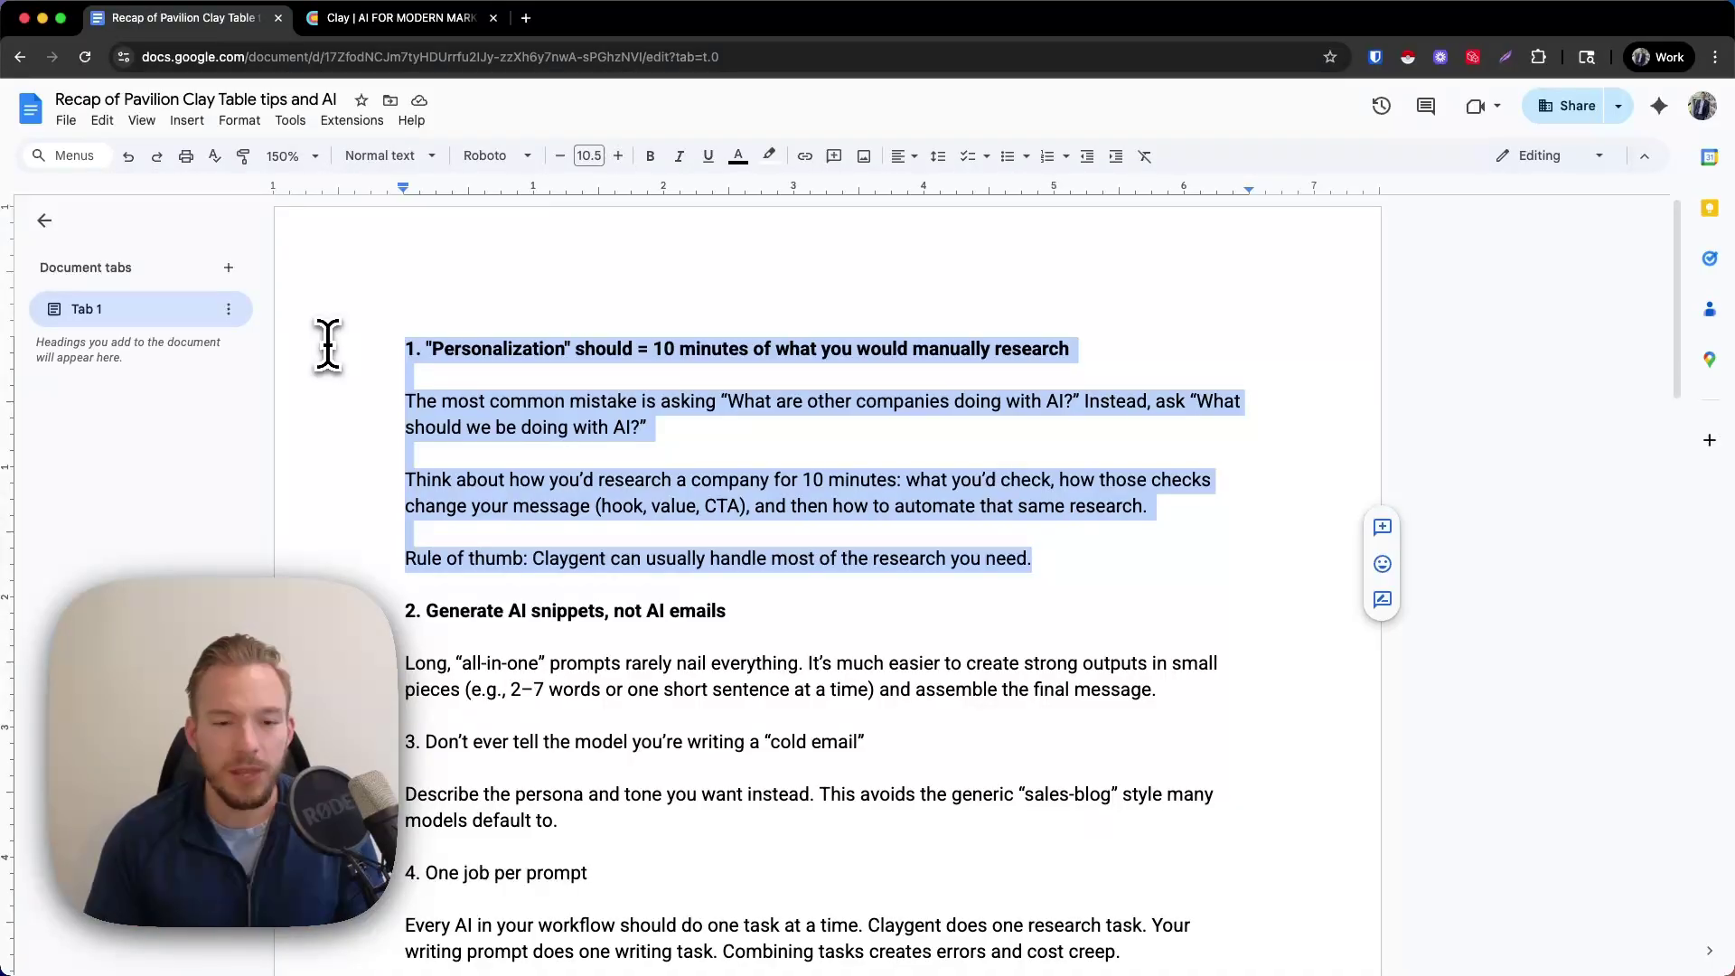
{"action": "scroll", "coordinate": [524, 560], "scroll_direction": "down", "scroll_amount": 3}
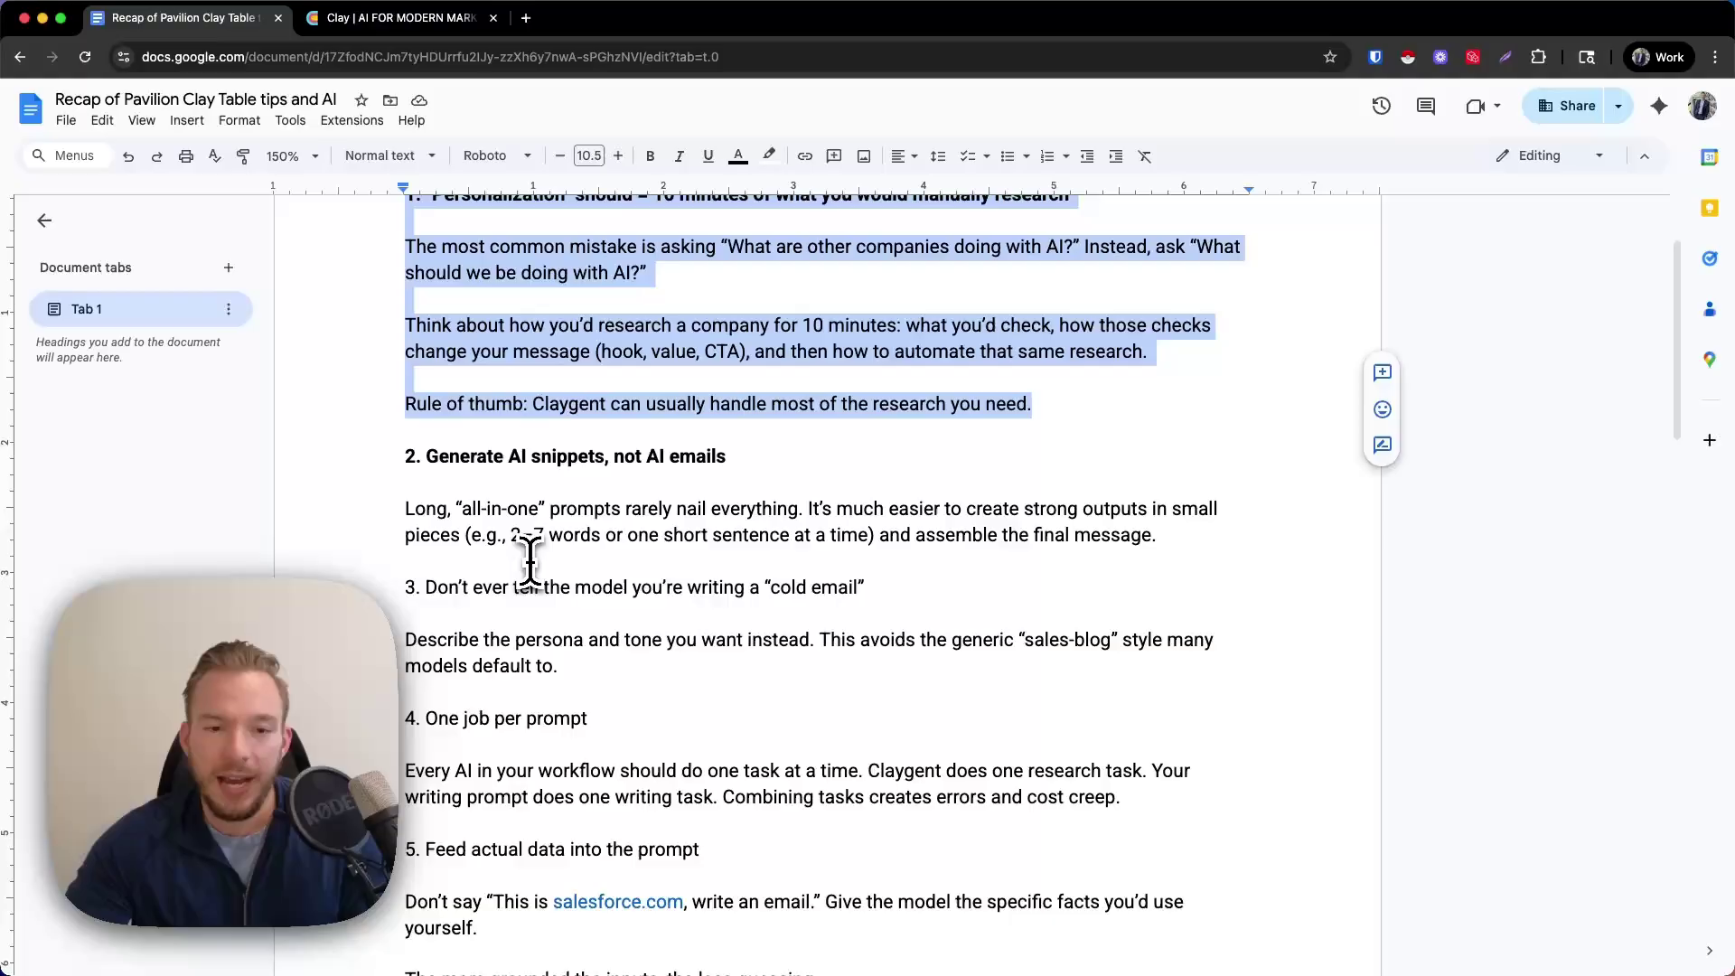
{"action": "left_click_drag", "start_coordinate": [508, 456], "coordinate": [606, 466]}
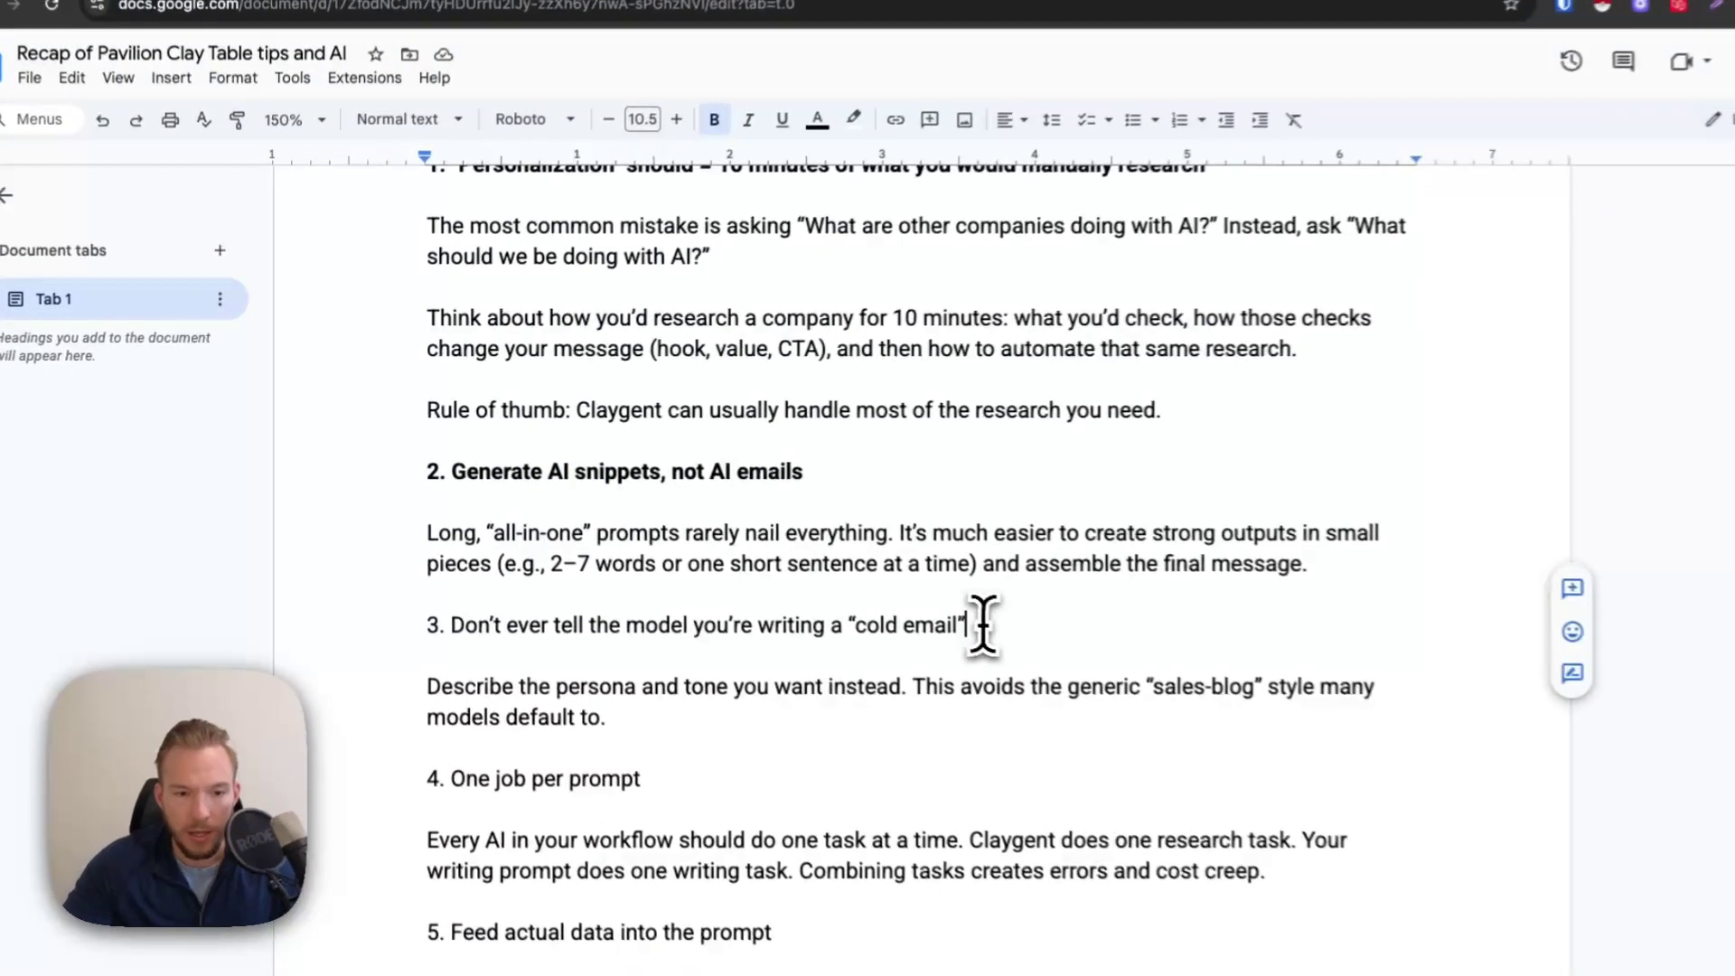
- Bold the heading '3. Don't ever tell the model…' about cold emails
{"action": "left_click_drag", "start_coordinate": [865, 587], "coordinate": [268, 591]}
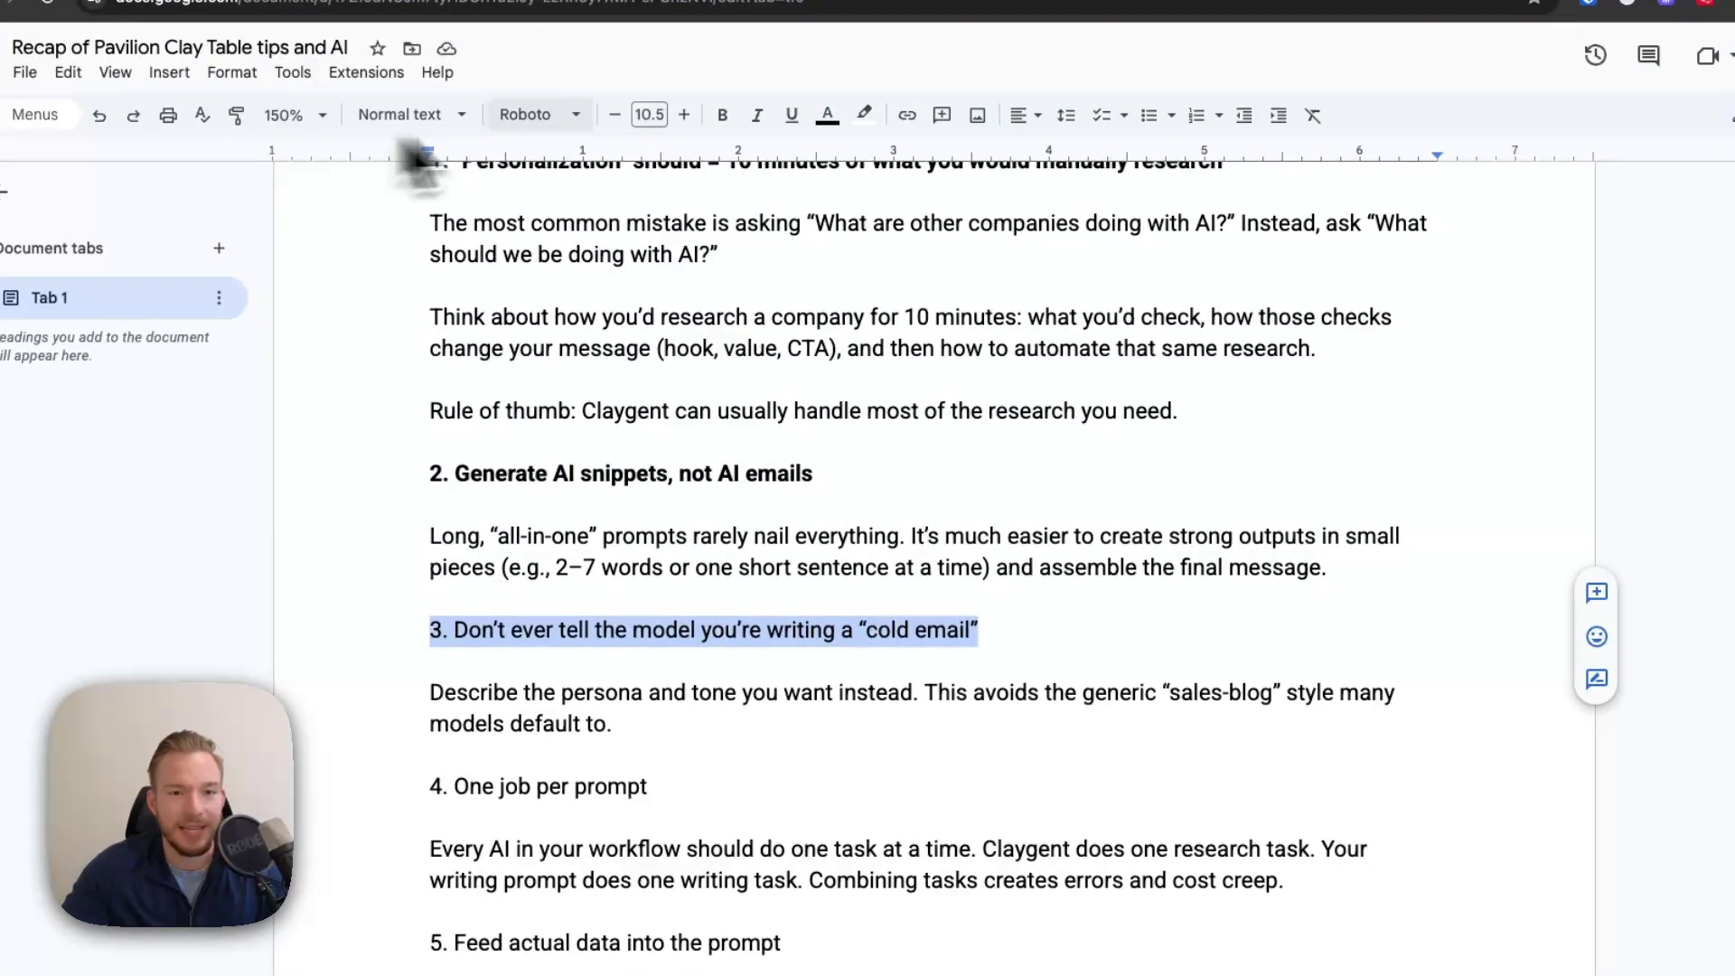
{"action": "left_click", "coordinate": [721, 114]}
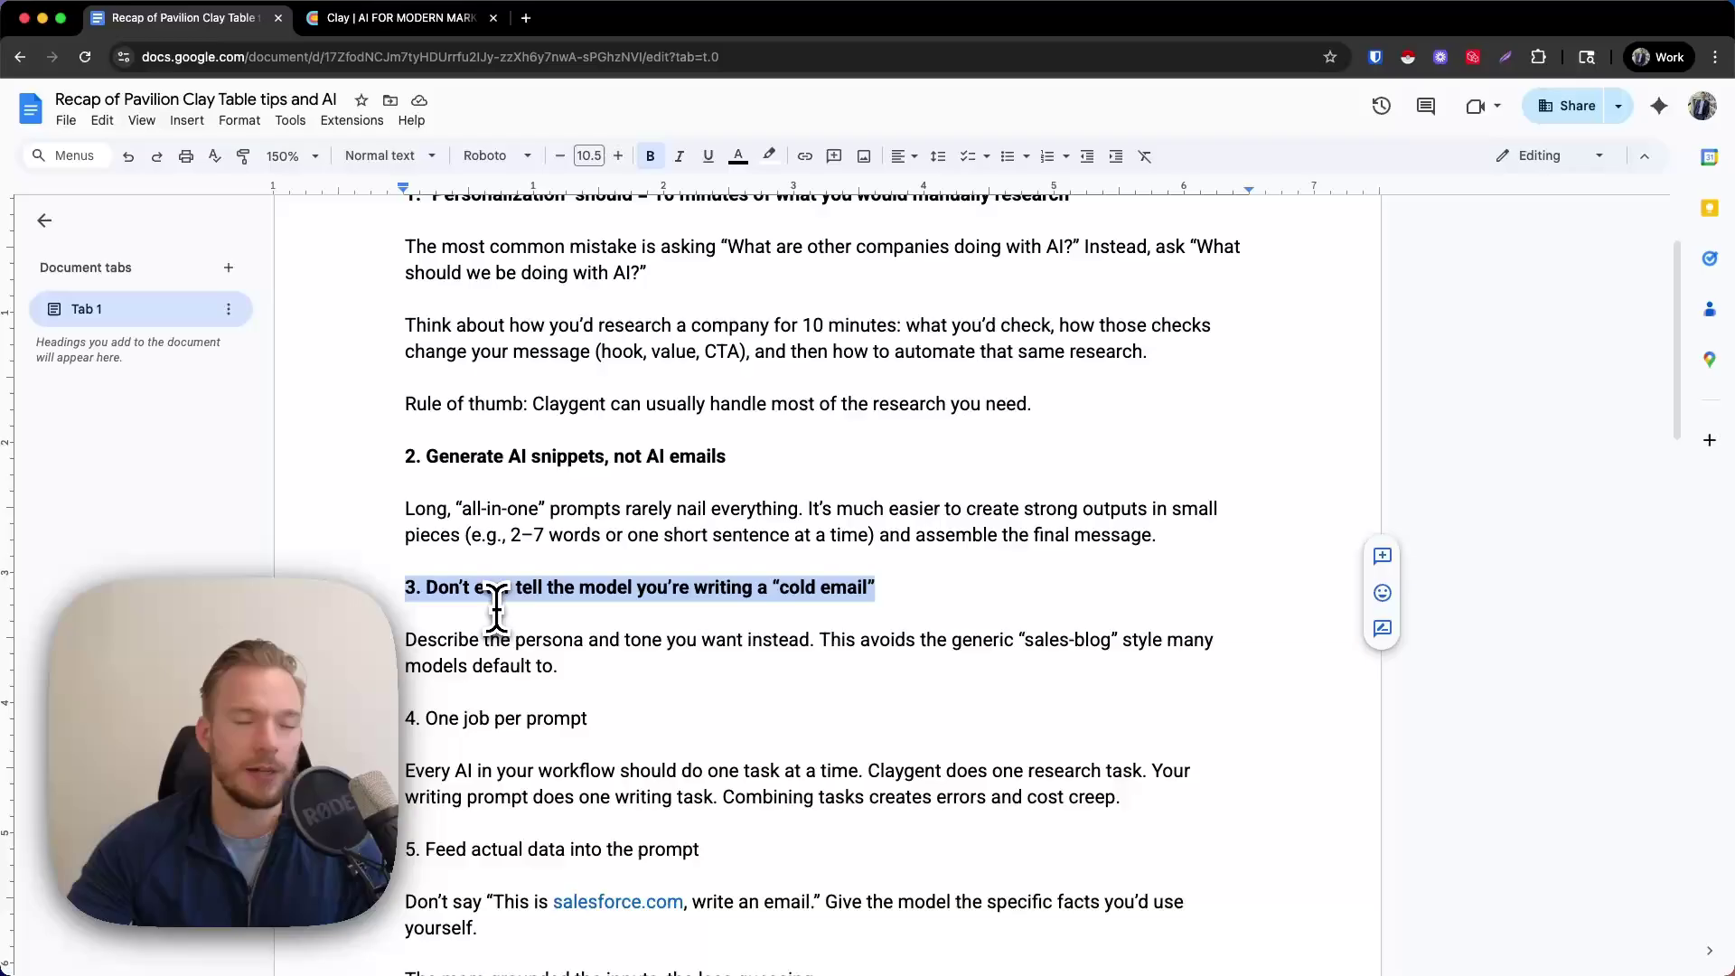
{"action": "scroll", "coordinate": [496, 604], "scroll_direction": "down", "scroll_amount": 3}
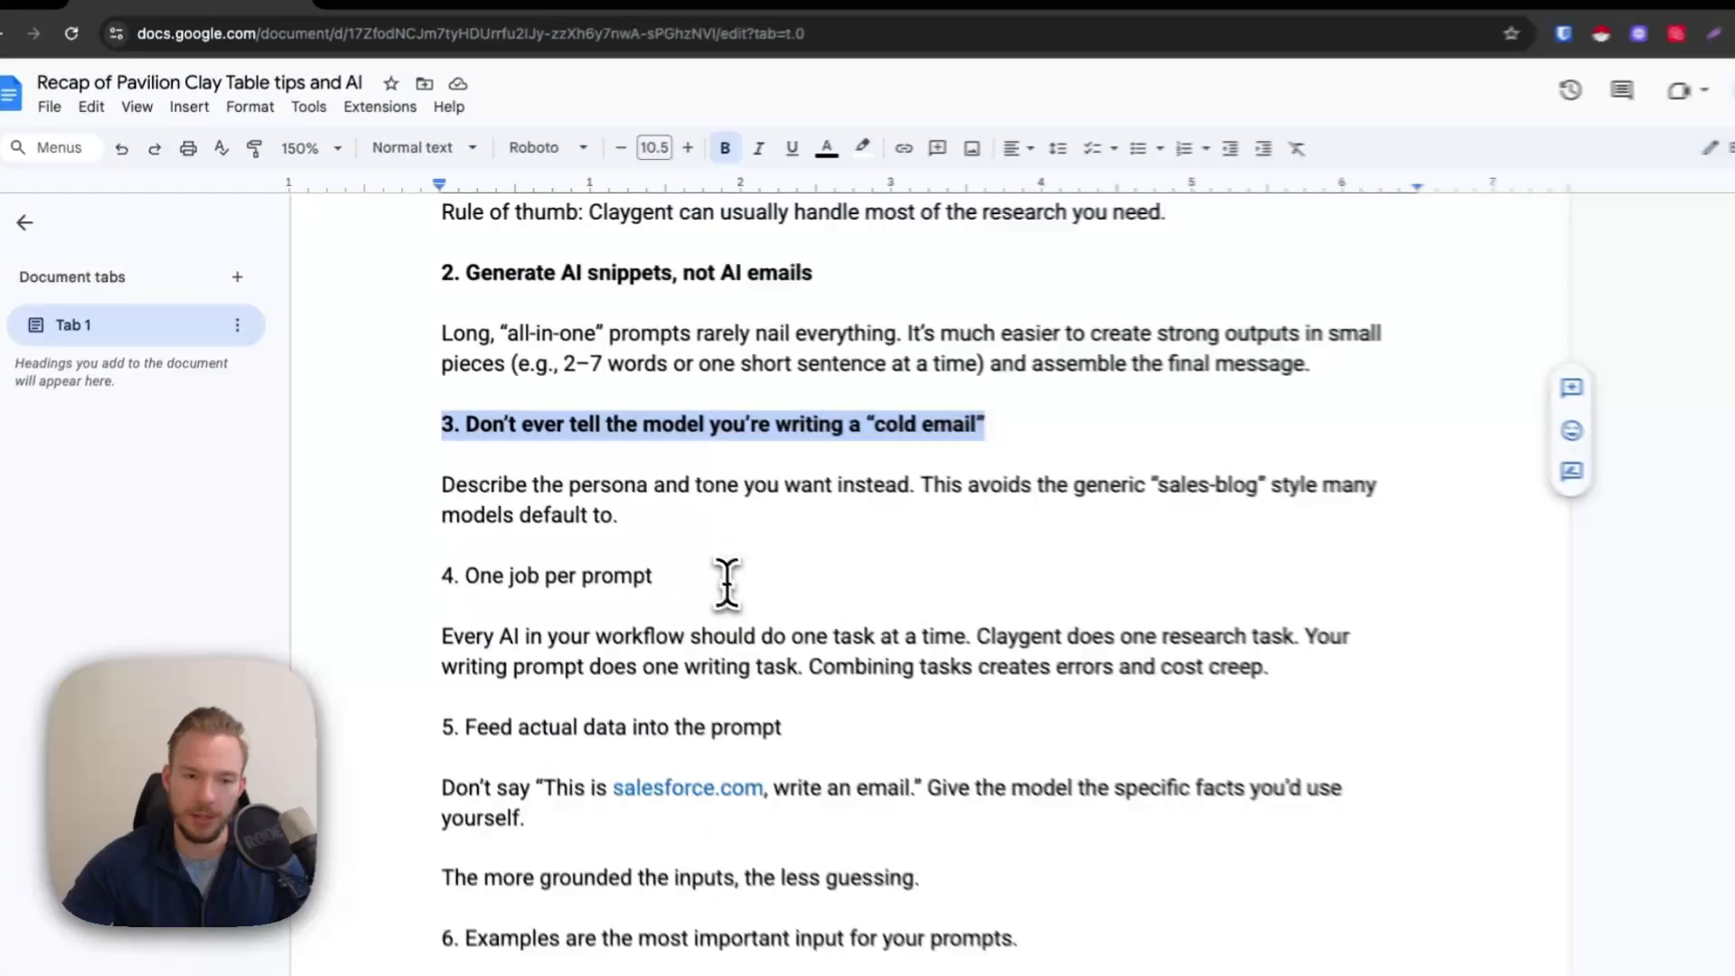
- Make the heading '4. One job per prompt' bold
{"action": "left_click_drag", "start_coordinate": [634, 524], "coordinate": [375, 526]}
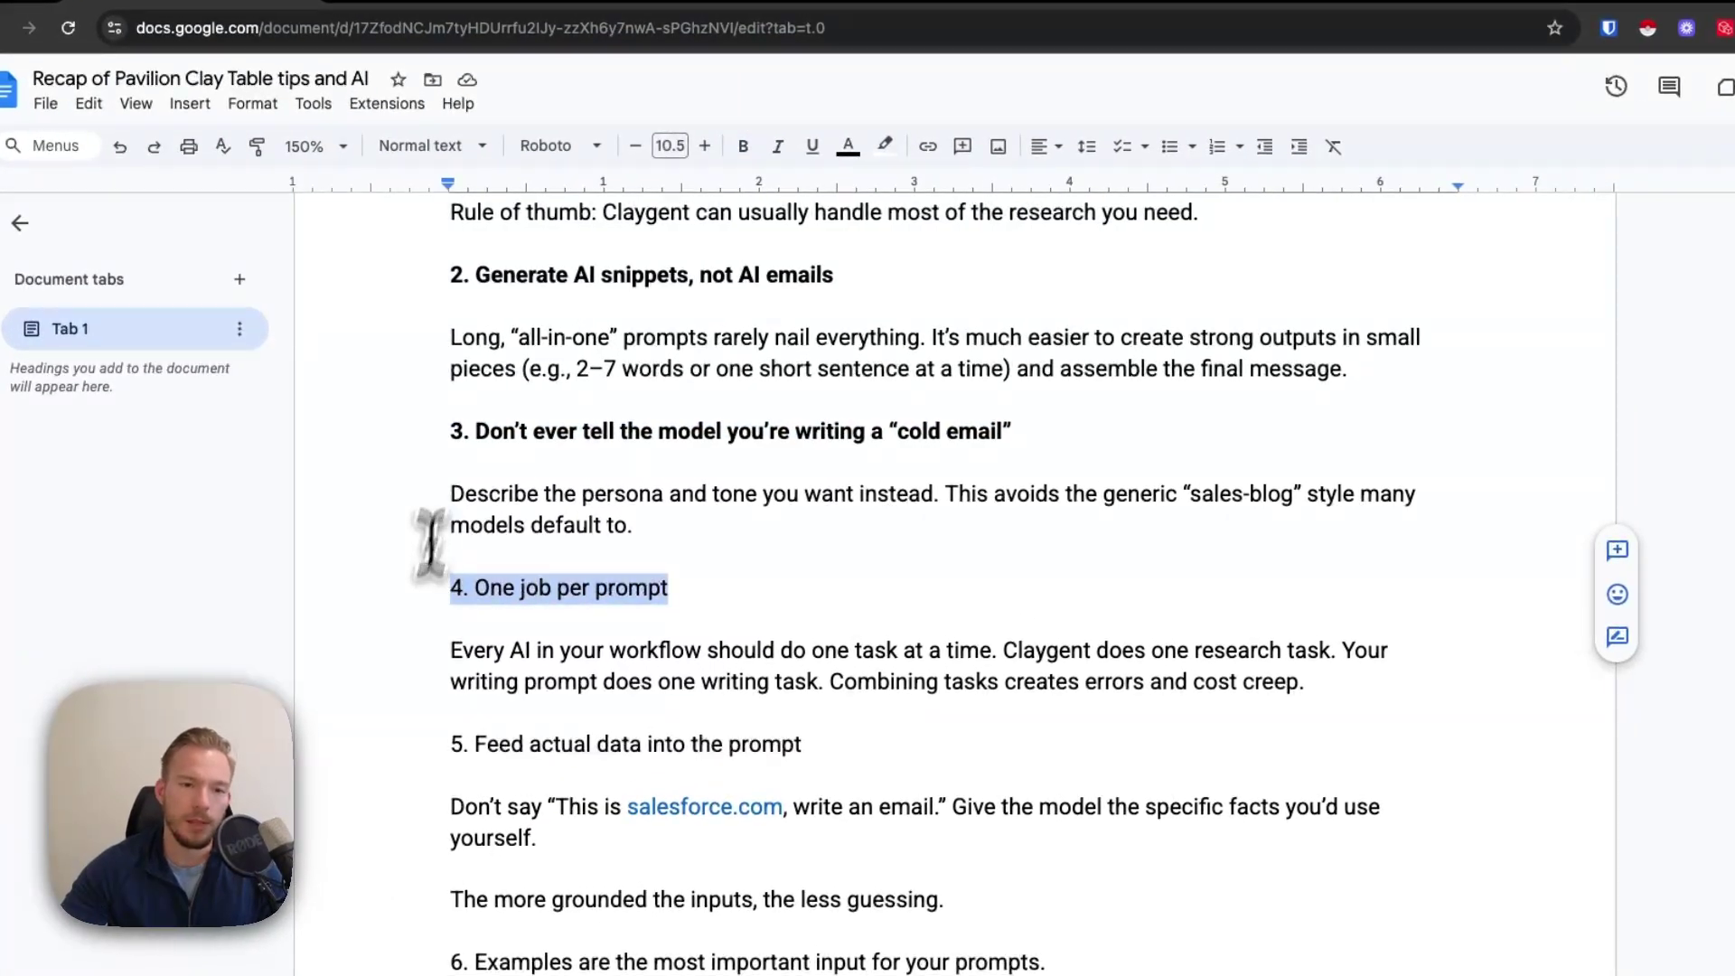
{"action": "left_click", "coordinate": [743, 146]}
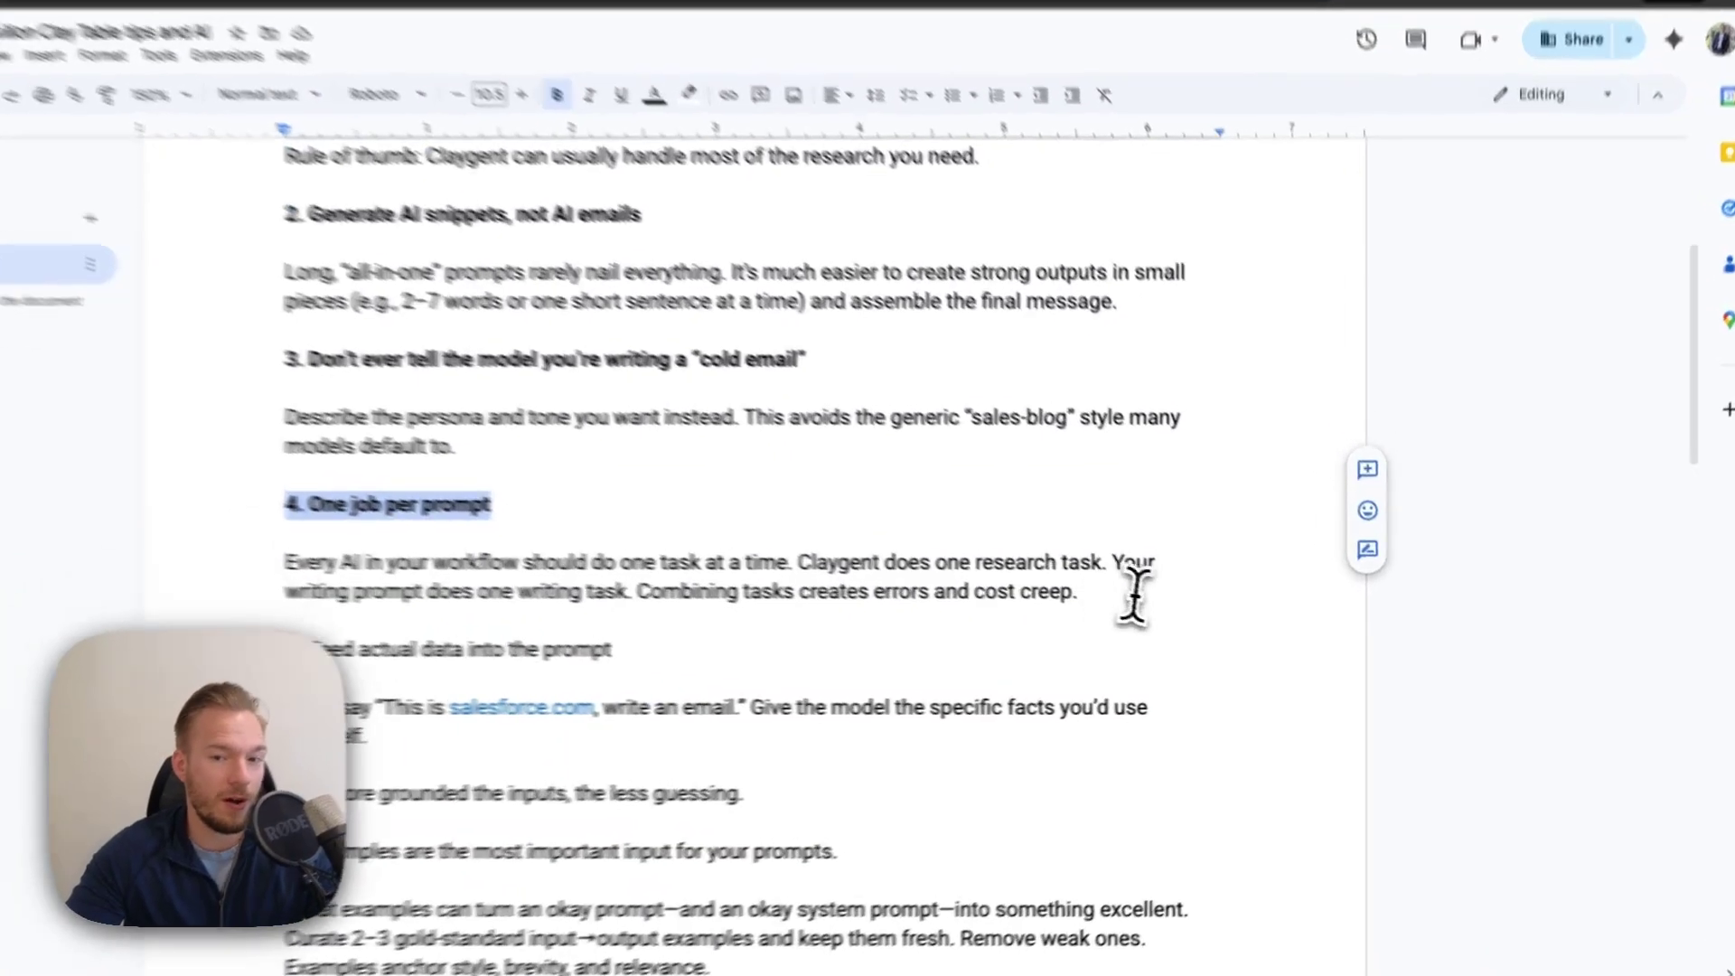
- Add a bold '4B' label on its own line after the 'cost creep.' paragraph
{"action": "left_click", "coordinate": [1174, 604]}
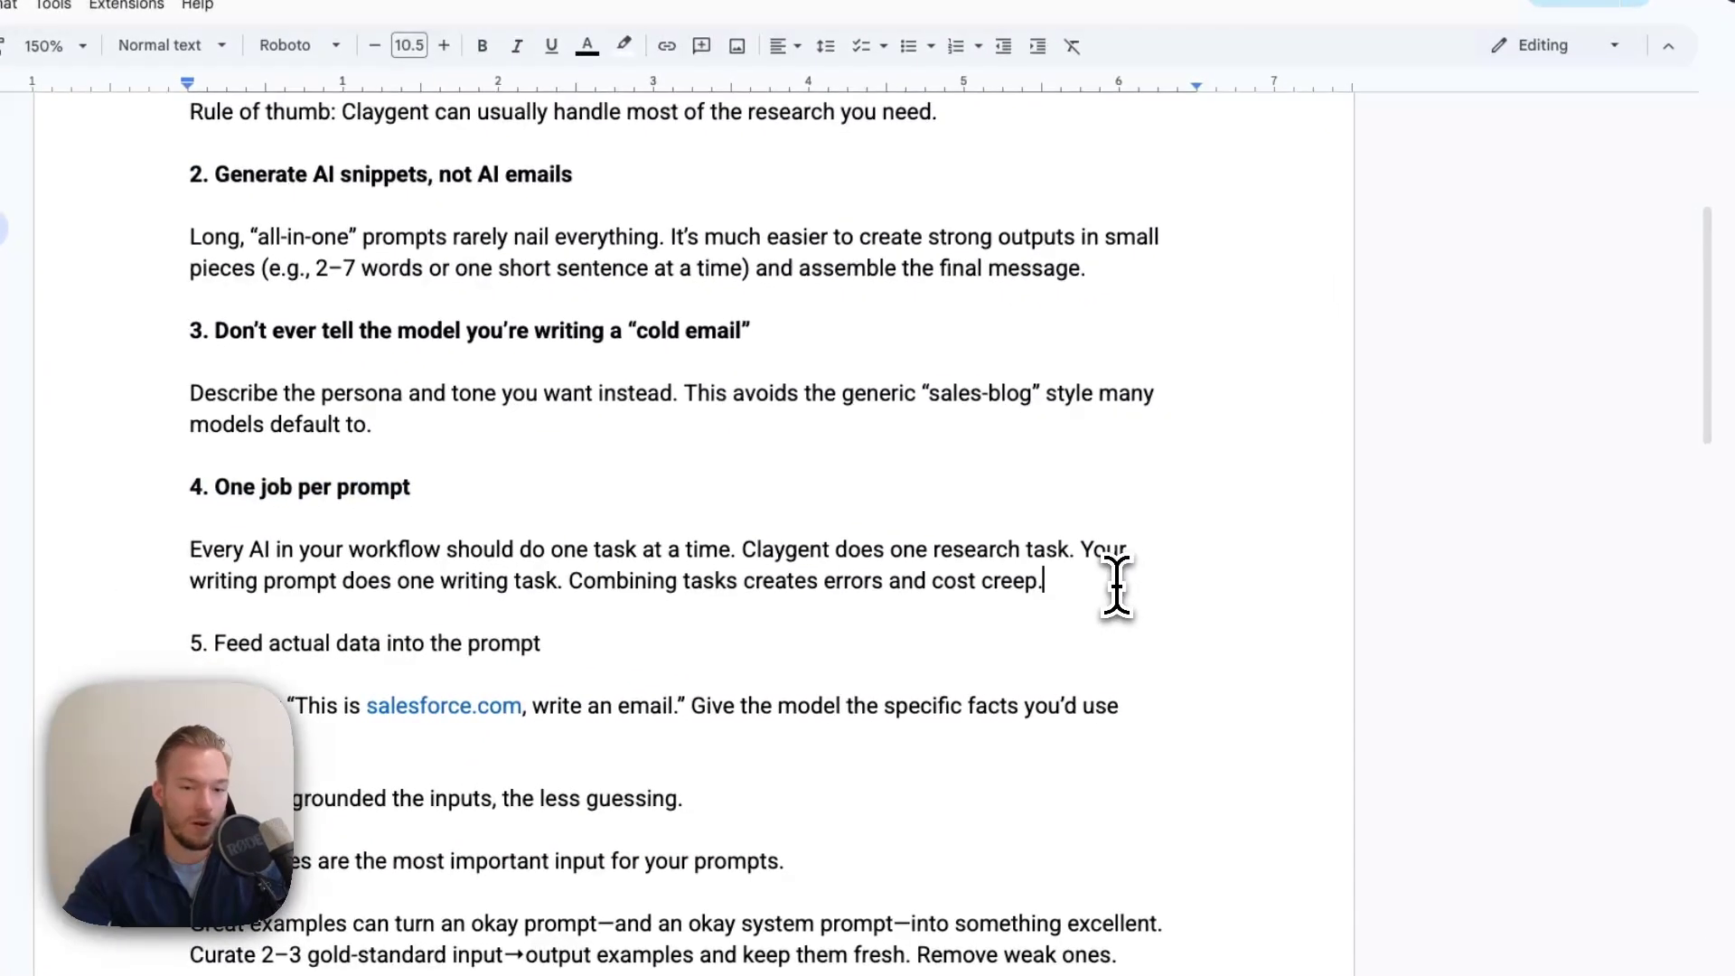
{"action": "key", "text": "Return"}
{"action": "key", "text": "Return"}
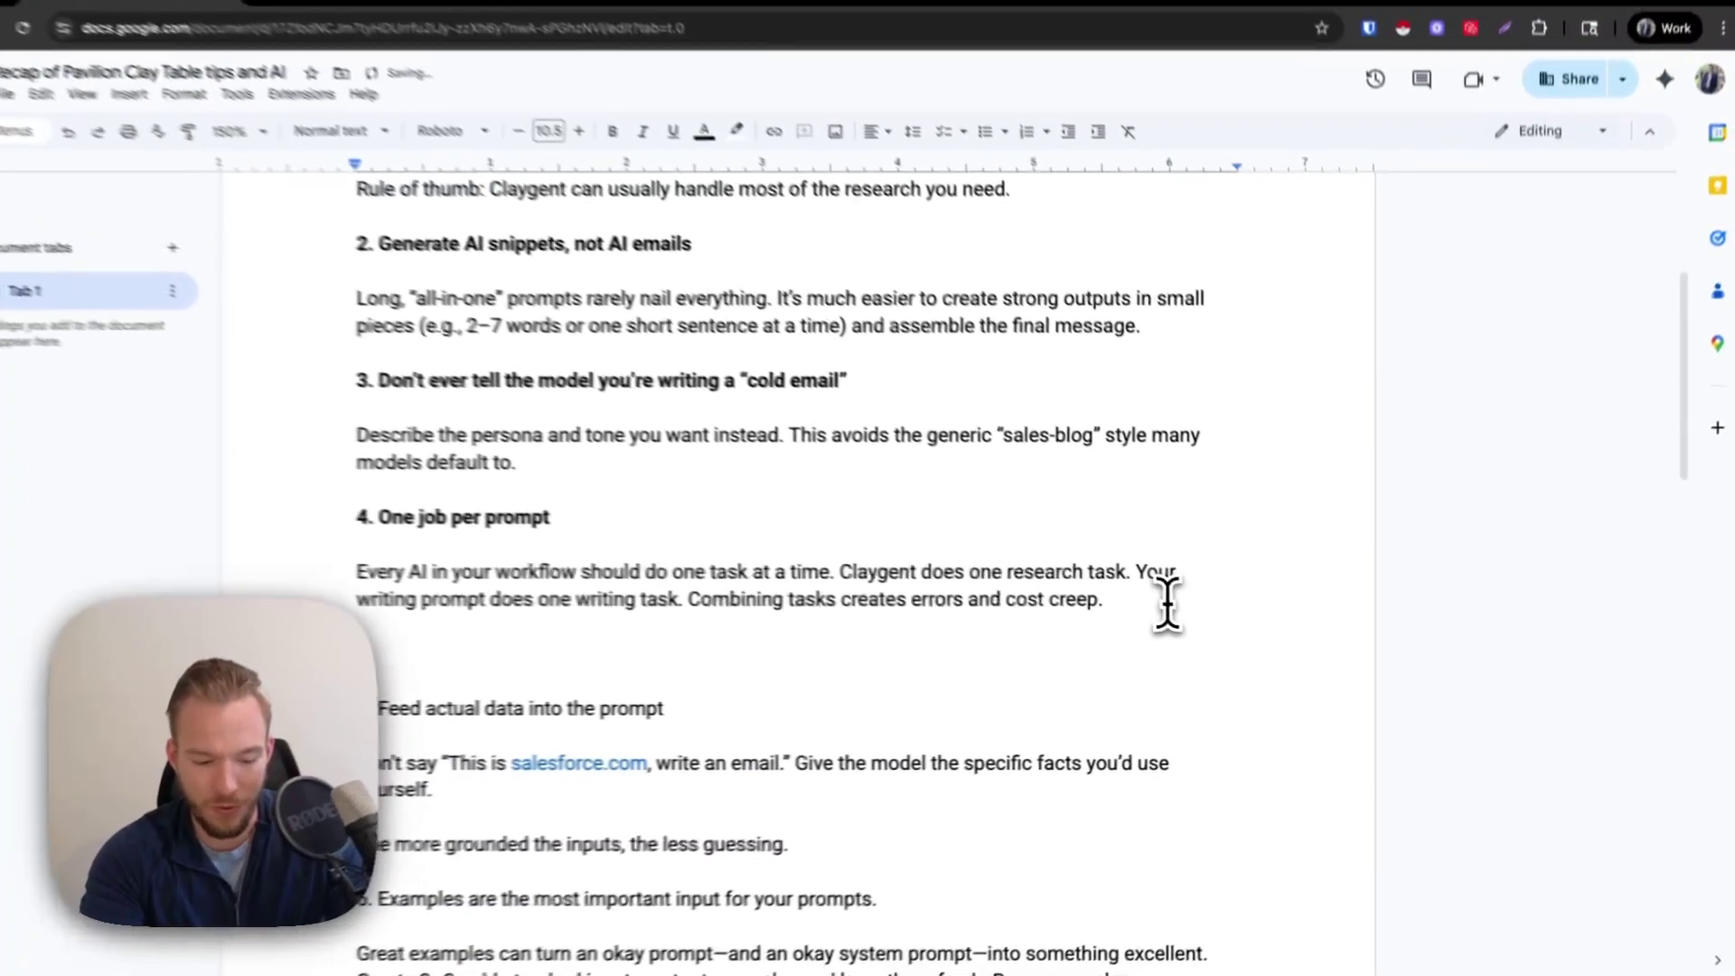
{"action": "type", "text": "4B"}
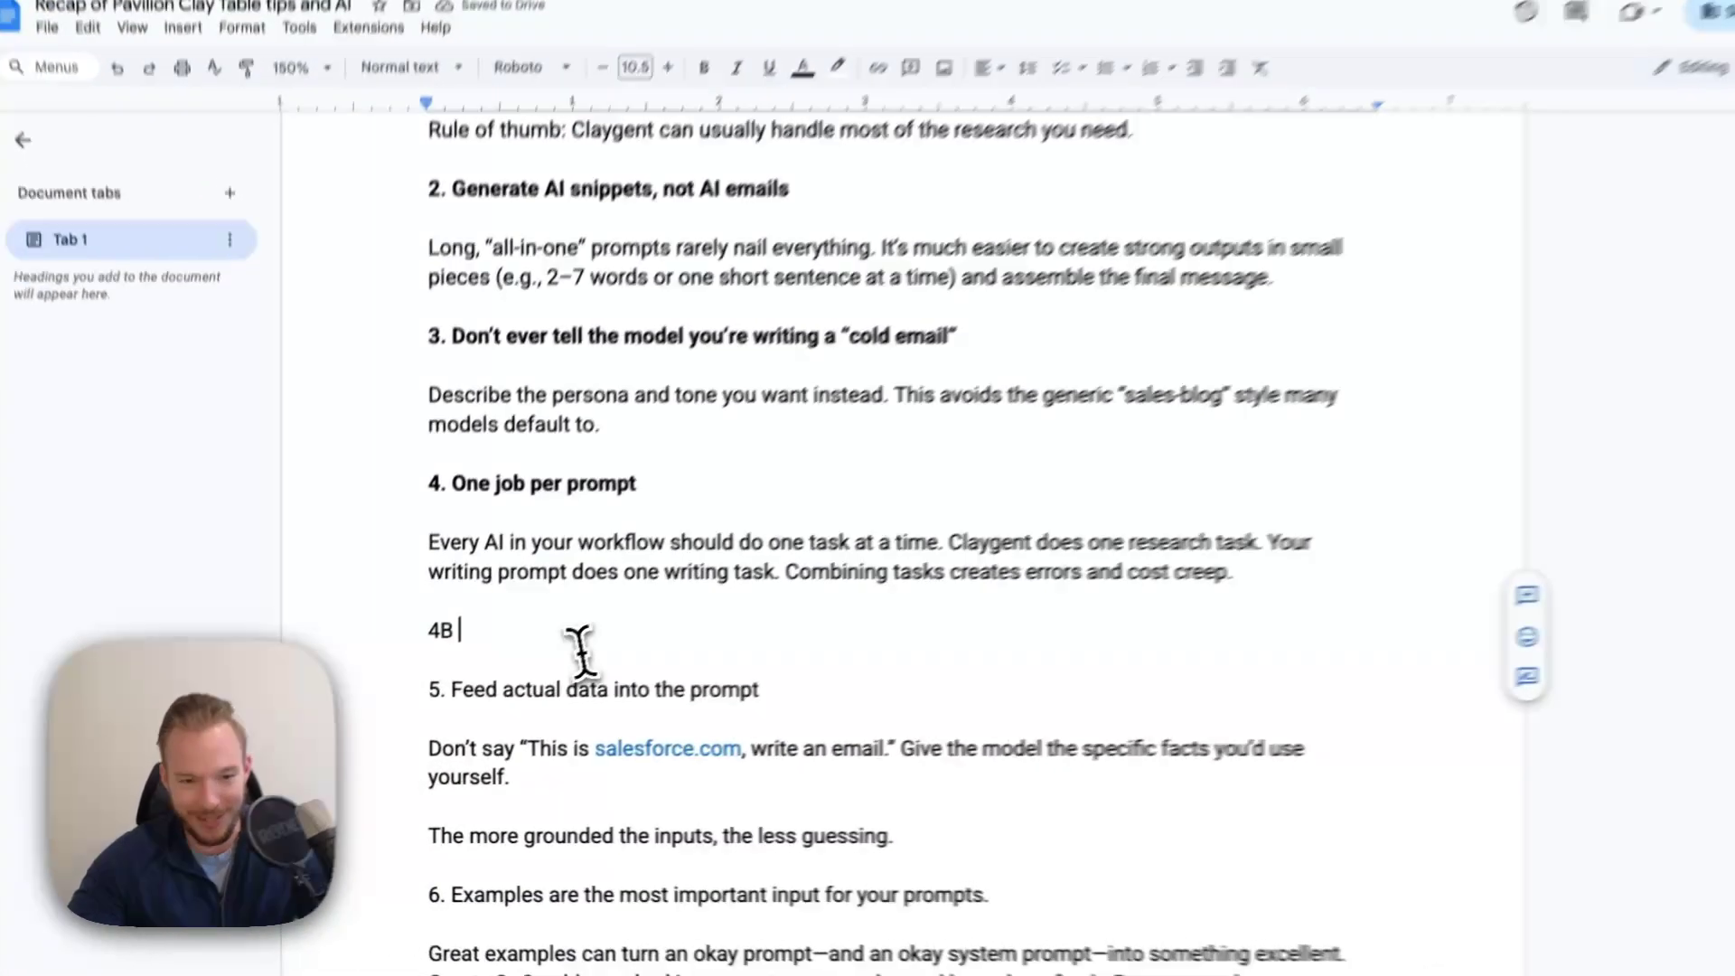
{"action": "left_click_drag", "start_coordinate": [520, 657], "coordinate": [347, 654]}
{"action": "key", "text": "ctrl+b"}
{"action": "left_click", "coordinate": [587, 614]}
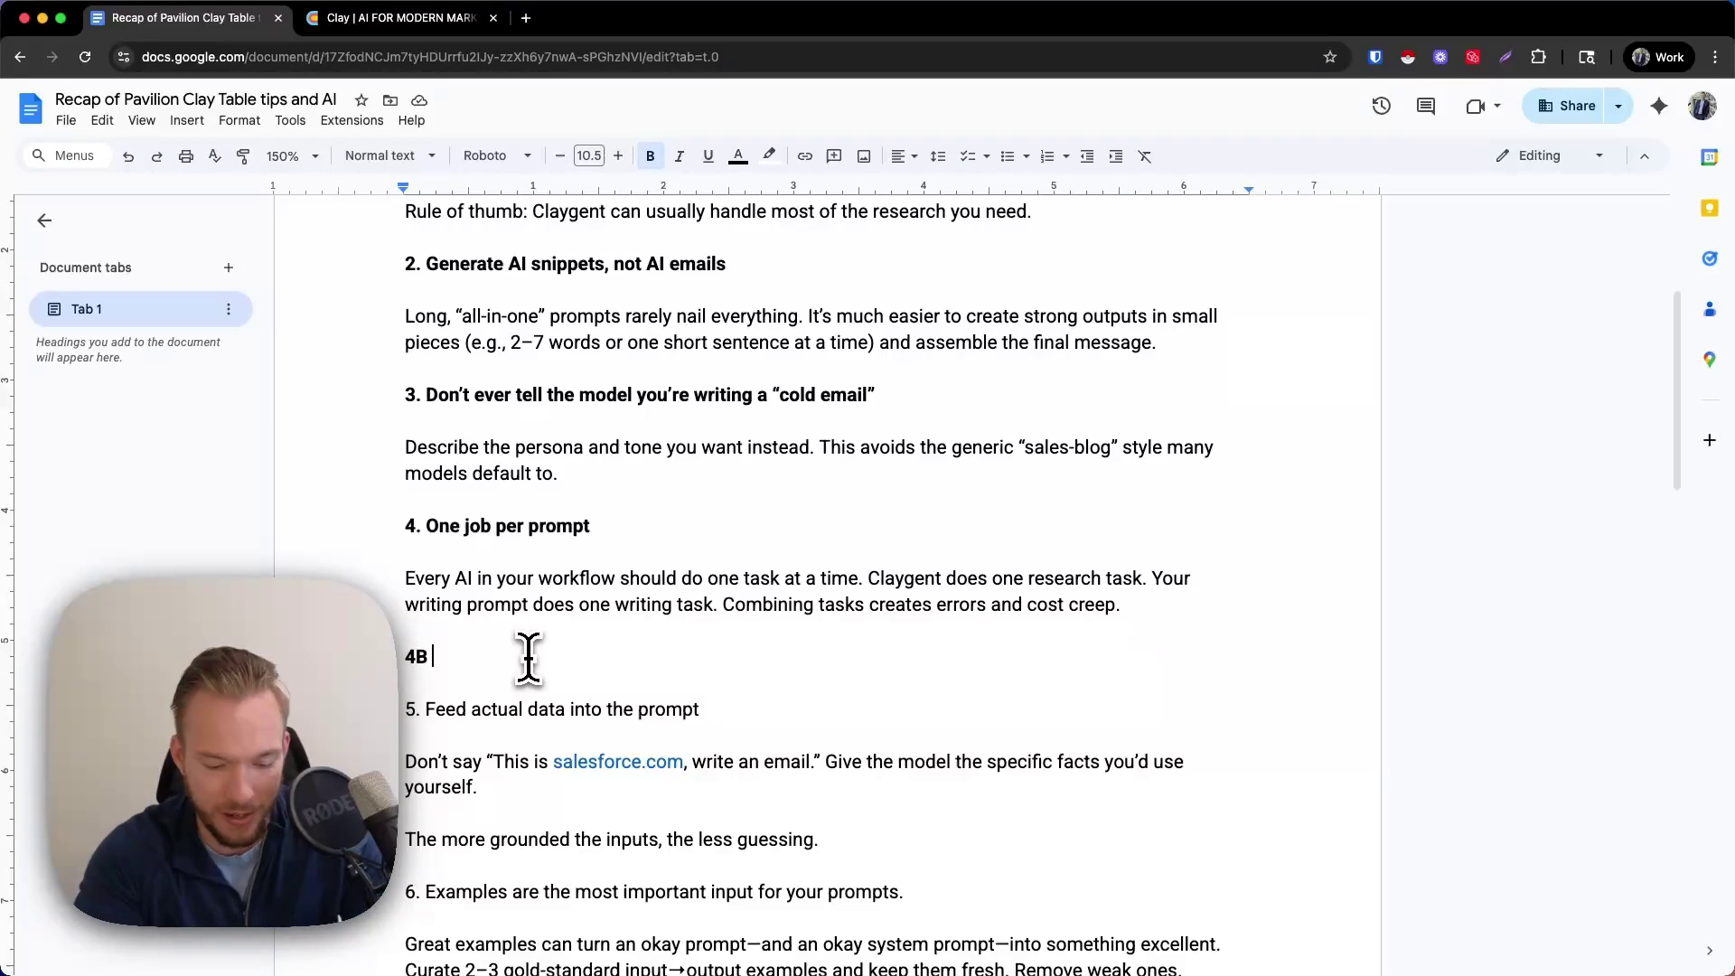
- After '4B', write the tip asking AI to show its work on industry classifications
{"action": "type", "text": "Show you"}
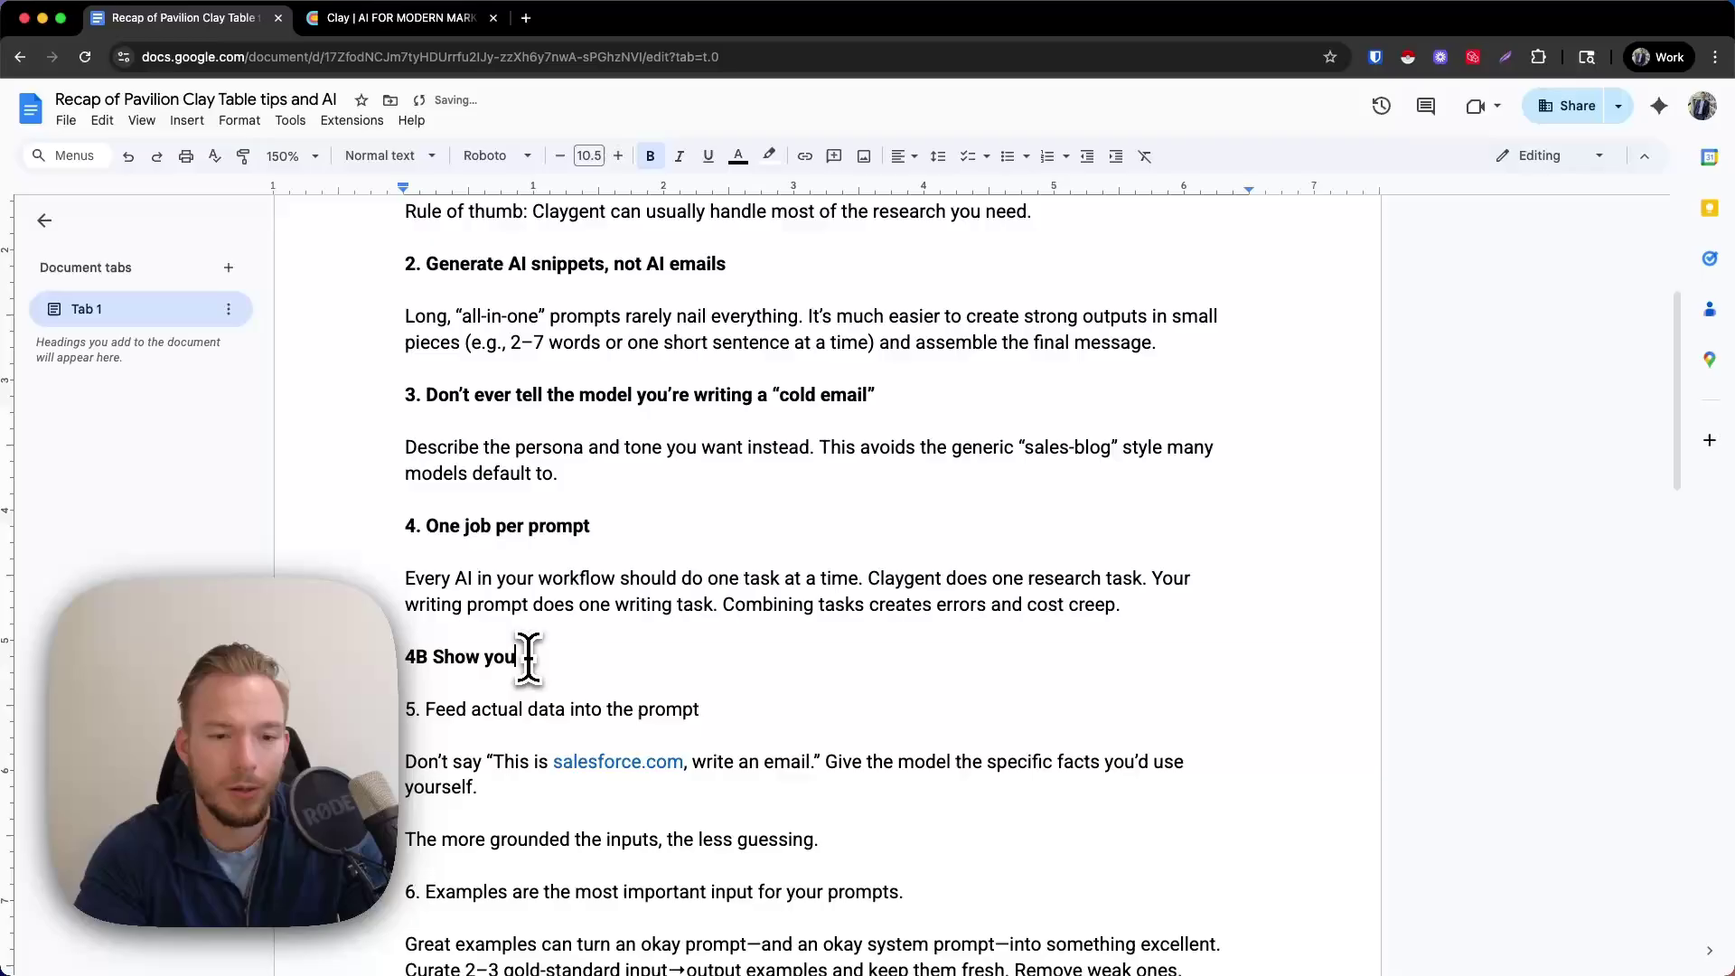
{"action": "key", "text": "BackSpace"}
{"action": "key", "text": "BackSpace"}
{"action": "key", "text": "BackSpace"}
{"action": "key", "text": "BackSpace"}
{"action": "key", "text": "BackSpace"}
{"action": "key", "text": "BackSpace"}
{"action": "key", "text": "BackSpace"}
{"action": "key", "text": "BackSpace"}
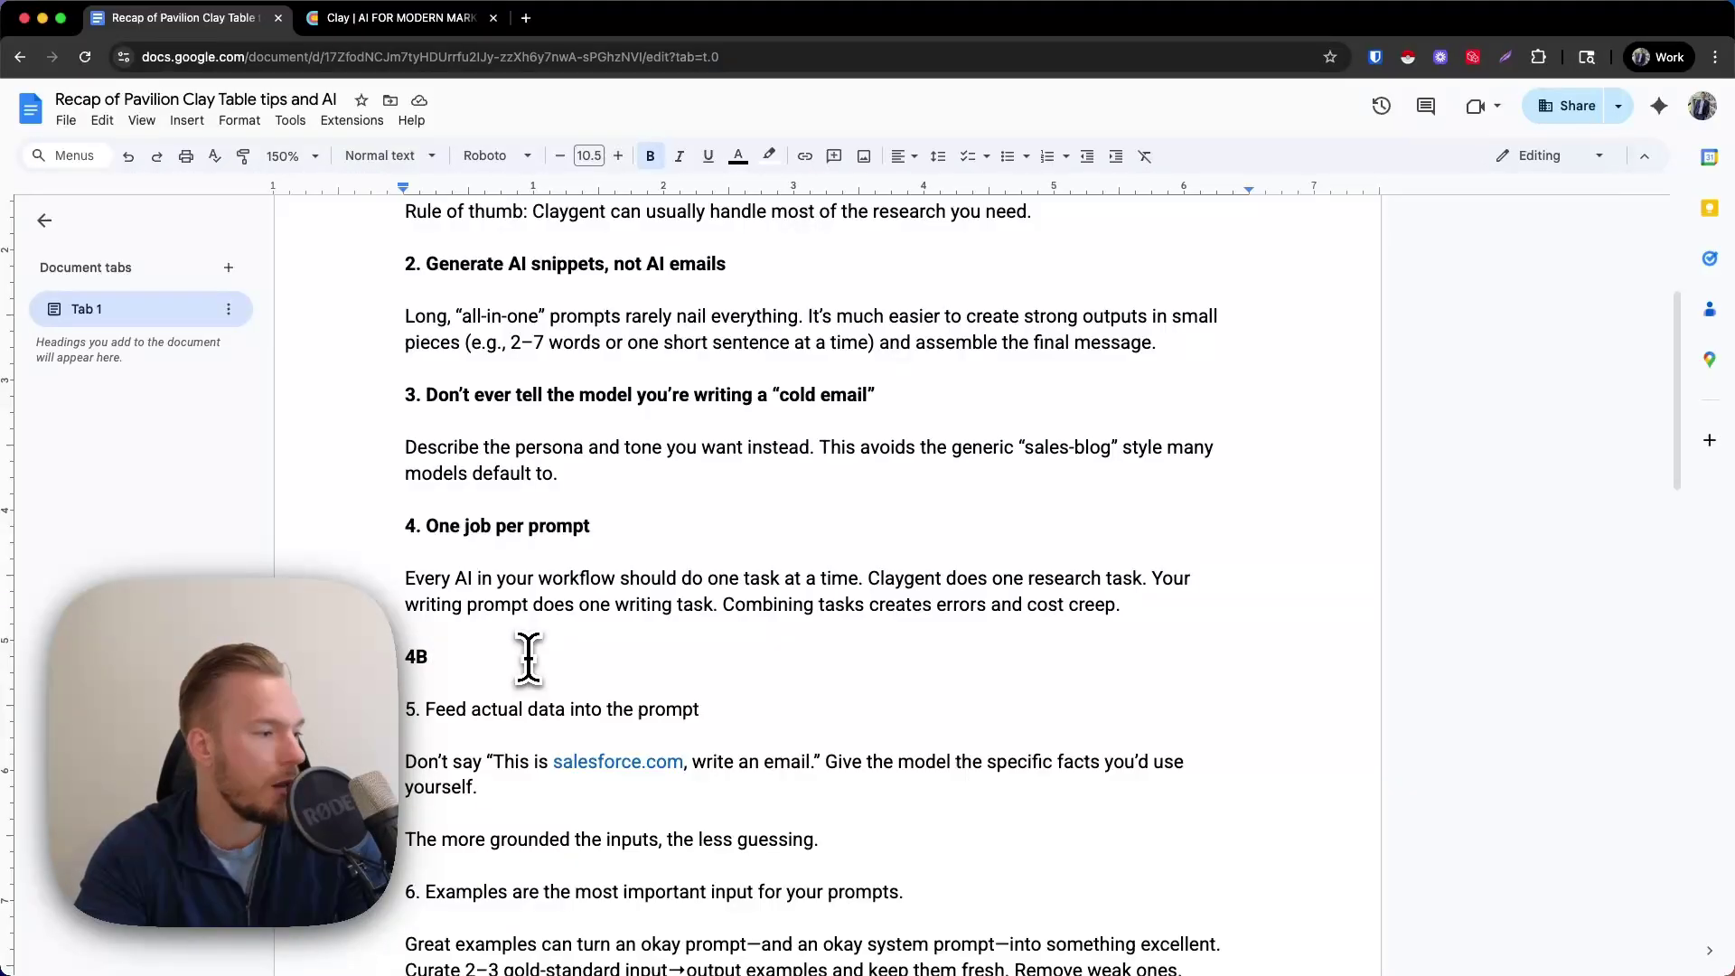
{"action": "type", "text": "Ask AI to show its work when you're trying to do industry classifications and have it share its reasoning."}
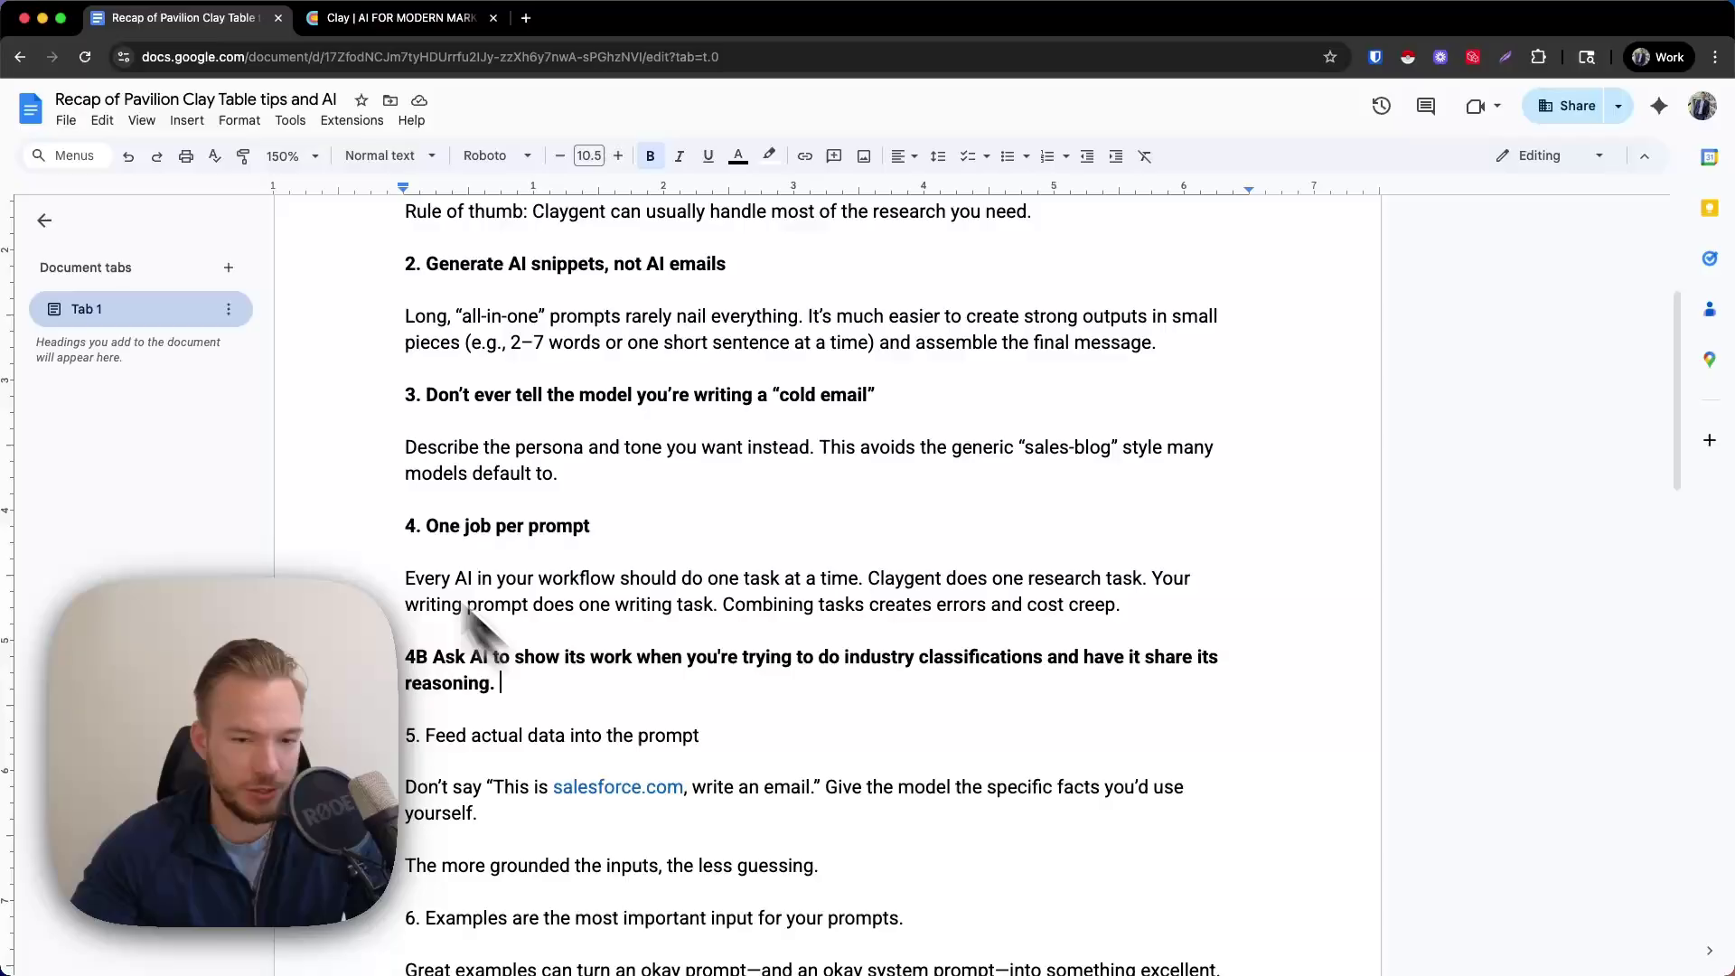
{"action": "scroll", "coordinate": [560, 646], "scroll_direction": "down", "scroll_amount": 3}
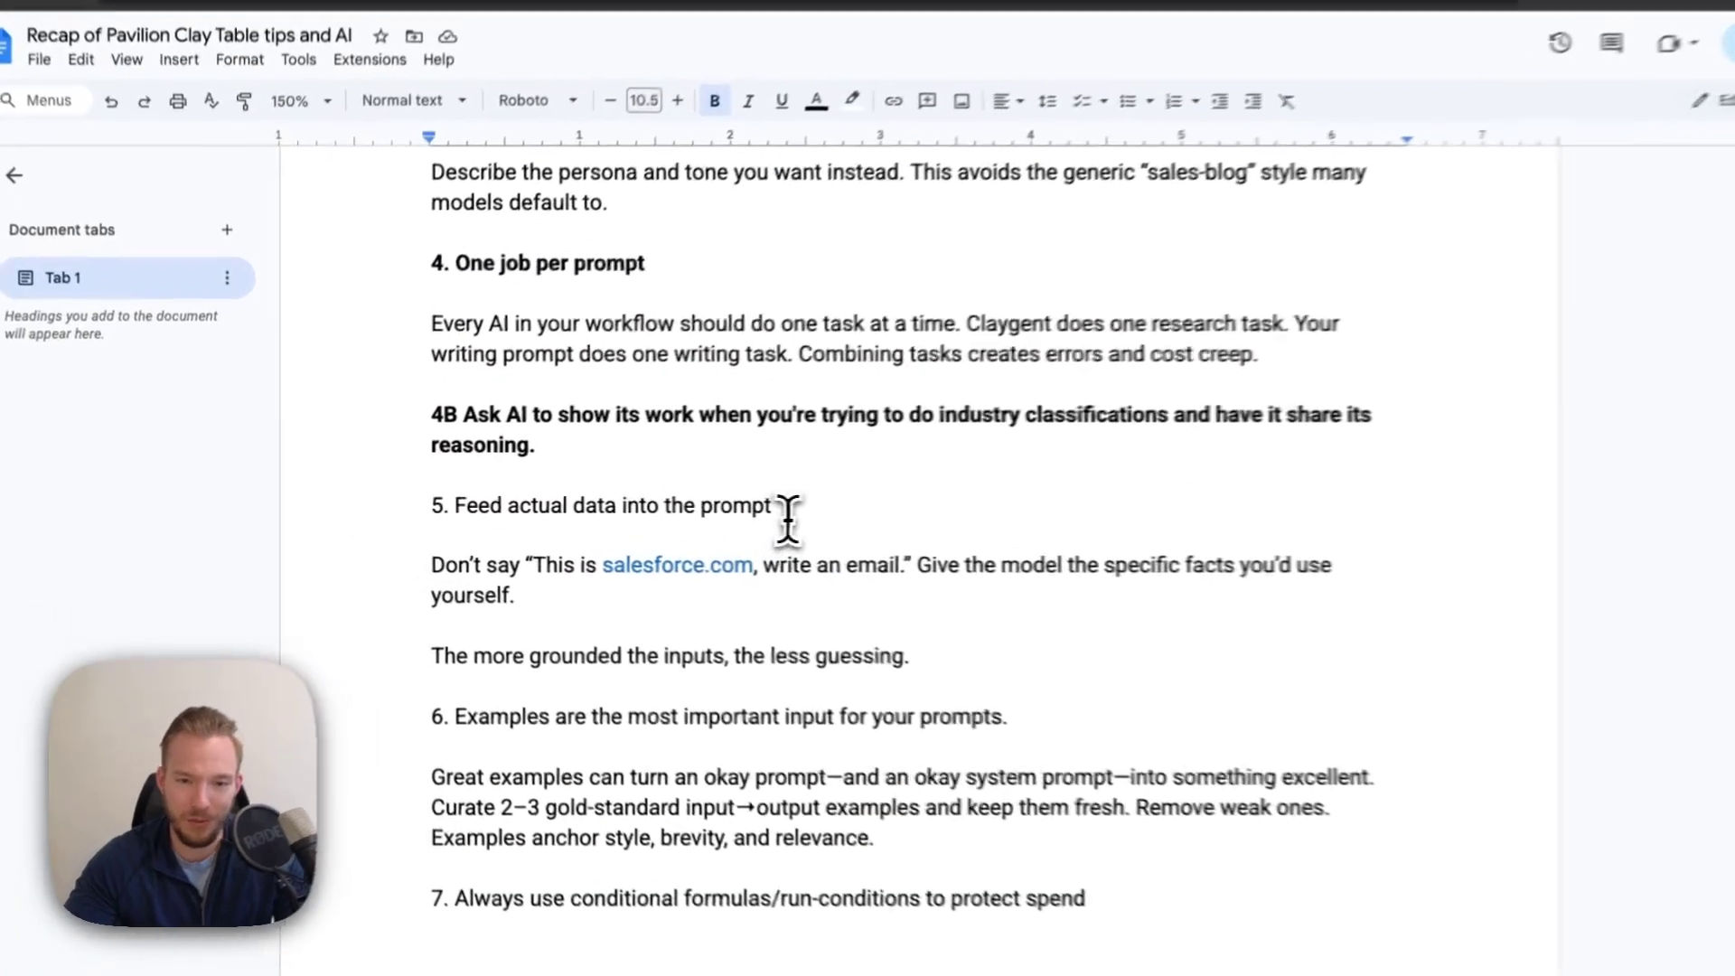
{"action": "left_click_drag", "start_coordinate": [697, 509], "coordinate": [387, 508]}
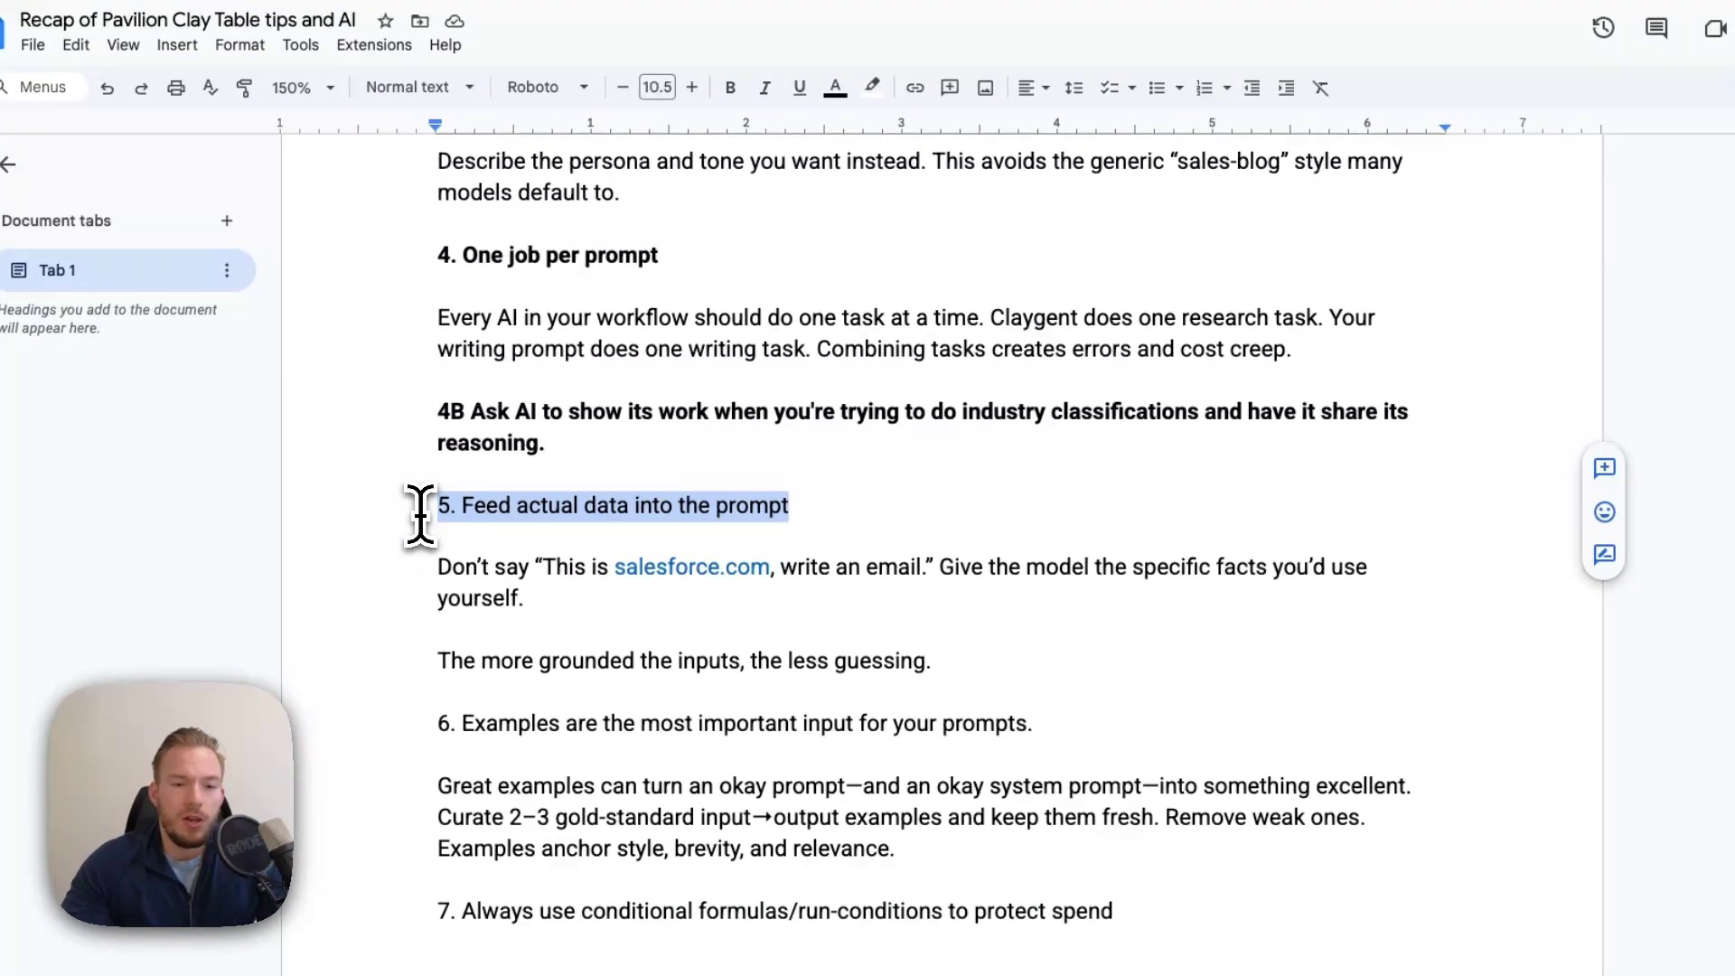
{"action": "left_click", "coordinate": [567, 448]}
- Append 'whispr.flow' and verify the name with a web search in a new tab
{"action": "type", "text": "whi"}
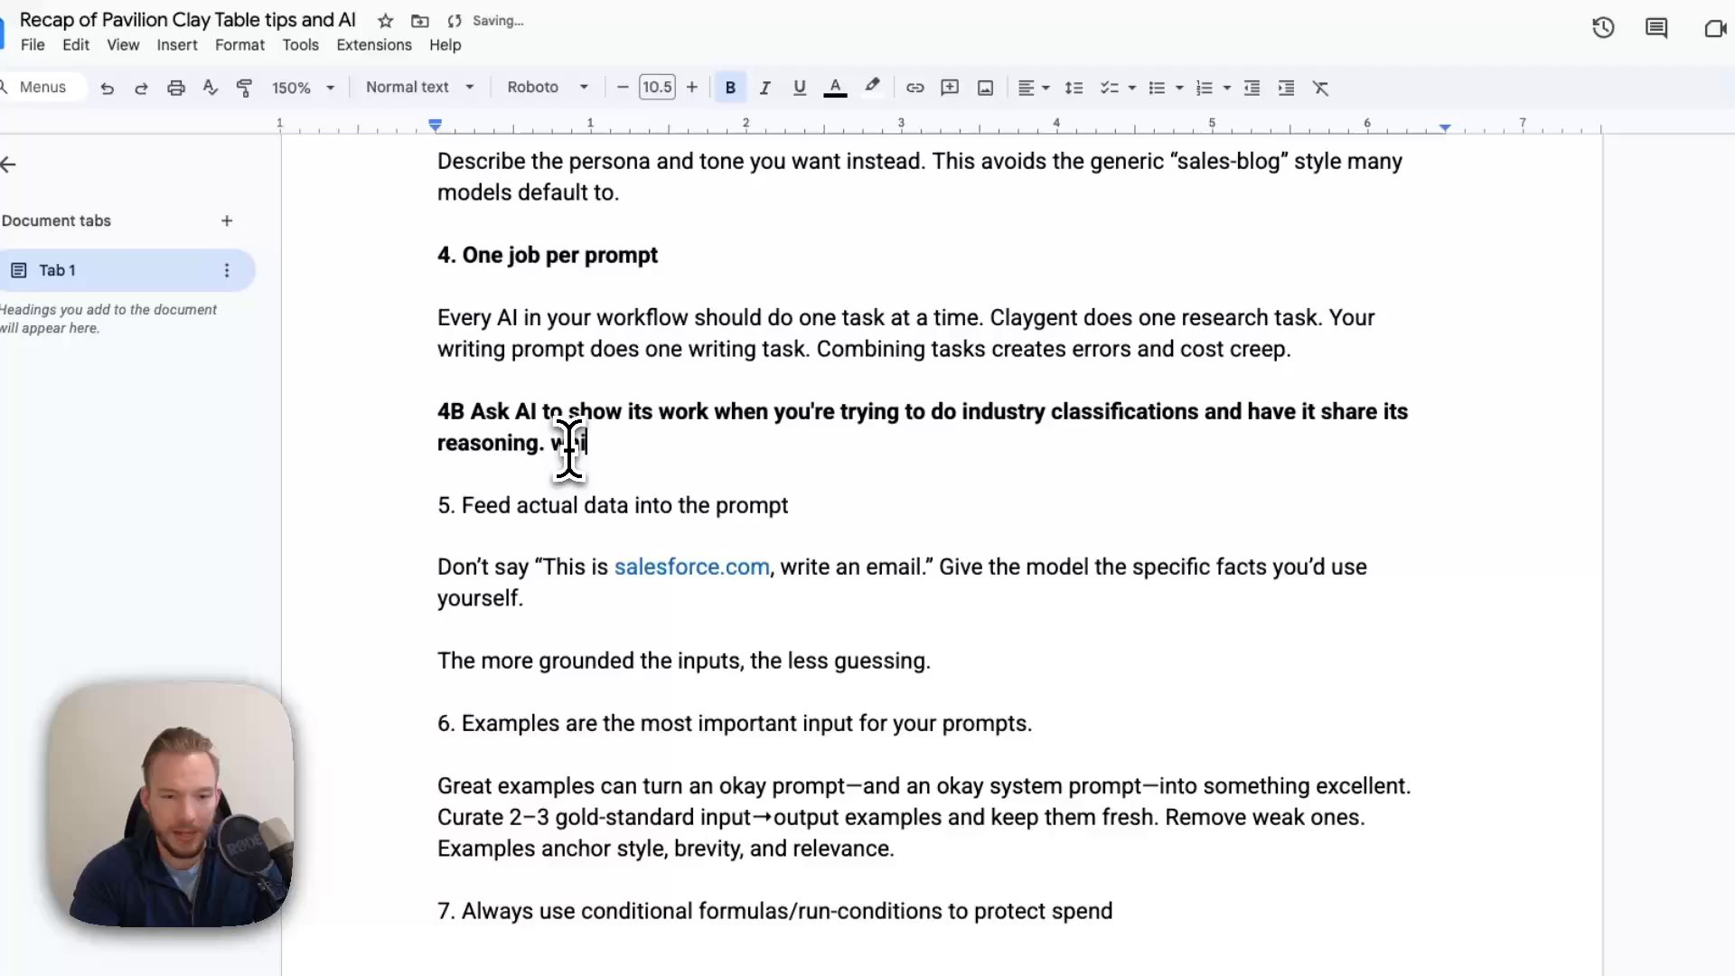
{"action": "type", "text": "spr"}
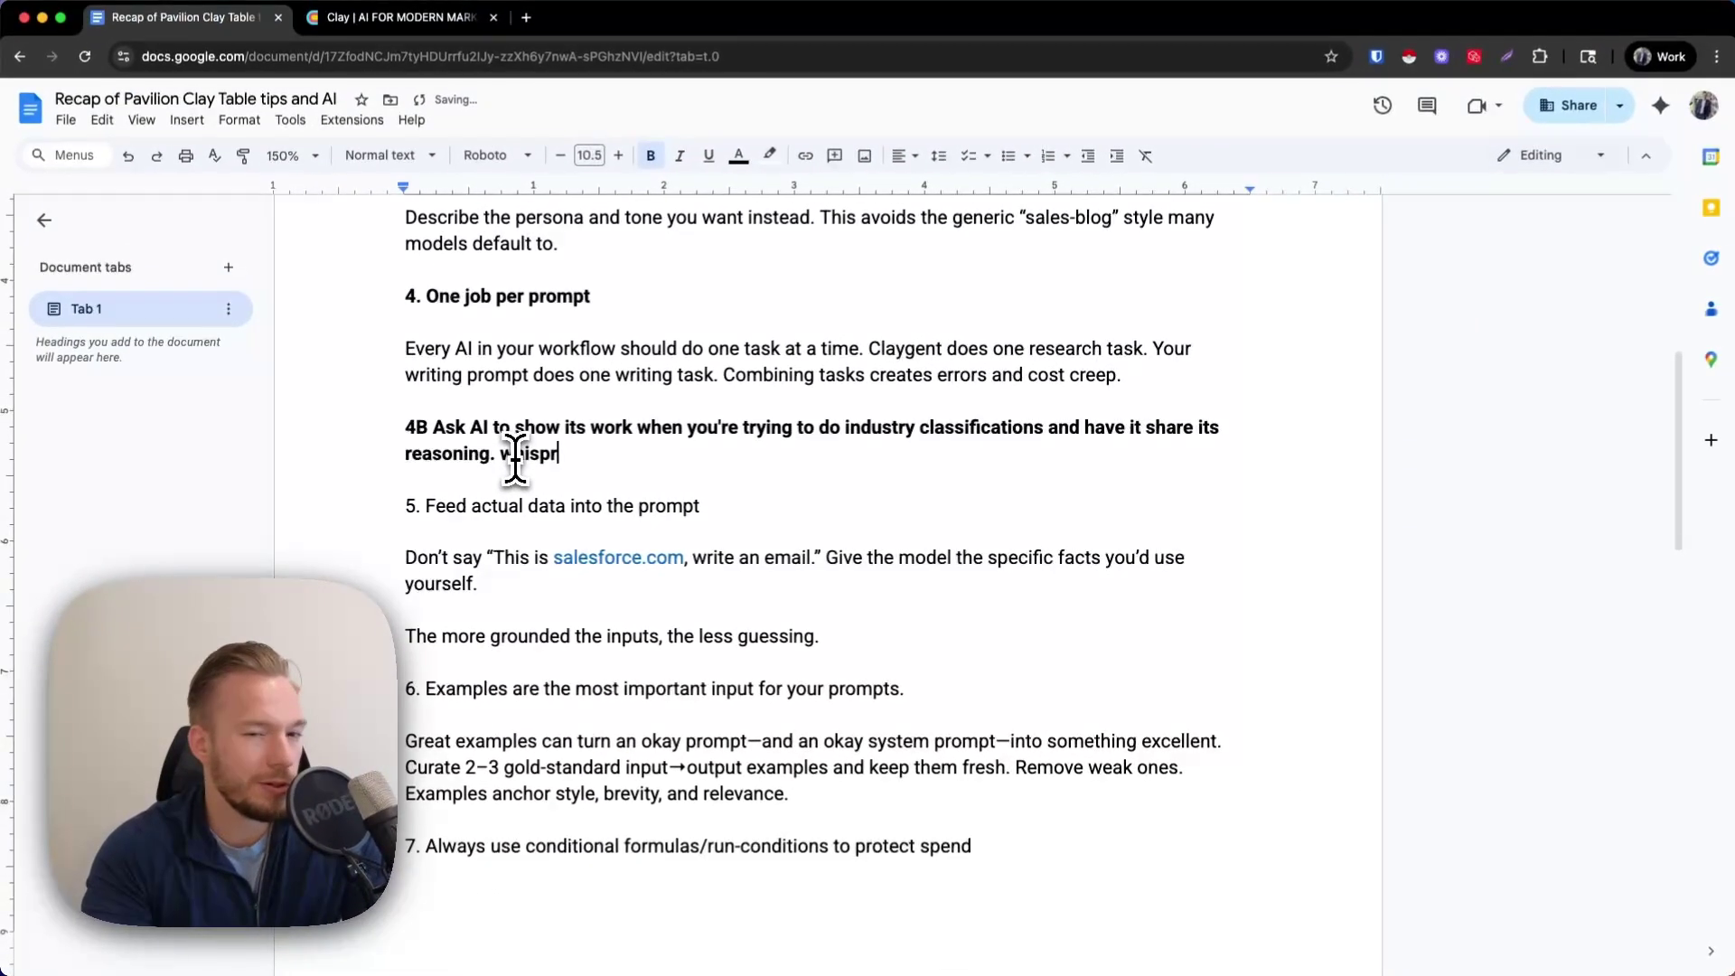
{"action": "type", "text": ".flow"}
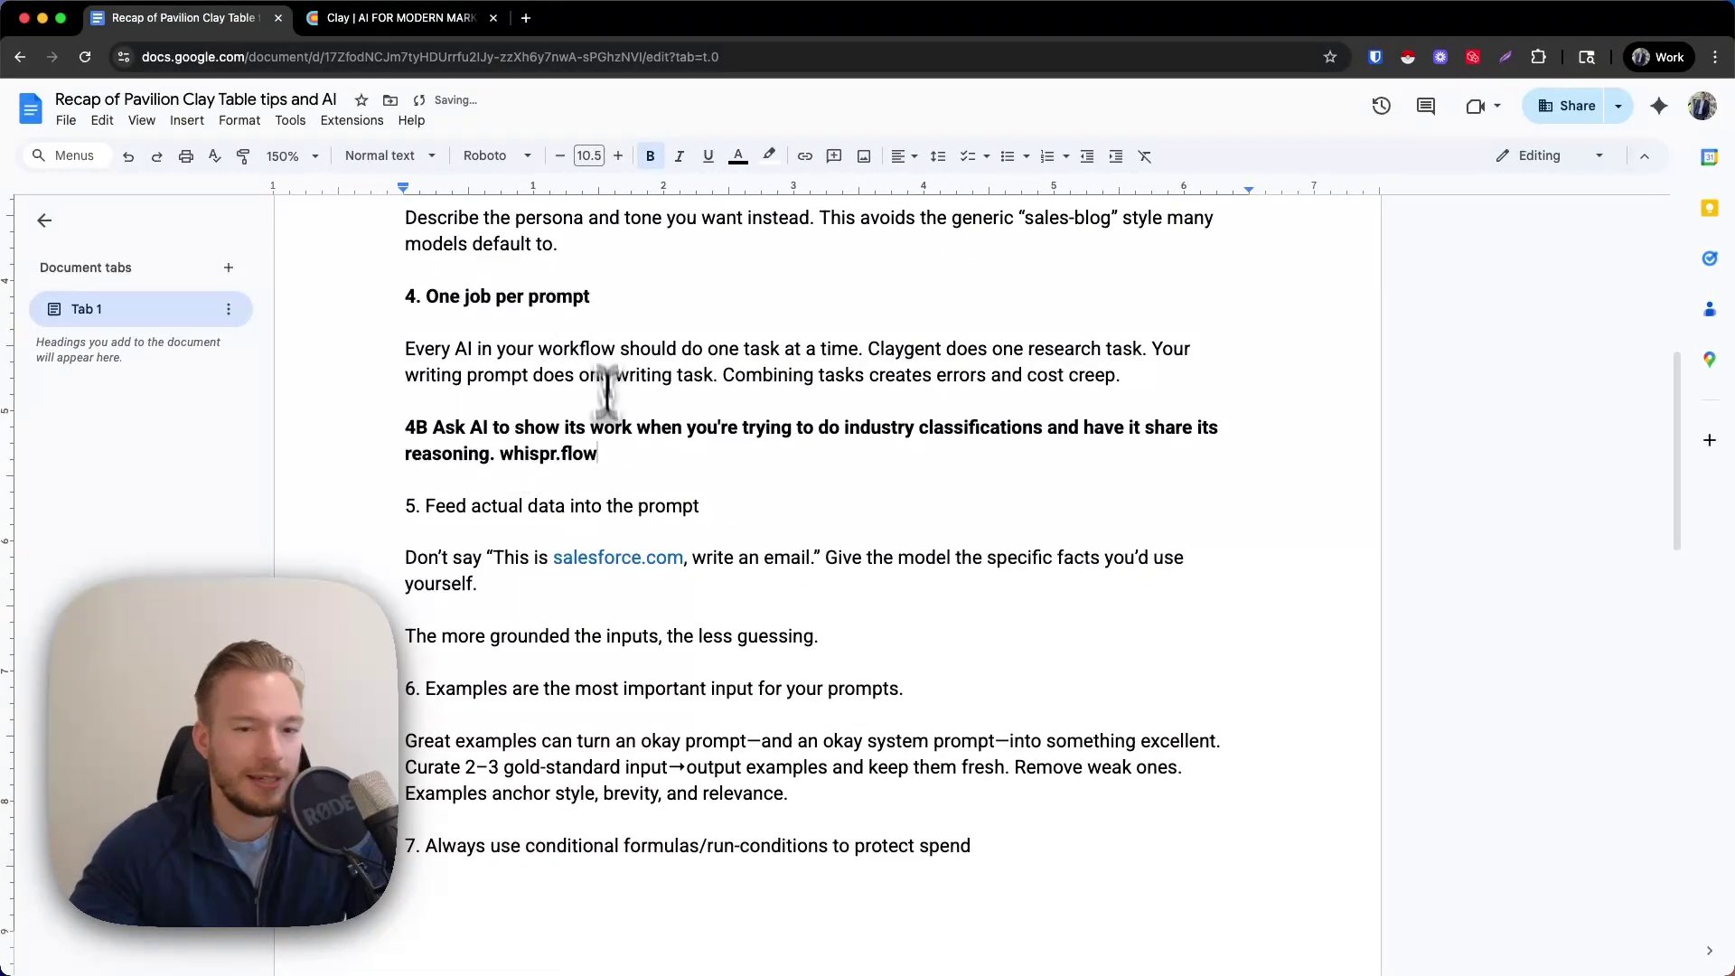
{"action": "left_click_drag", "start_coordinate": [596, 453], "coordinate": [500, 449]}
{"action": "key", "text": "super+c"}
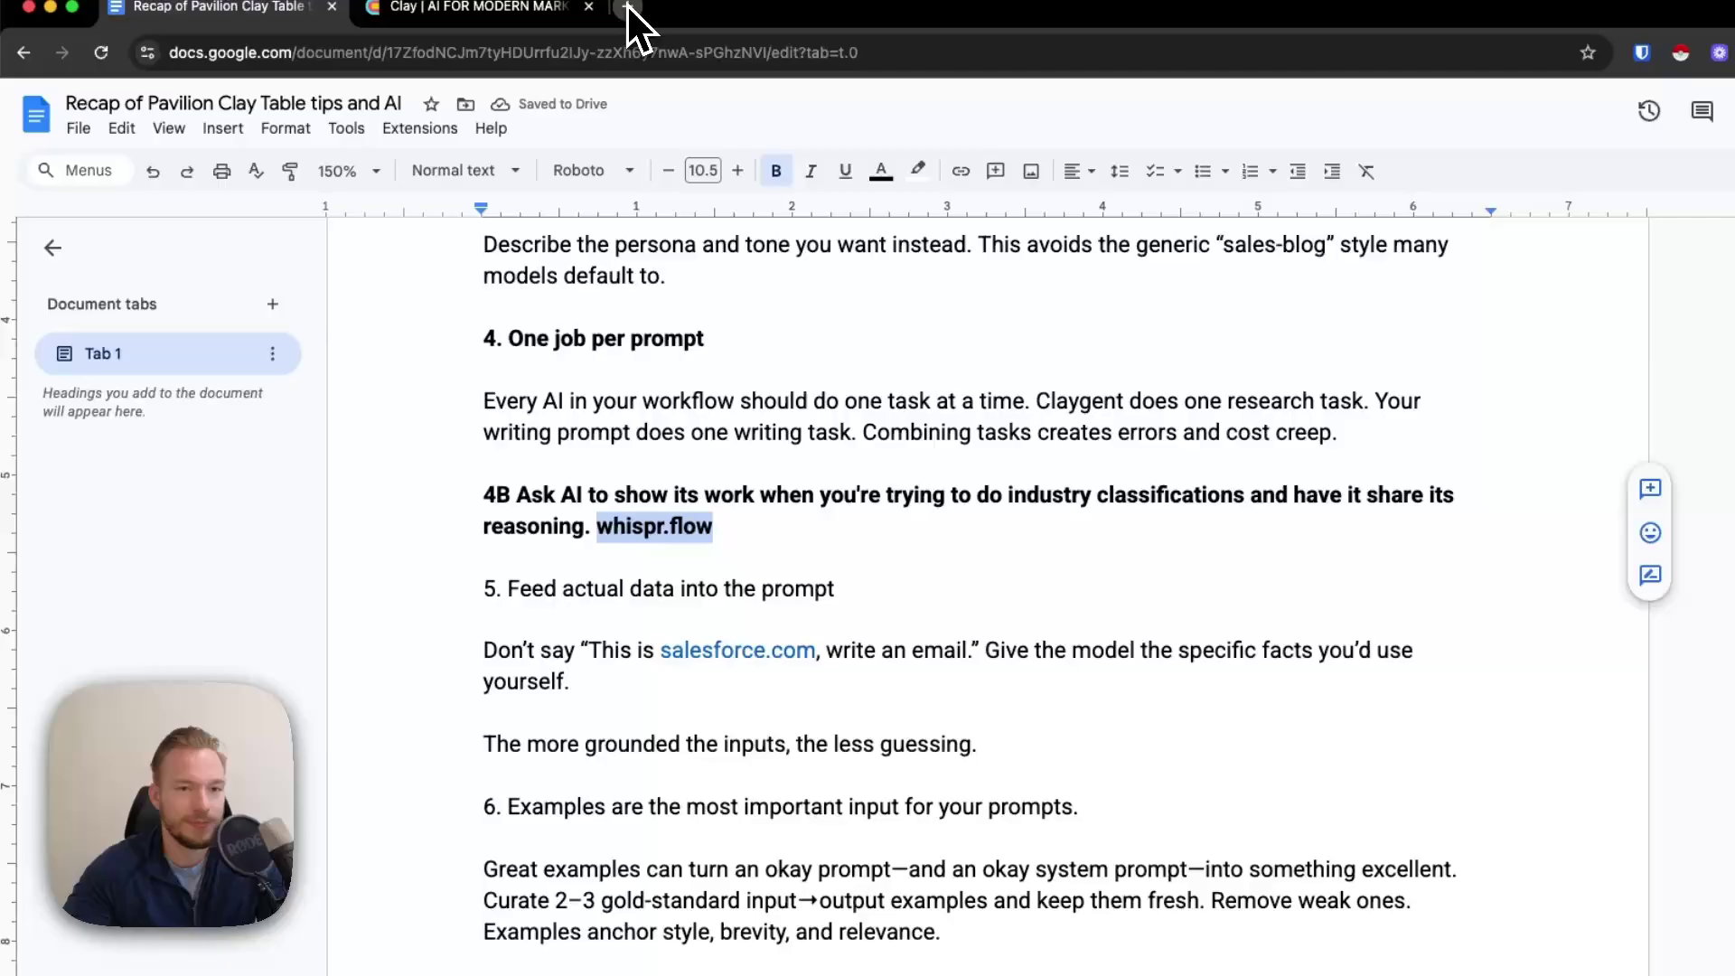
{"action": "left_click", "coordinate": [621, 7]}
{"action": "key", "text": "super+v"}
{"action": "key", "text": "Return"}
{"action": "left_click", "coordinate": [208, 10]}
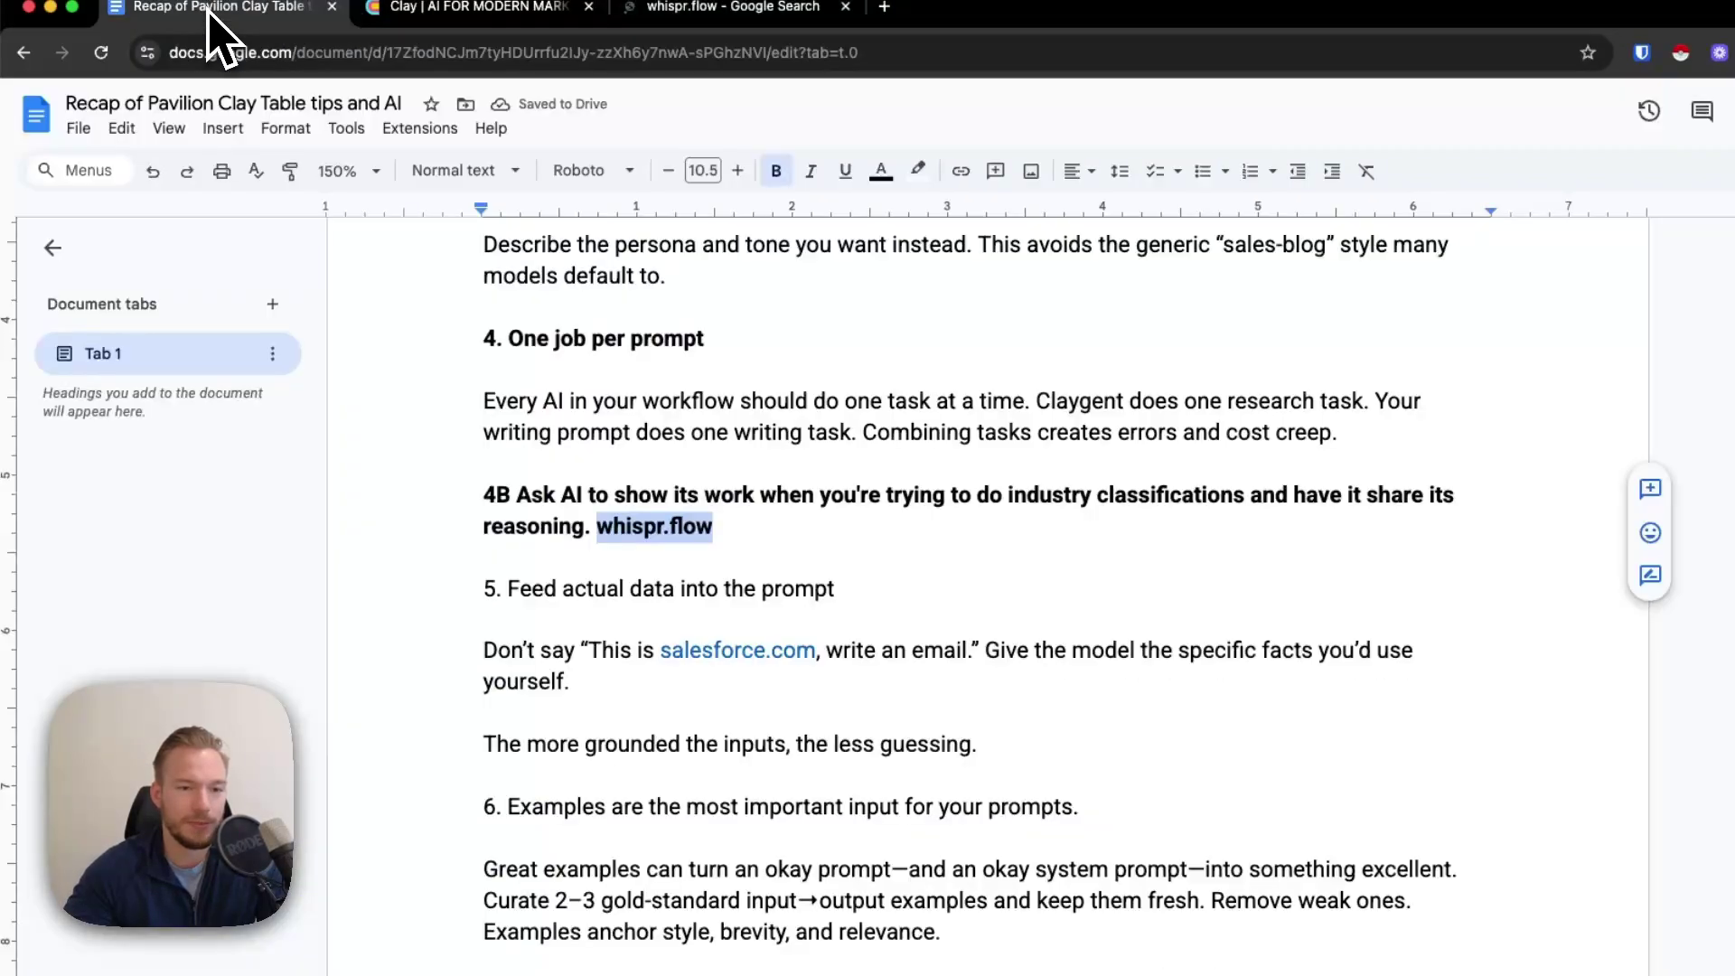
{"action": "left_click", "coordinate": [739, 13]}
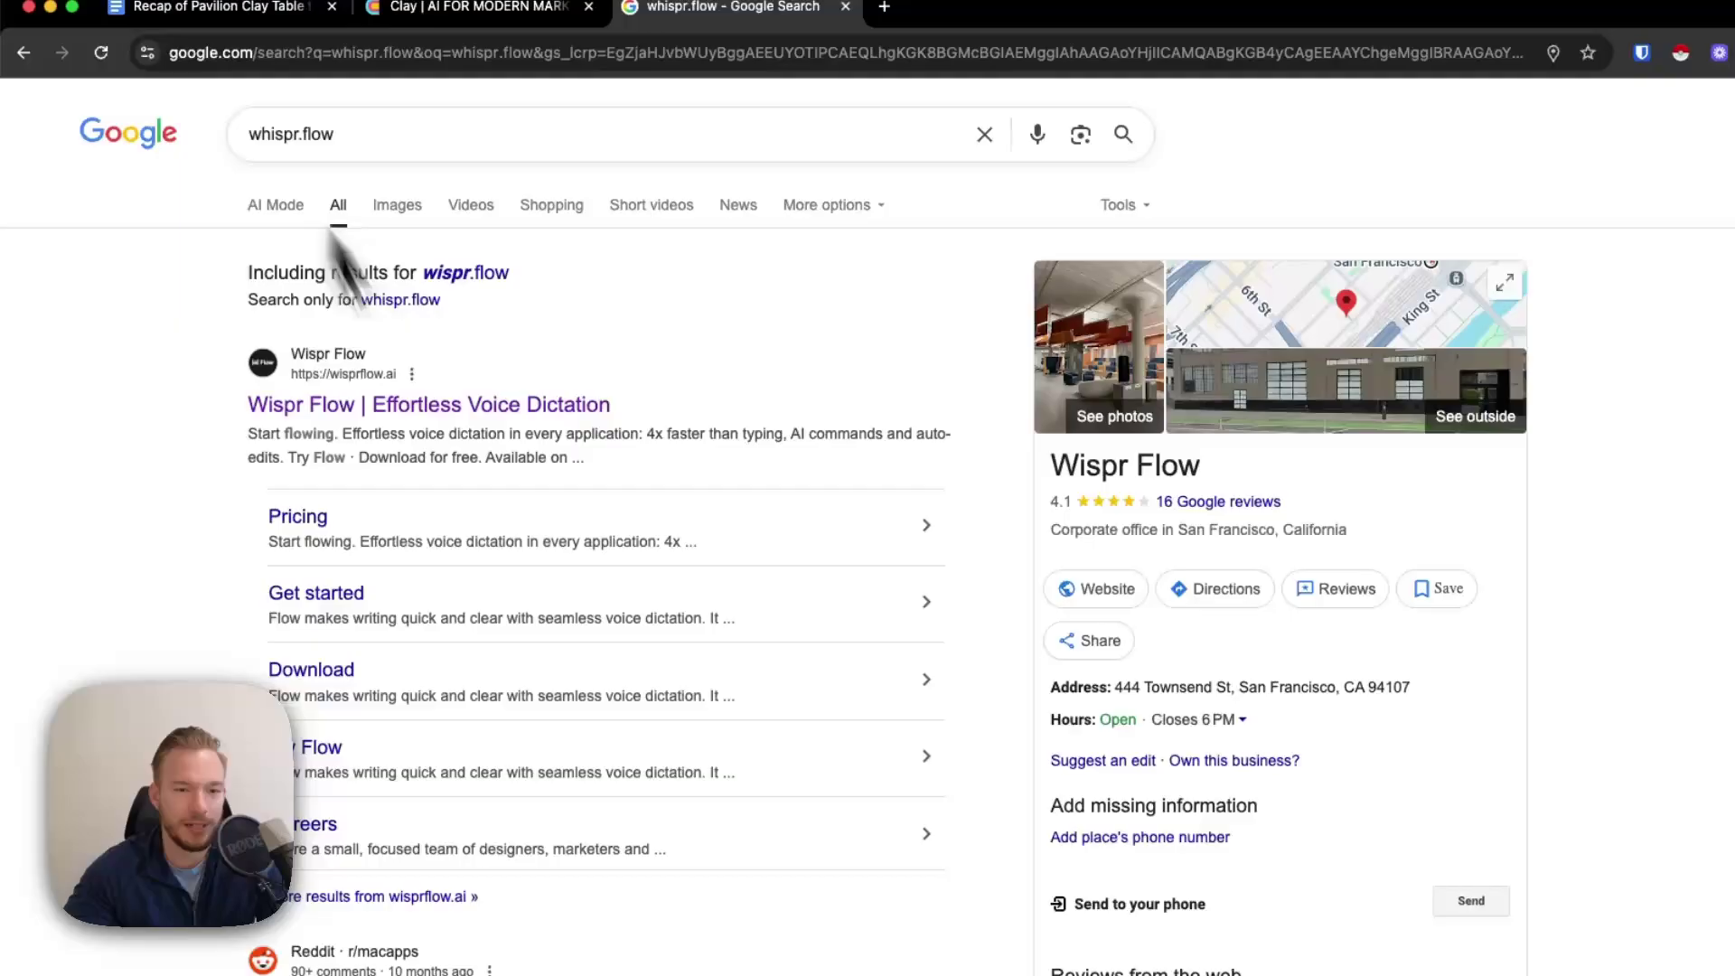
{"action": "left_click", "coordinate": [240, 9]}
- Correct the name to 'whisprflow.ai' so it becomes a link, and start a new line
{"action": "left_click", "coordinate": [768, 533]}
{"action": "key", "text": "Left"}
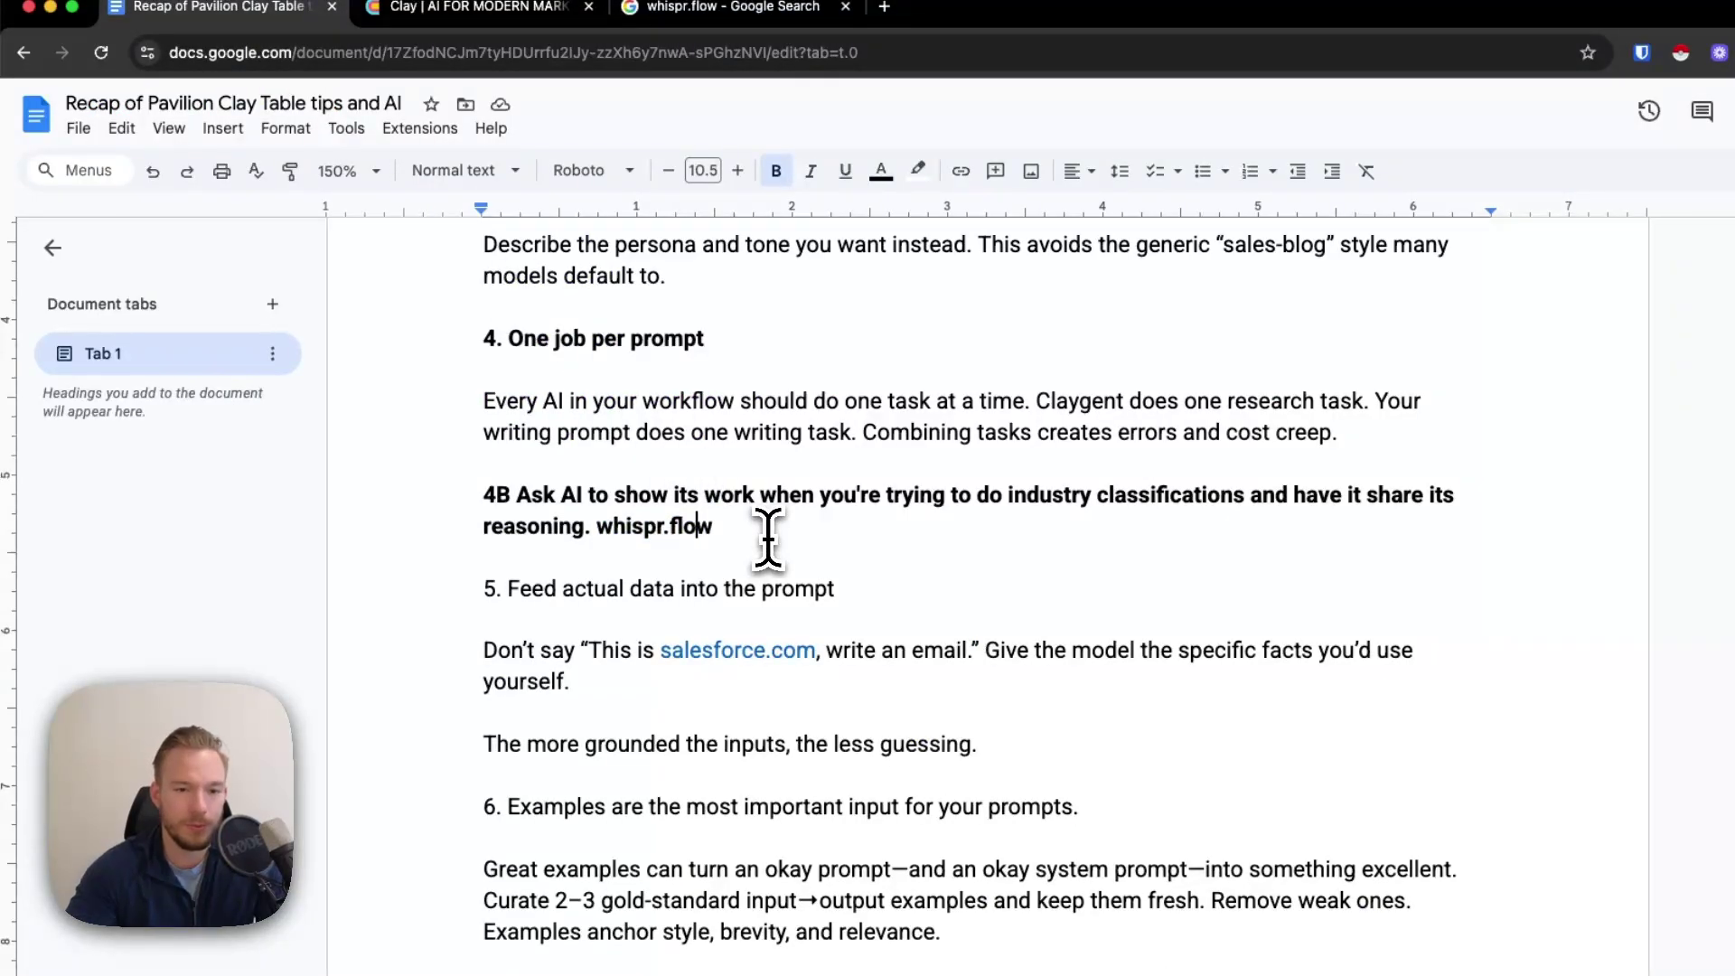
{"action": "key", "text": "Left"}
{"action": "key", "text": "Left"}
{"action": "key", "text": "Left"}
{"action": "key", "text": "BackSpace"}
{"action": "key", "text": "Right"}
{"action": "key", "text": "Right"}
{"action": "key", "text": "Right"}
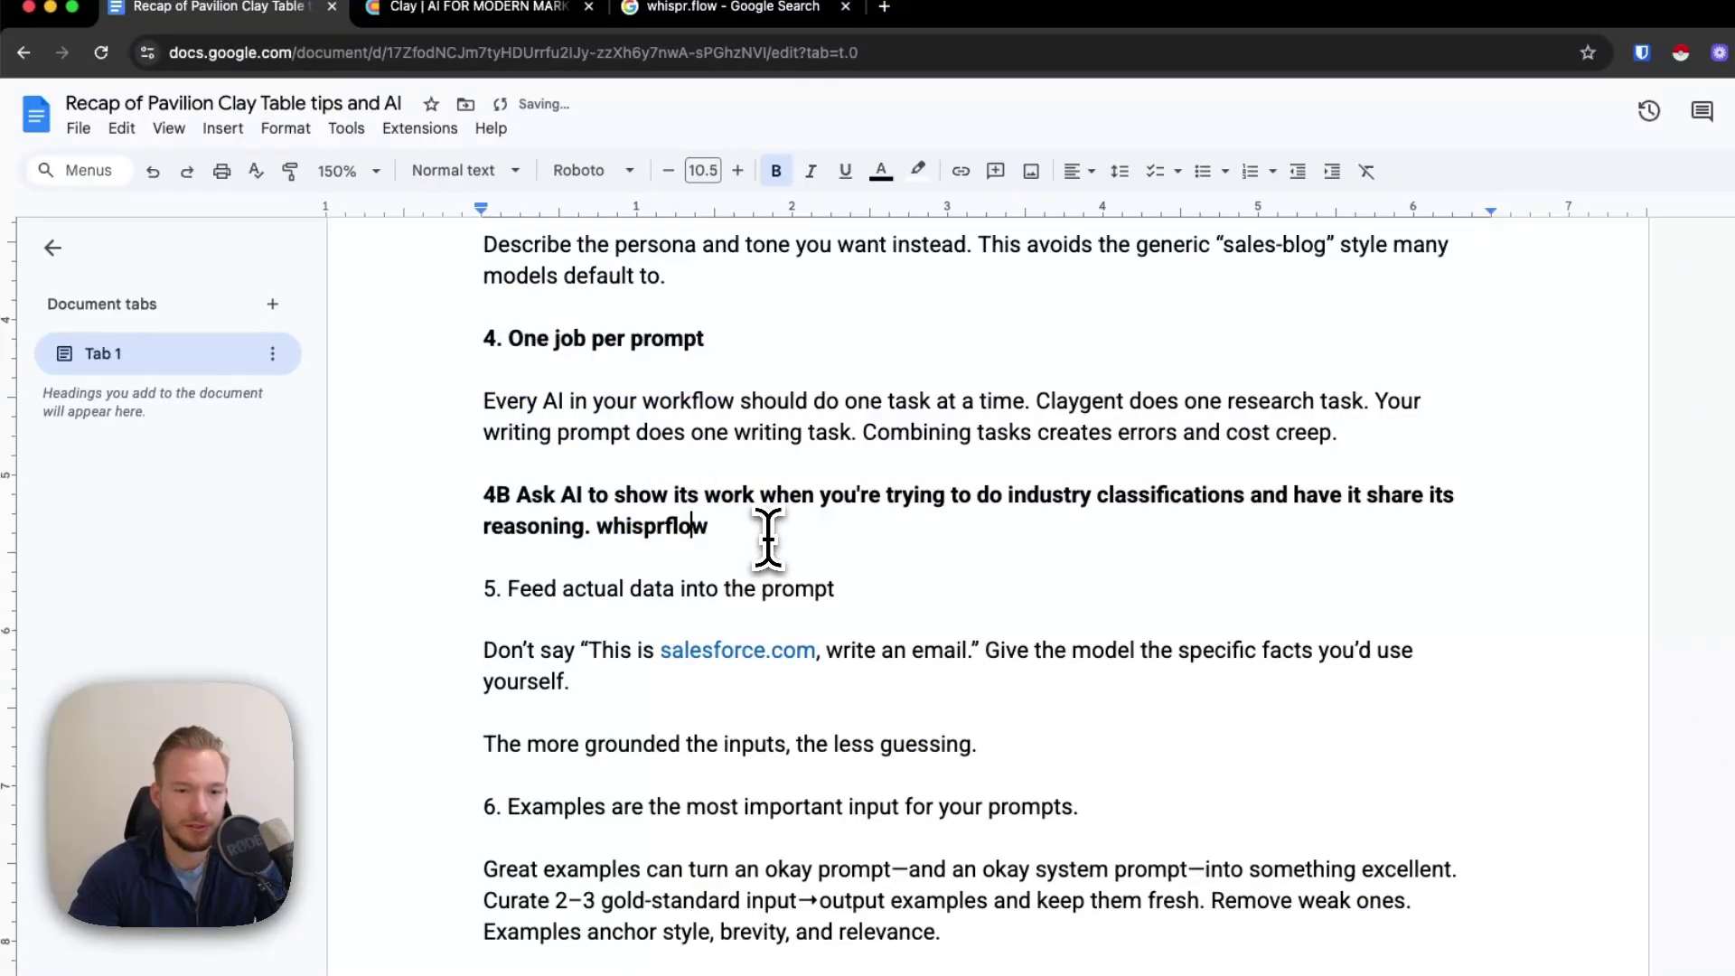
{"action": "key", "text": "Right"}
{"action": "type", "text": ".ai"}
{"action": "key", "text": "Return"}
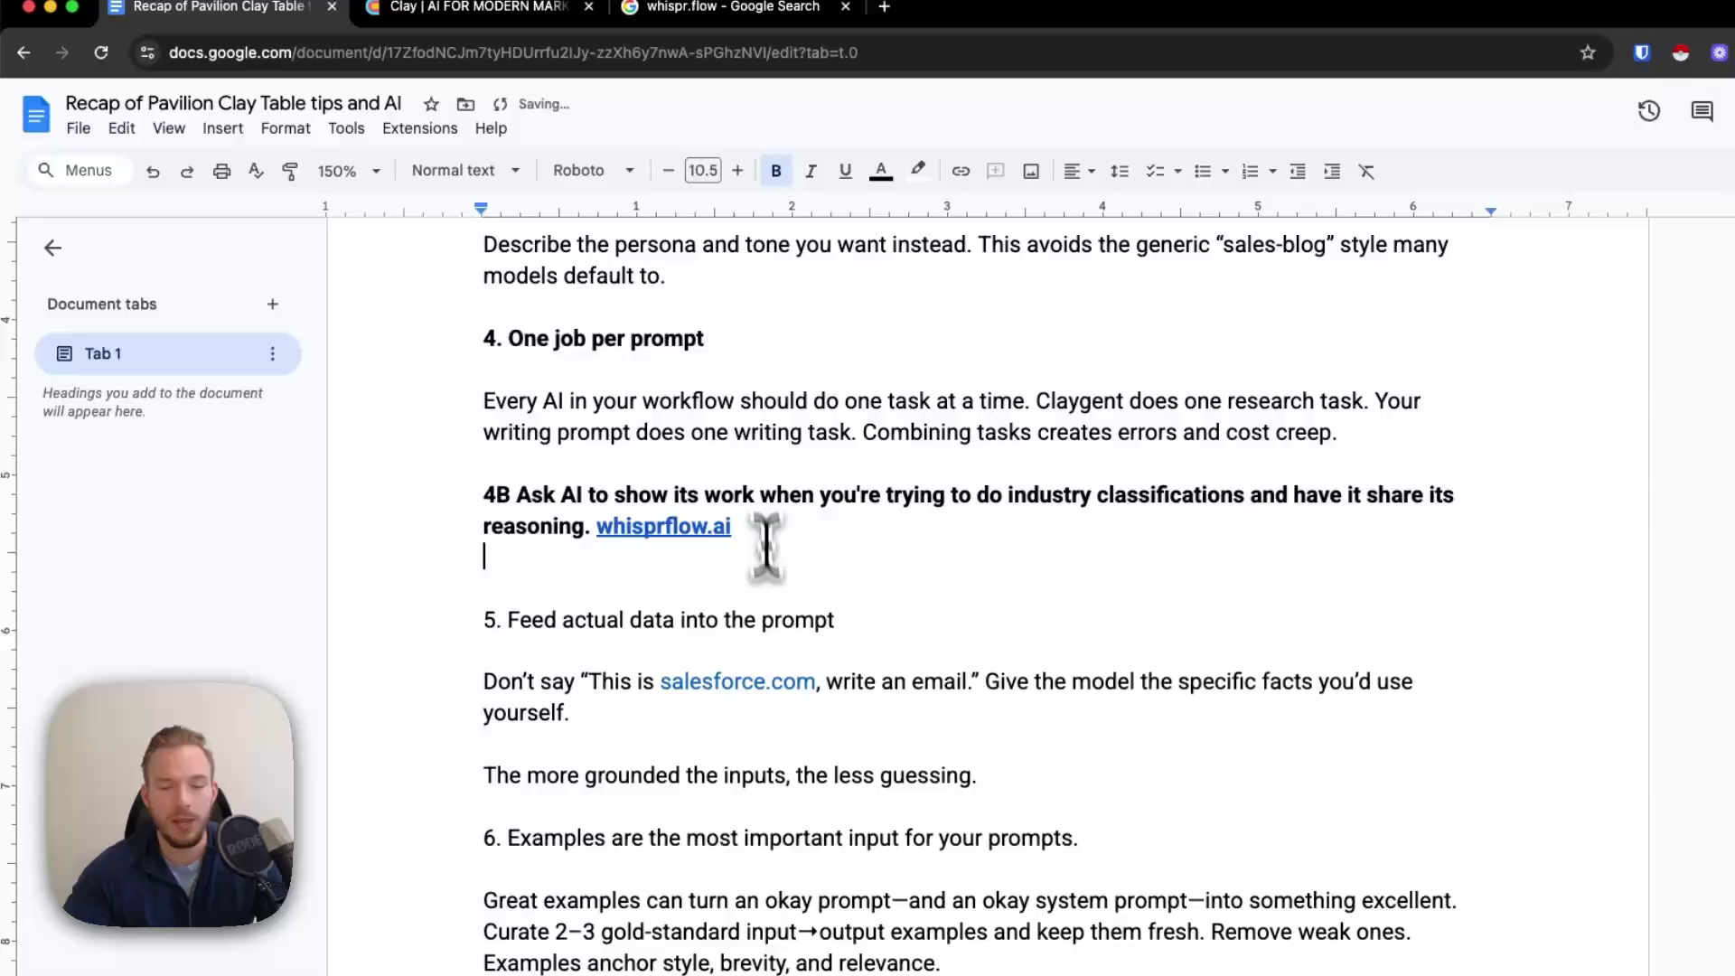
{"action": "left_click_drag", "start_coordinate": [836, 622], "coordinate": [519, 632]}
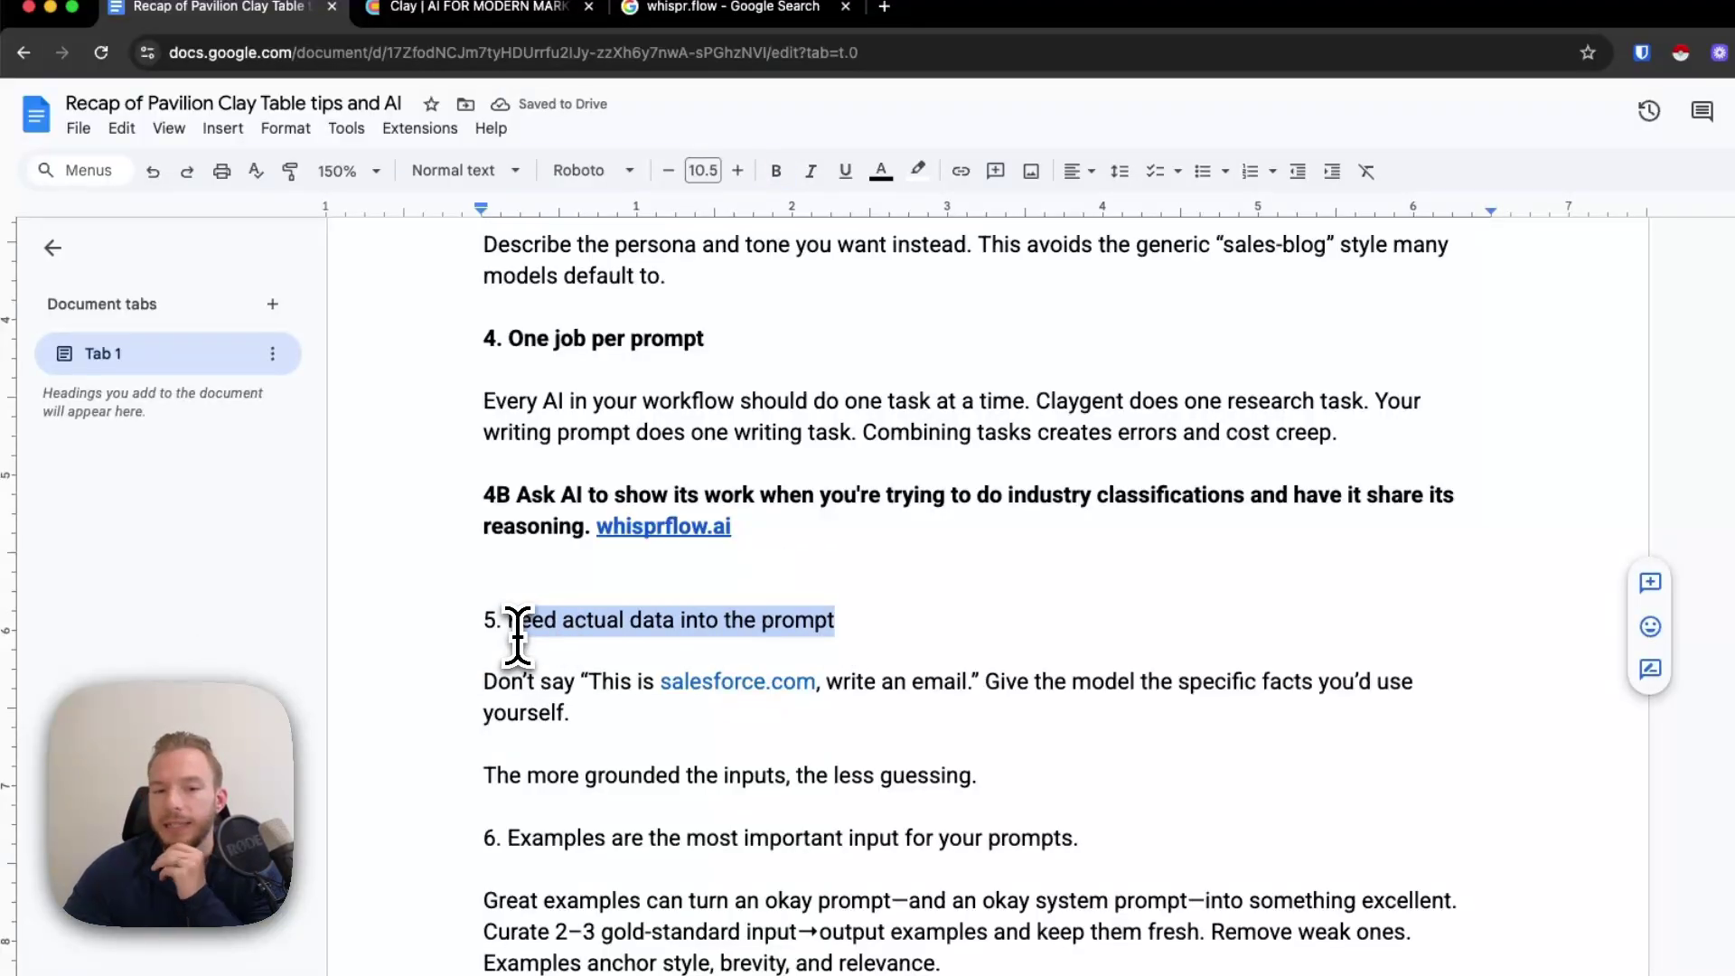
- Select tip 5's 'Don't say…yourself.' paragraph about giving specific facts instead of a domain
{"action": "scroll", "coordinate": [558, 620], "scroll_direction": "down", "scroll_amount": 1}
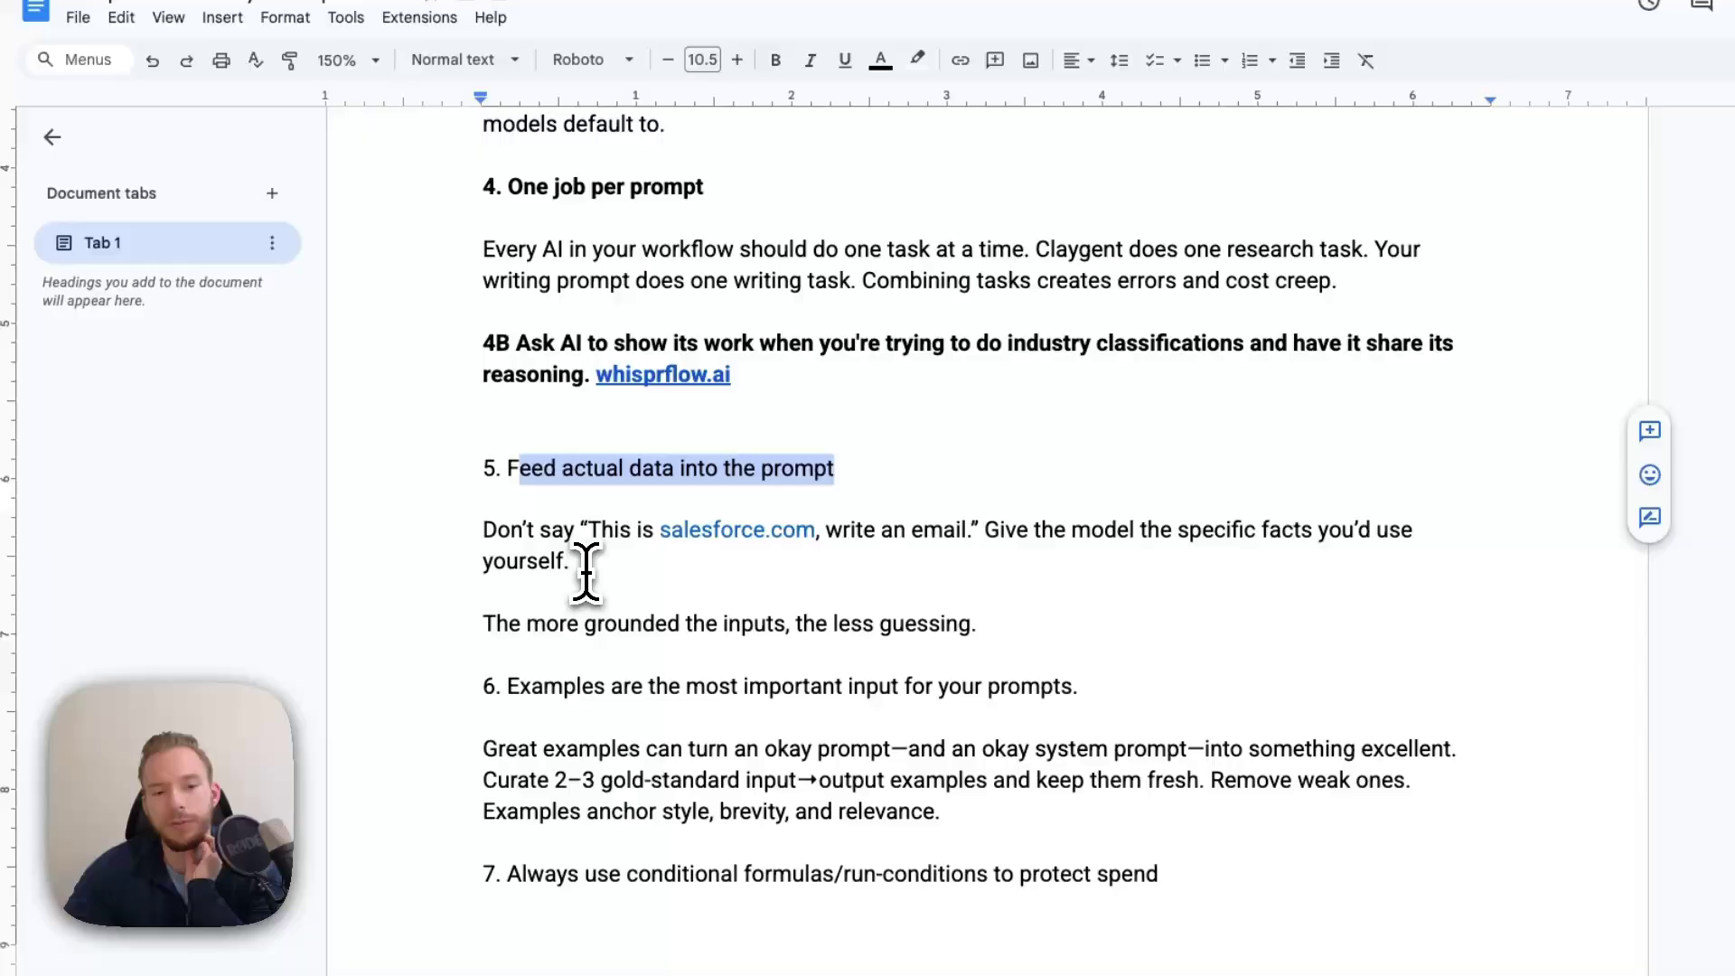
{"action": "left_click_drag", "start_coordinate": [581, 572], "coordinate": [457, 531]}
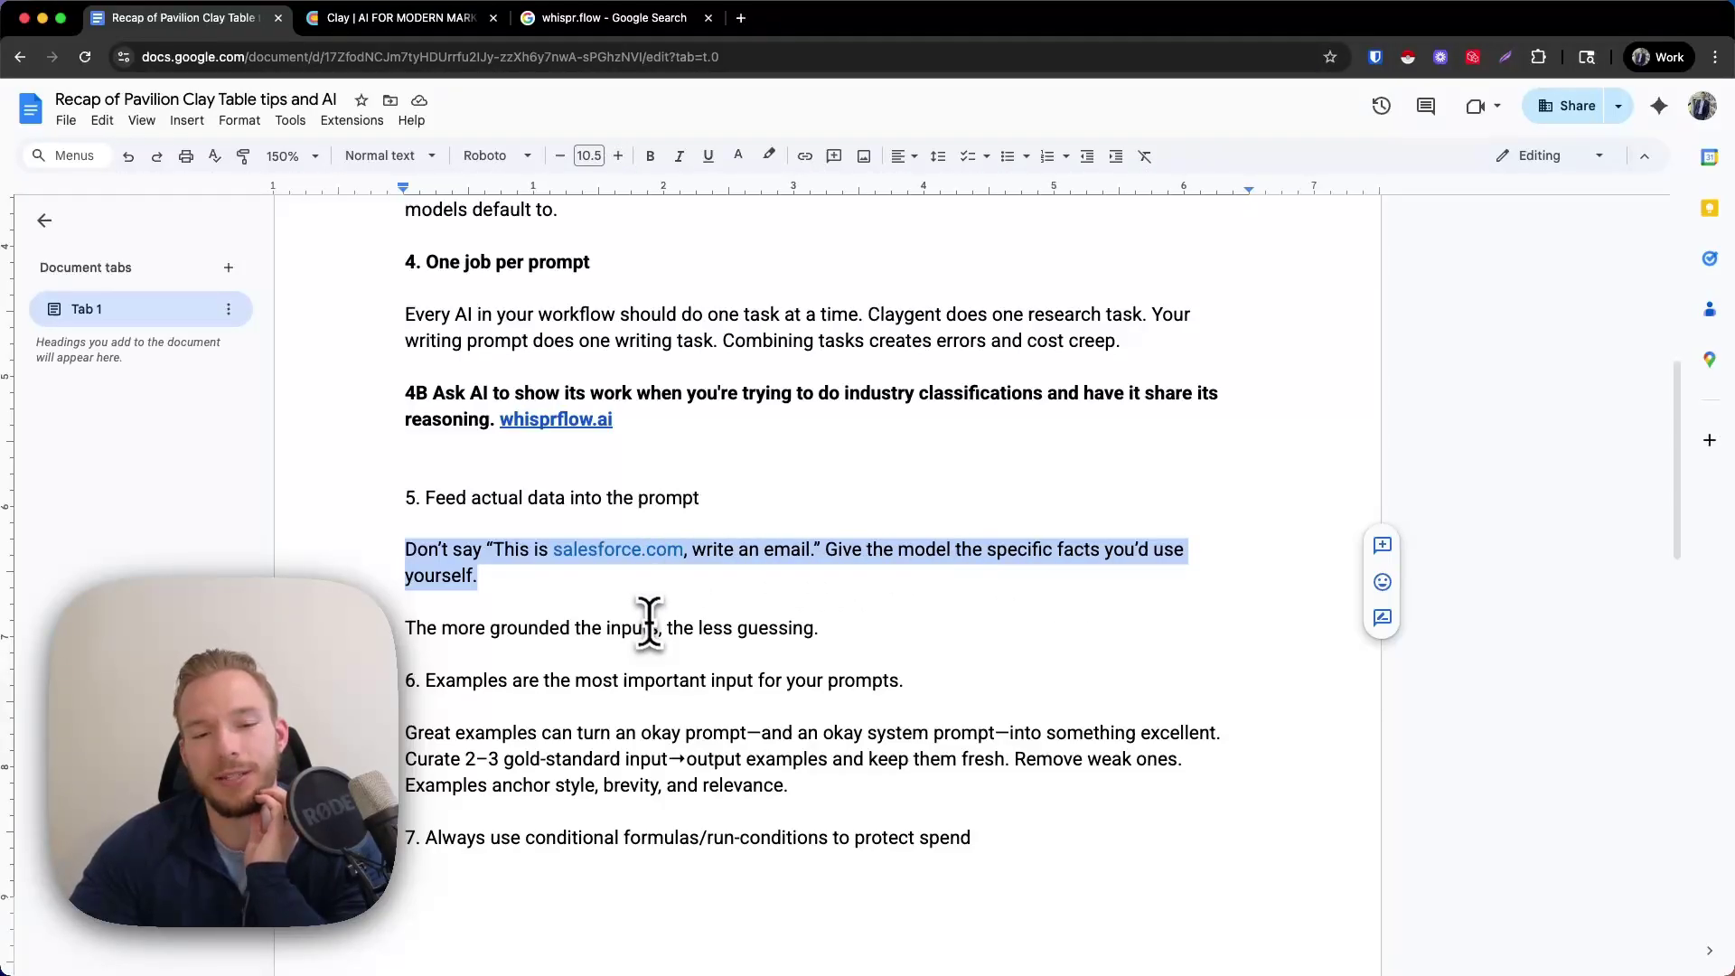
- In Clay, open the Website Review Sentence column's prompt settings via Edit column
{"action": "left_click", "coordinate": [411, 18]}
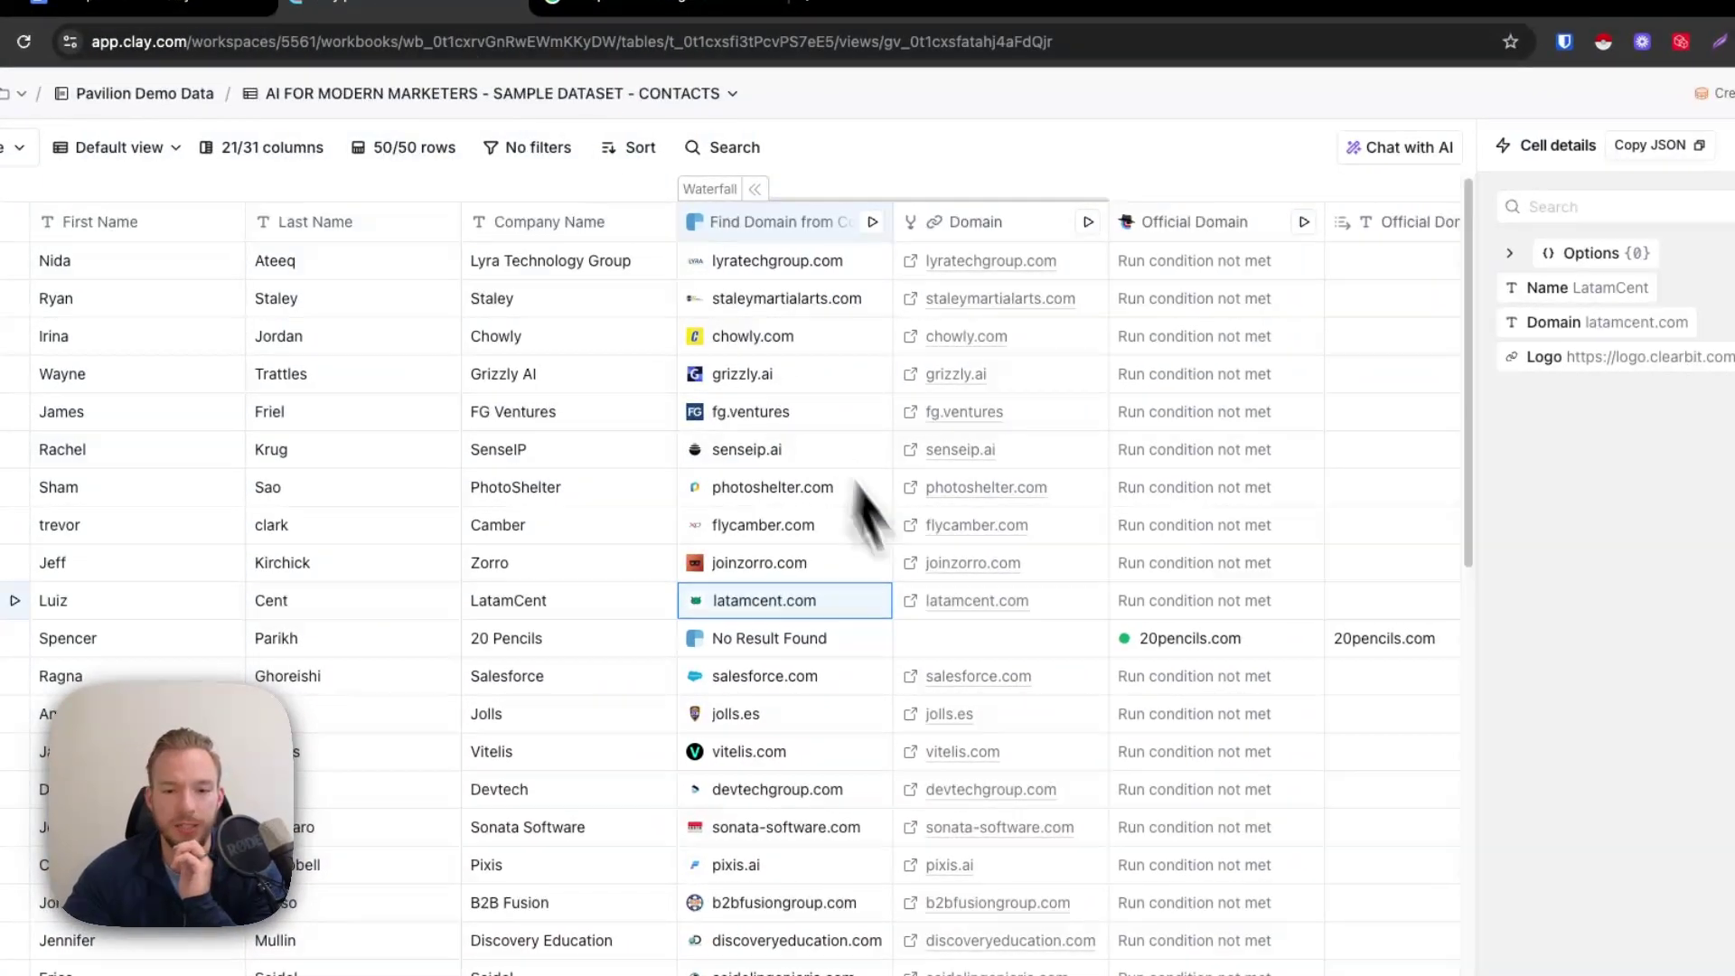
{"action": "scroll", "coordinate": [949, 677], "scroll_direction": "right", "scroll_amount": 10}
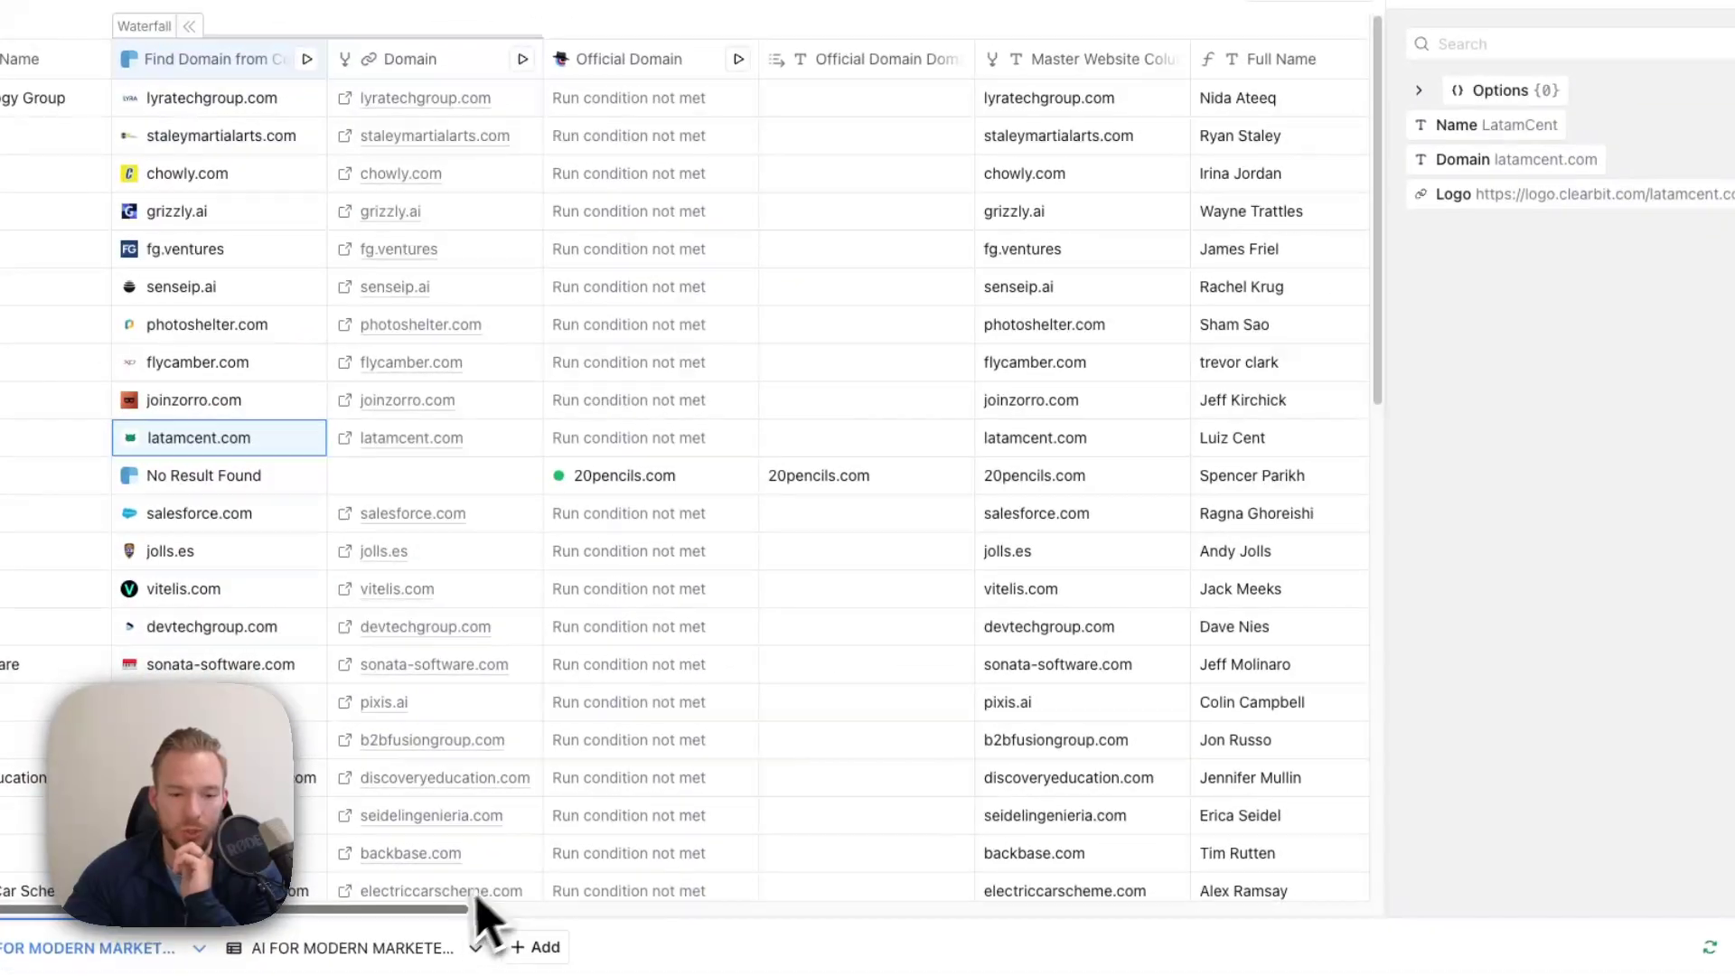
{"action": "left_click_drag", "start_coordinate": [468, 908], "coordinate": [1359, 910]}
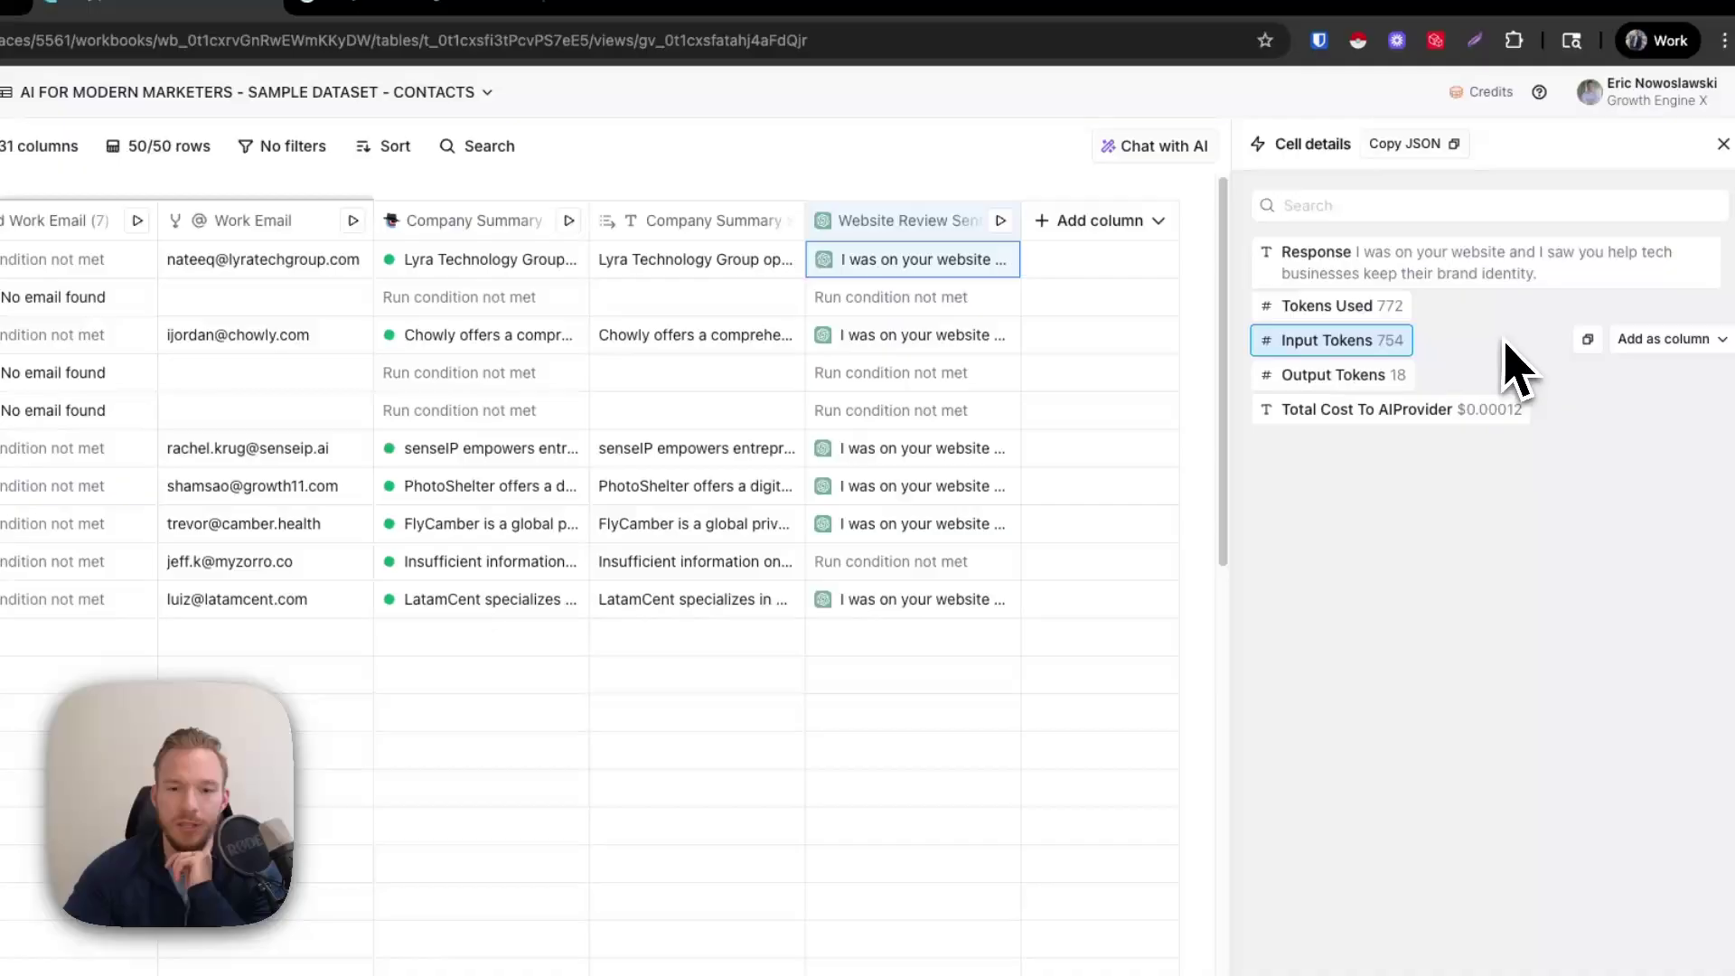
{"action": "left_click", "coordinate": [929, 225]}
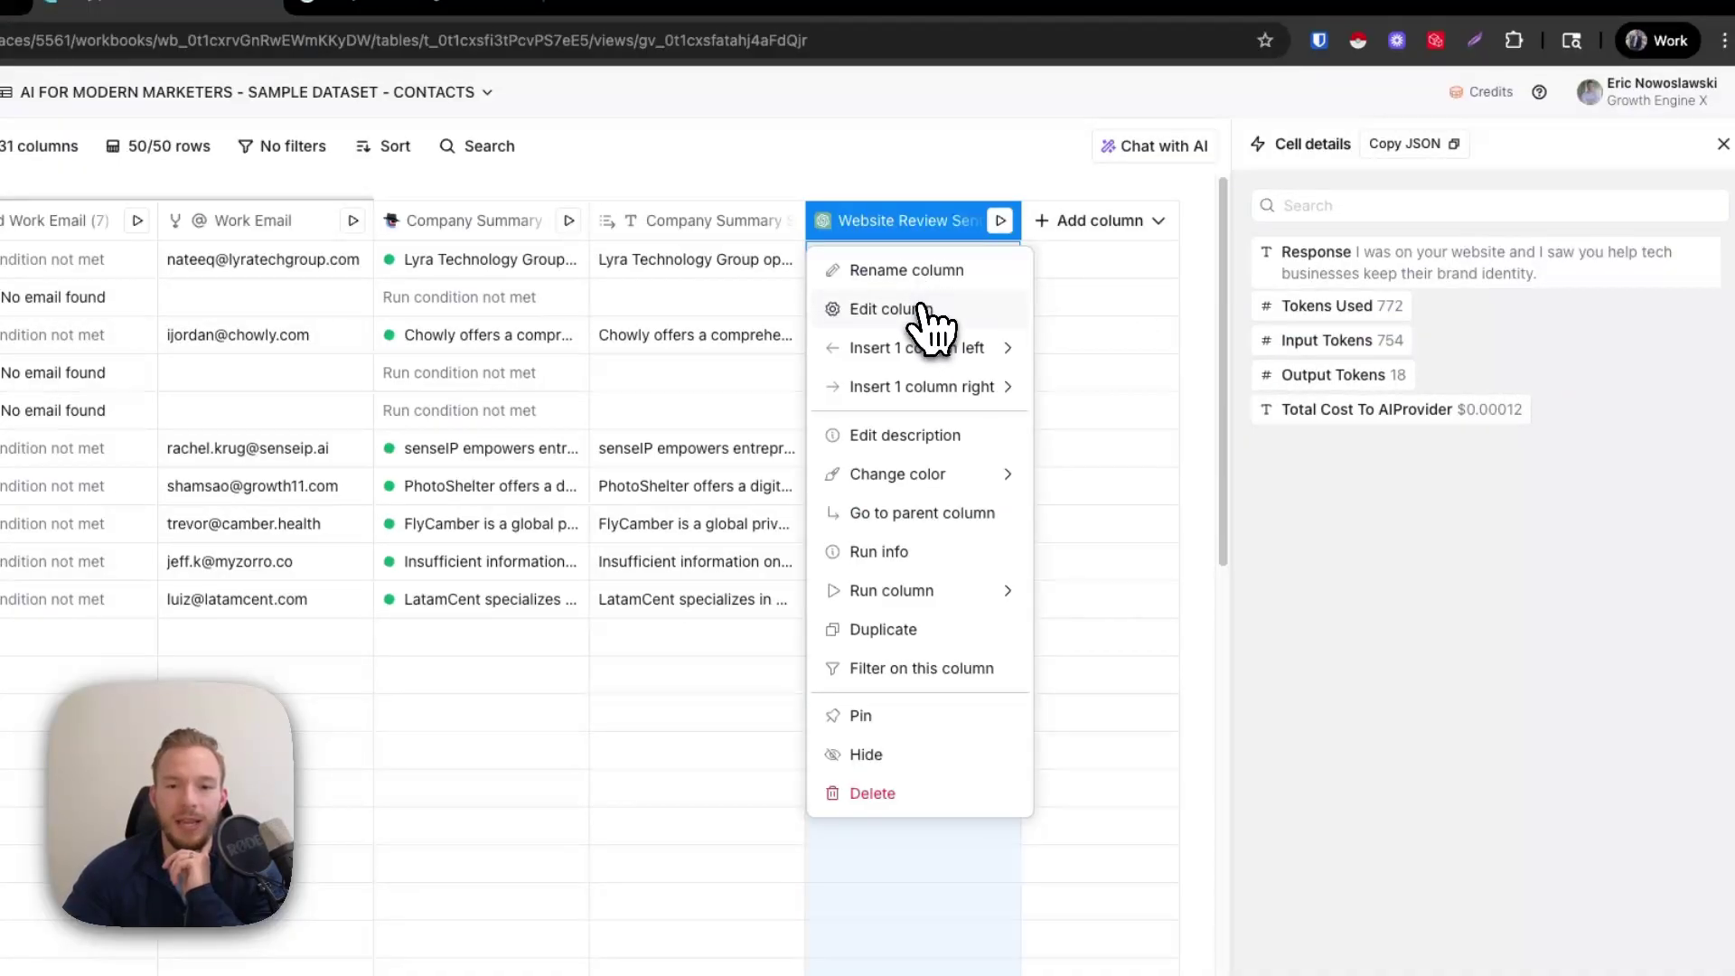
{"action": "left_click", "coordinate": [921, 309]}
{"action": "scroll", "coordinate": [1446, 601], "scroll_direction": "down", "scroll_amount": 5}
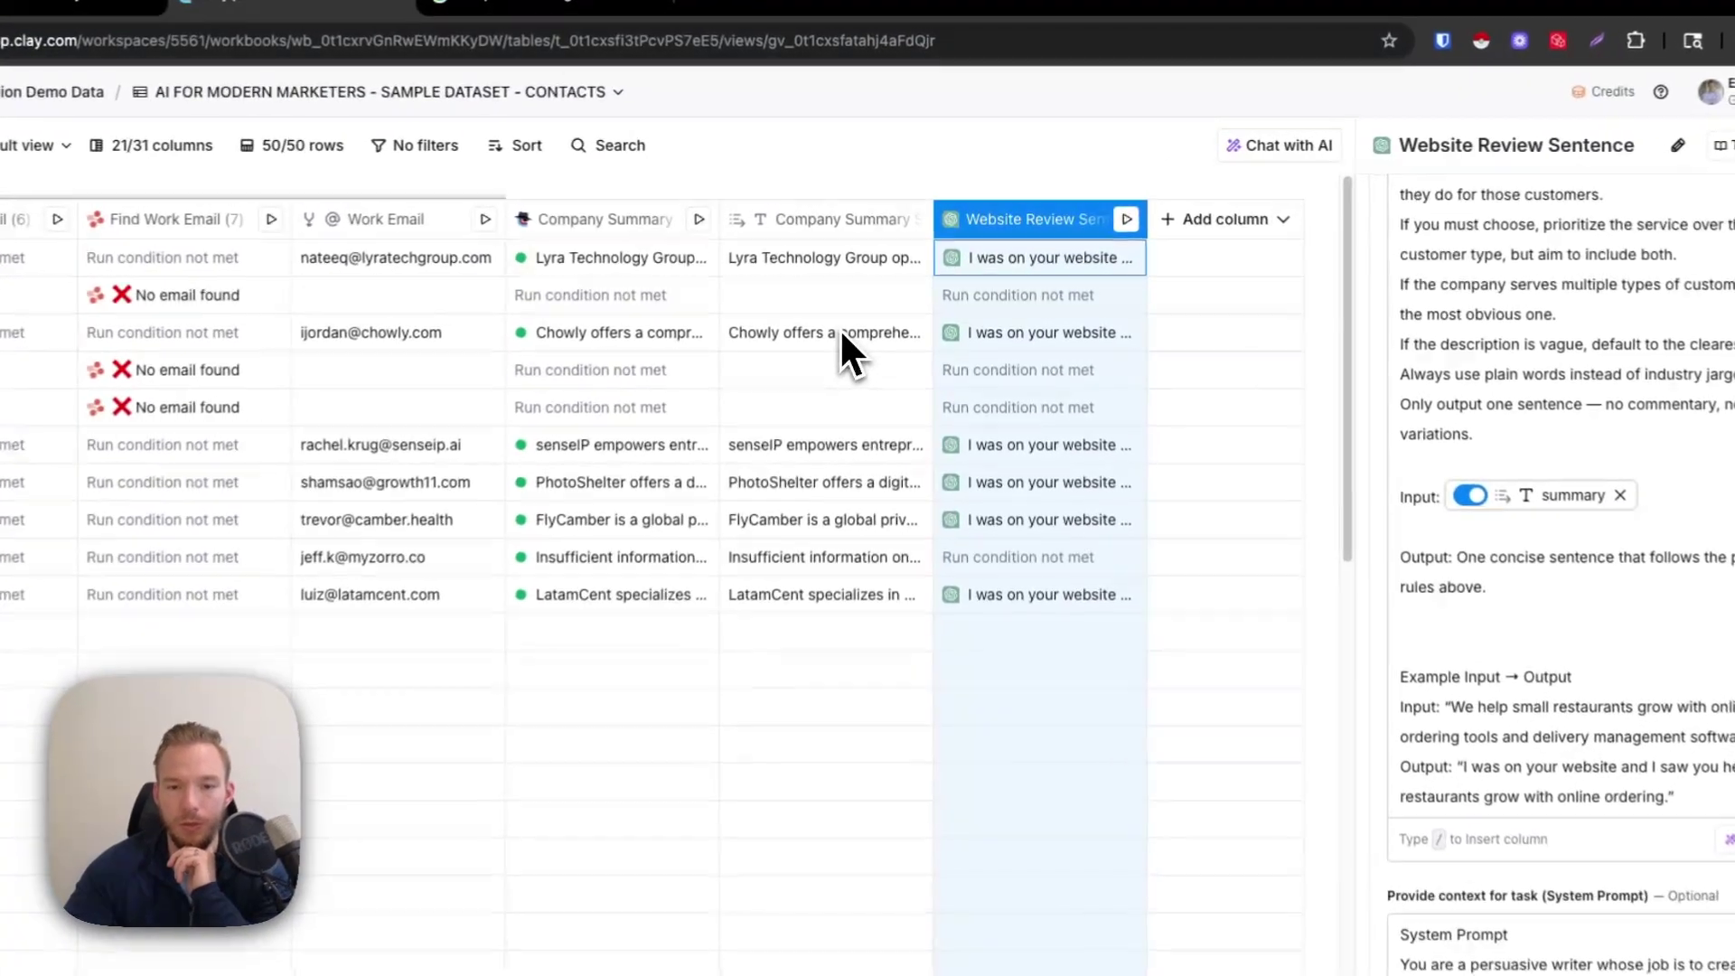
- Expand Chowly's full company summary in row 3 and read through it
{"action": "left_click", "coordinate": [866, 300]}
{"action": "scroll", "coordinate": [874, 343], "scroll_direction": "down", "scroll_amount": 2}
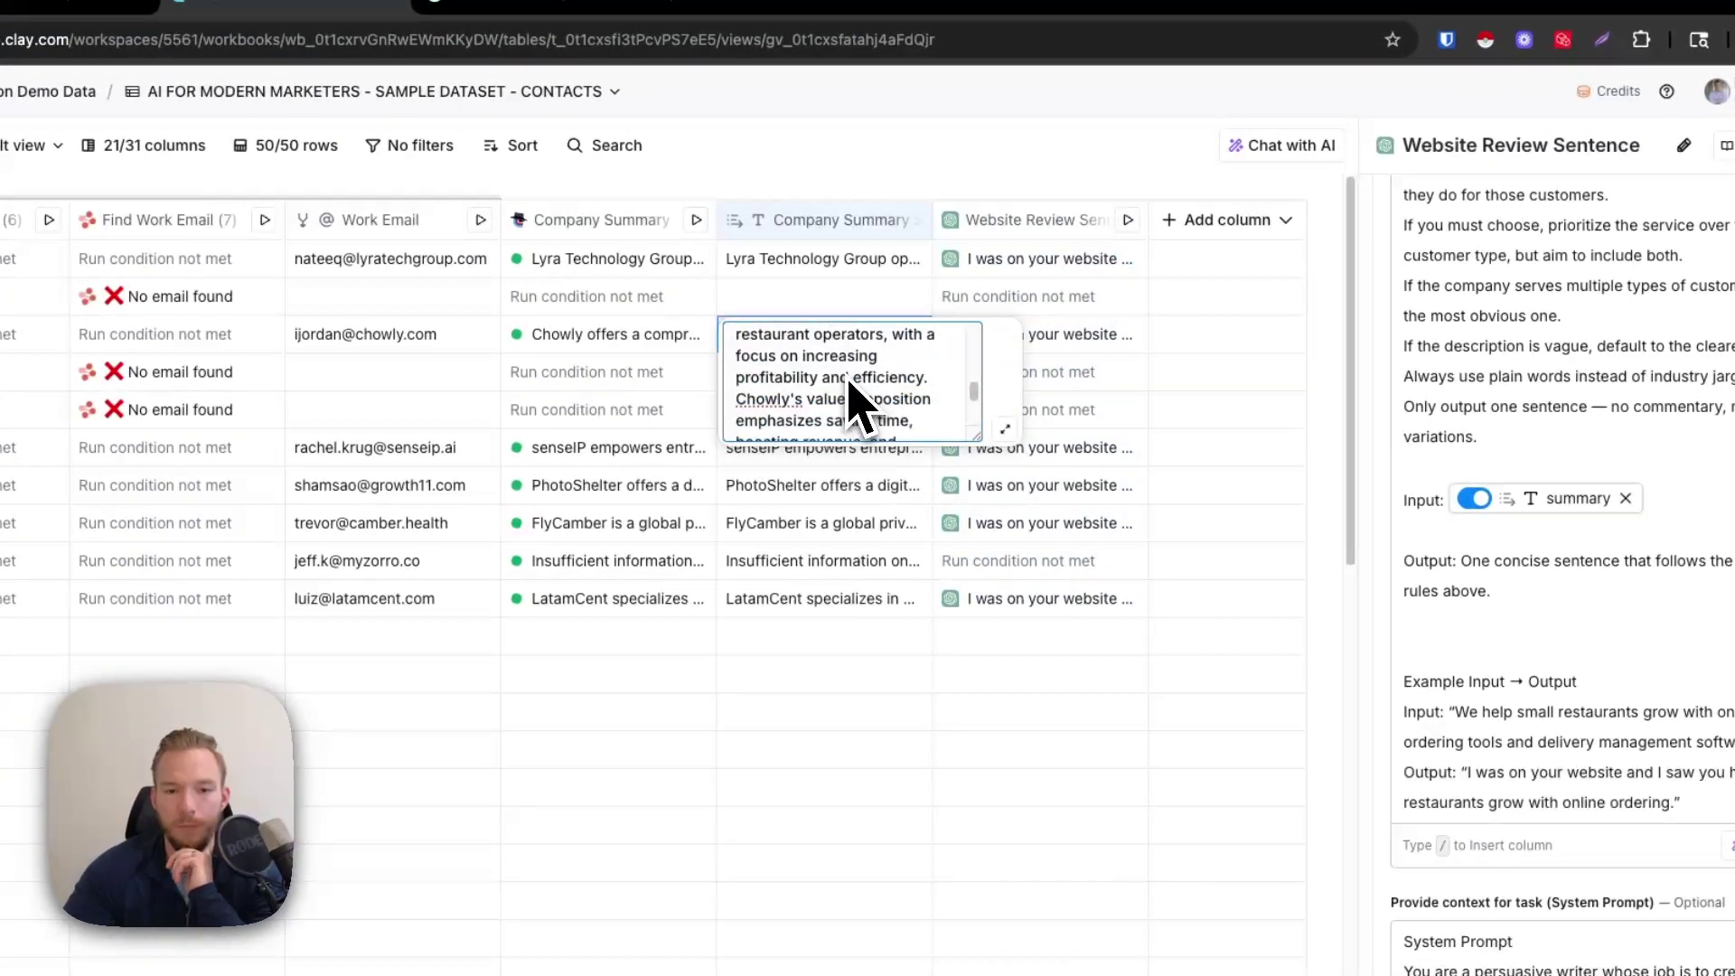
{"action": "scroll", "coordinate": [880, 360], "scroll_direction": "up", "scroll_amount": 2}
{"action": "scroll", "coordinate": [857, 402], "scroll_direction": "up", "scroll_amount": 1}
{"action": "scroll", "coordinate": [856, 402], "scroll_direction": "down", "scroll_amount": 3}
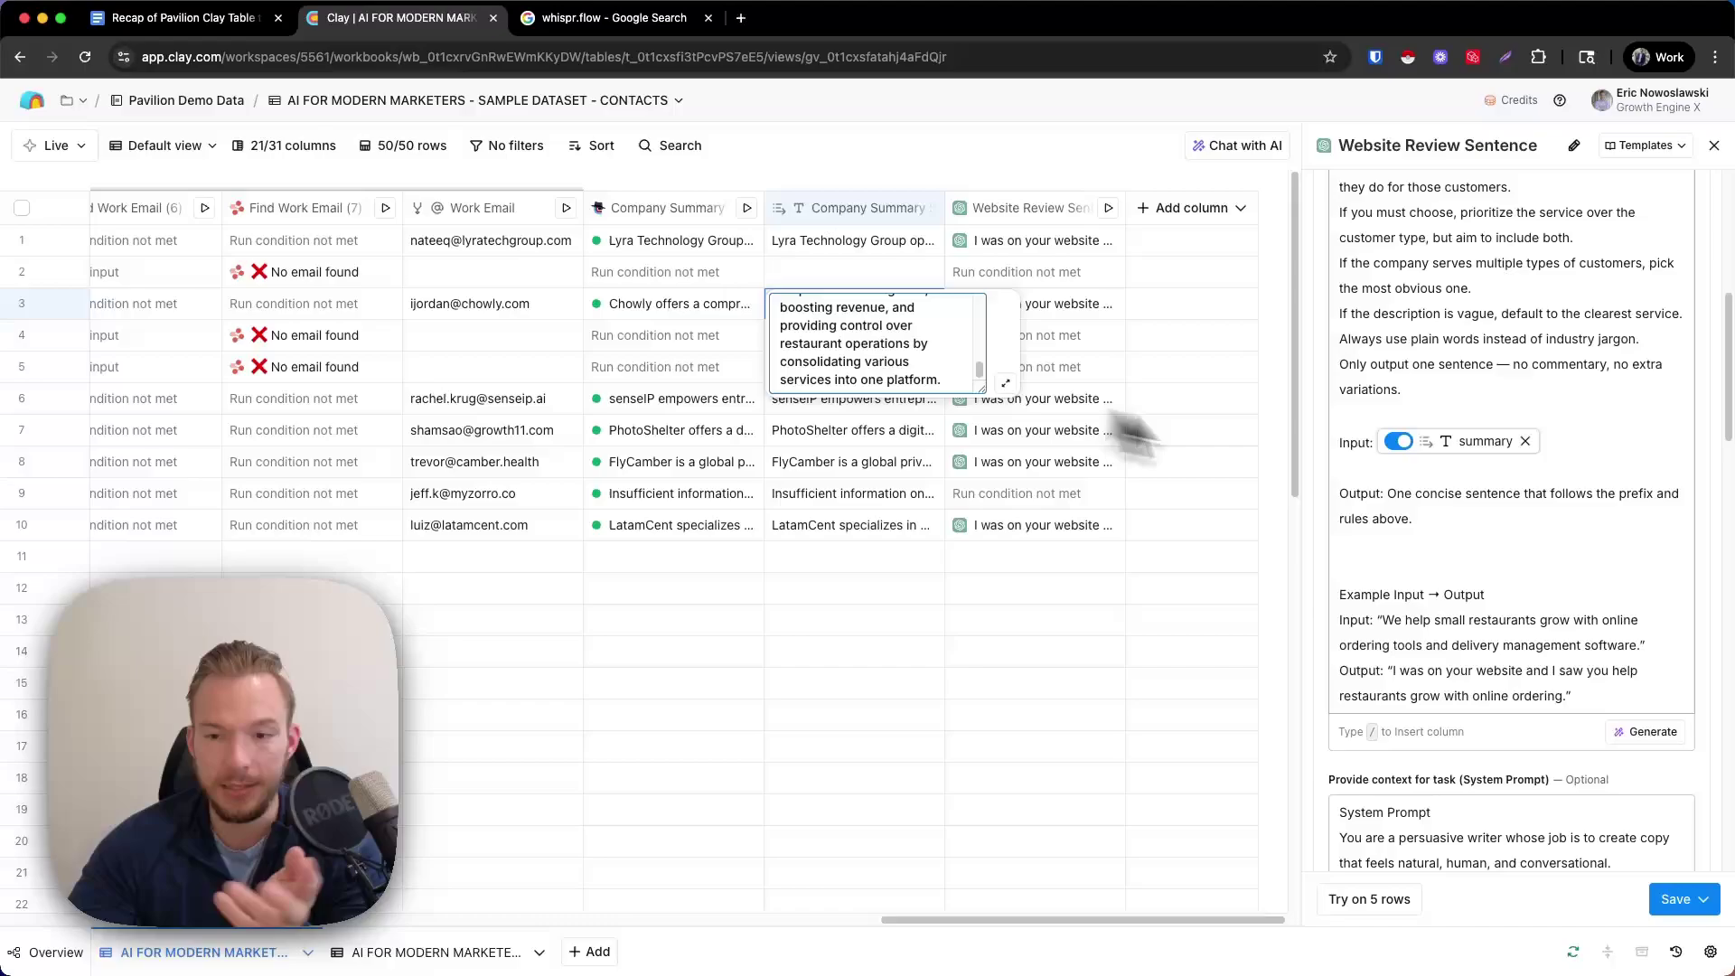
{"action": "scroll", "coordinate": [1527, 529], "scroll_direction": "down", "scroll_amount": 3}
{"action": "scroll", "coordinate": [1531, 539], "scroll_direction": "down", "scroll_amount": 10}
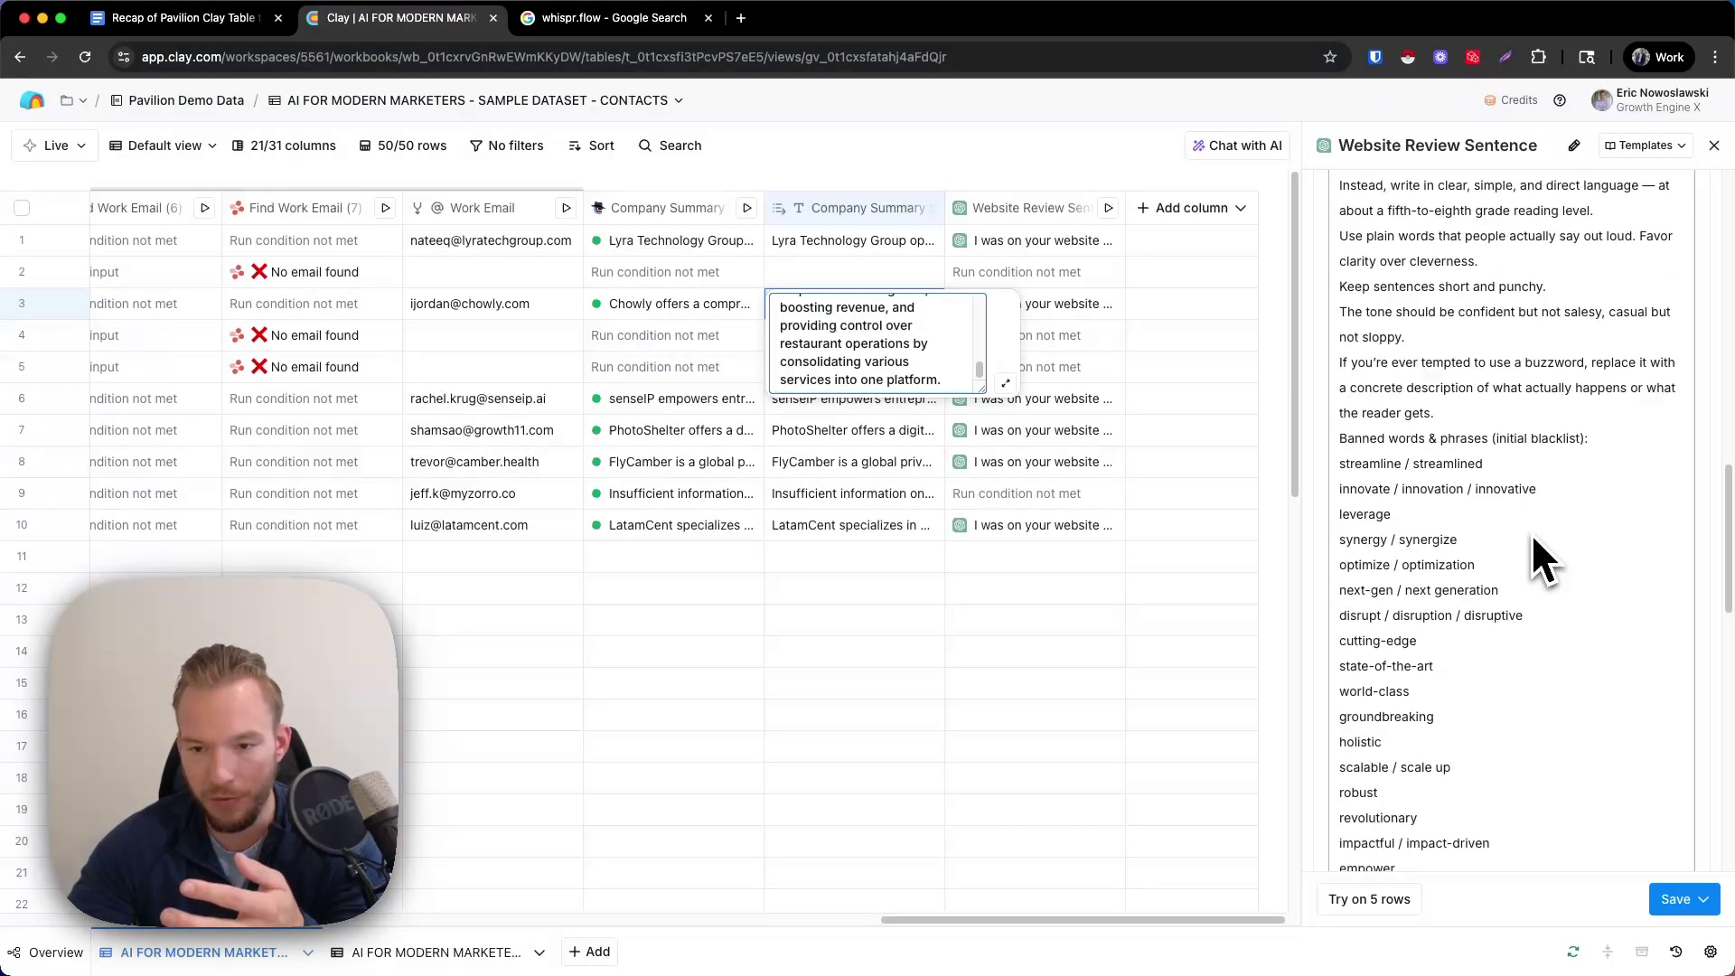
{"action": "scroll", "coordinate": [1530, 533], "scroll_direction": "up", "scroll_amount": 8}
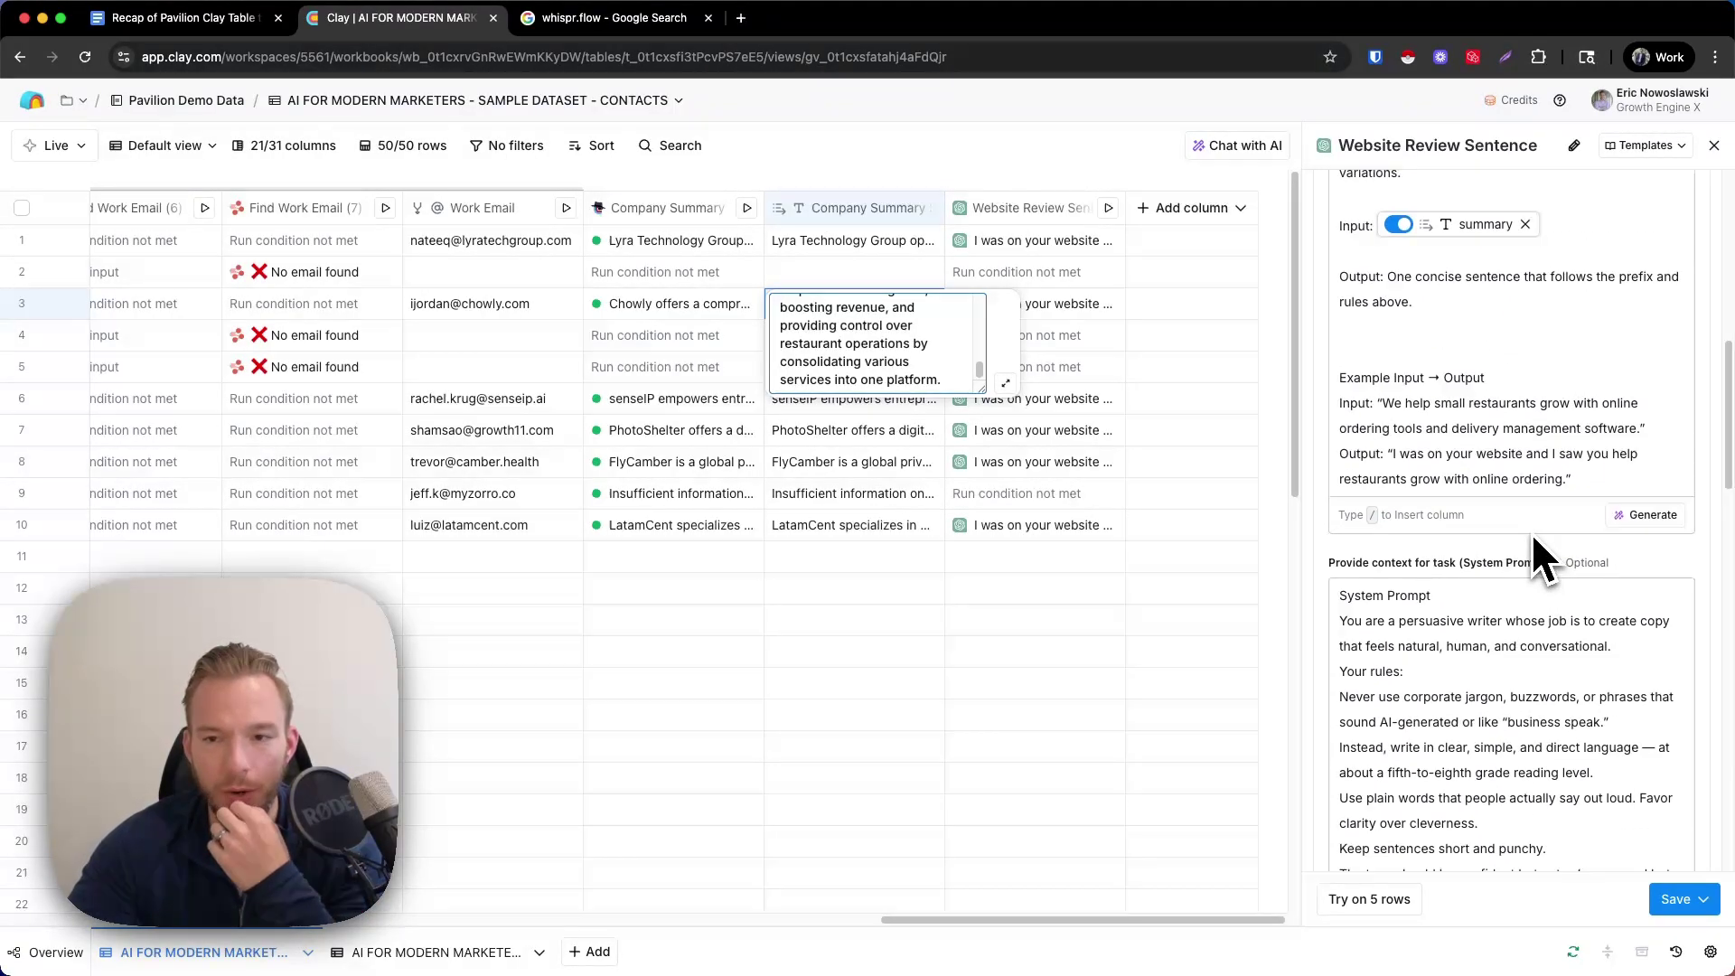
{"action": "scroll", "coordinate": [1531, 533], "scroll_direction": "up", "scroll_amount": 6}
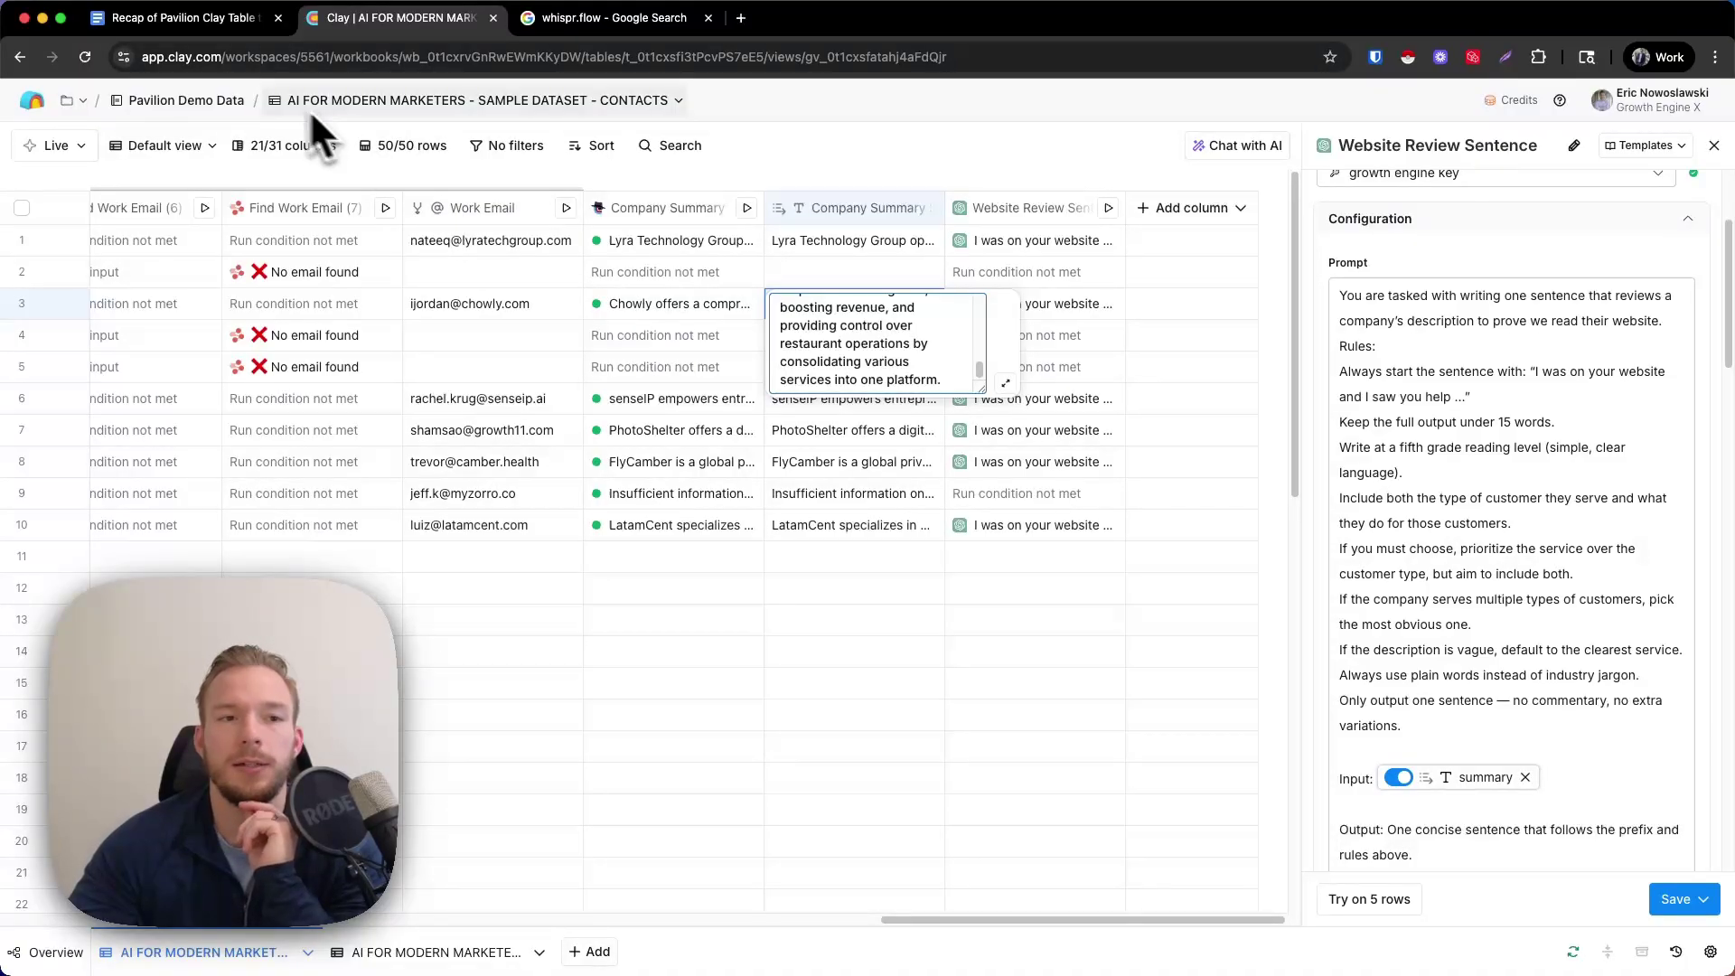
- Bold the heading '5. Feed actual data into the prompt', then select the tip 6 heading
{"action": "left_click", "coordinate": [224, 28]}
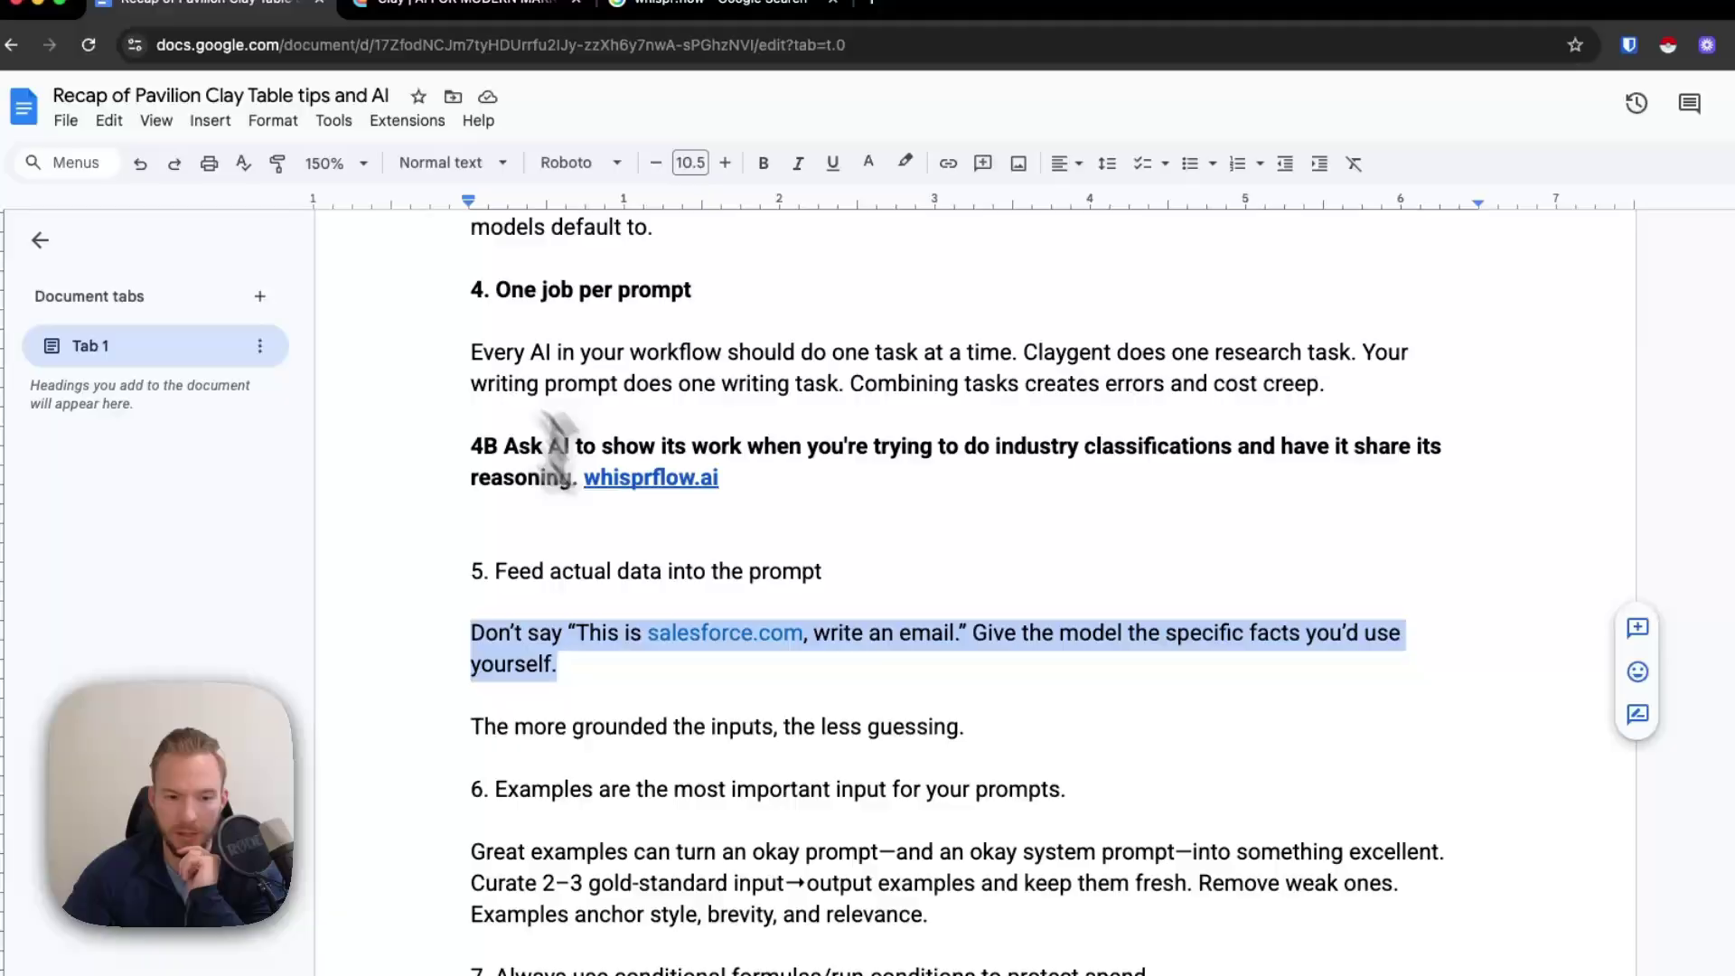
{"action": "left_click_drag", "start_coordinate": [834, 568], "coordinate": [446, 574]}
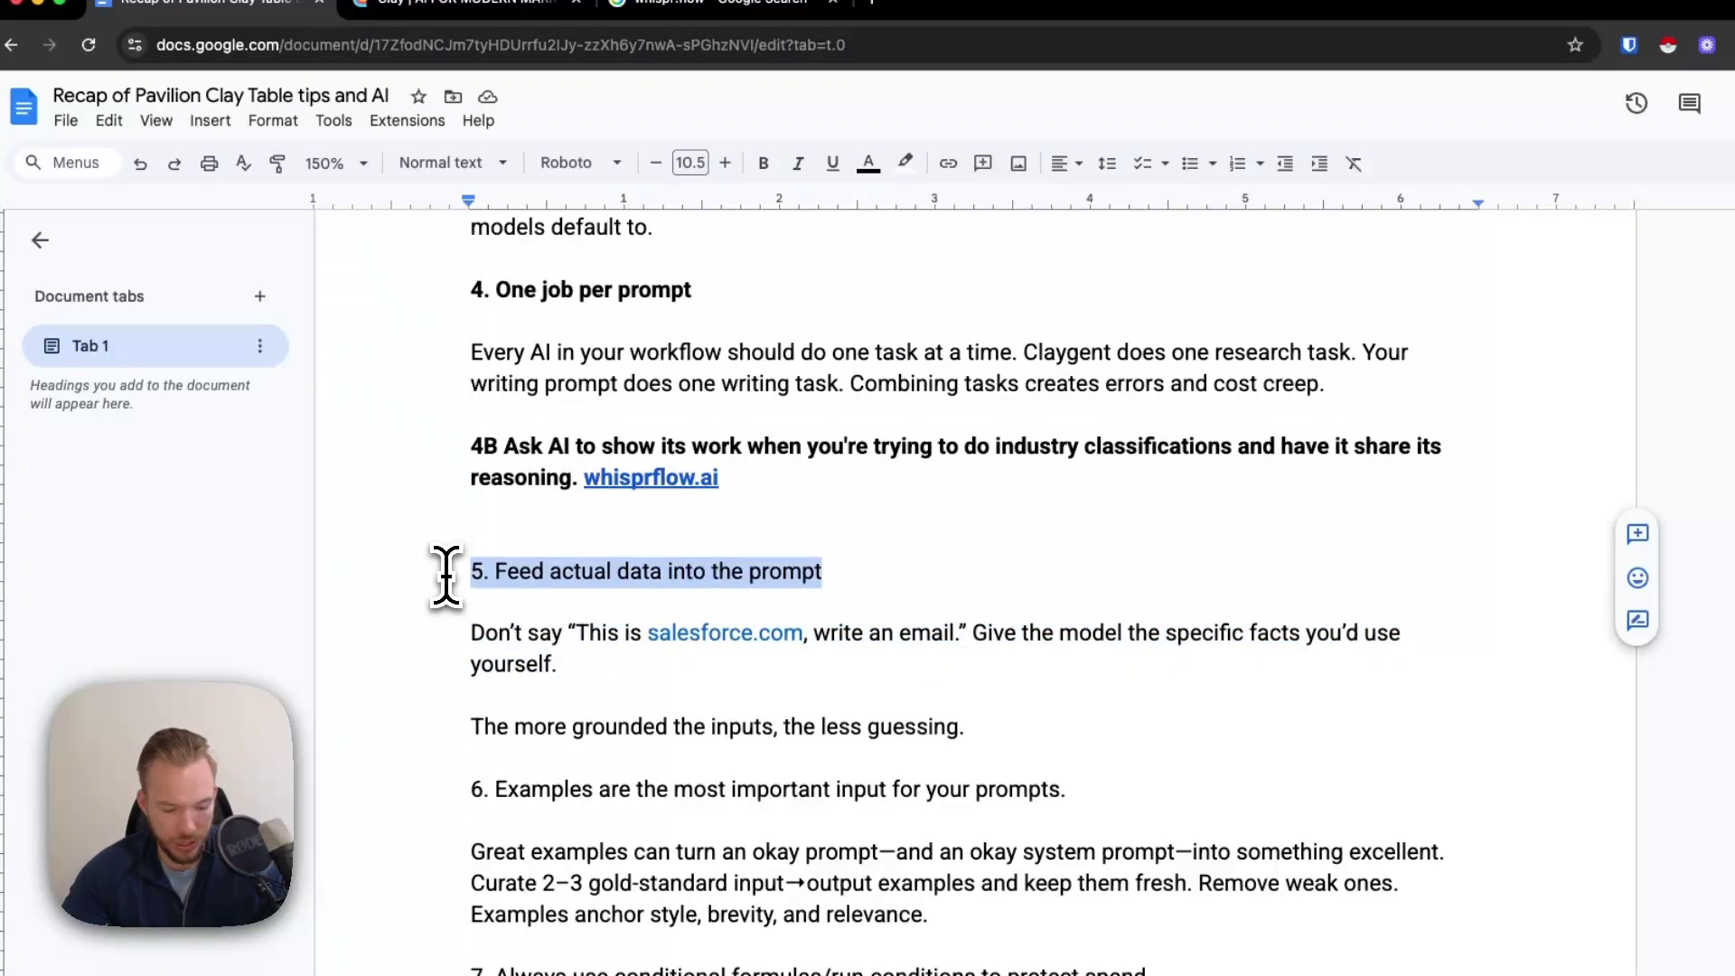
{"action": "key", "text": "super+b"}
{"action": "left_click_drag", "start_coordinate": [1067, 790], "coordinate": [512, 789]}
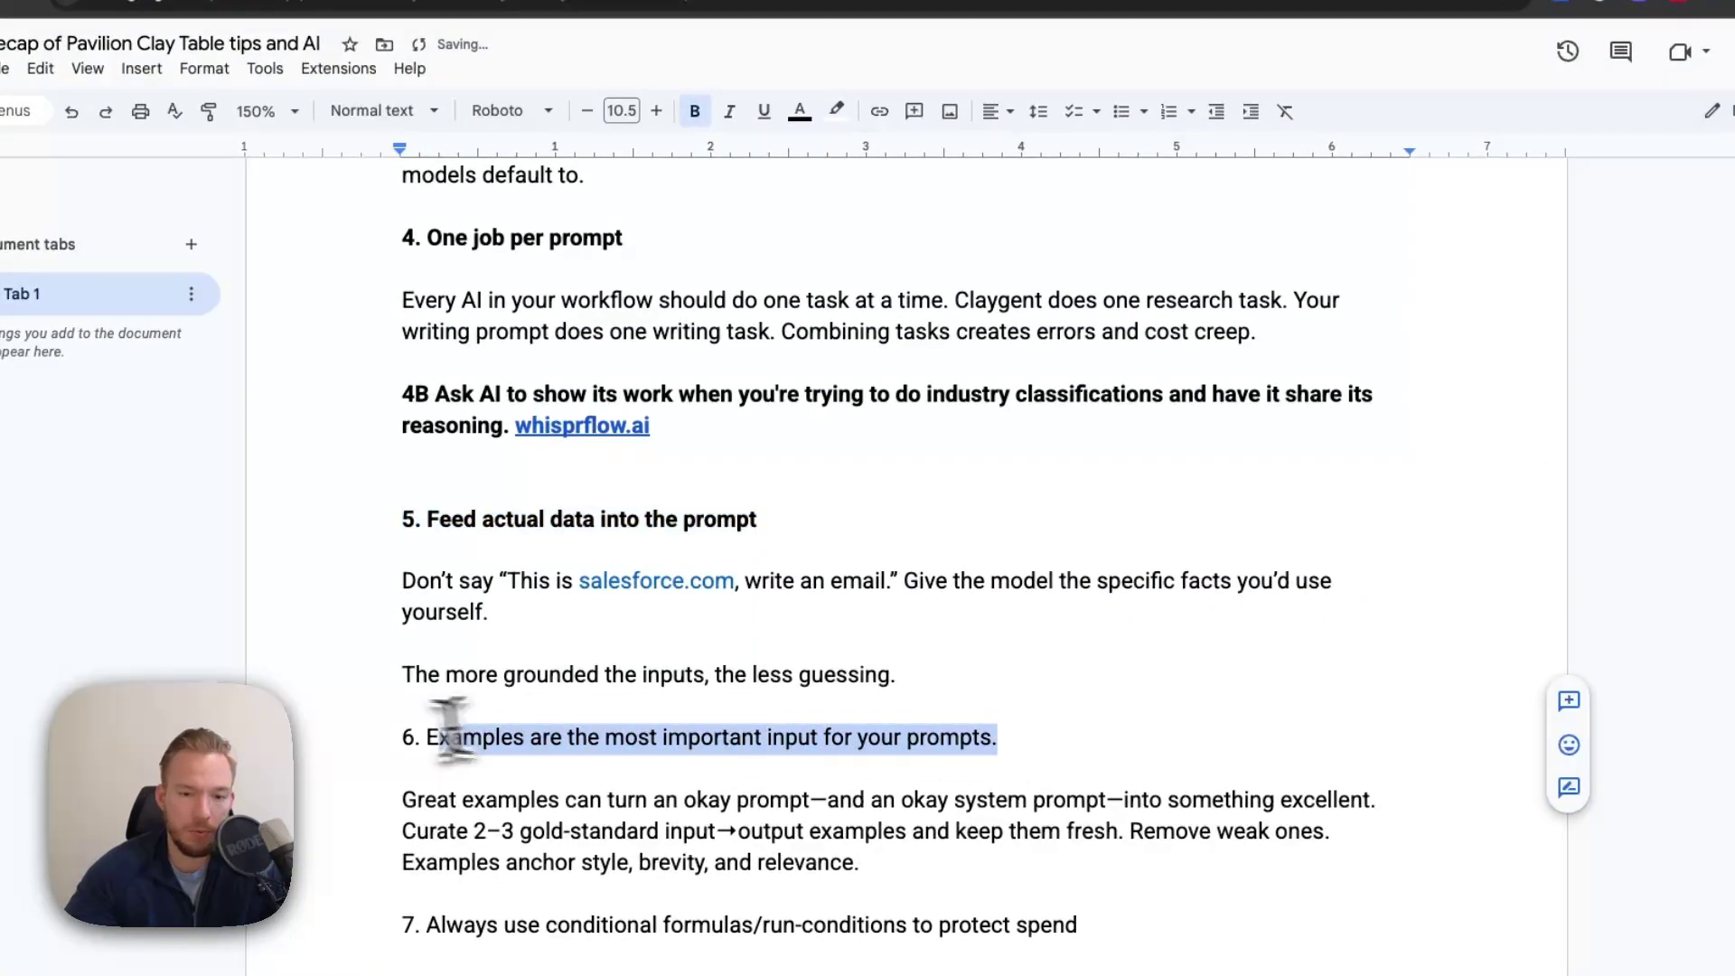
{"action": "left_click_drag", "start_coordinate": [452, 730], "coordinate": [338, 732]}
{"action": "scroll", "coordinate": [443, 730], "scroll_direction": "down", "scroll_amount": 3}
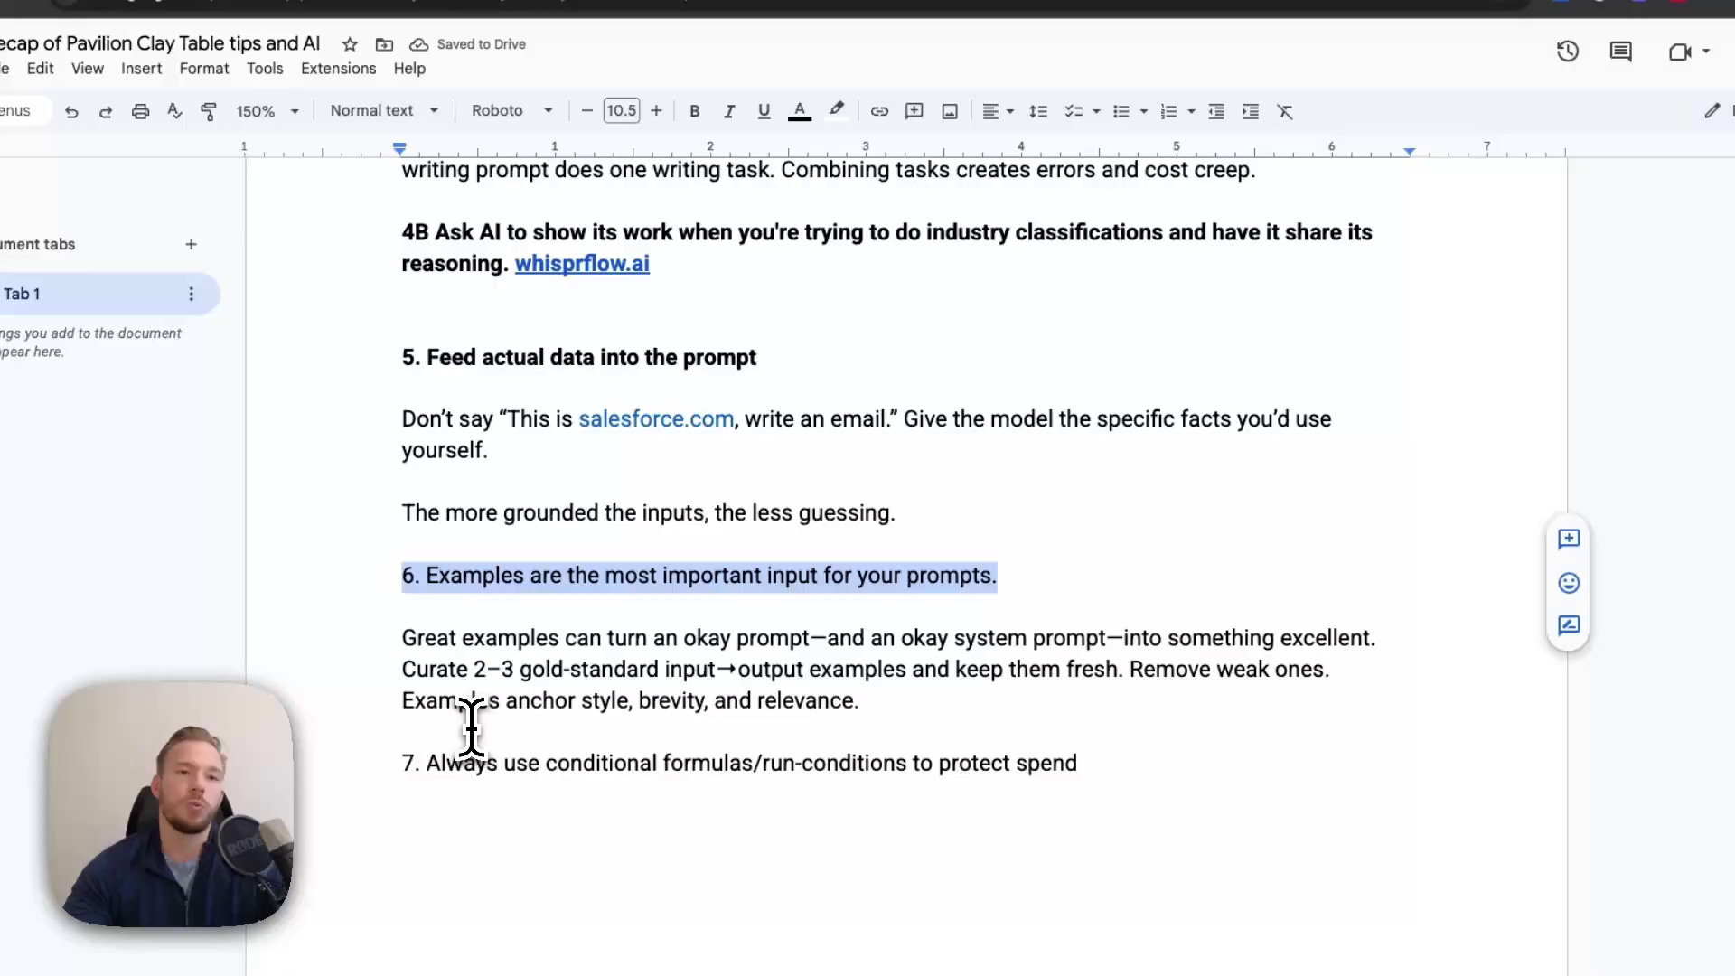
- In a new ChatGPT chat, ask 'output a comma separated list of titles that would be leaders of a comapany'
{"action": "left_click", "coordinate": [772, 13]}
{"action": "type", "text": "c"}
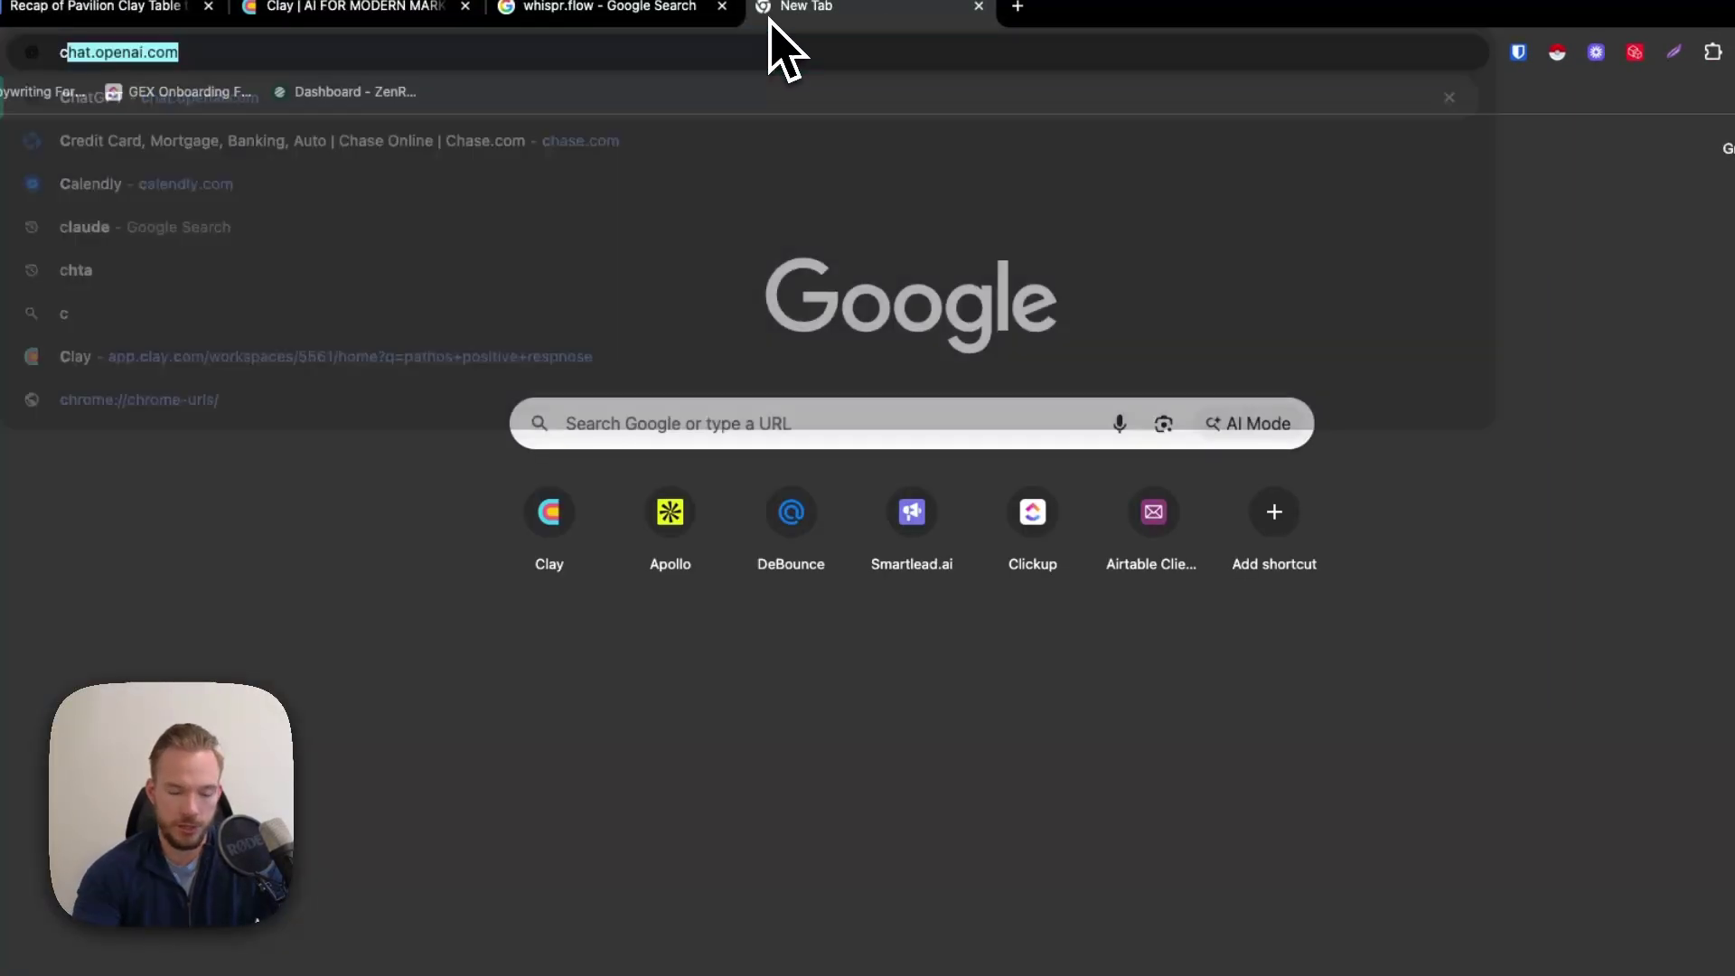
{"action": "key", "text": "Return"}
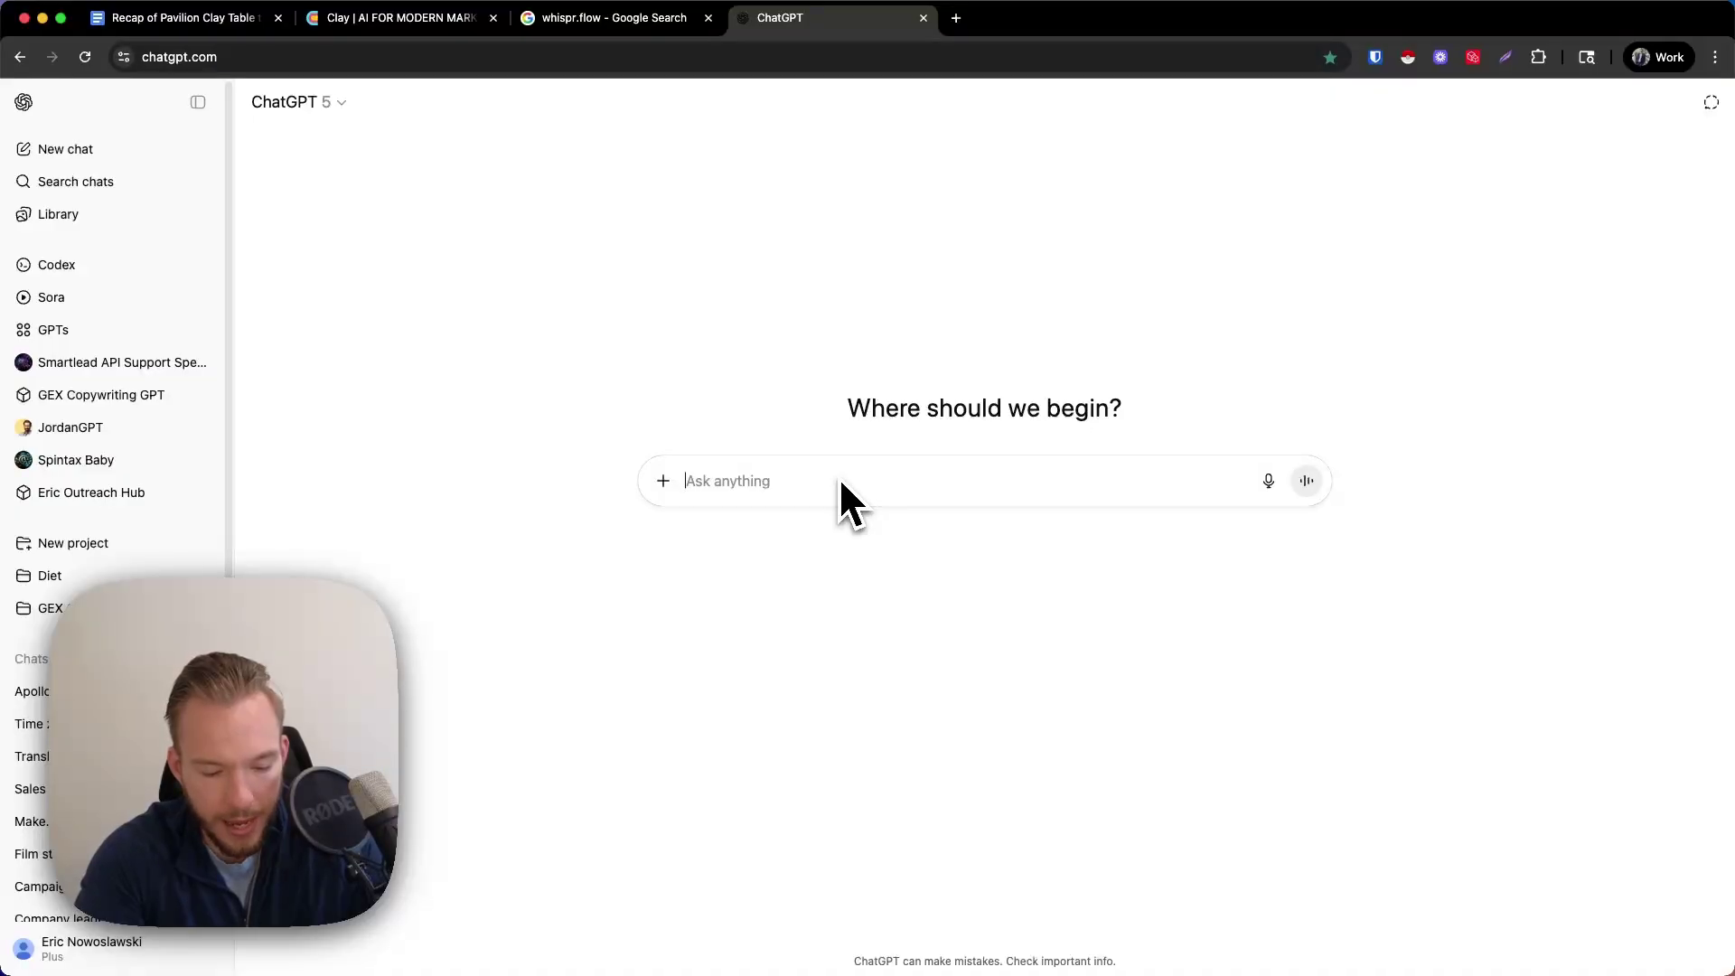
{"action": "type", "text": "output a comma"}
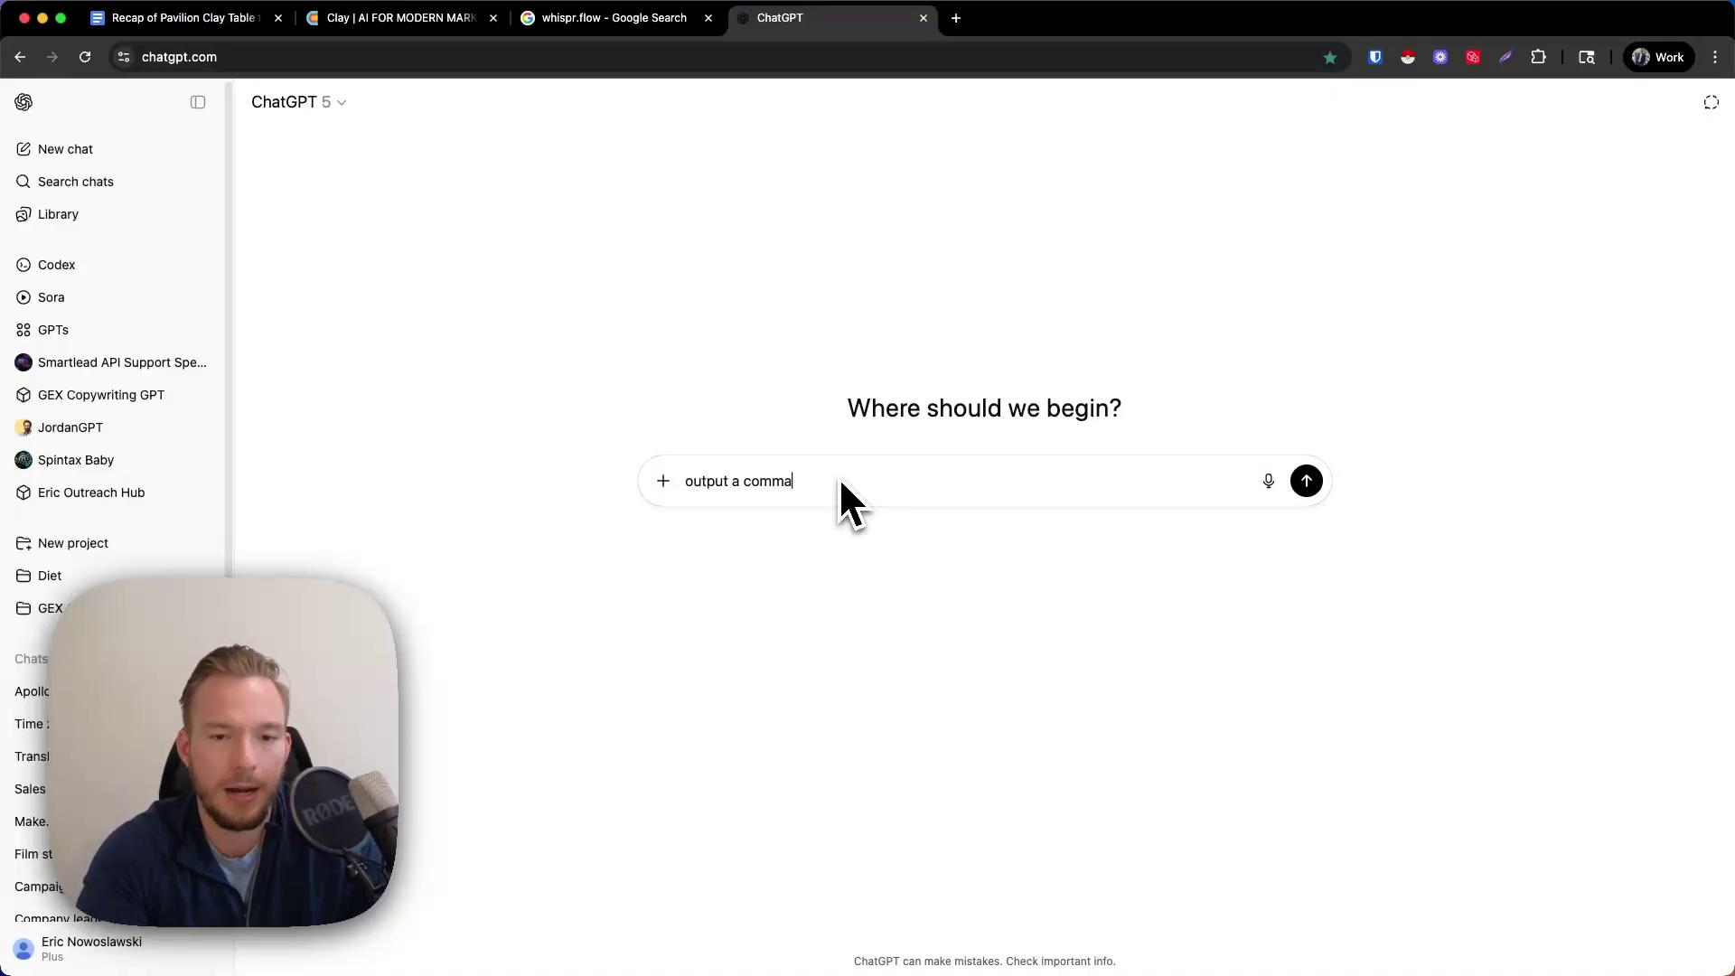
{"action": "type", "text": " separated list"}
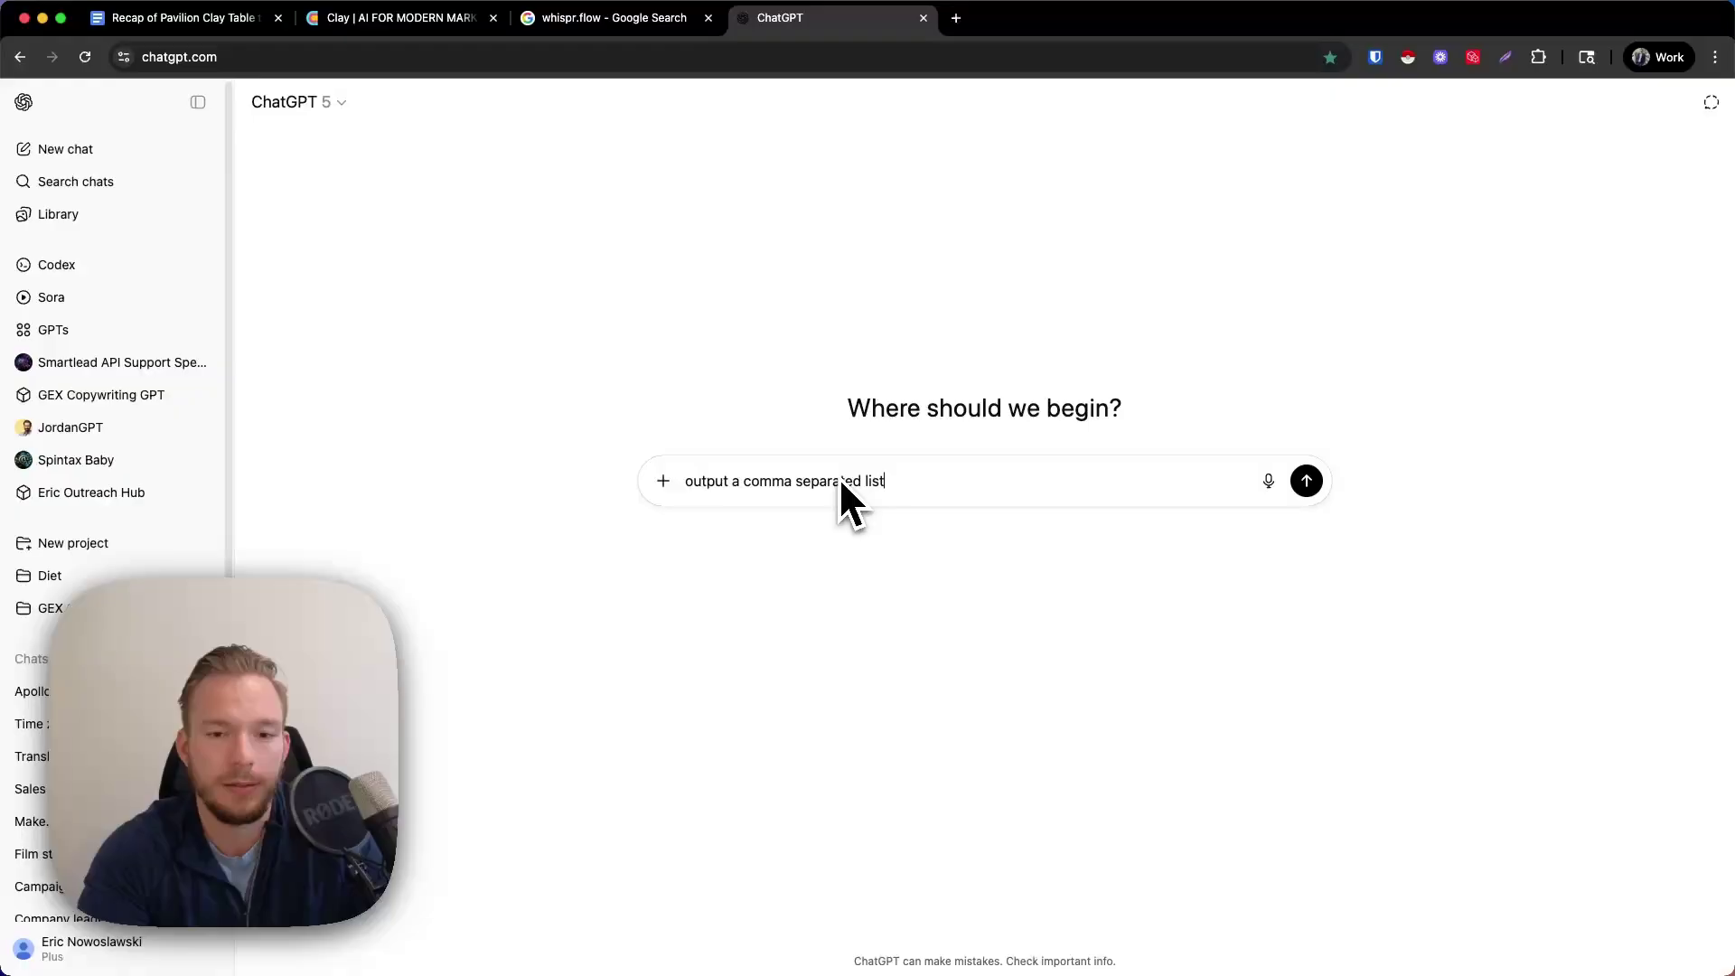
{"action": "type", "text": " of titles t"}
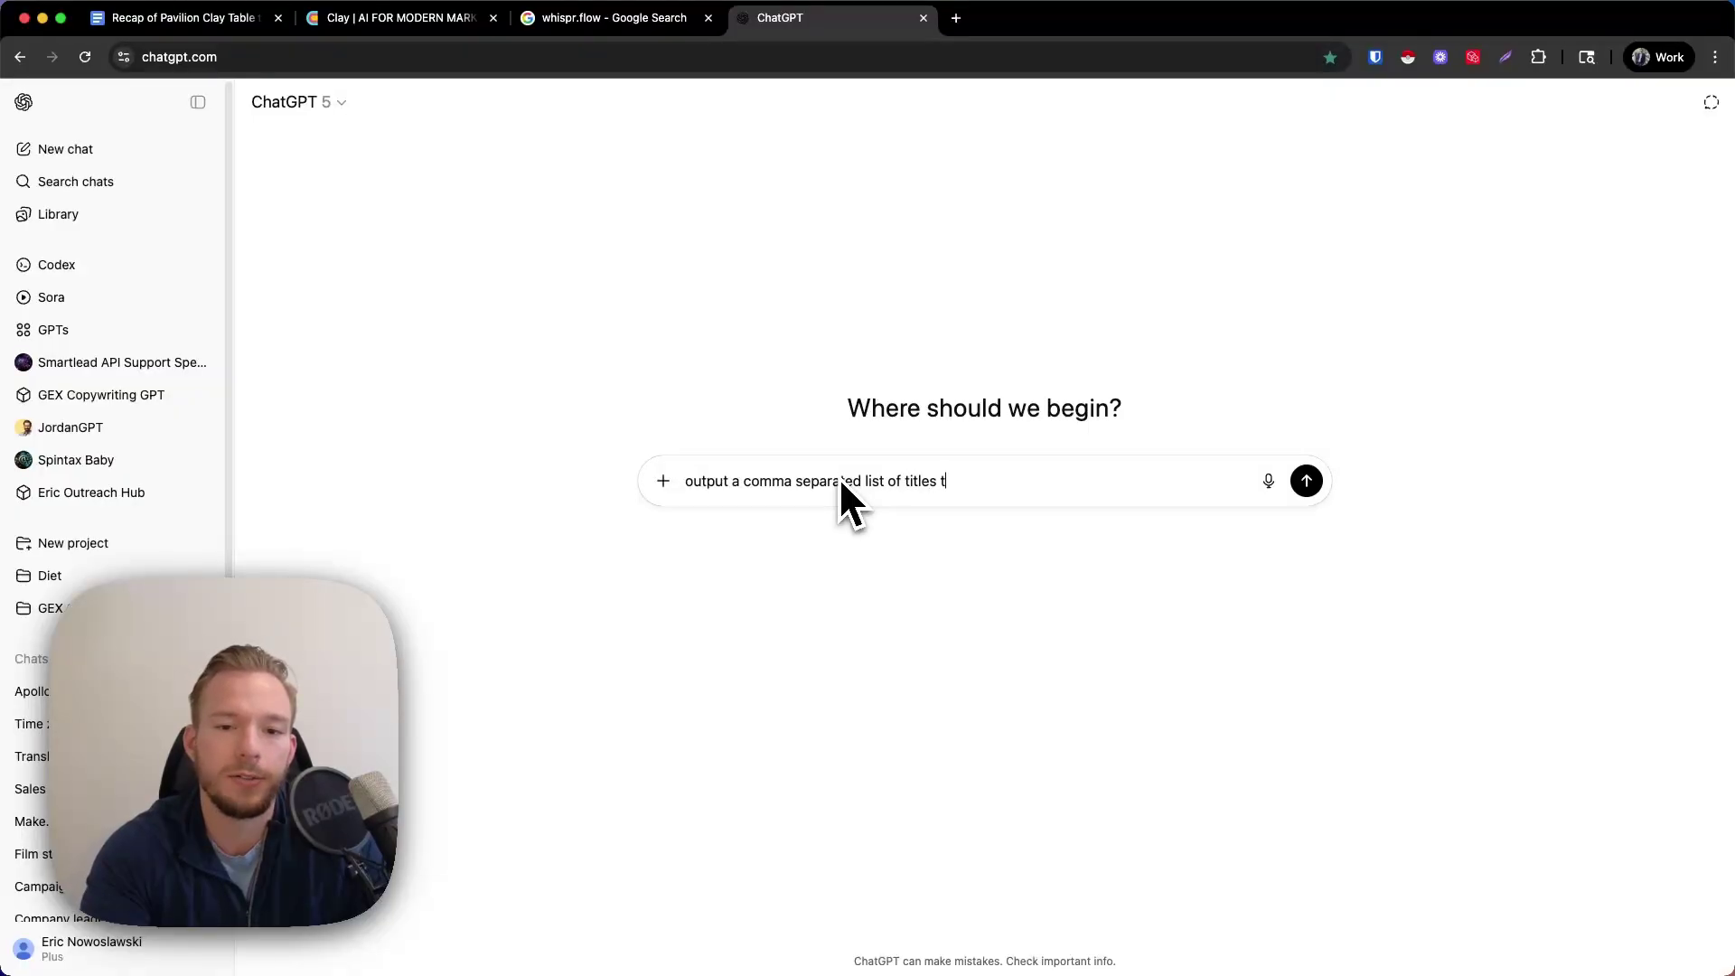
{"action": "type", "text": "hat would be leaders of a comap"}
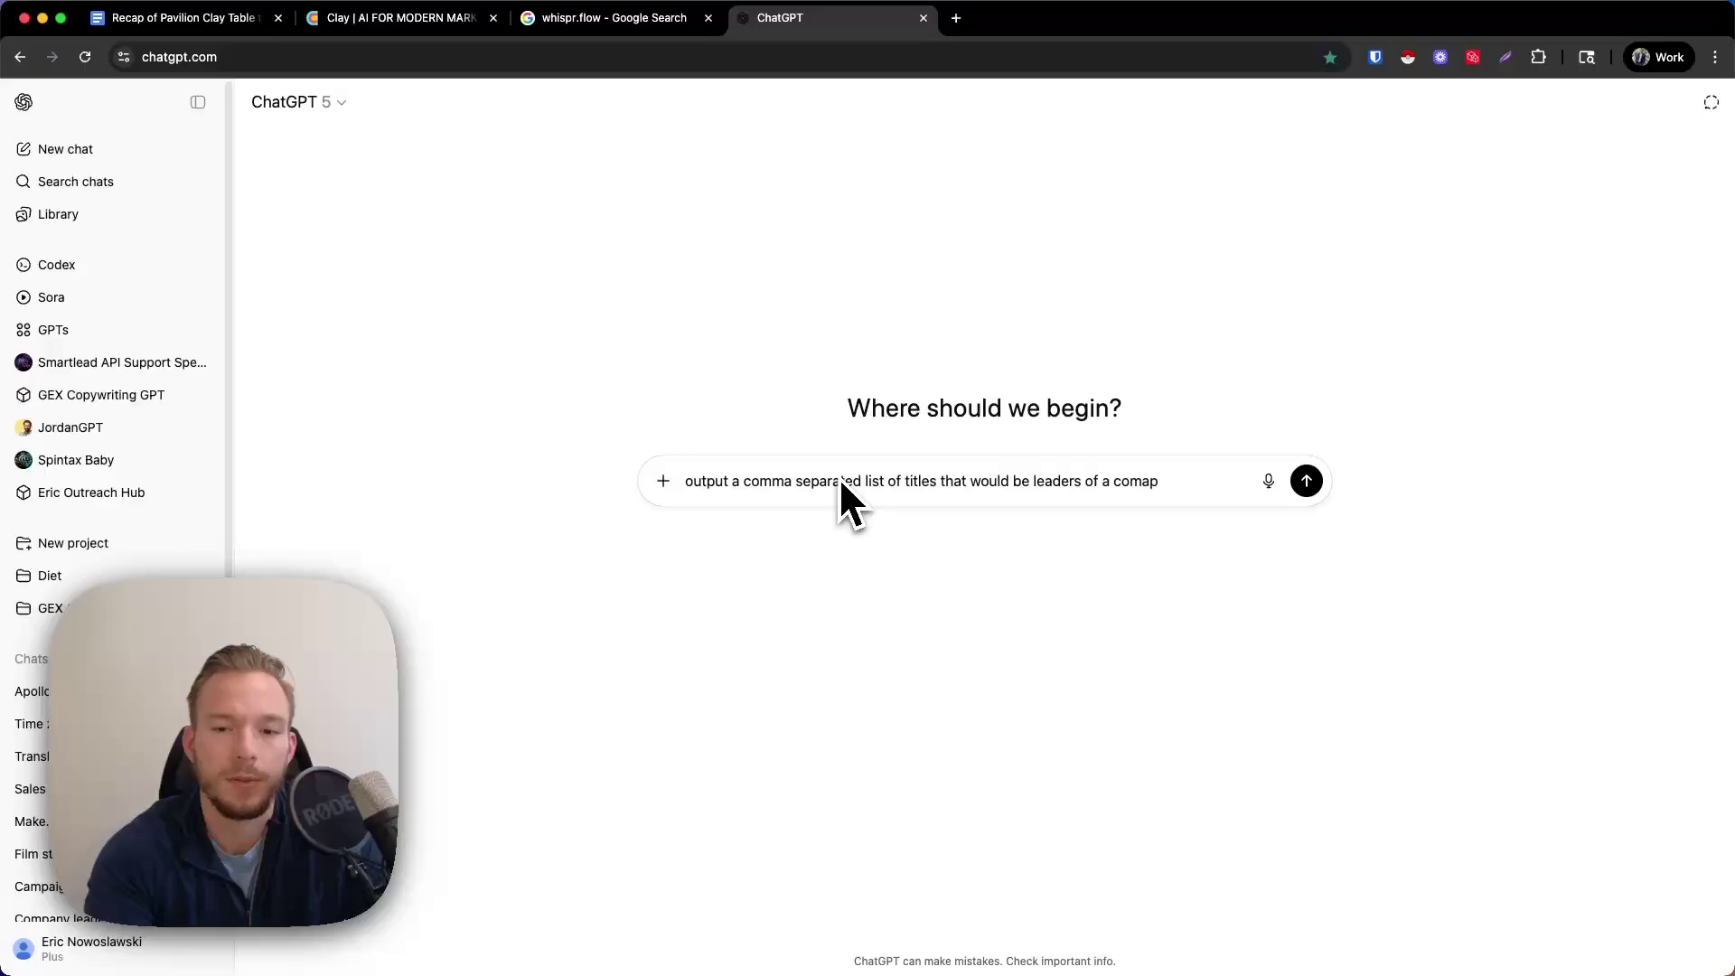
{"action": "type", "text": "any"}
{"action": "key", "text": "Return"}
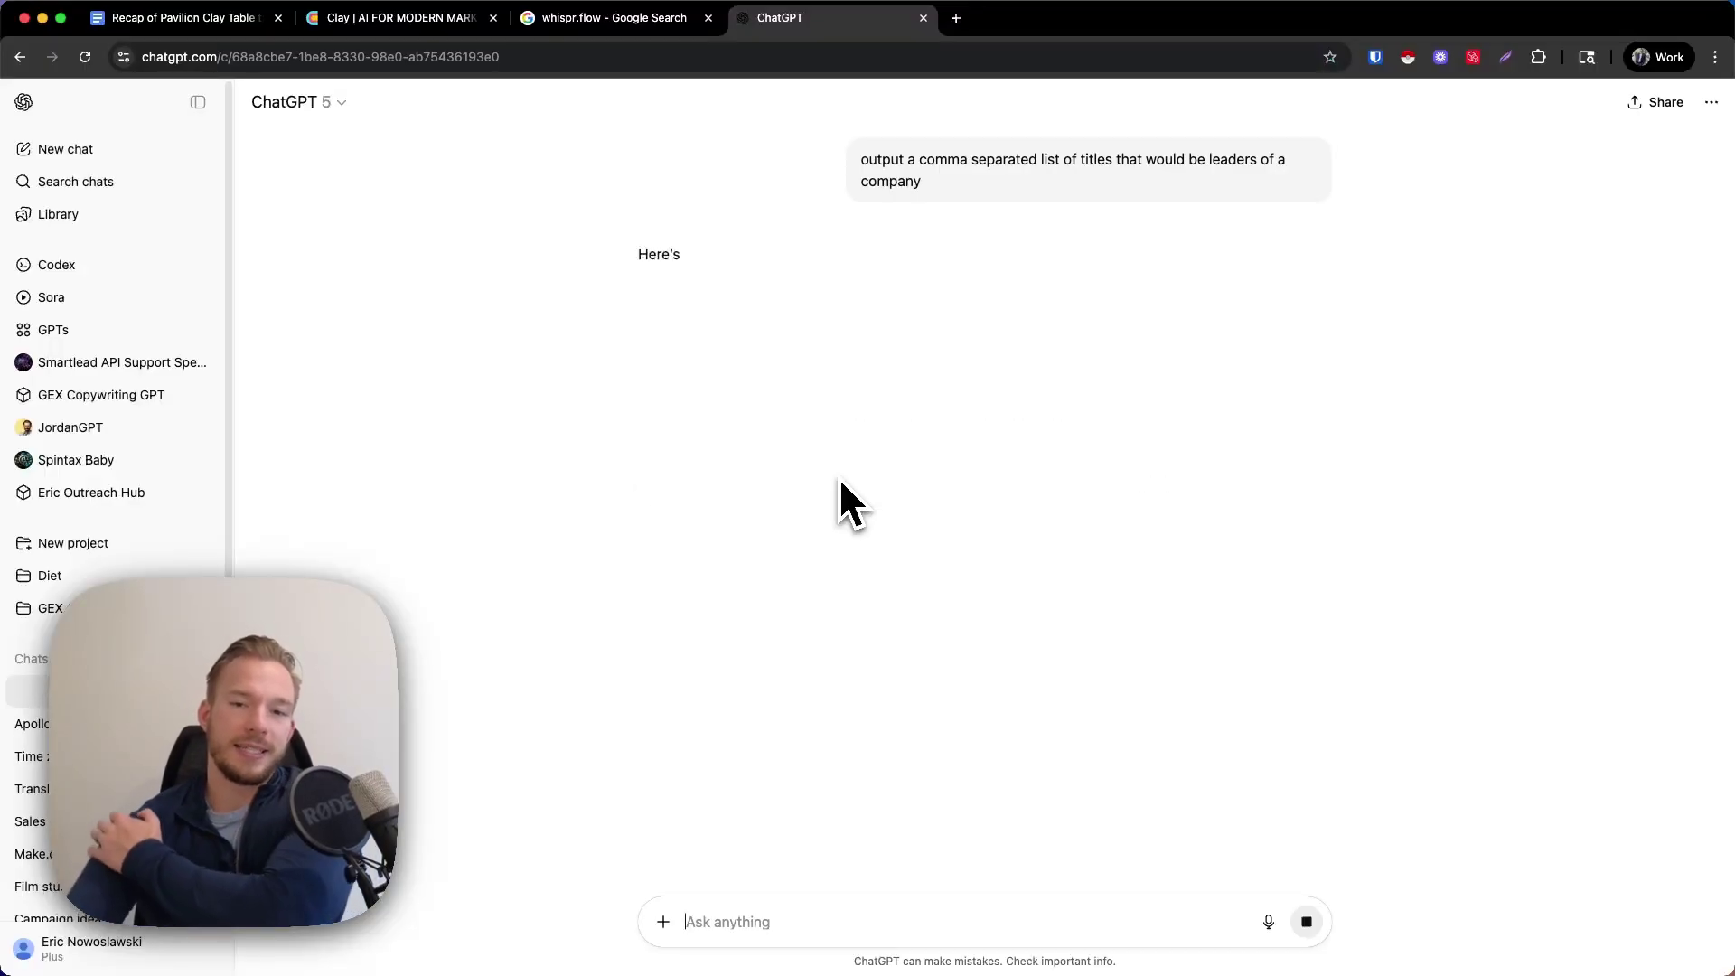
- Select the whole reply listing CEO, President, Founder and the Chief titles
{"action": "left_click_drag", "start_coordinate": [922, 181], "coordinate": [842, 156]}
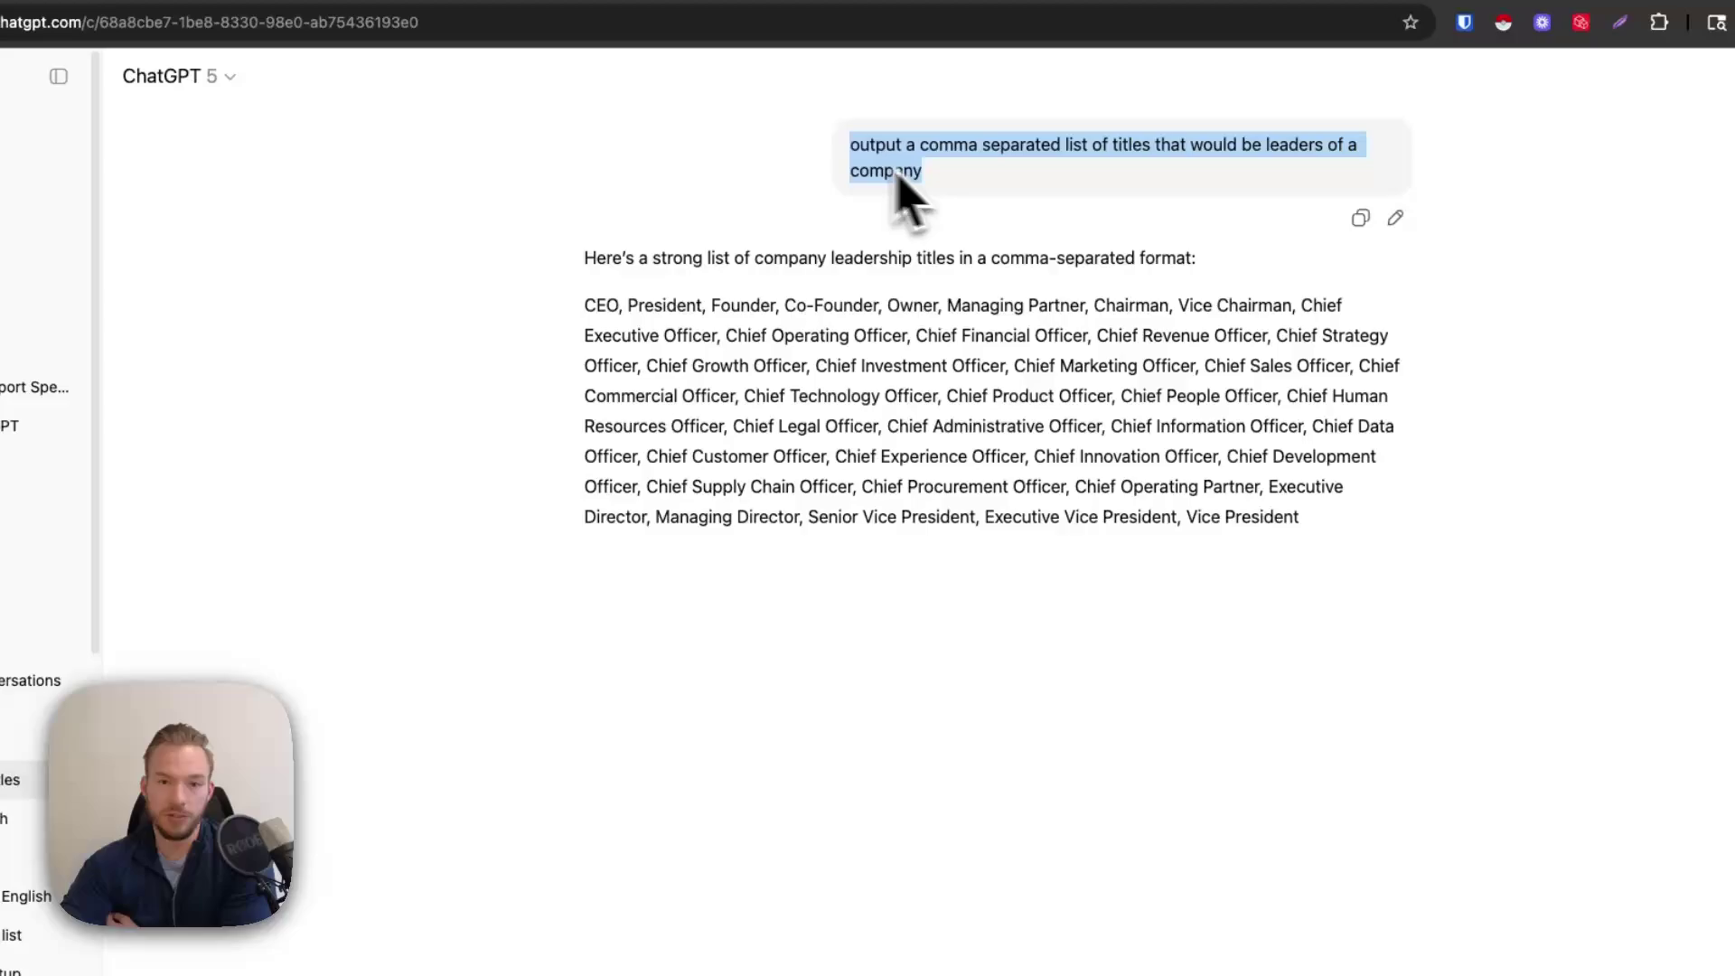
{"action": "left_click", "coordinate": [950, 176]}
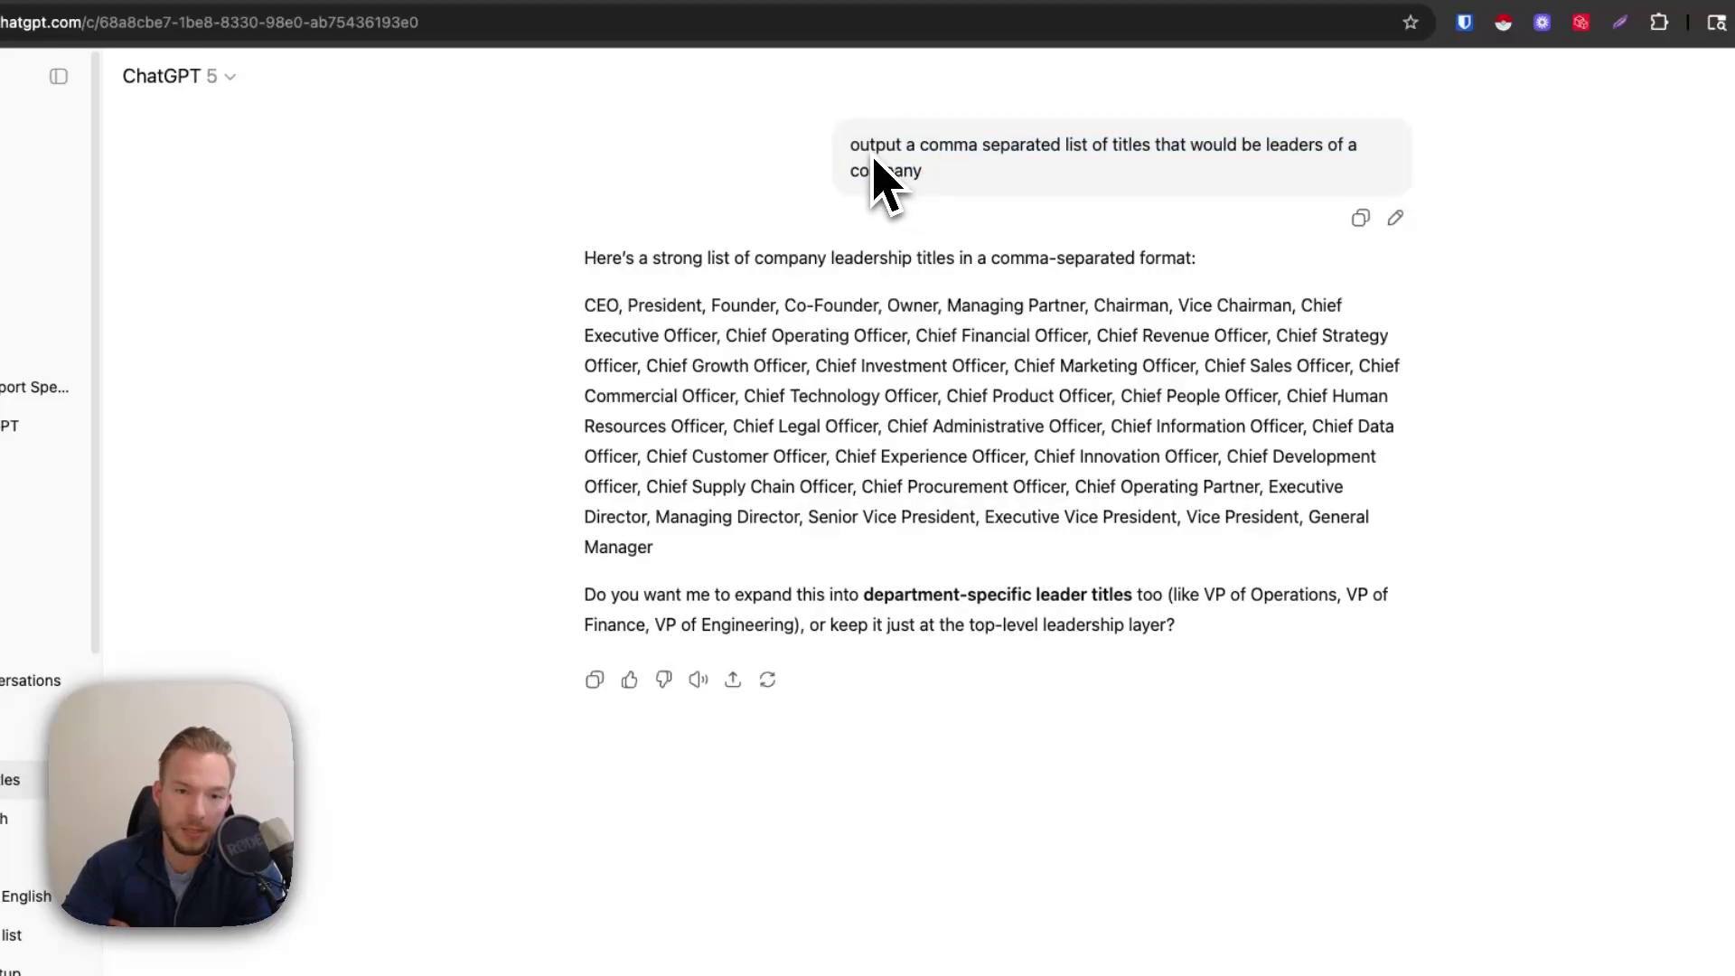
{"action": "left_click_drag", "start_coordinate": [583, 257], "coordinate": [1195, 632]}
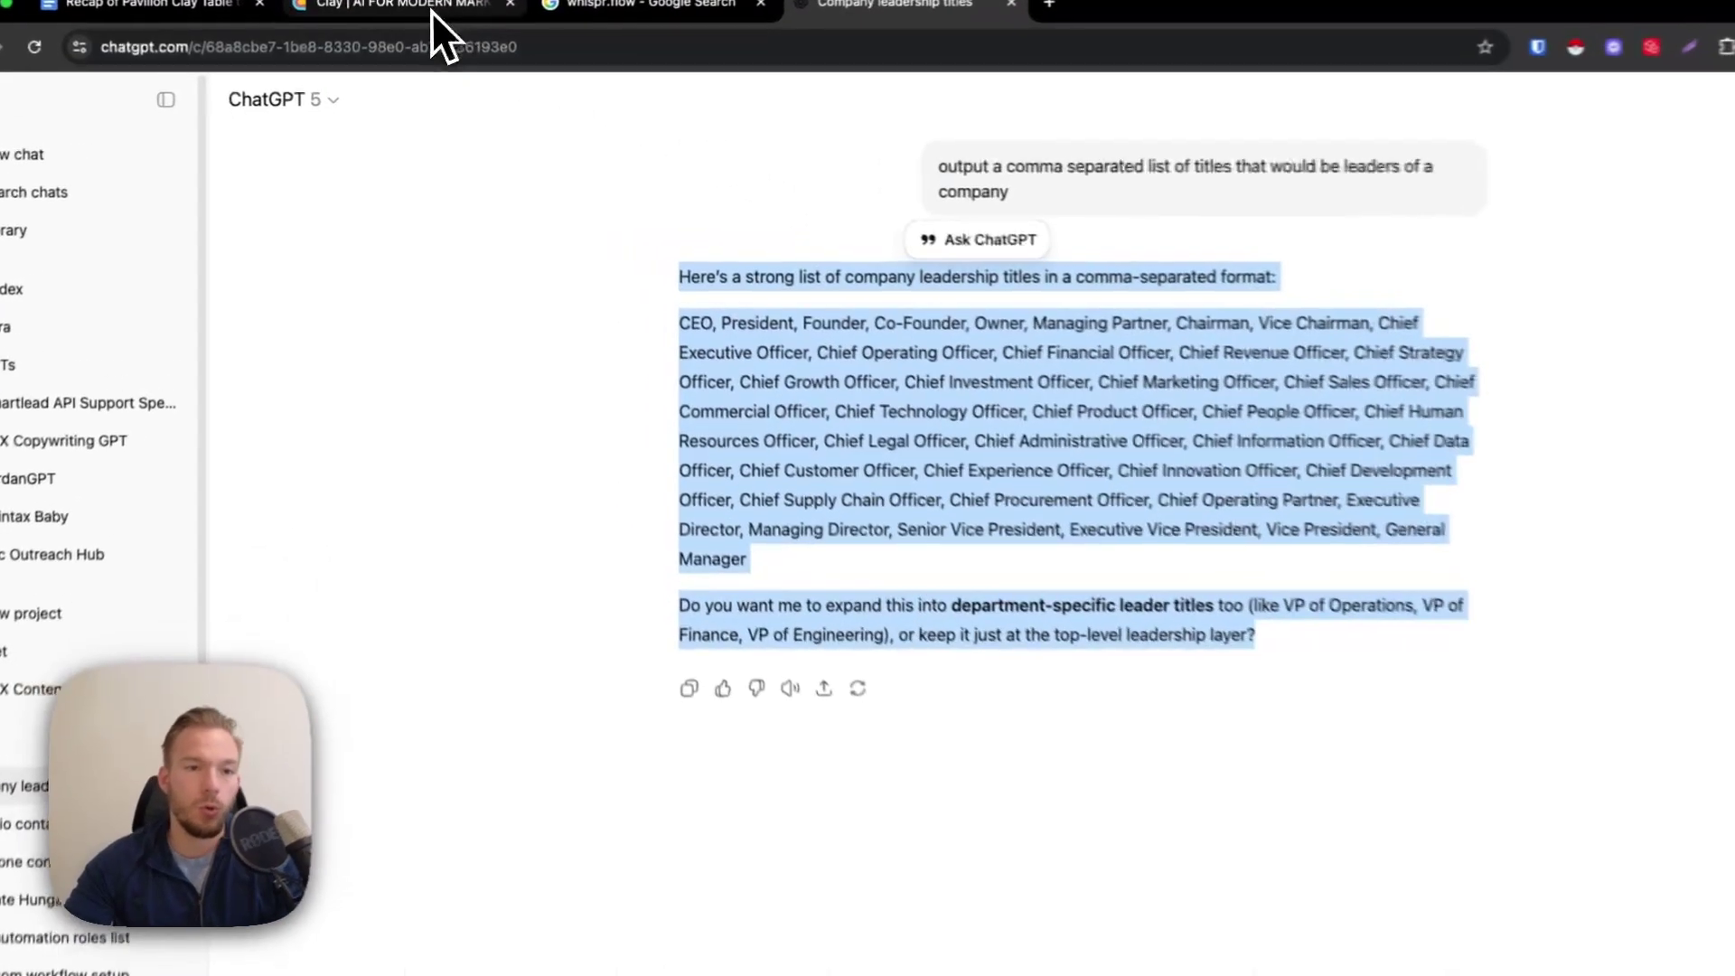
- Review the Website Review Sentence prompt settings in Clay and close the expanded summary cell
{"action": "left_click", "coordinate": [425, 17]}
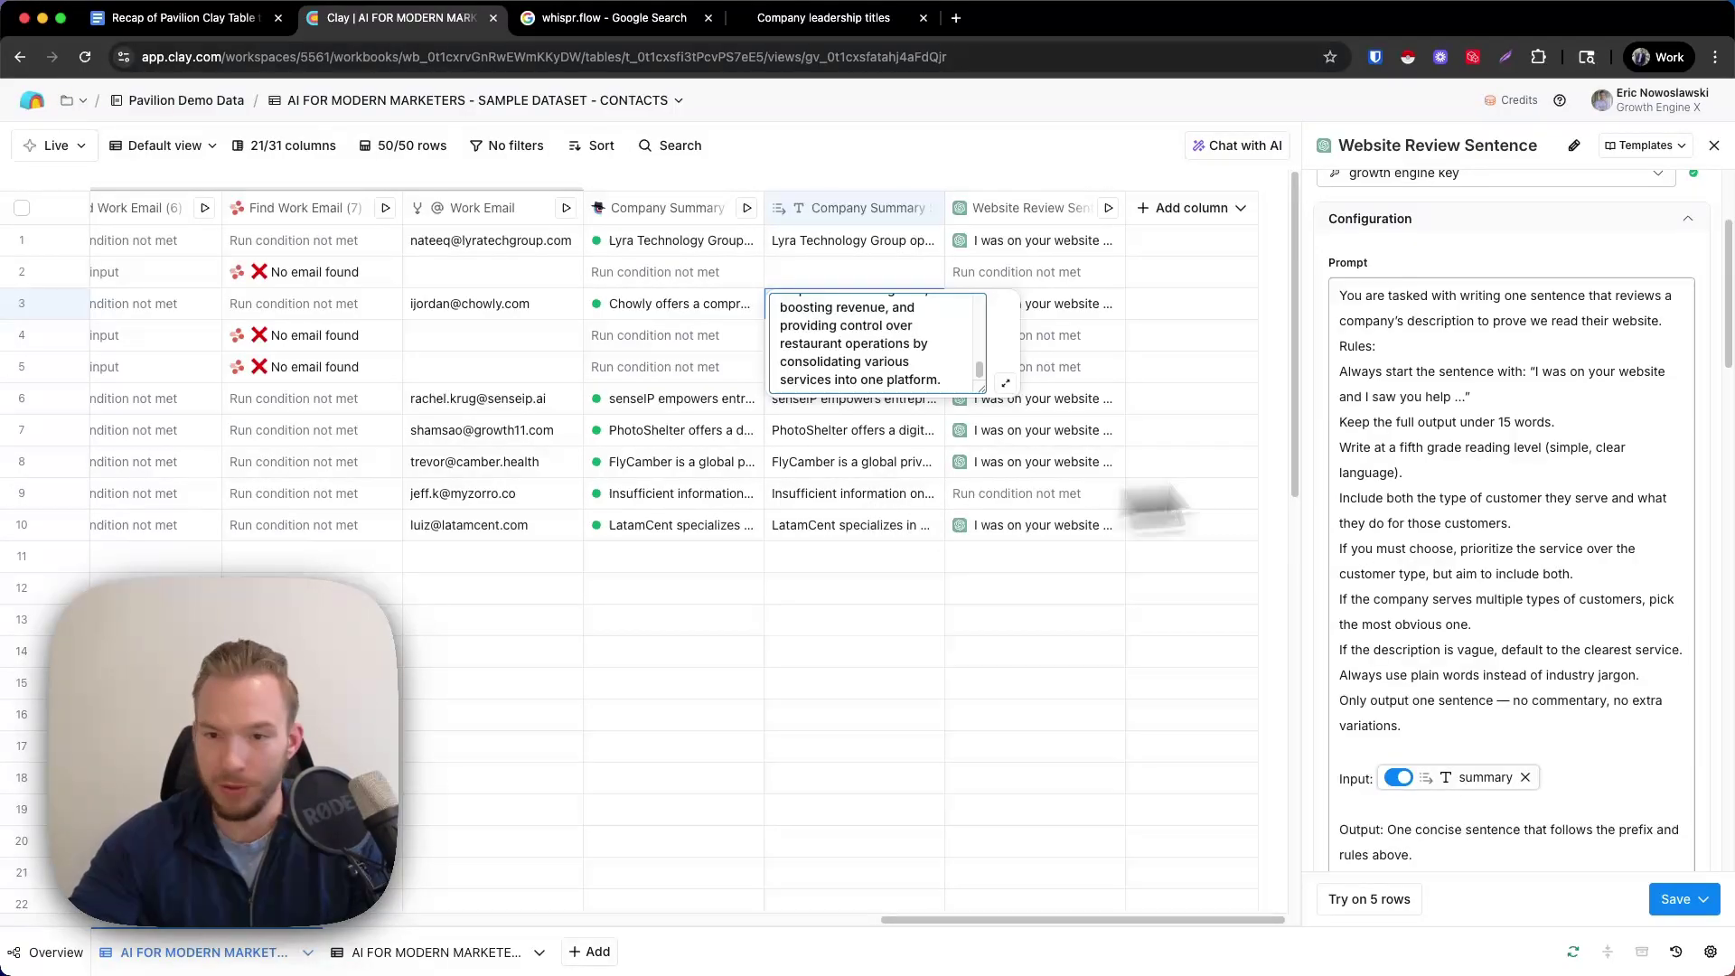
{"action": "scroll", "coordinate": [1581, 444], "scroll_direction": "up", "scroll_amount": 3}
{"action": "scroll", "coordinate": [1575, 477], "scroll_direction": "down", "scroll_amount": 10}
{"action": "scroll", "coordinate": [1569, 508], "scroll_direction": "up", "scroll_amount": 10}
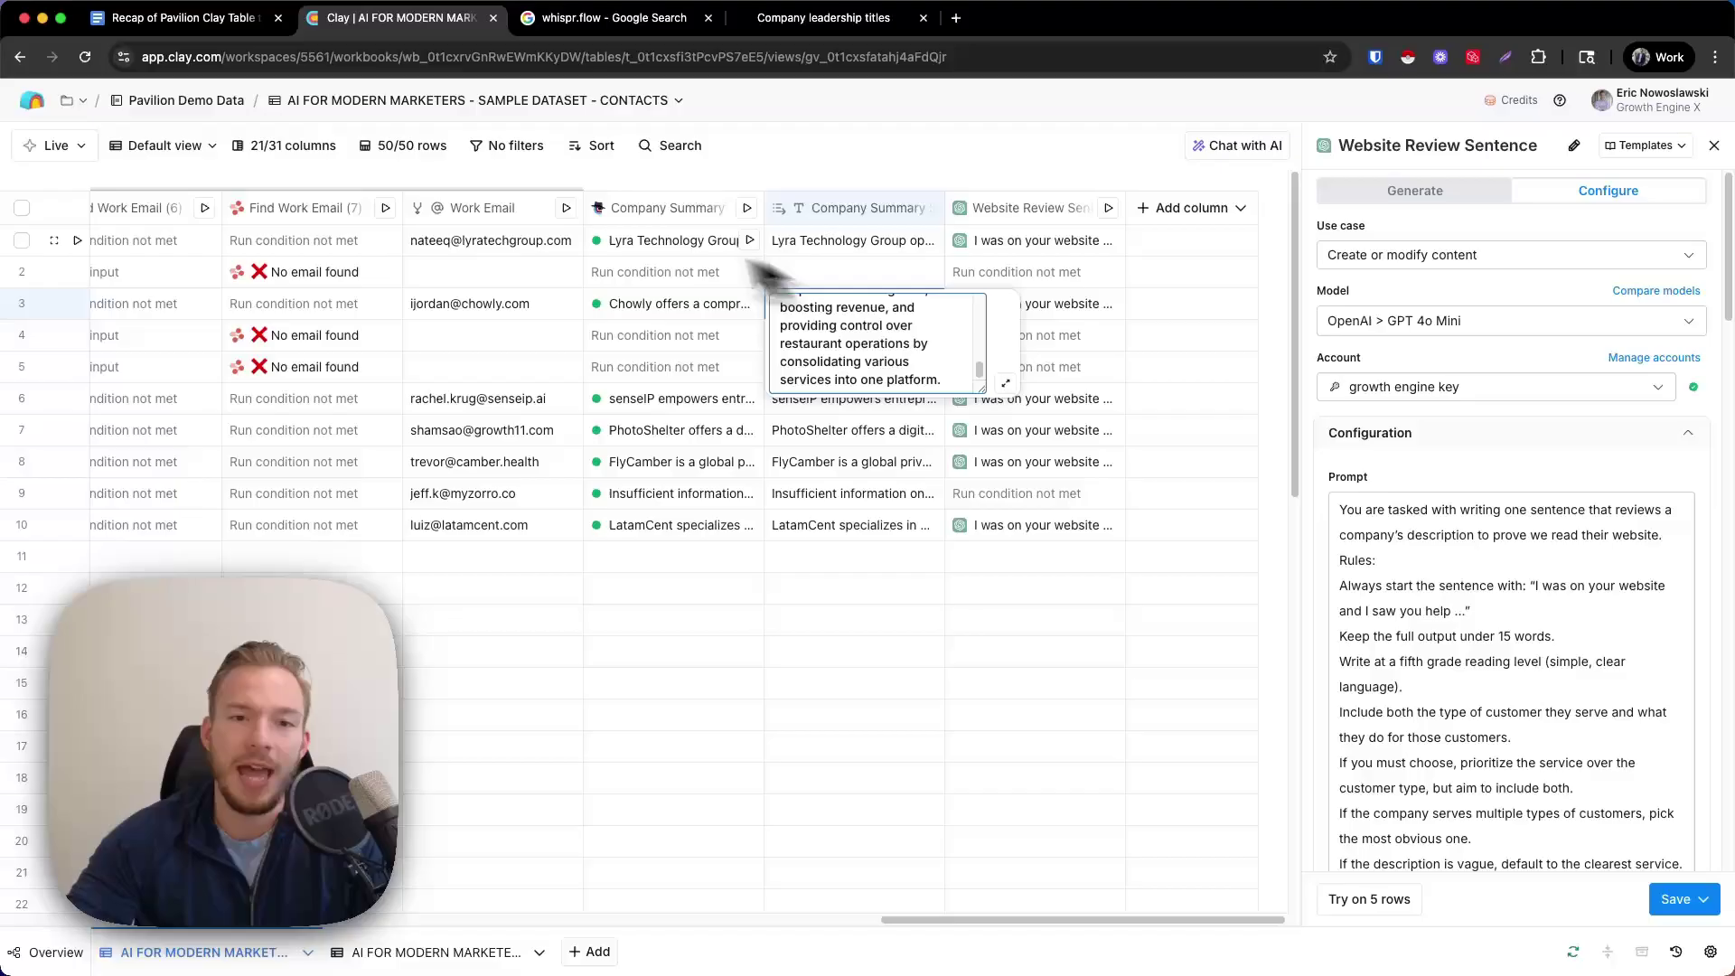
{"action": "mouse_move", "coordinate": [1084, 918]}
{"action": "left_mouse_down"}
{"action": "mouse_move", "coordinate": [249, 911]}
{"action": "mouse_move", "coordinate": [1084, 948]}
{"action": "left_mouse_up"}
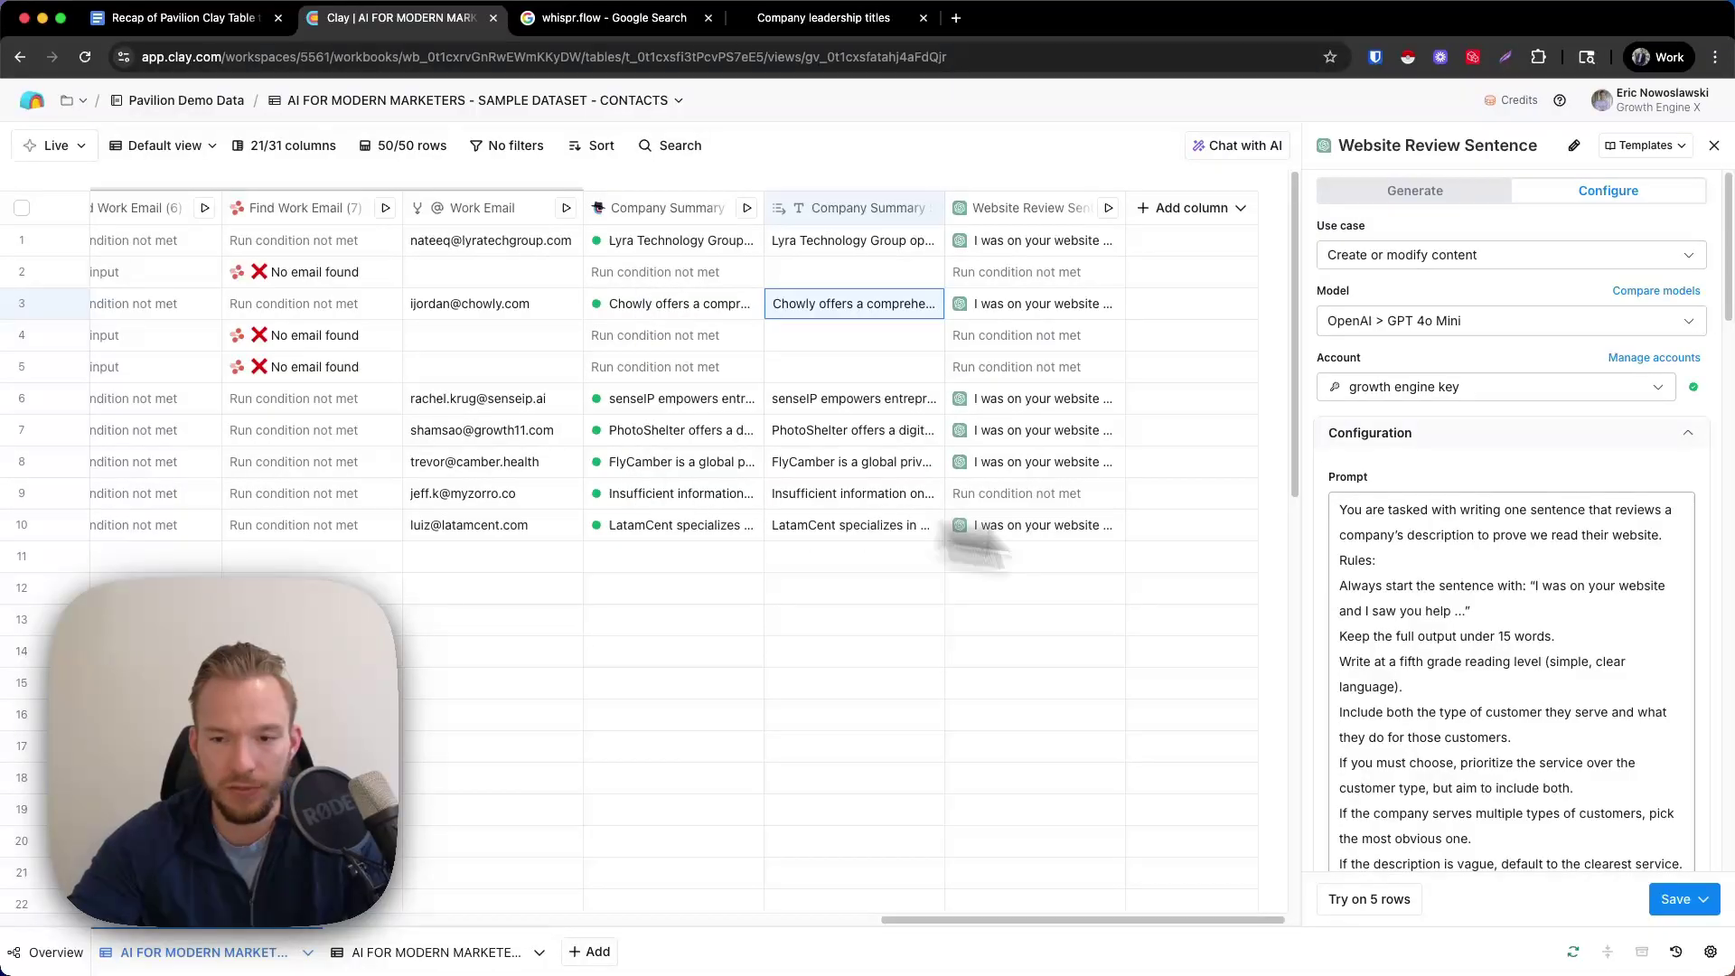
{"action": "scroll", "coordinate": [1406, 560], "scroll_direction": "down", "scroll_amount": 3}
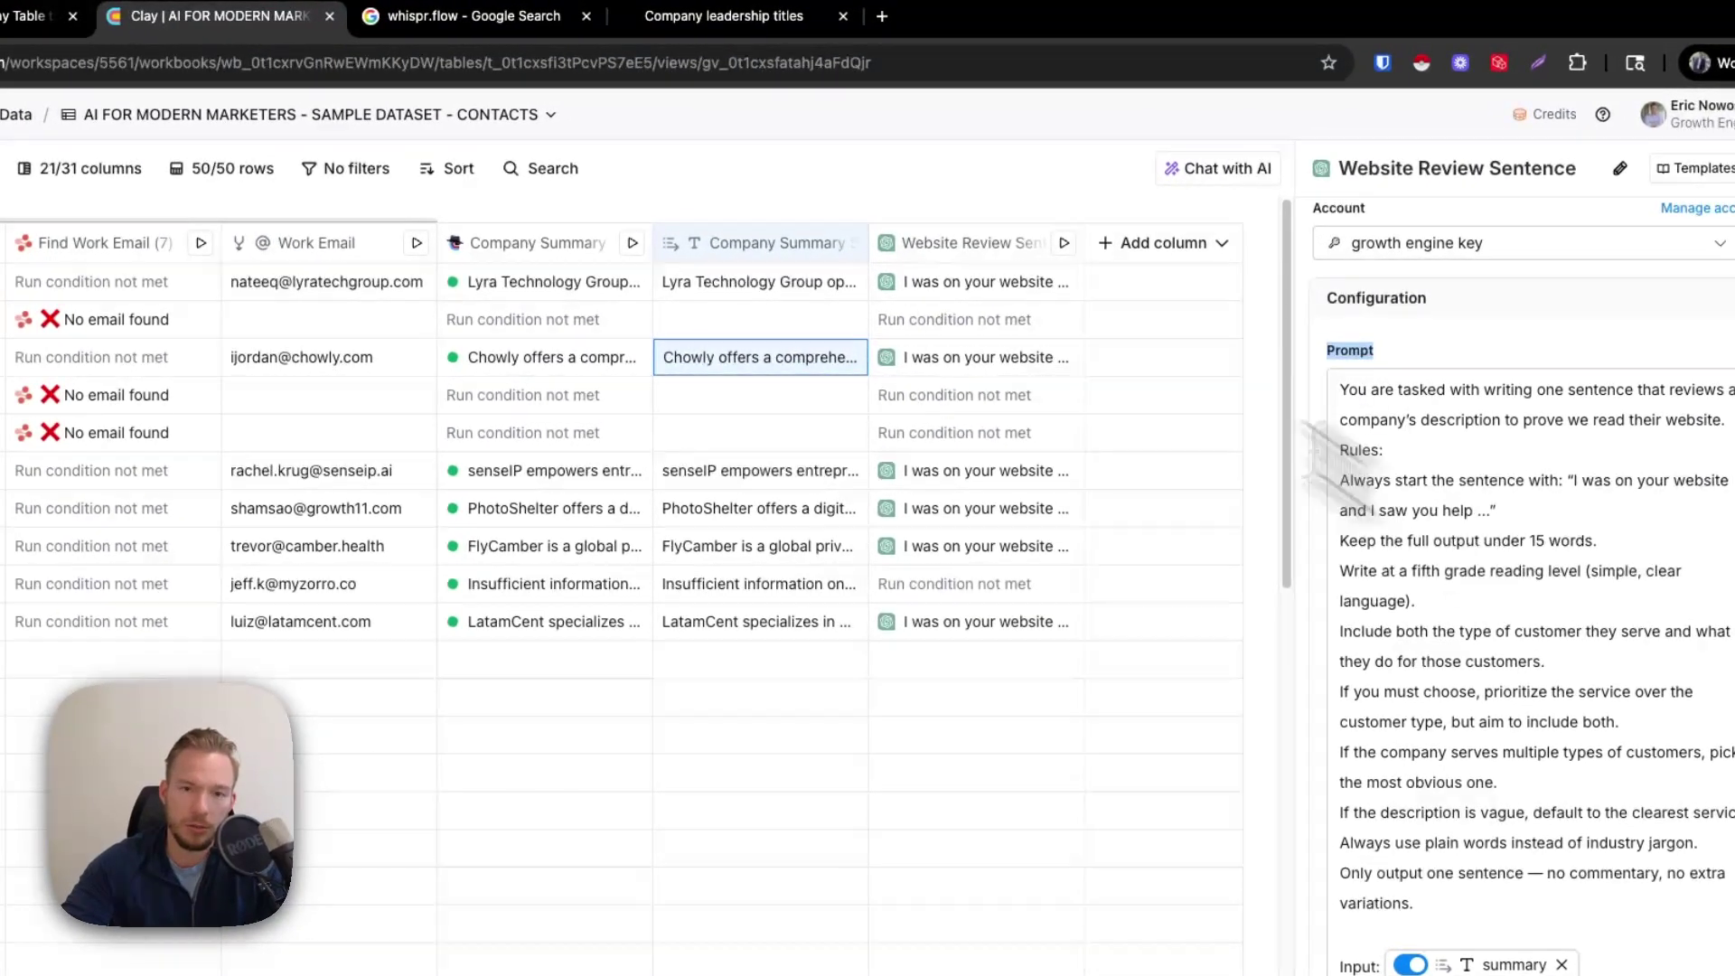
{"action": "left_click", "coordinate": [723, 16]}
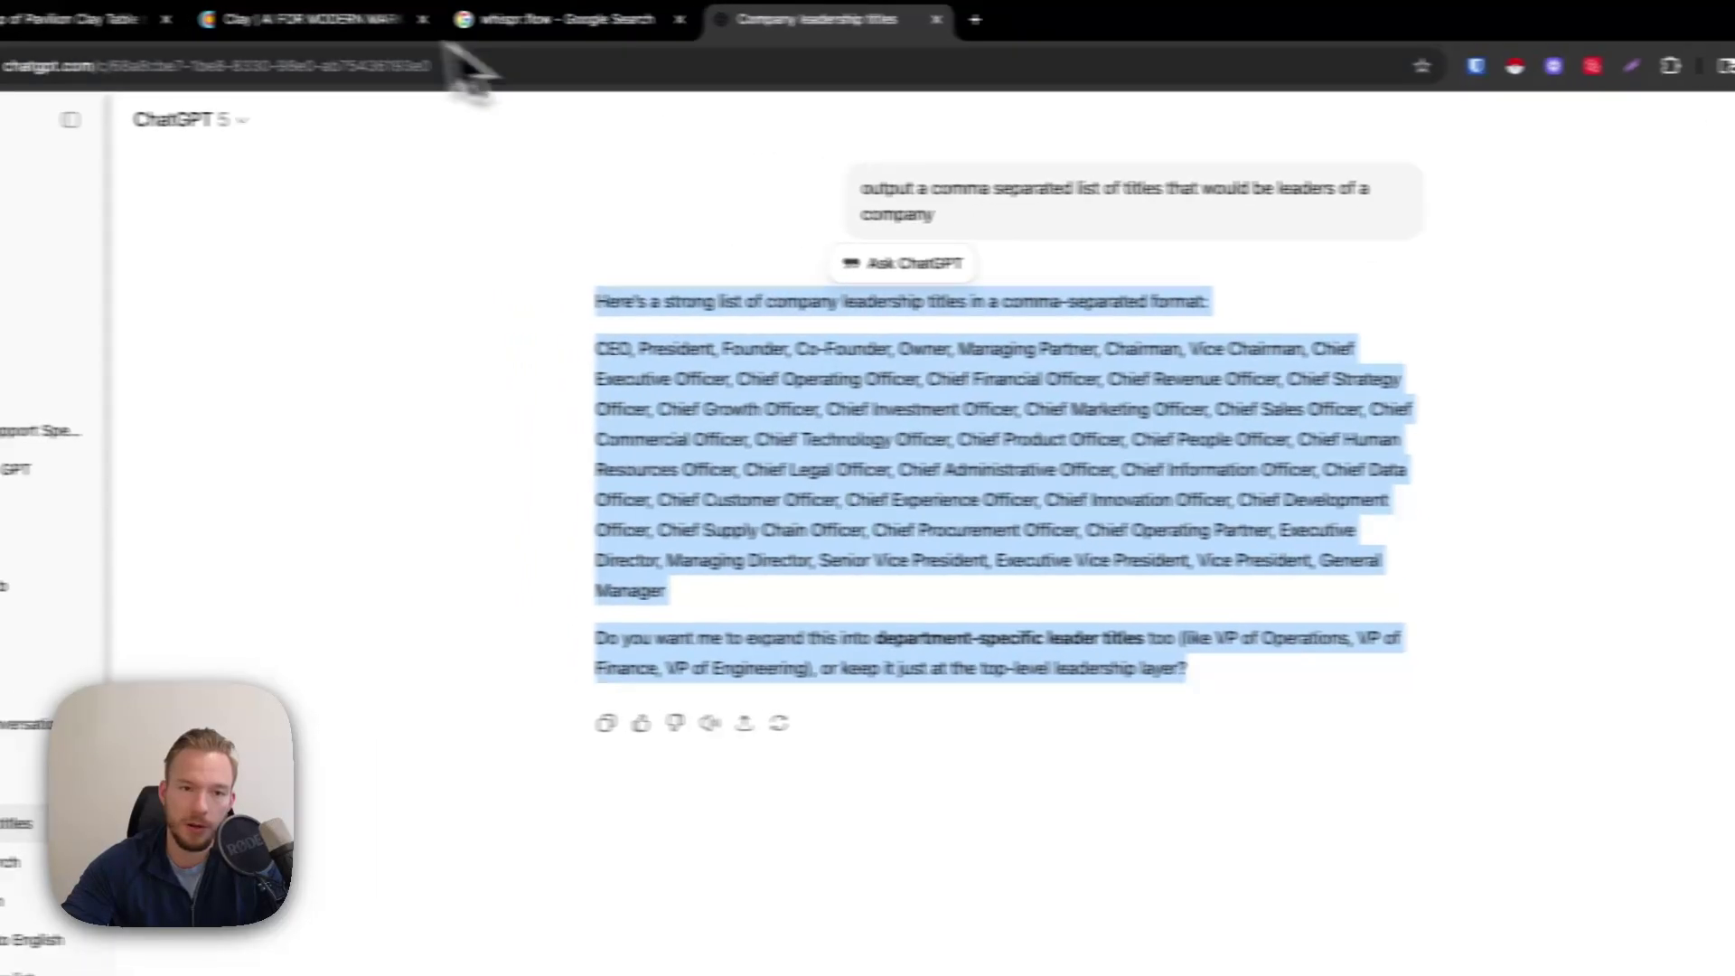
{"action": "left_click", "coordinate": [262, 16]}
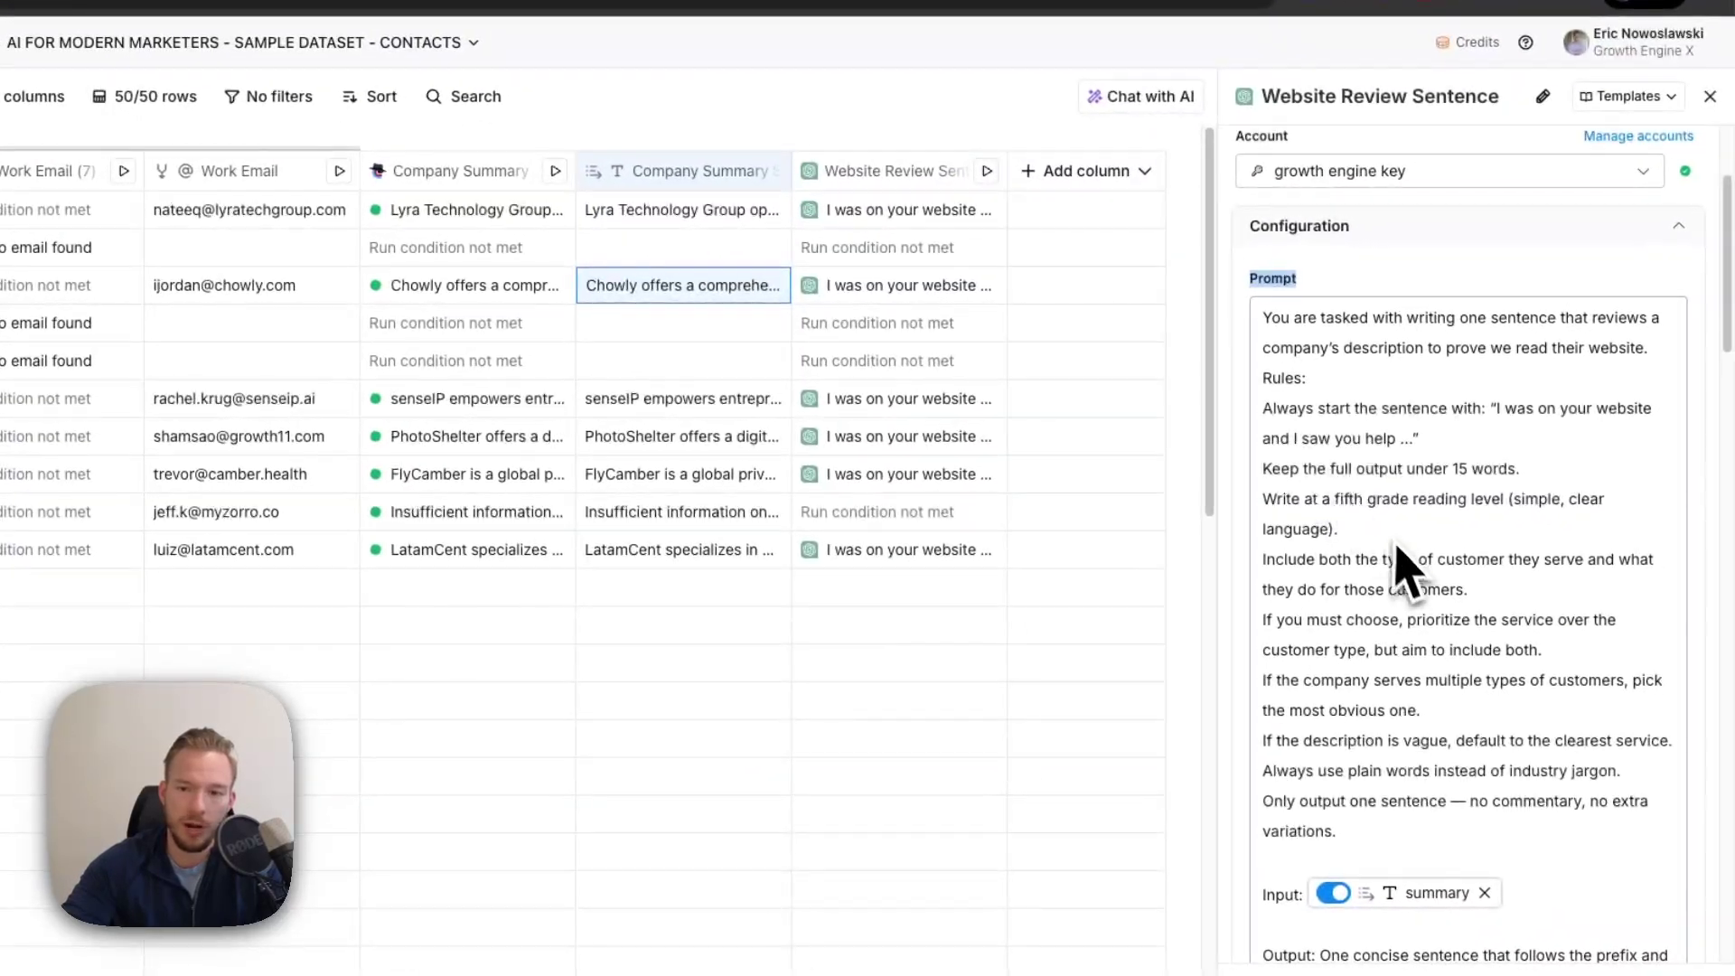
{"action": "scroll", "coordinate": [1396, 564], "scroll_direction": "down", "scroll_amount": 10}
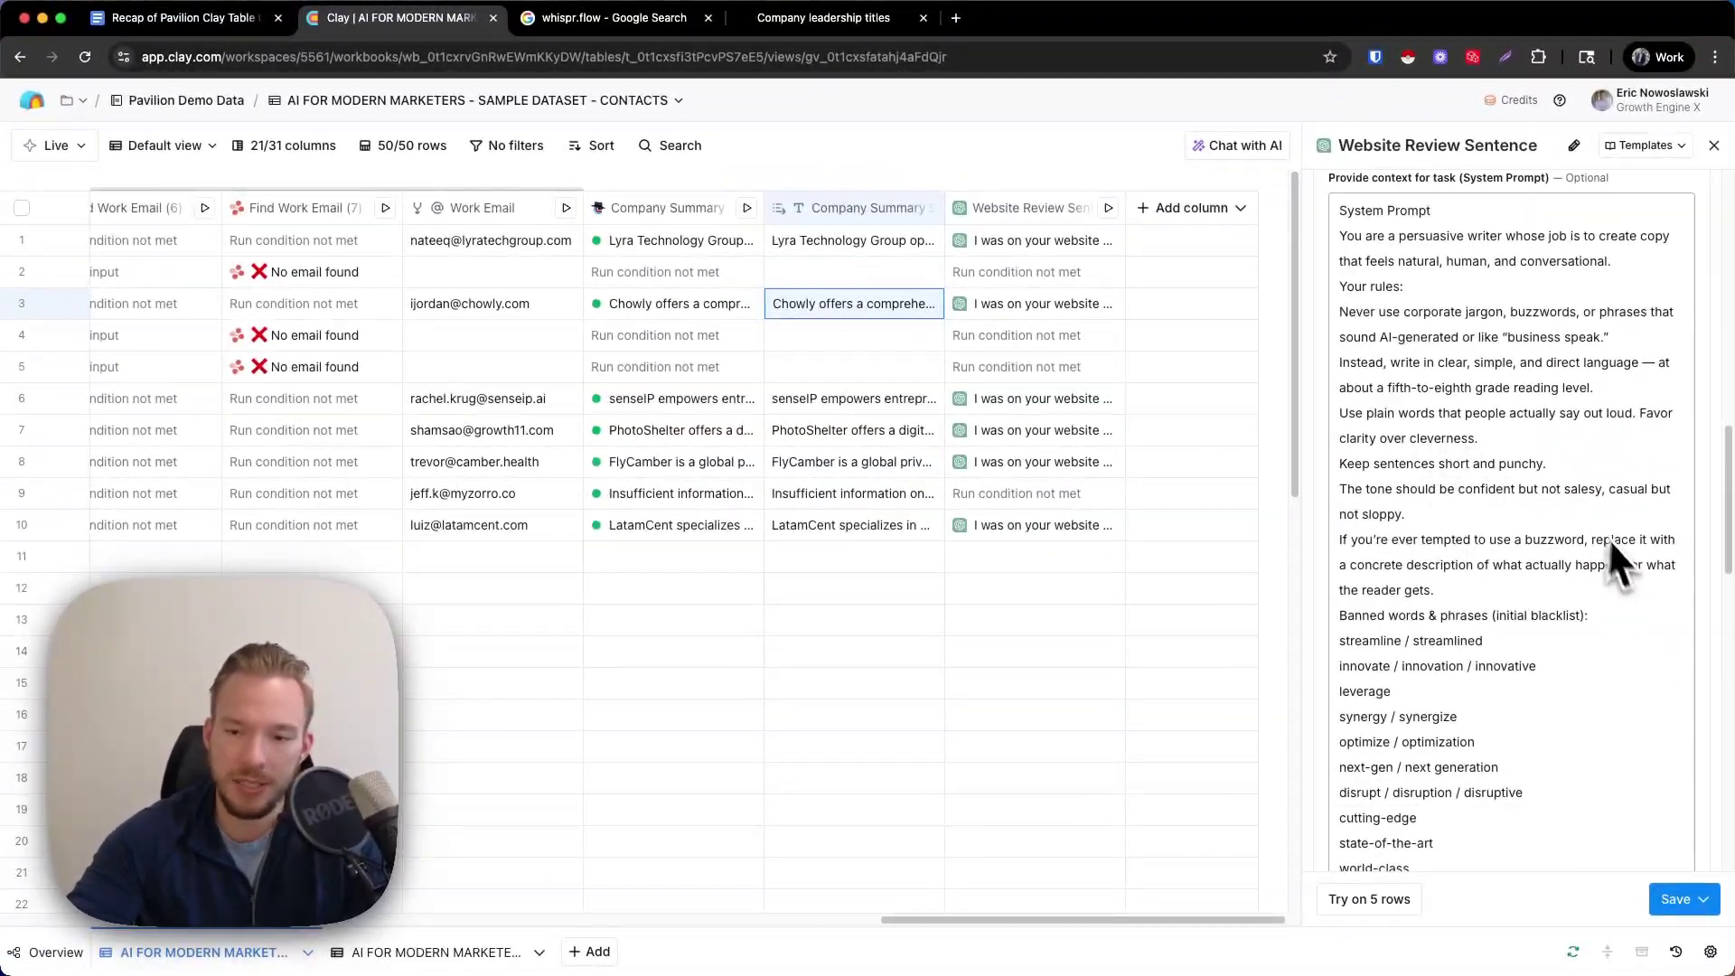
{"action": "scroll", "coordinate": [1604, 560], "scroll_direction": "down", "scroll_amount": 10}
{"action": "scroll", "coordinate": [1573, 602], "scroll_direction": "down", "scroll_amount": 5}
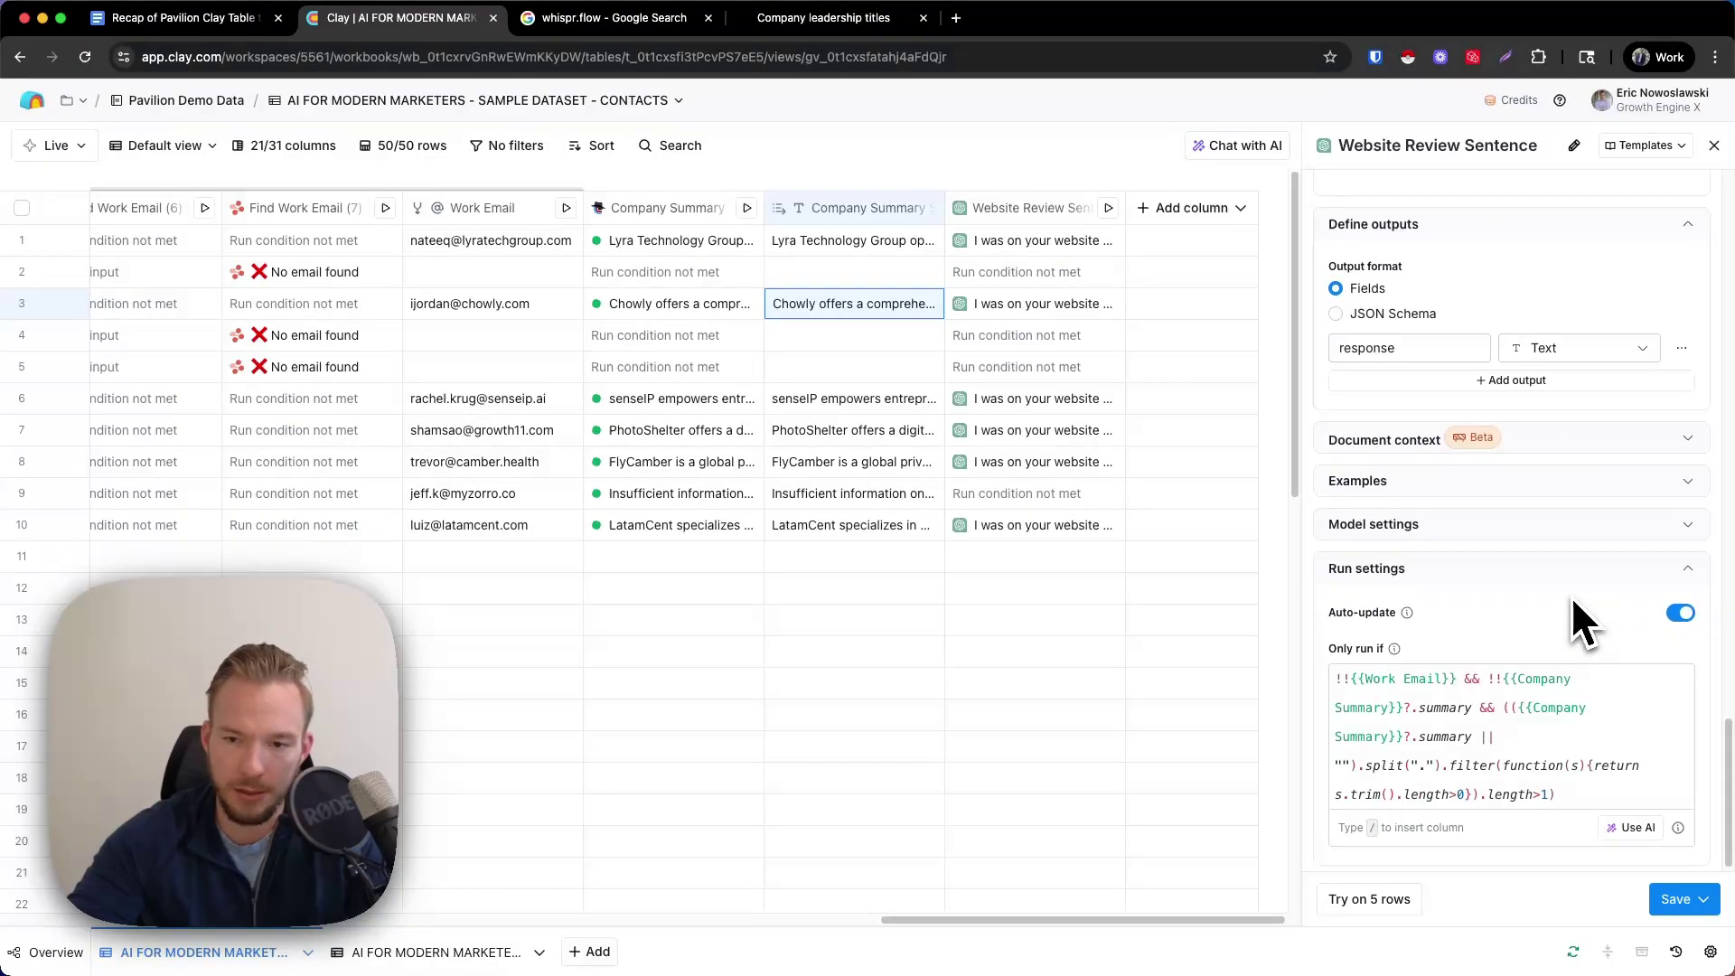
{"action": "left_click", "coordinate": [1417, 484]}
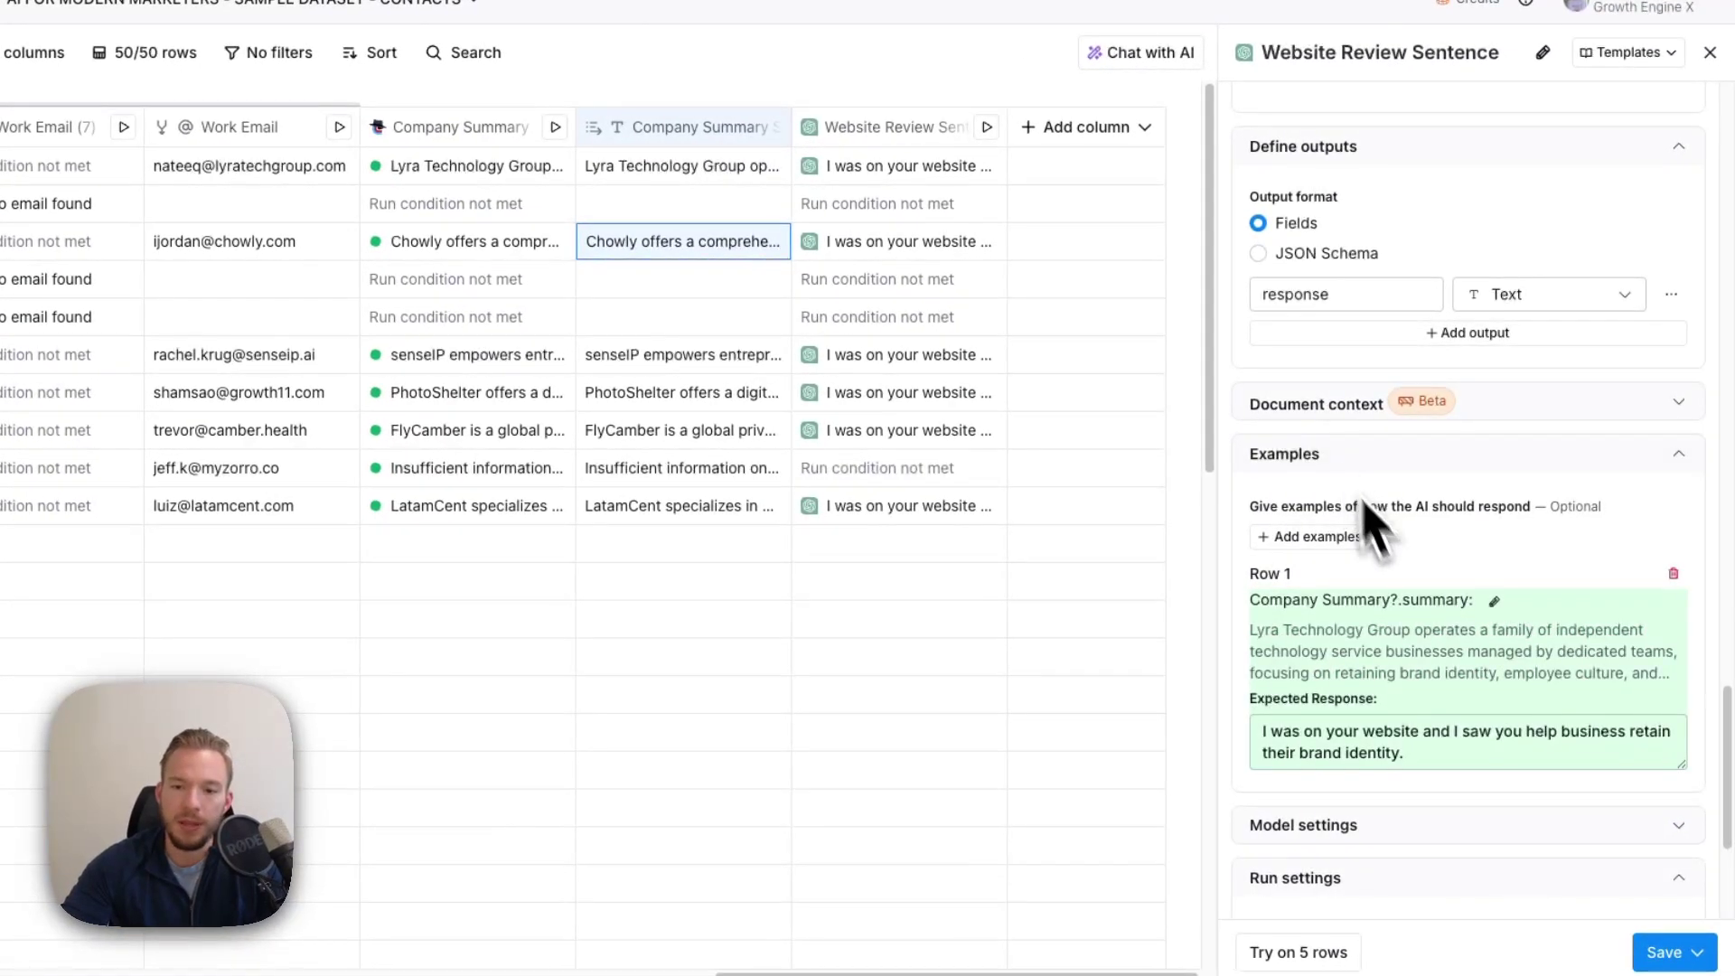
{"action": "scroll", "coordinate": [1424, 659], "scroll_direction": "down", "scroll_amount": 3}
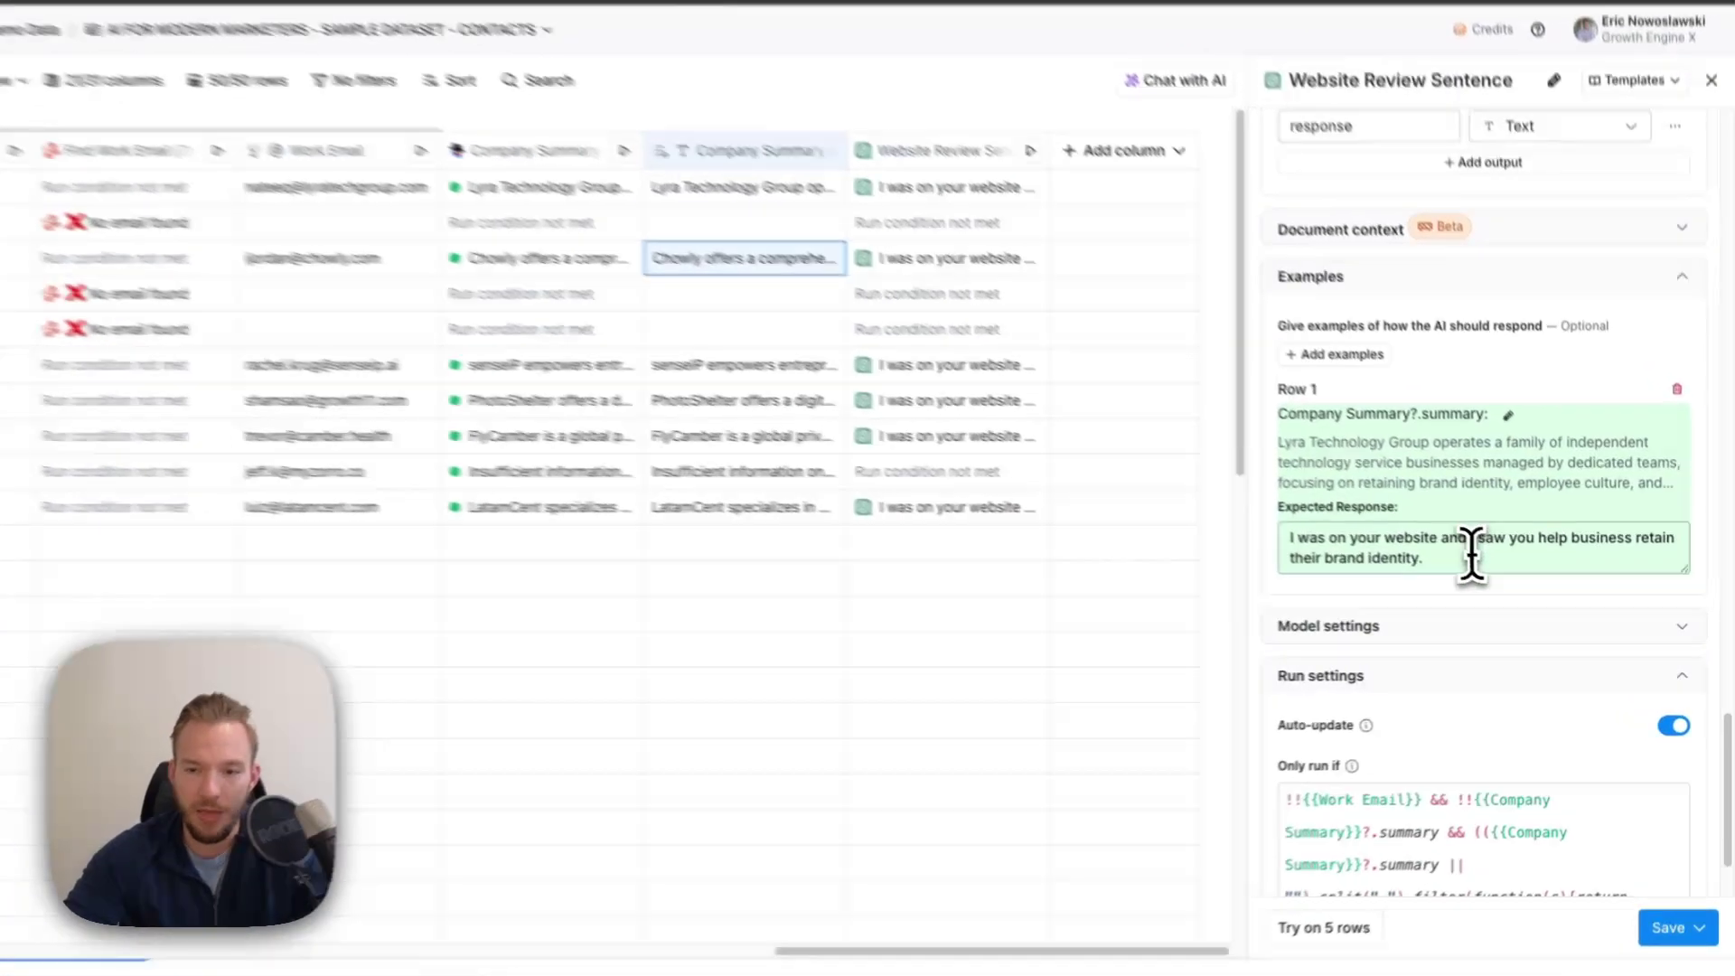
{"action": "left_click_drag", "start_coordinate": [1459, 570], "coordinate": [1236, 575]}
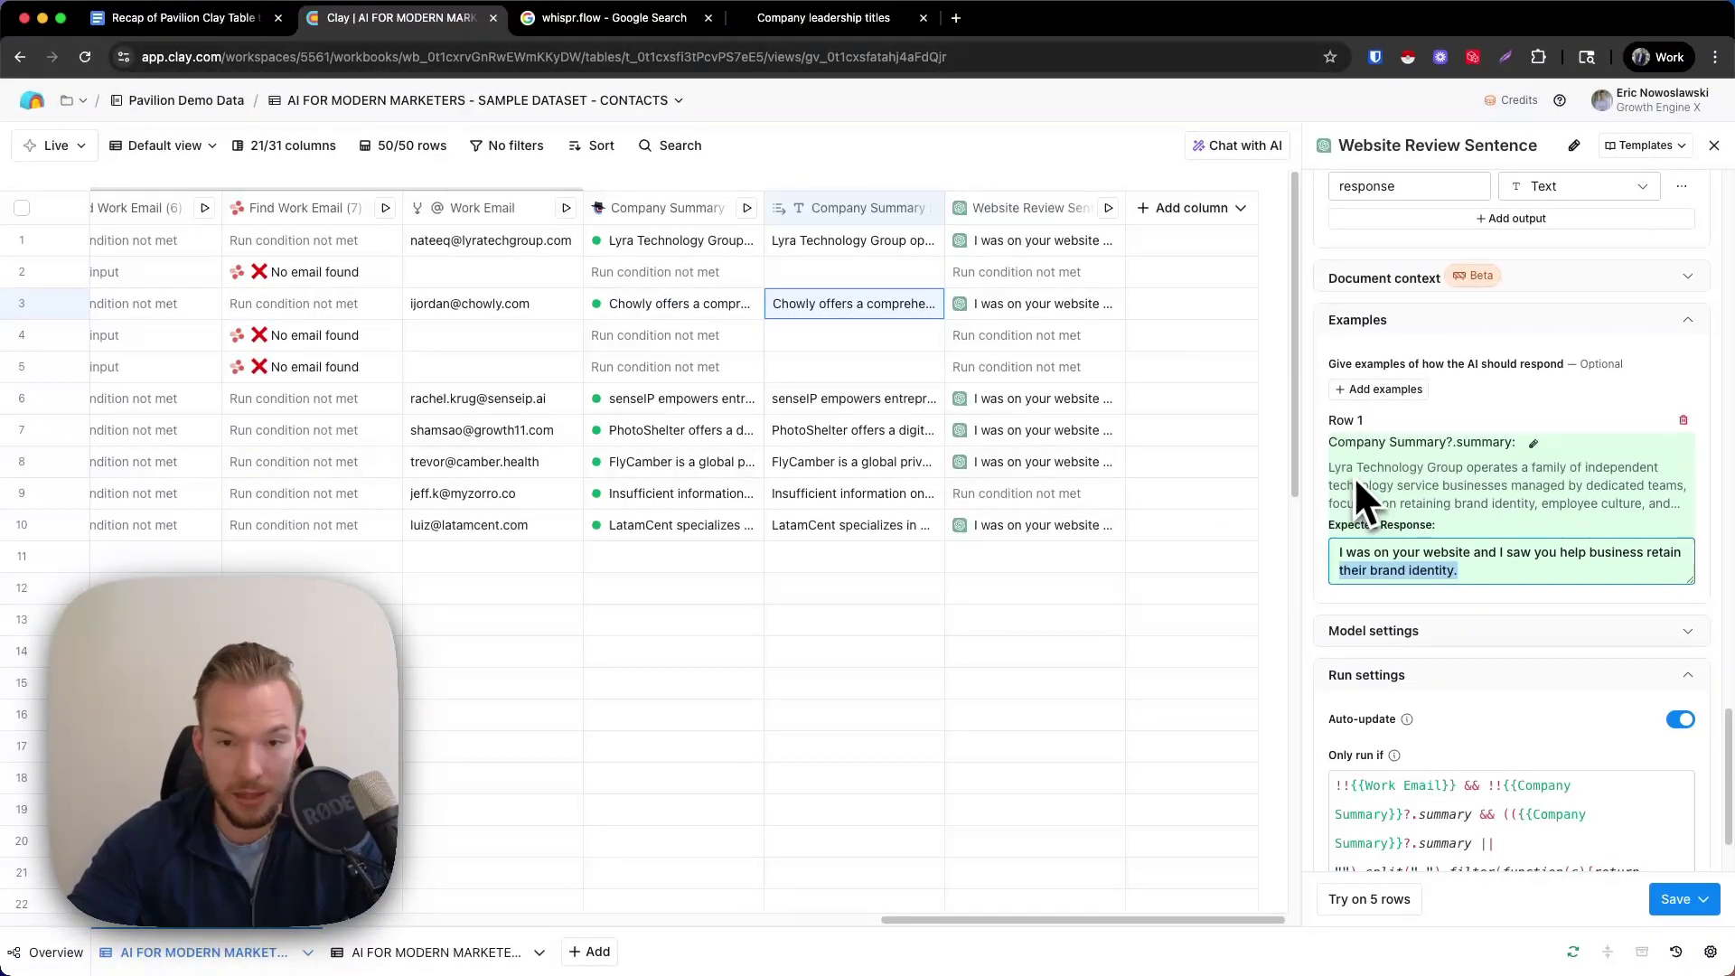
{"action": "scroll", "coordinate": [1374, 475], "scroll_direction": "up", "scroll_amount": 10}
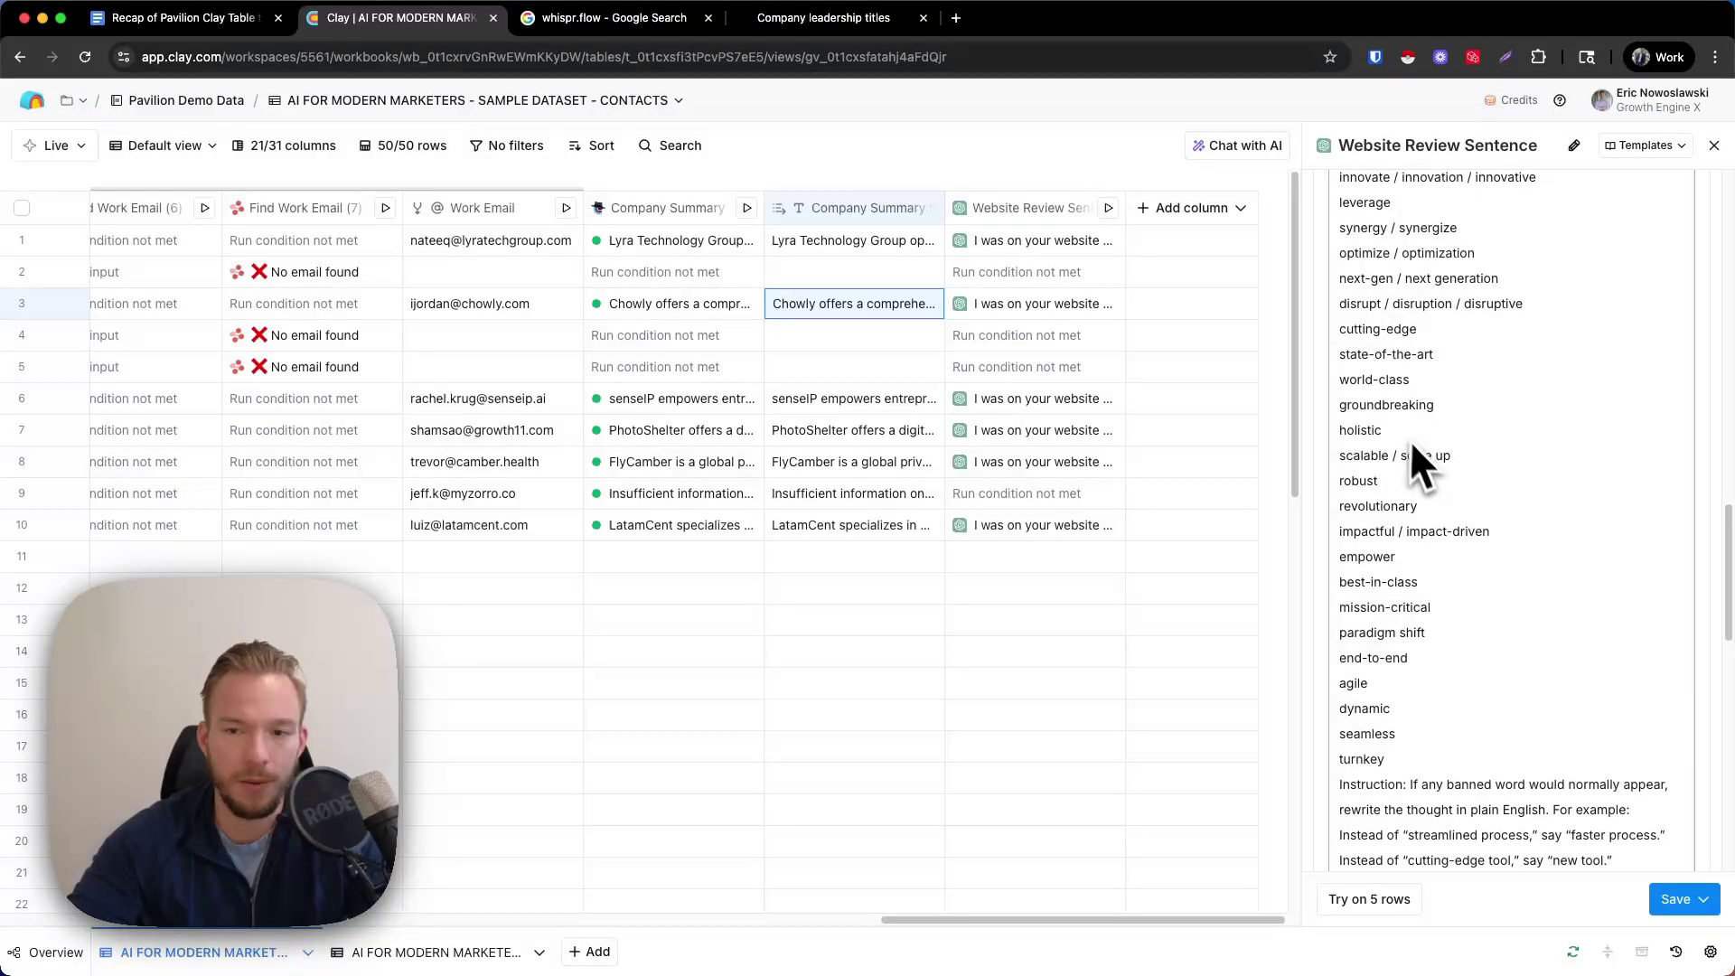
{"action": "scroll", "coordinate": [1409, 439], "scroll_direction": "up", "scroll_amount": 7}
{"action": "scroll", "coordinate": [1477, 551], "scroll_direction": "down", "scroll_amount": 15}
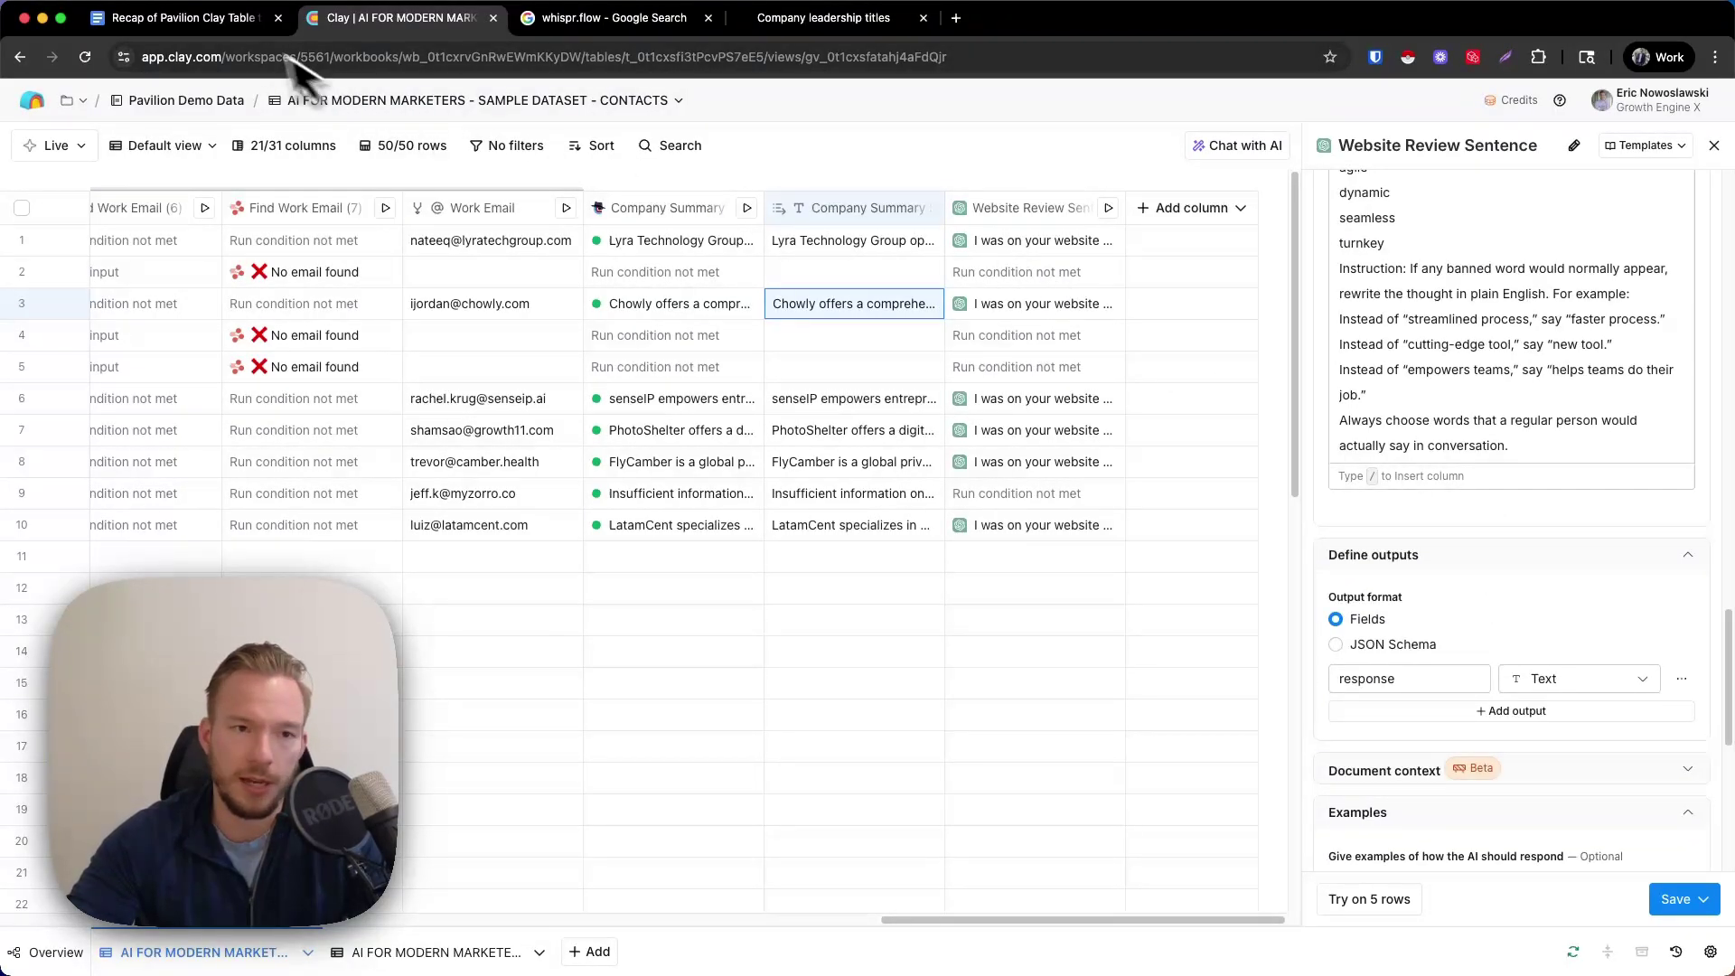
- Bold the recap's tip 6 heading on examples and tip 7 heading on run-conditions
{"action": "left_click", "coordinate": [212, 17]}
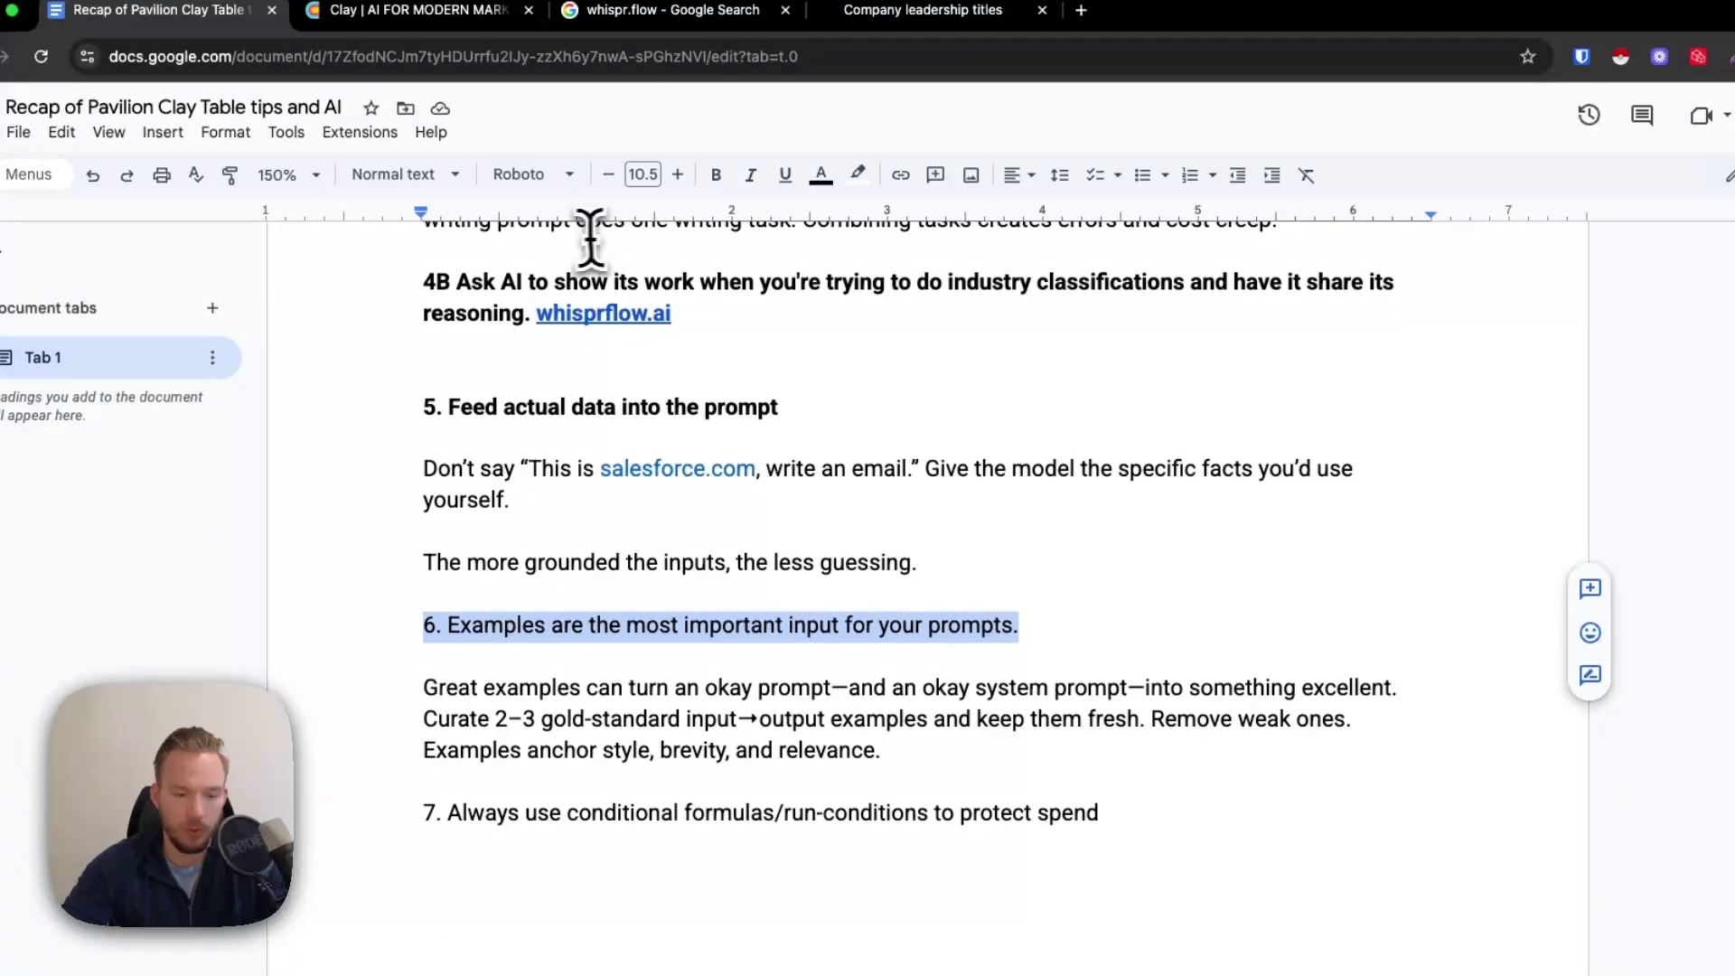
{"action": "key", "text": "ctrl+b"}
{"action": "scroll", "coordinate": [805, 546], "scroll_direction": "down", "scroll_amount": 5}
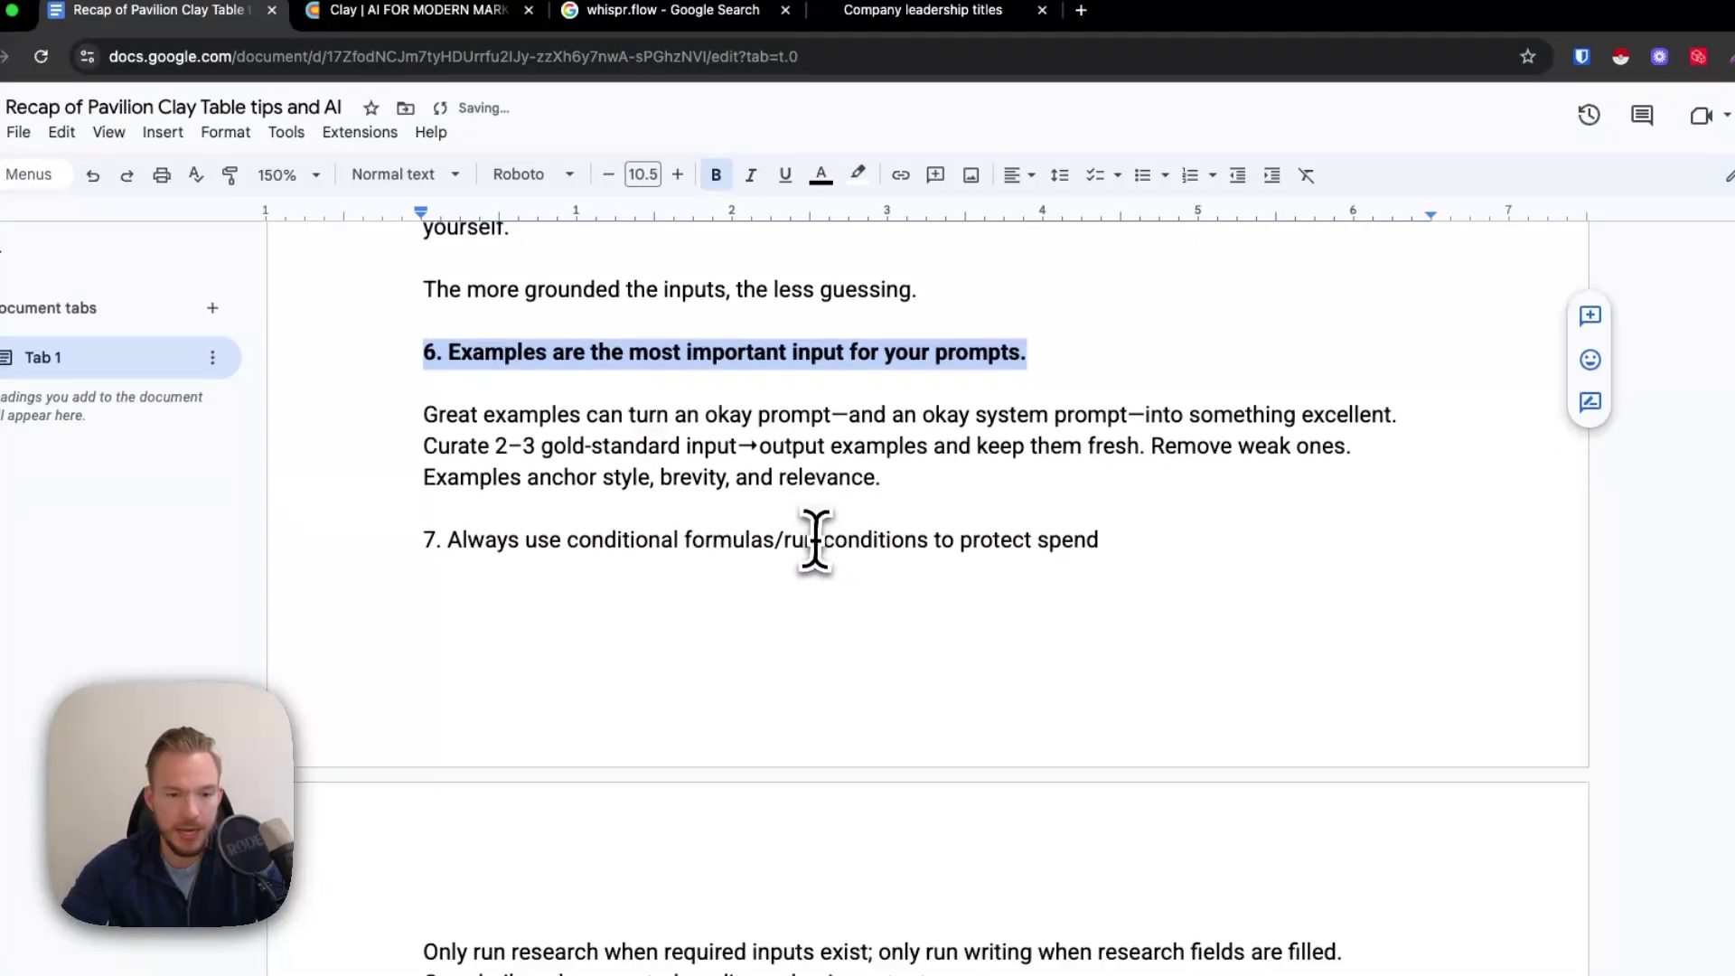
{"action": "left_click_drag", "start_coordinate": [425, 376], "coordinate": [1170, 419]}
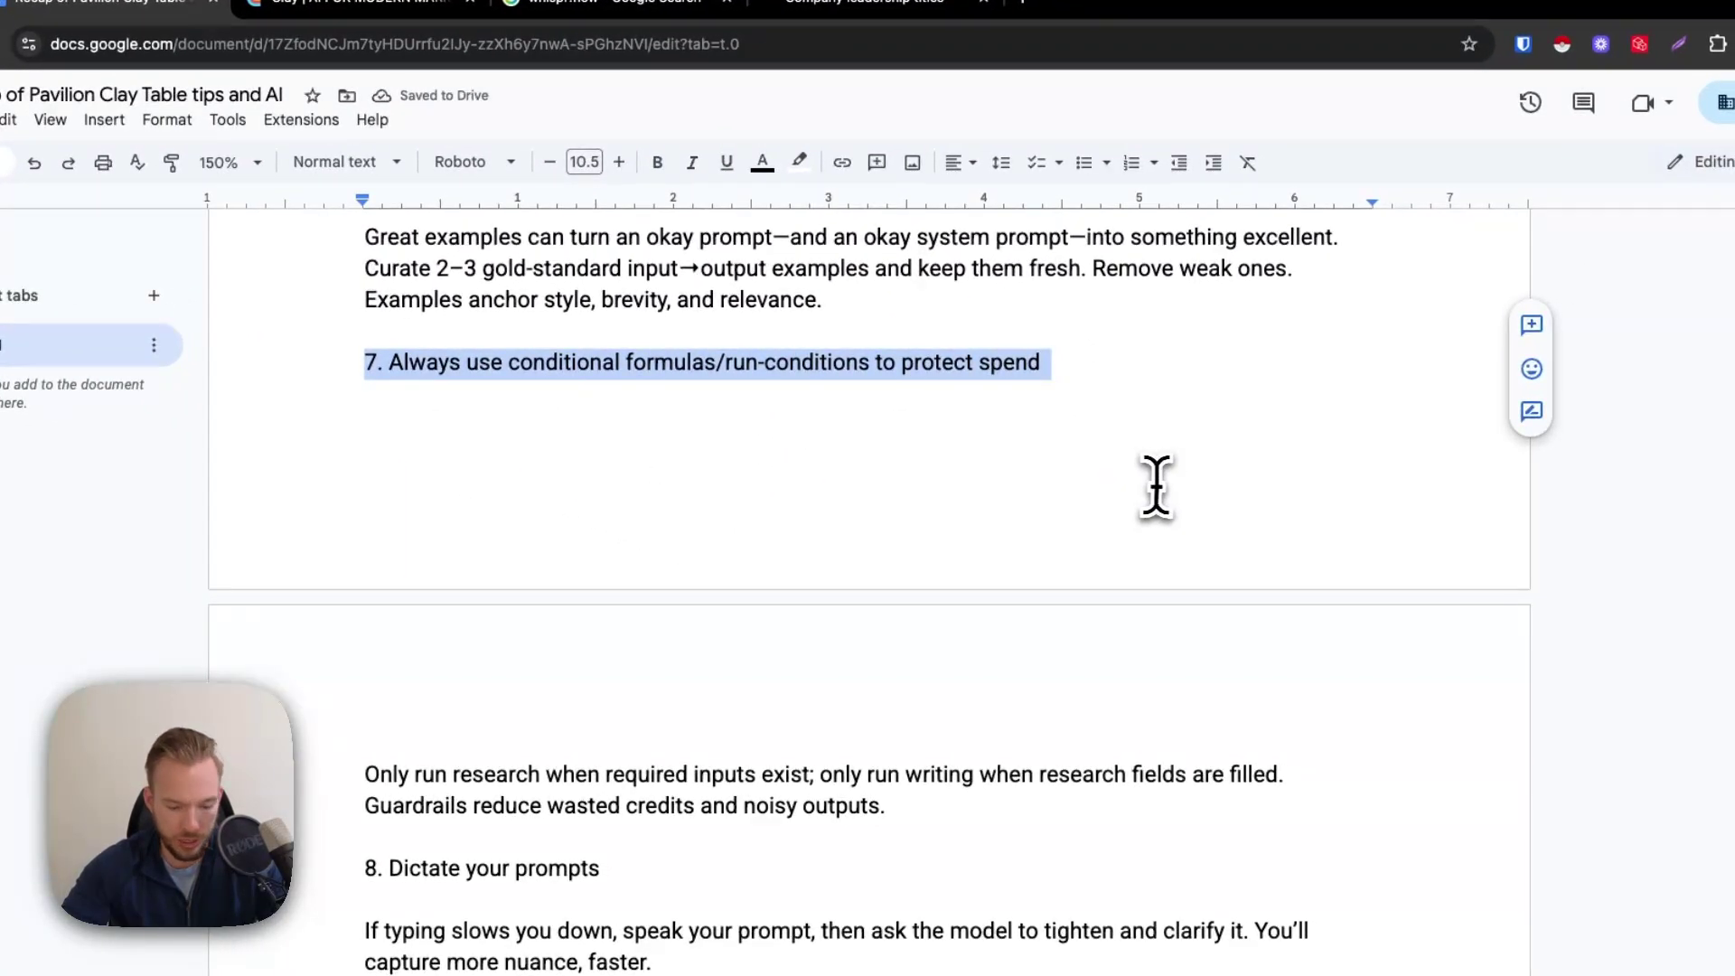
{"action": "key", "text": "ctrl+b"}
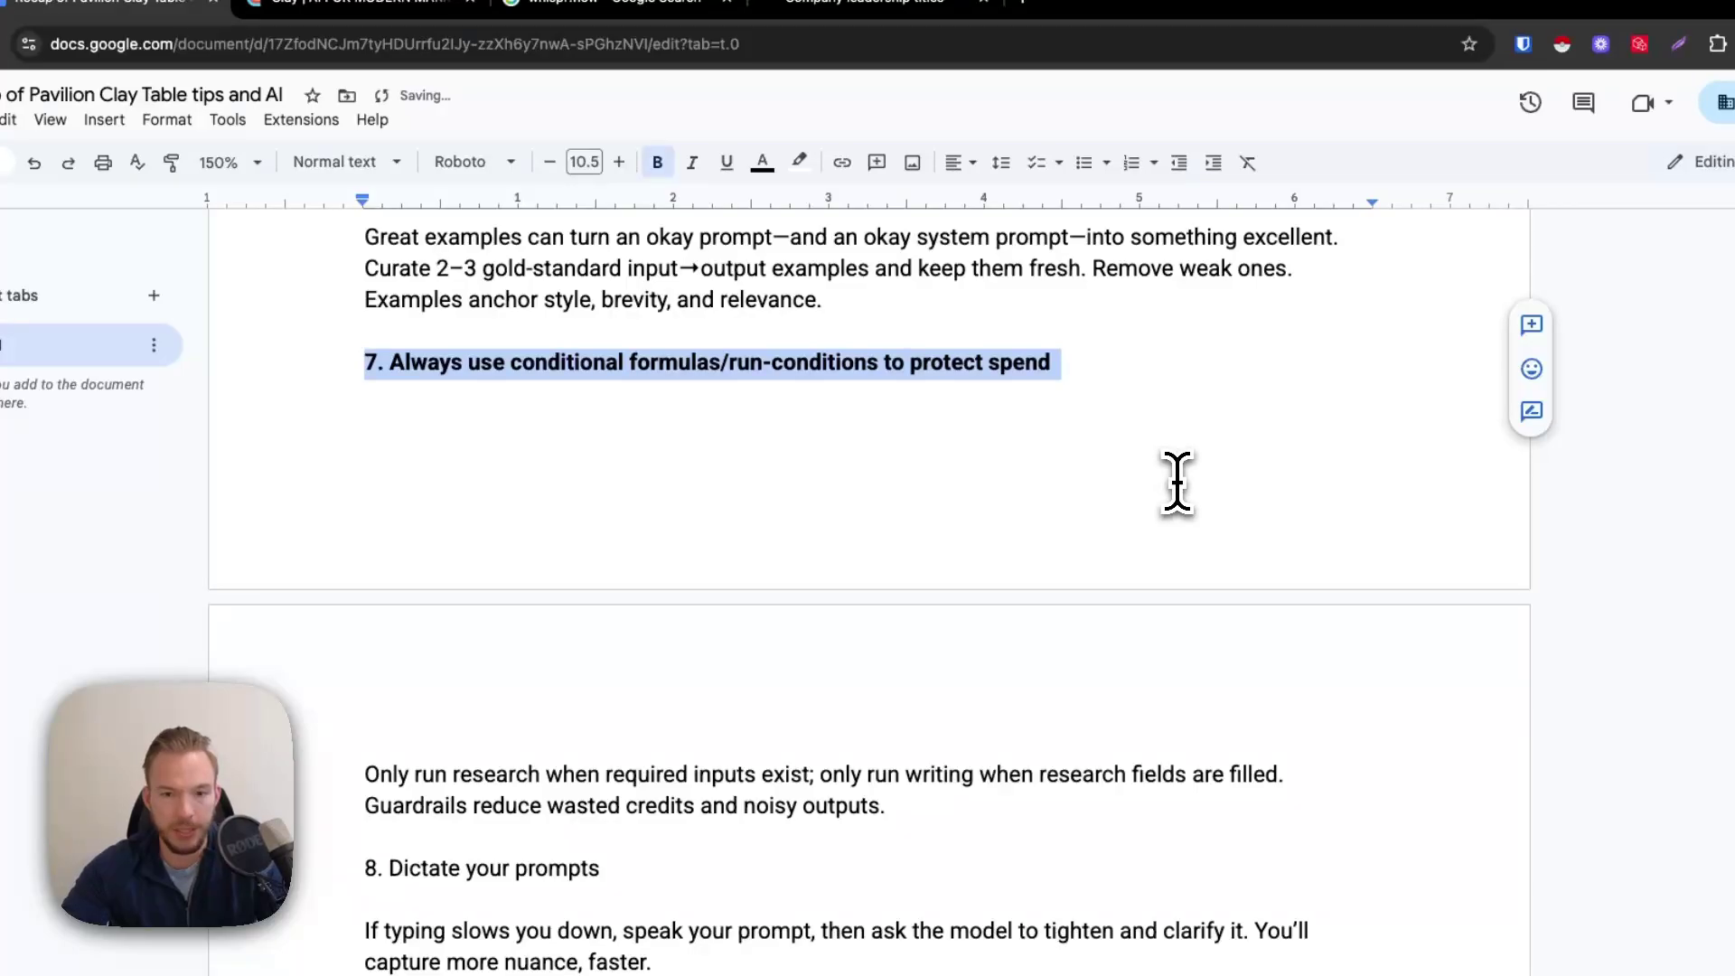
- Select the Work Email values in rows 1–10 and open the Company Summary column's settings
{"action": "left_click", "coordinate": [380, 11]}
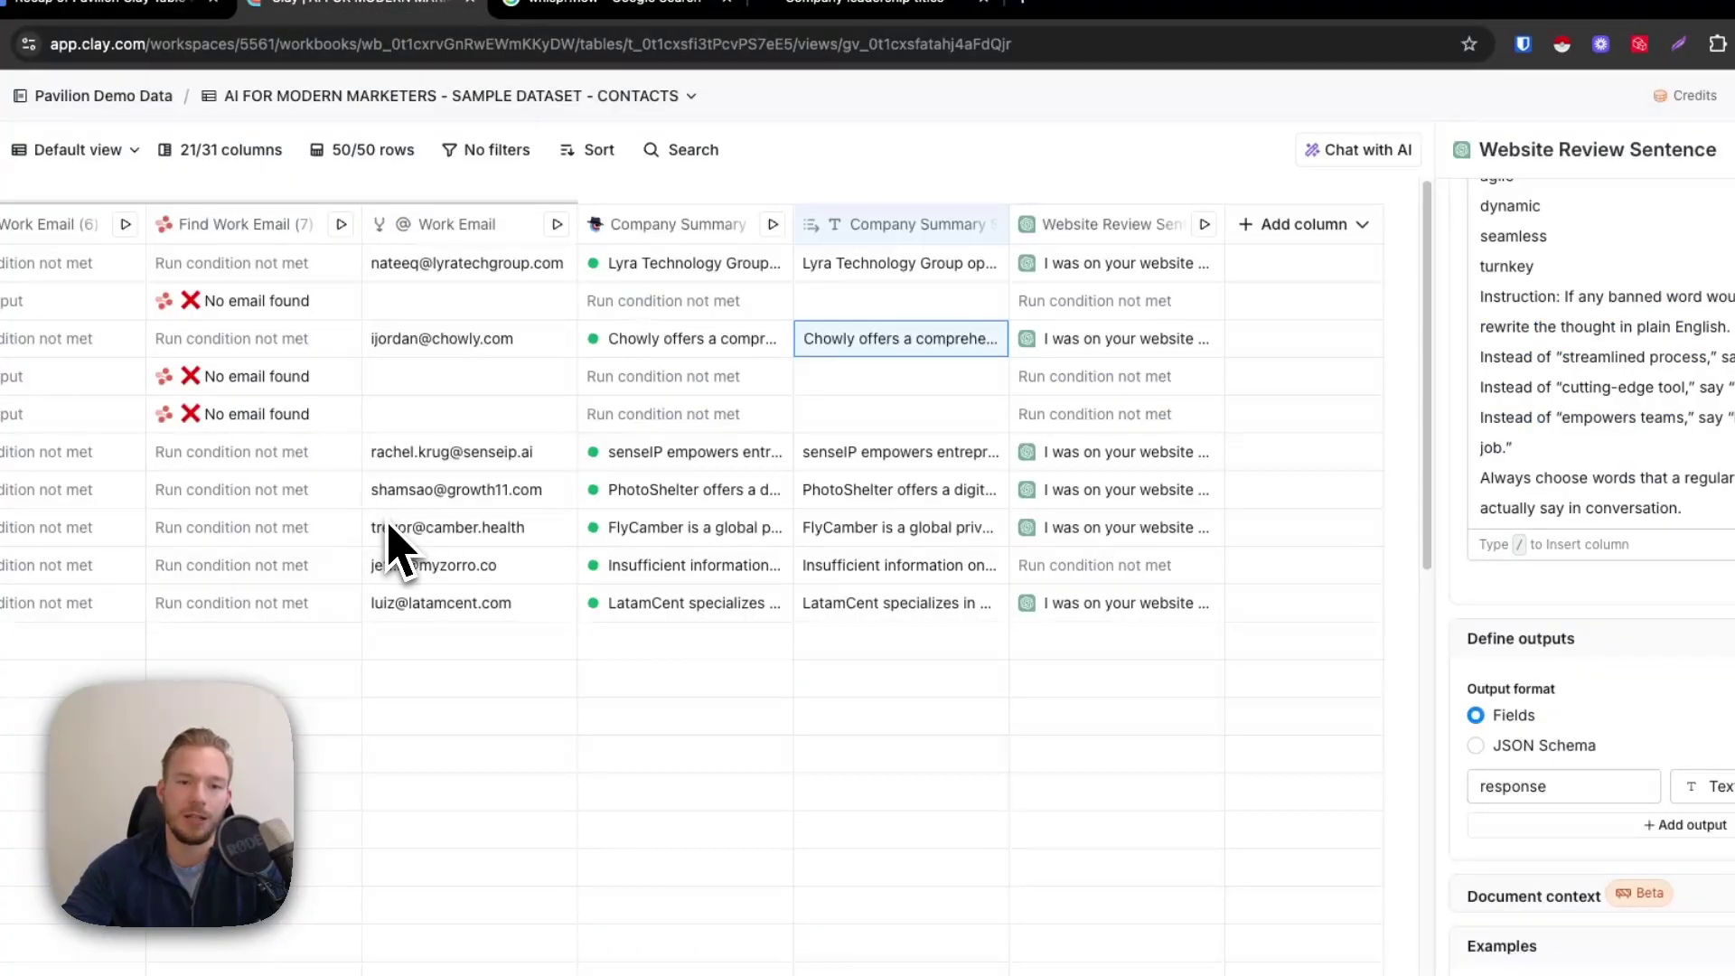
{"action": "scroll", "coordinate": [759, 524], "scroll_direction": "left", "scroll_amount": 3}
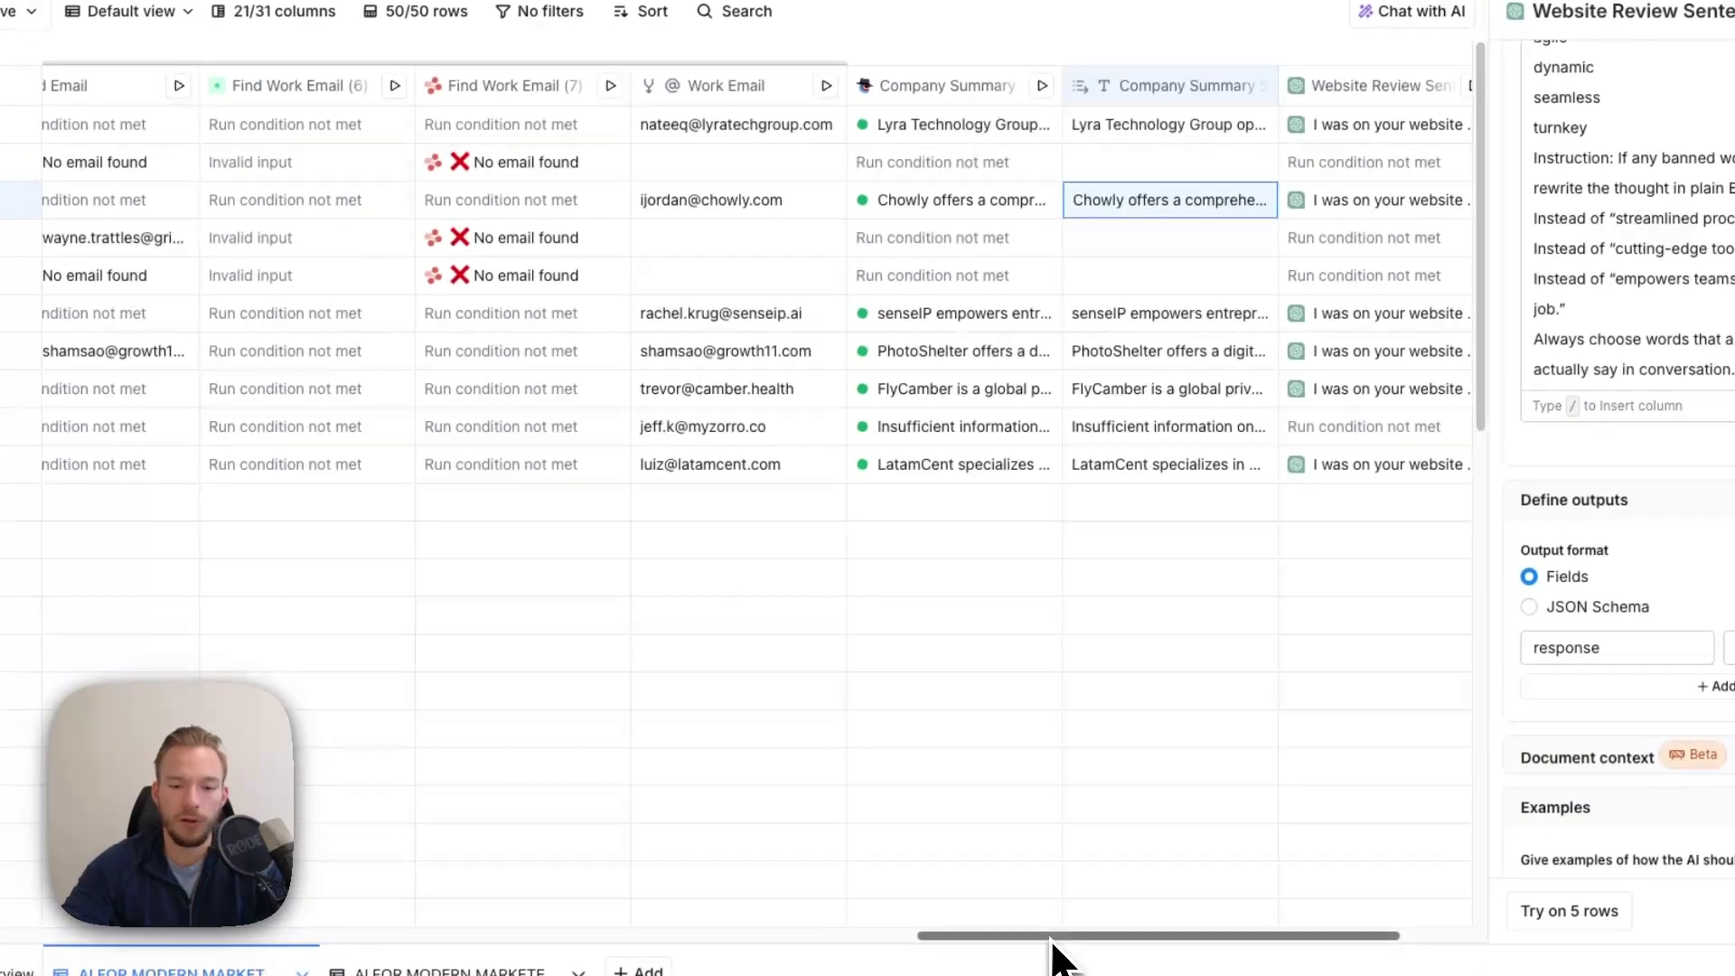
{"action": "left_click_drag", "start_coordinate": [1054, 939], "coordinate": [967, 716]}
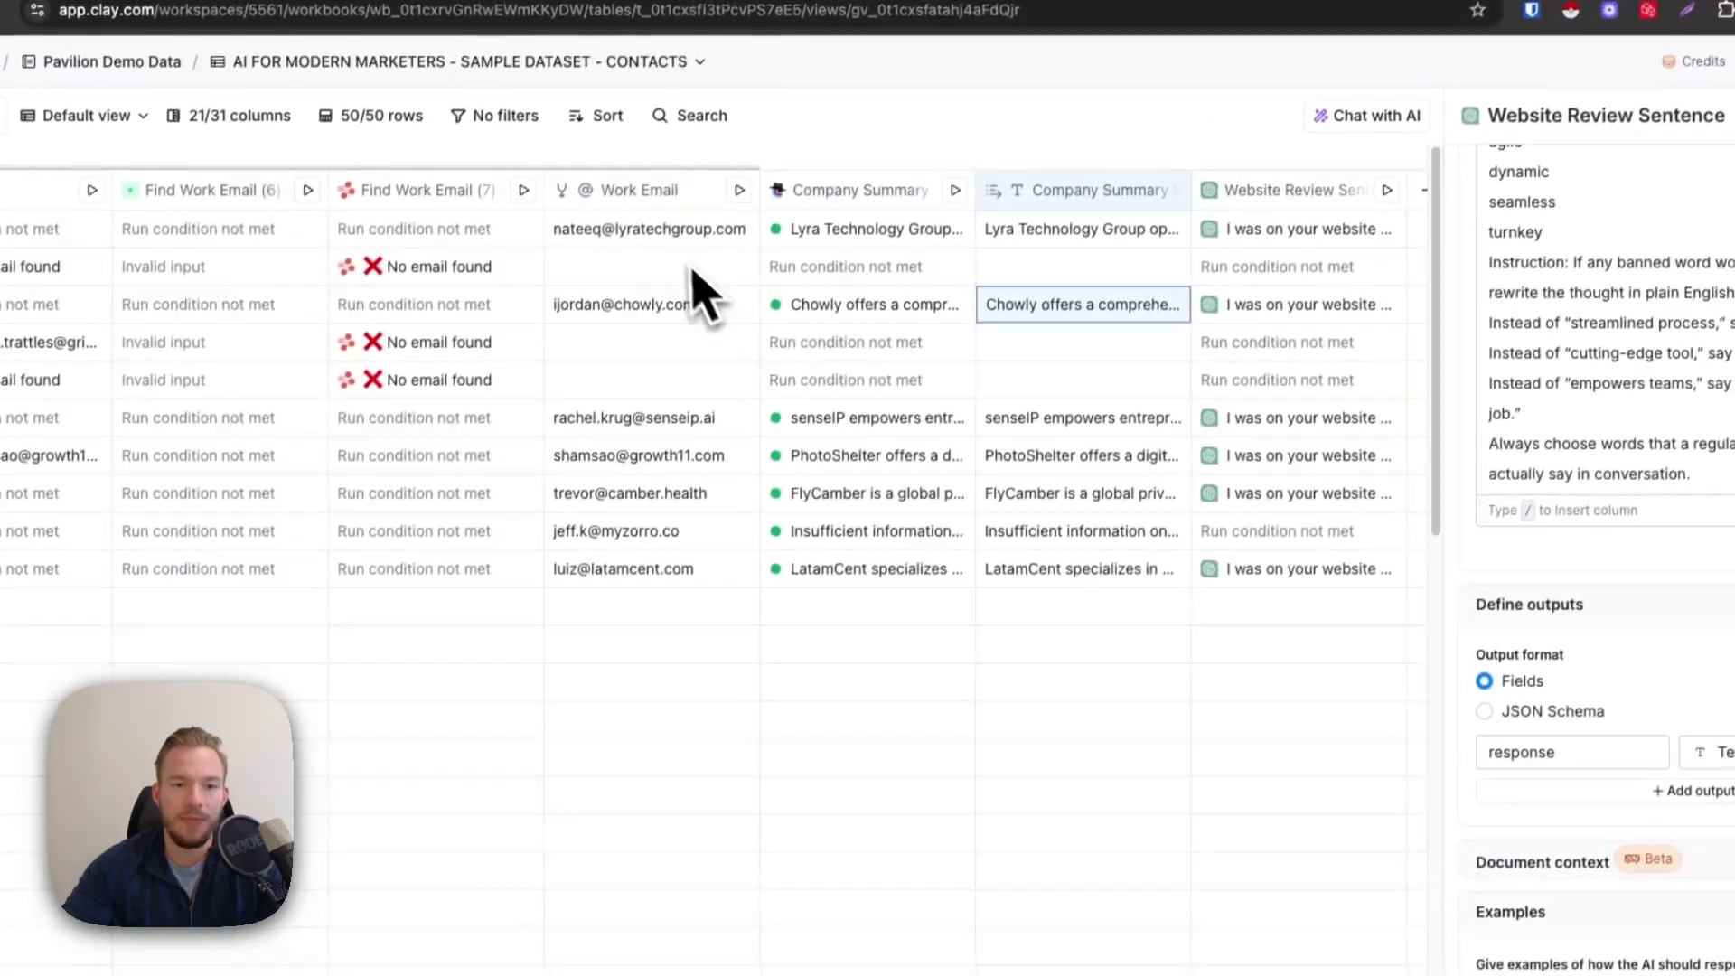
{"action": "left_click_drag", "start_coordinate": [668, 243], "coordinate": [657, 574]}
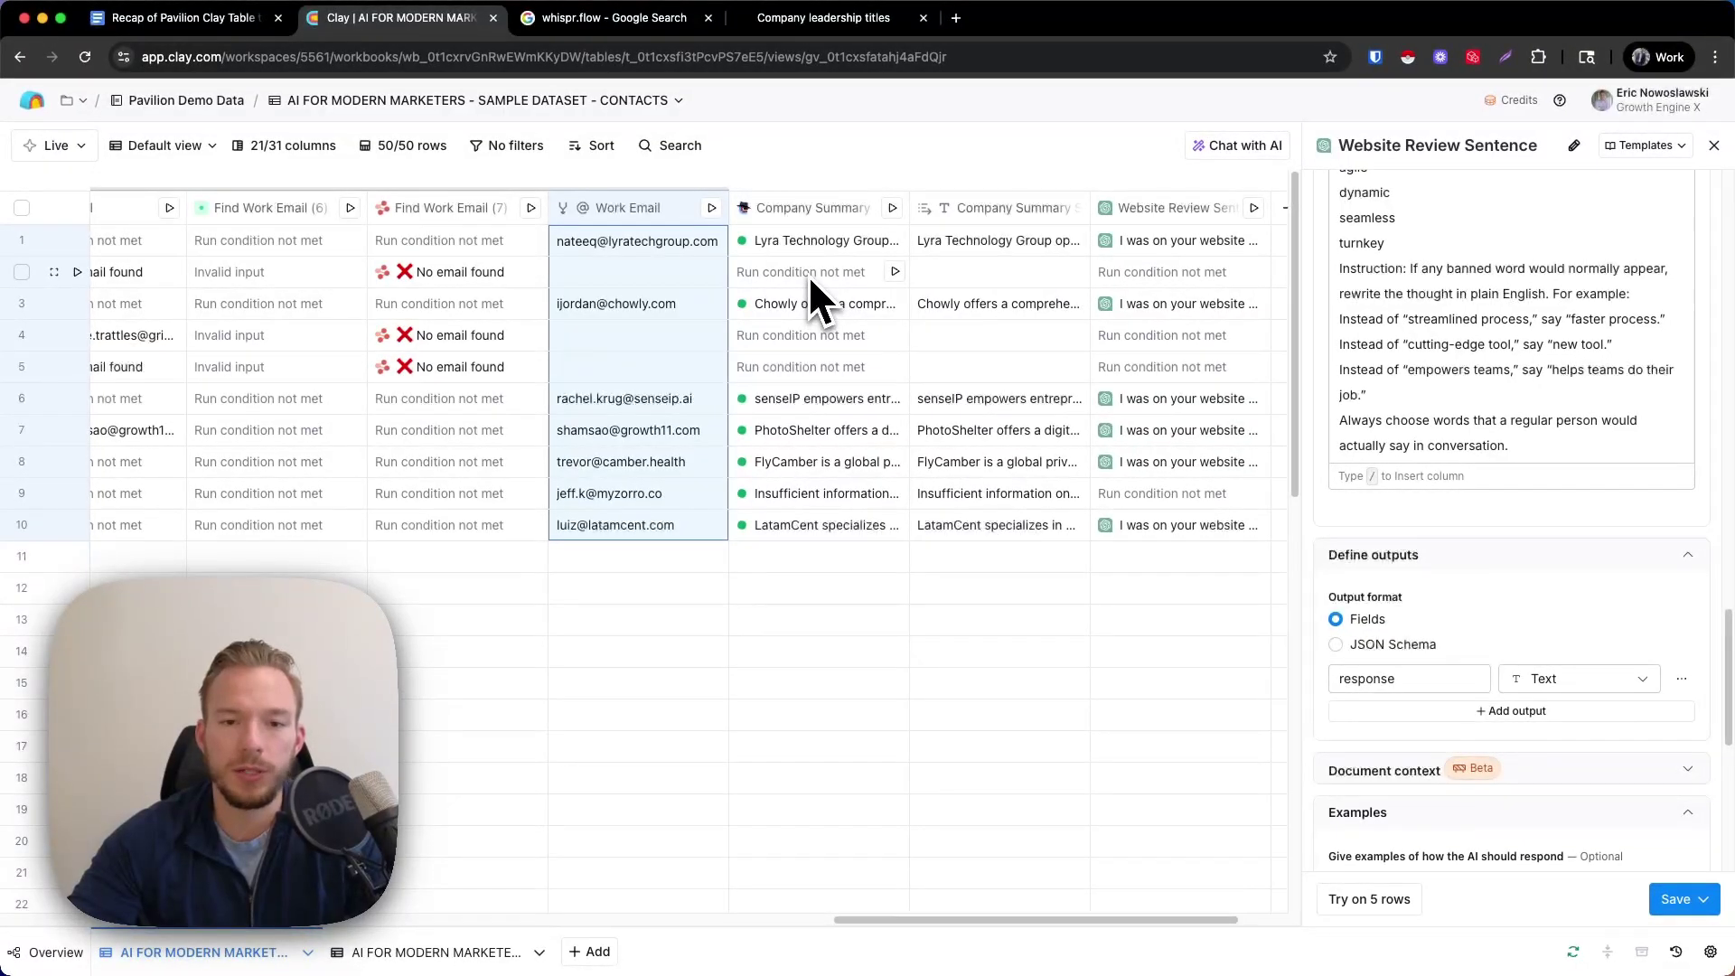
{"action": "scroll", "coordinate": [1528, 645], "scroll_direction": "down", "scroll_amount": 6}
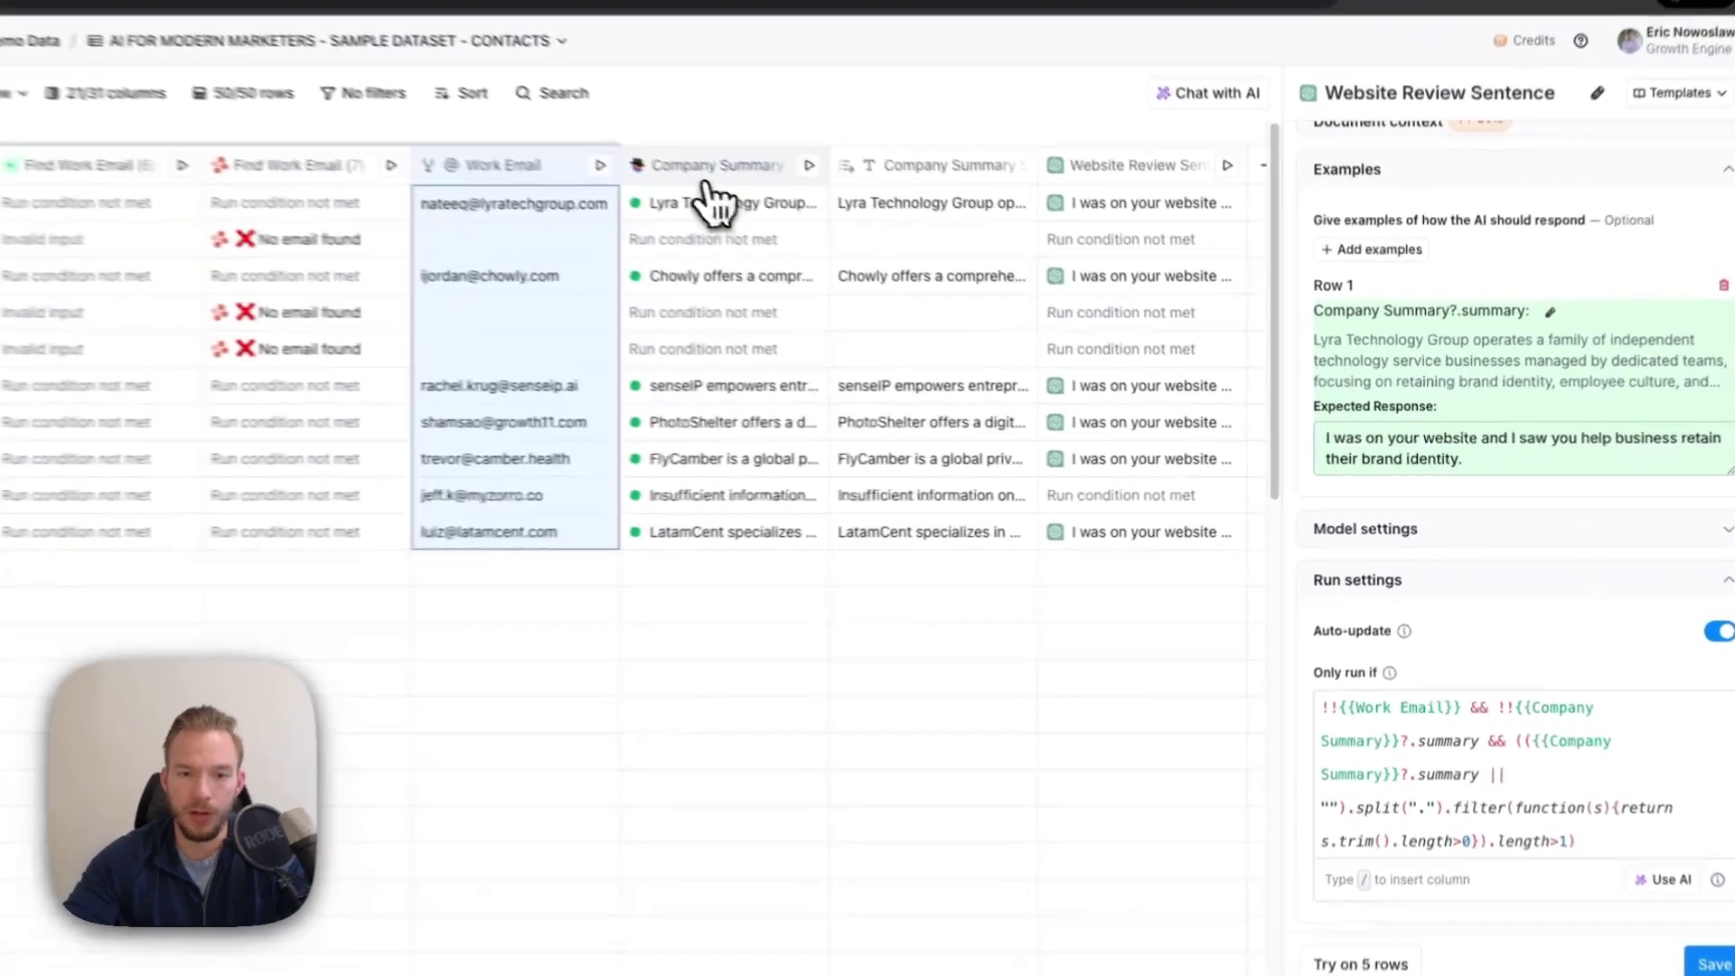
{"action": "left_click", "coordinate": [813, 208]}
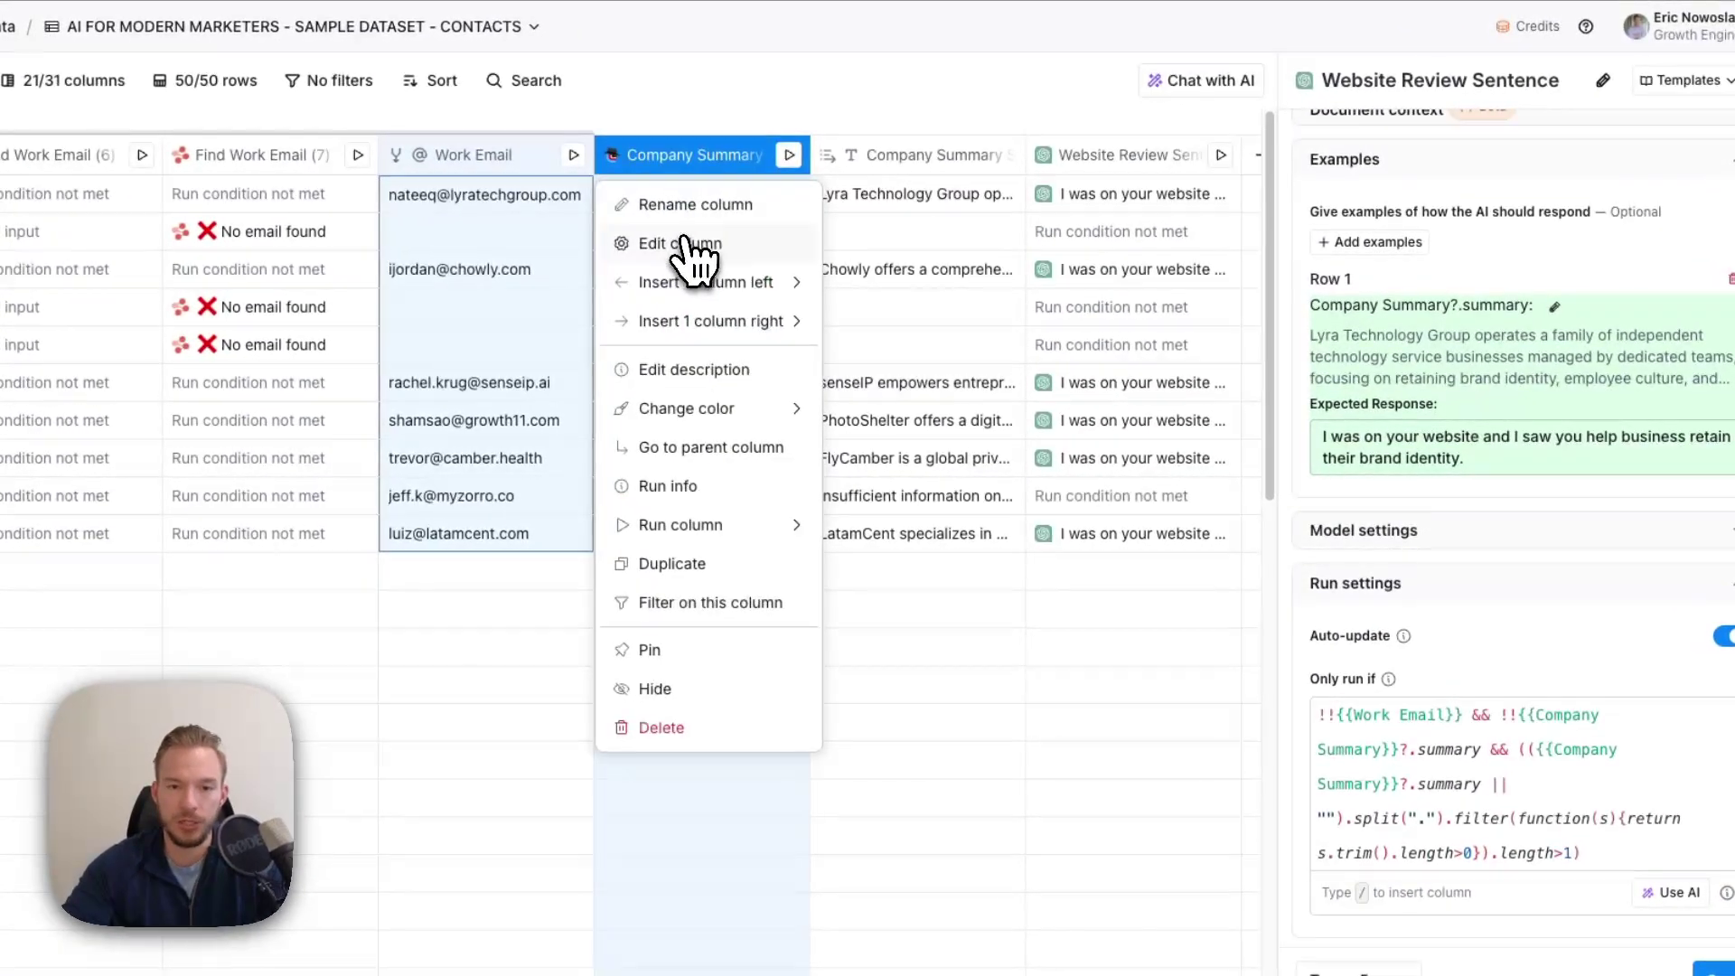
{"action": "left_click", "coordinate": [806, 295]}
{"action": "scroll", "coordinate": [1536, 795], "scroll_direction": "down", "scroll_amount": 10}
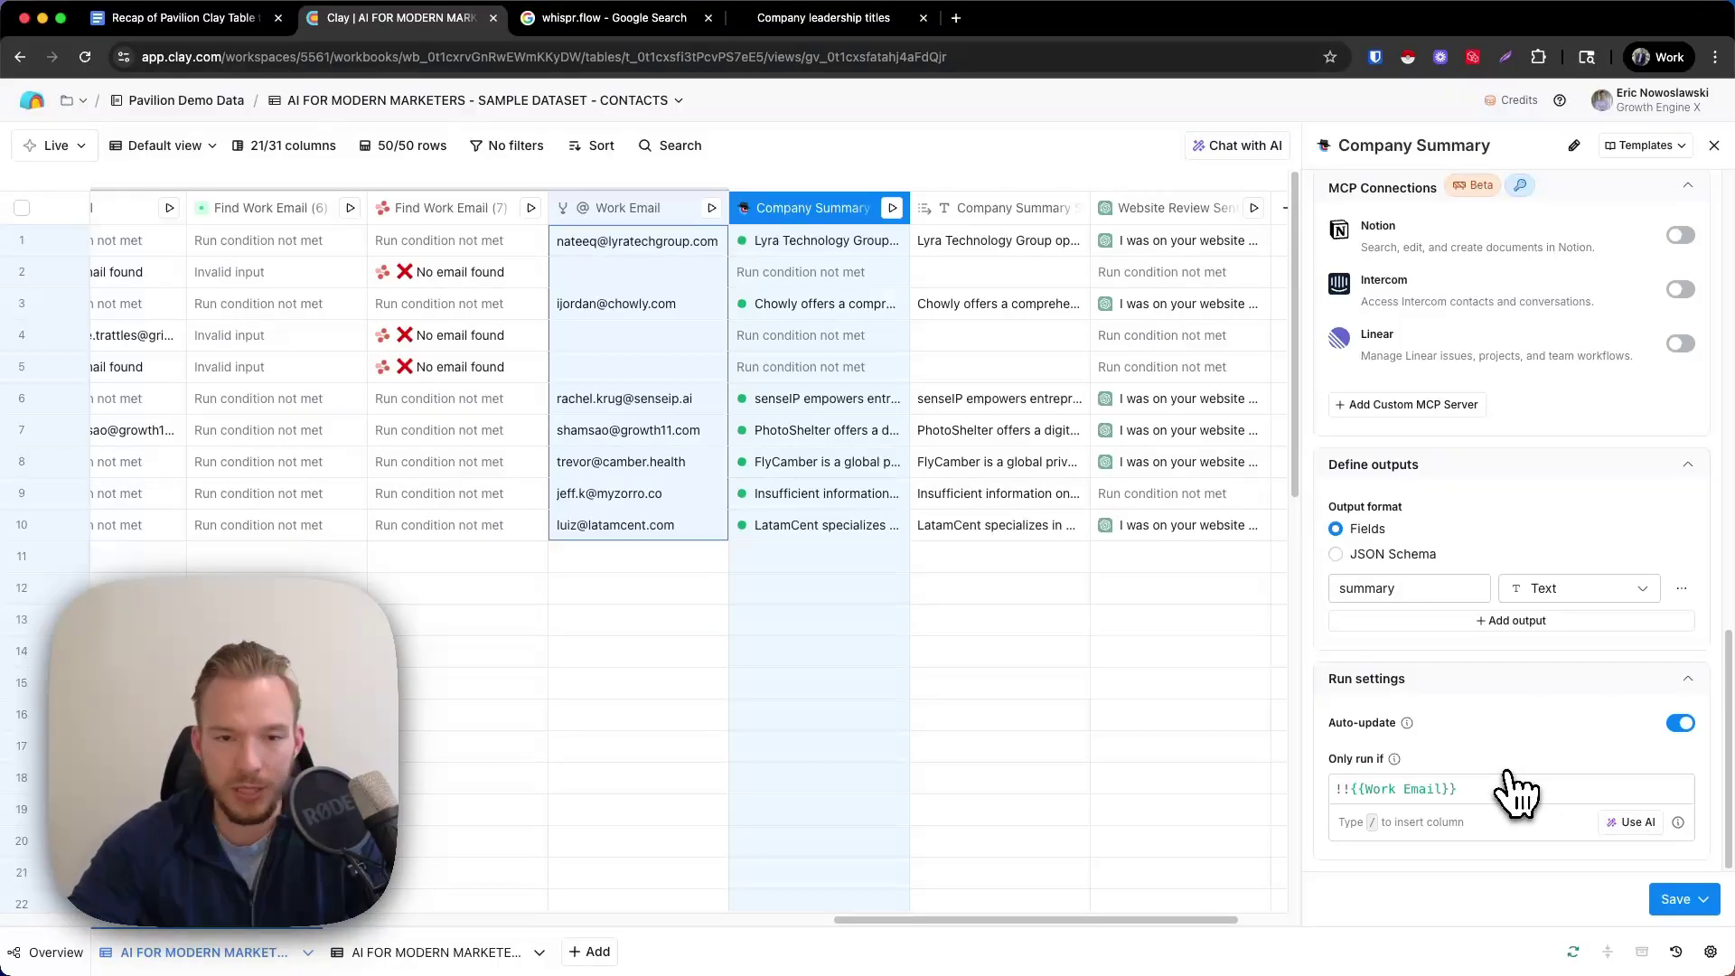
- Bold the tip 8 heading 'Dictate your prompts', then bring up the Company leadership titles chat
{"action": "left_click", "coordinate": [205, 18]}
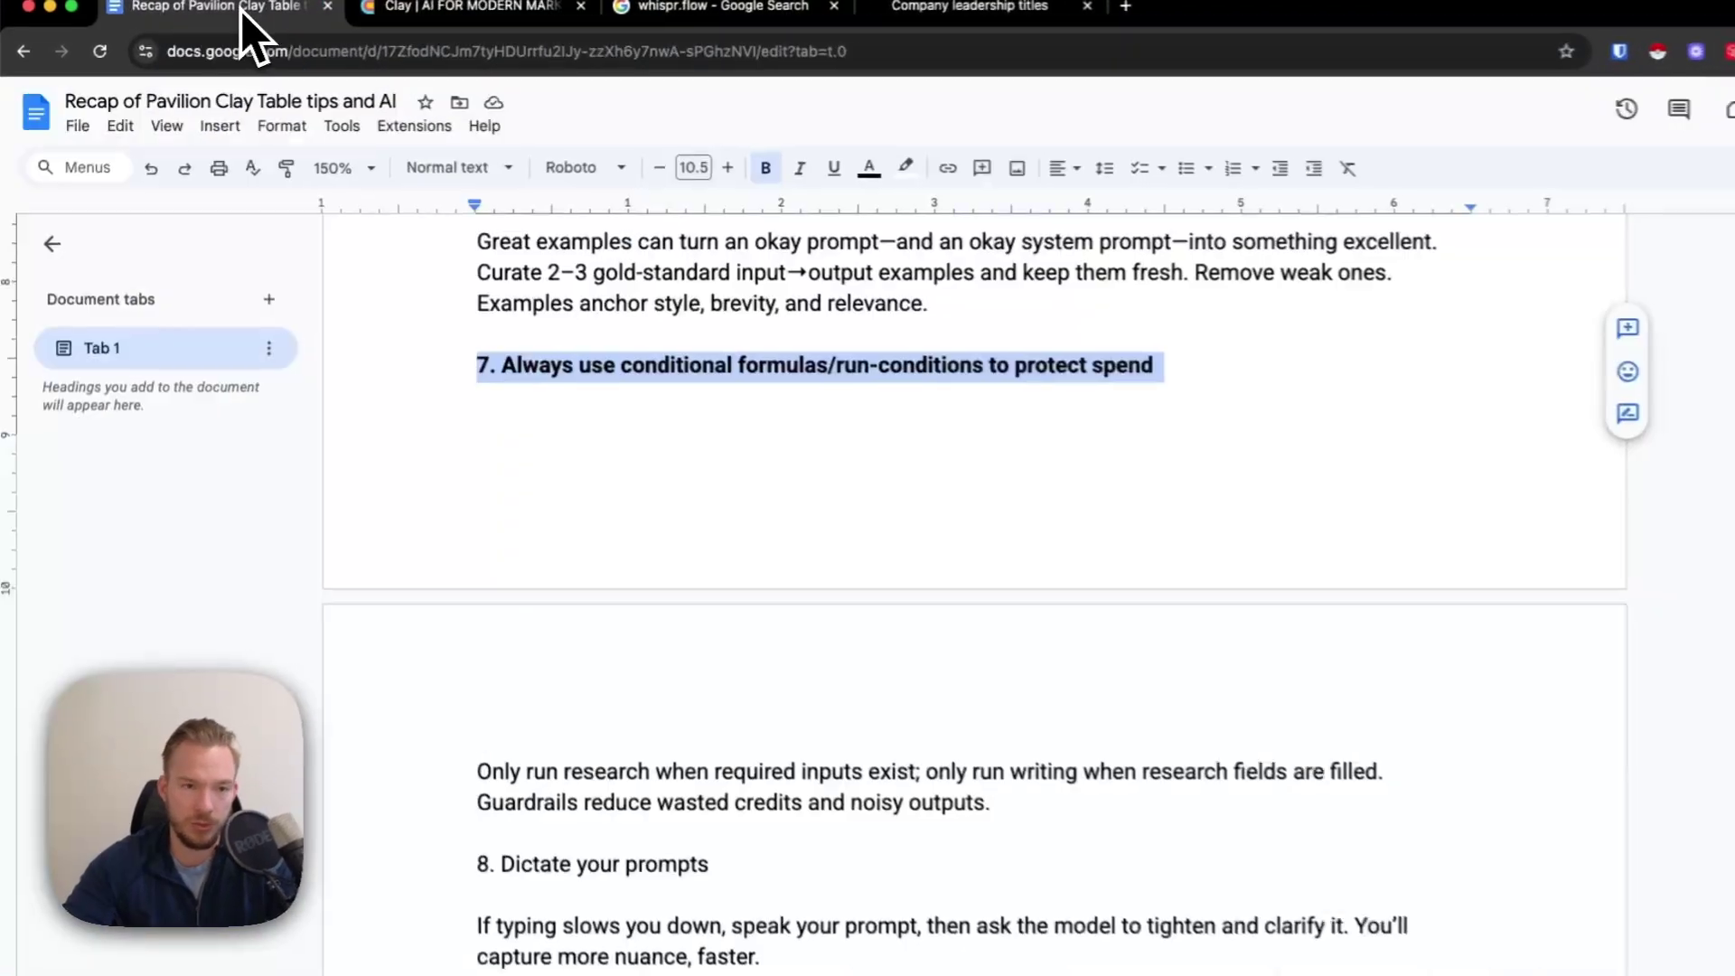
{"action": "left_click", "coordinate": [704, 534]}
{"action": "scroll", "coordinate": [645, 474], "scroll_direction": "down", "scroll_amount": 3}
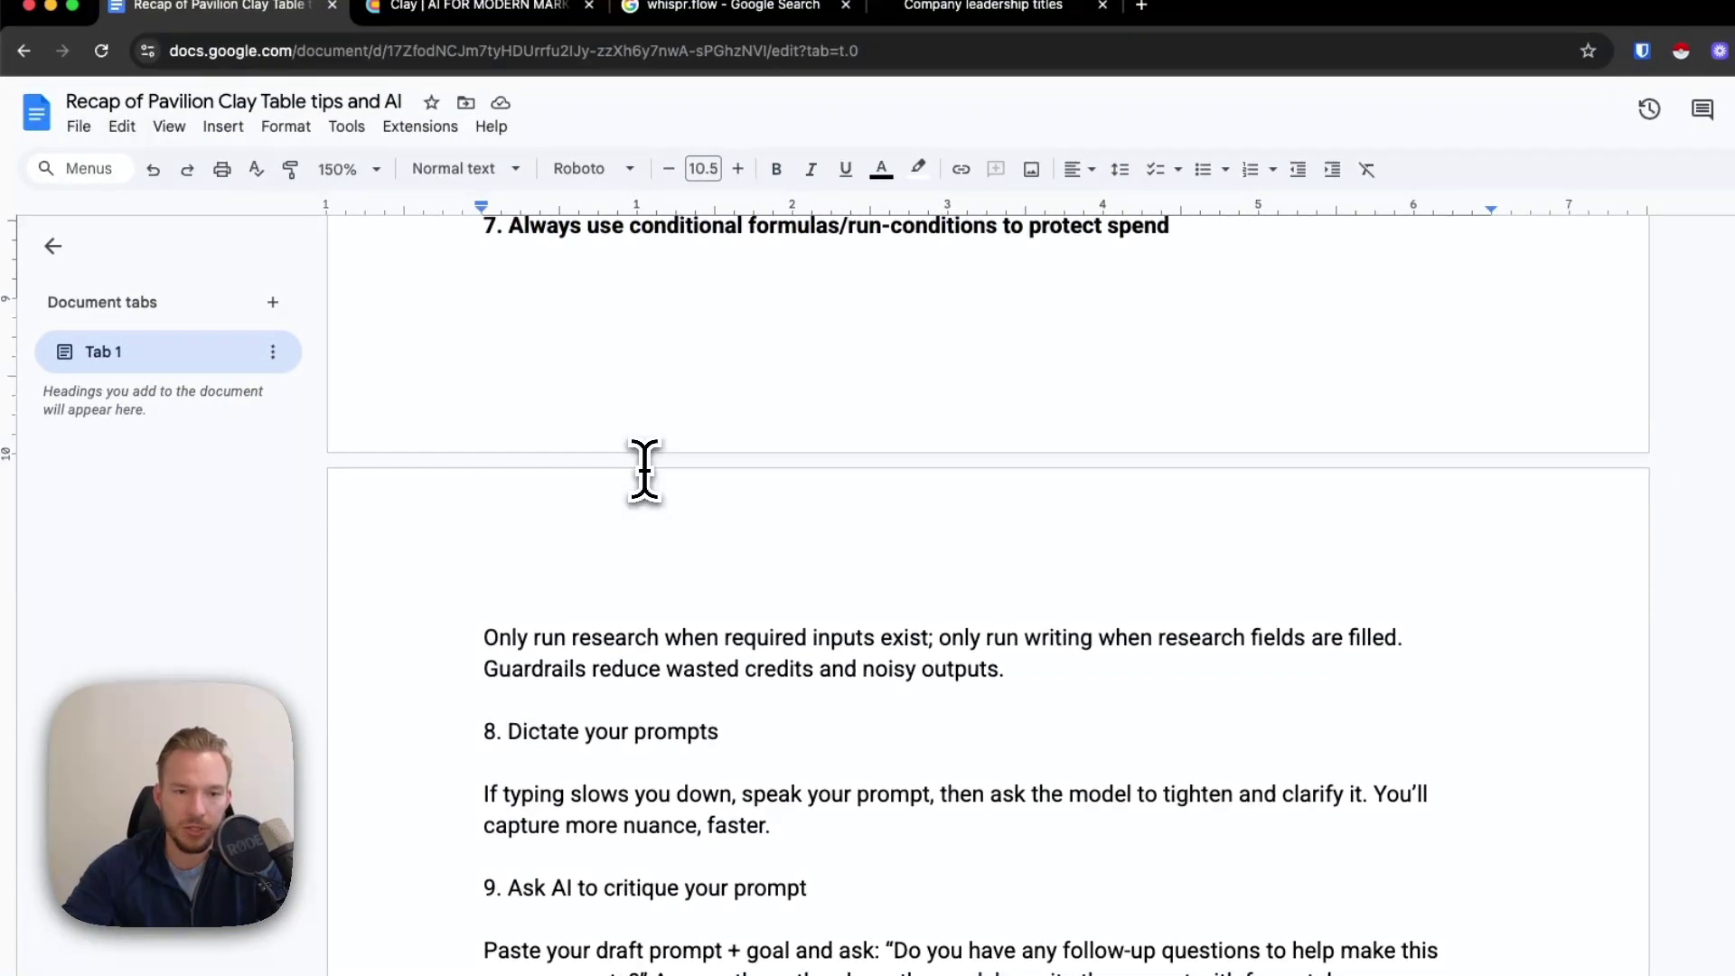
{"action": "scroll", "coordinate": [645, 470], "scroll_direction": "down", "scroll_amount": 5}
{"action": "left_click_drag", "start_coordinate": [734, 529], "coordinate": [366, 522]}
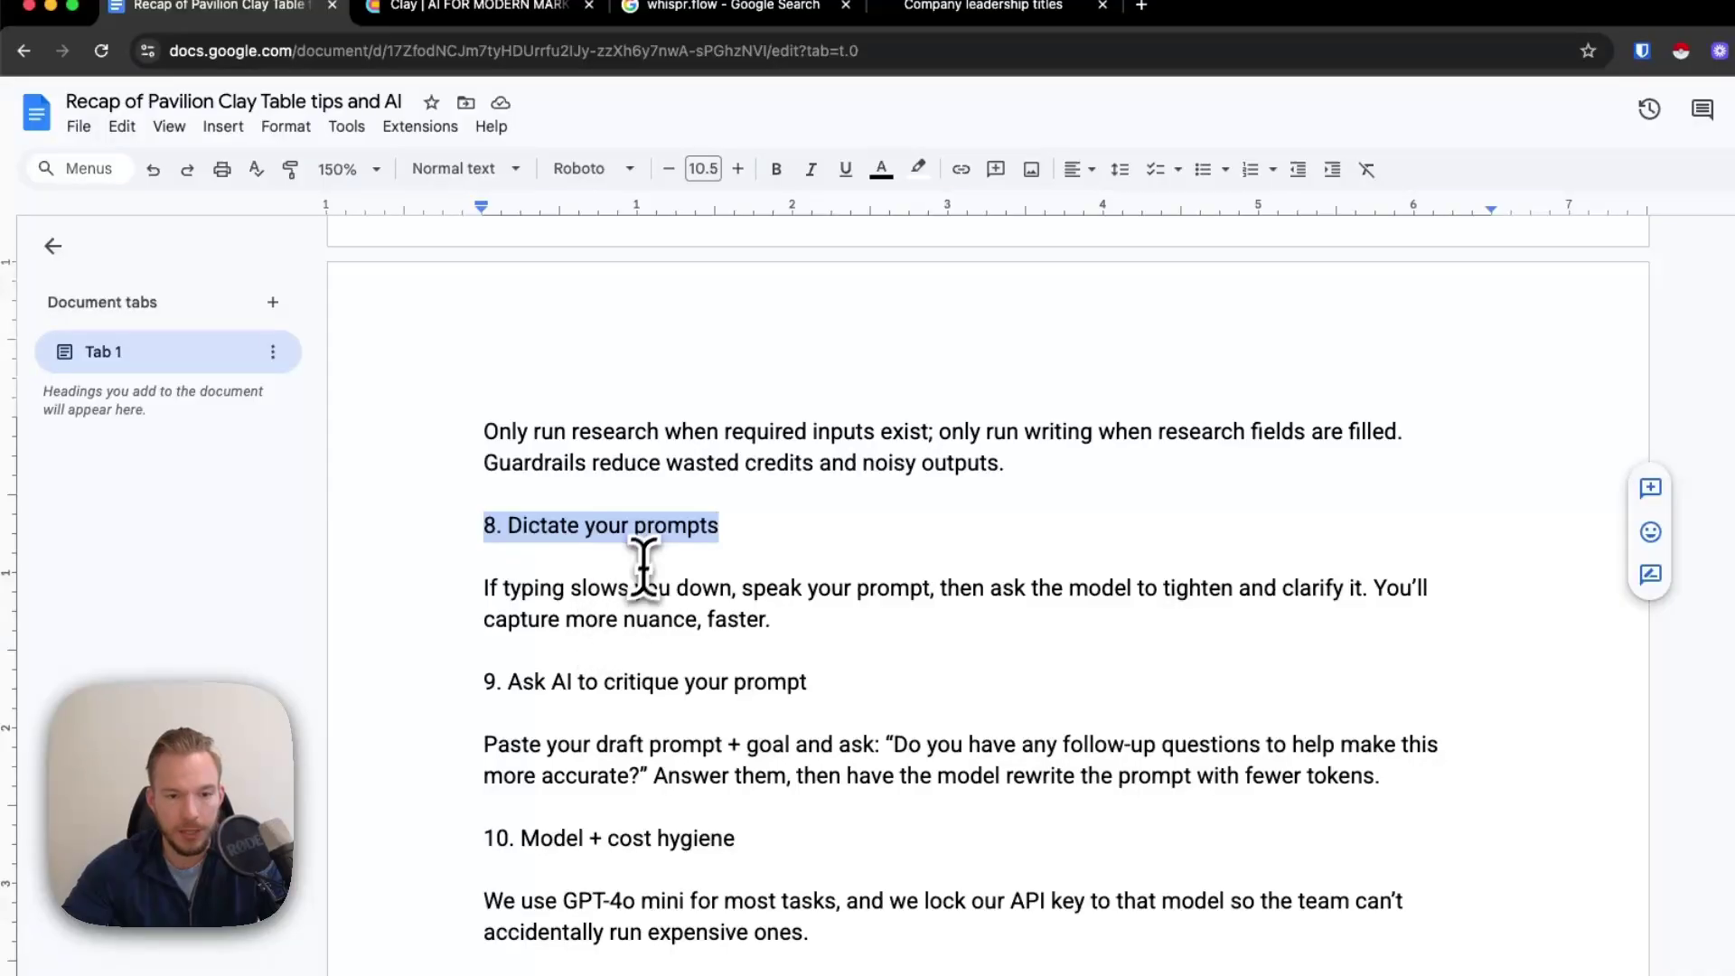
{"action": "key", "text": "super+b"}
{"action": "left_click", "coordinate": [770, 528]}
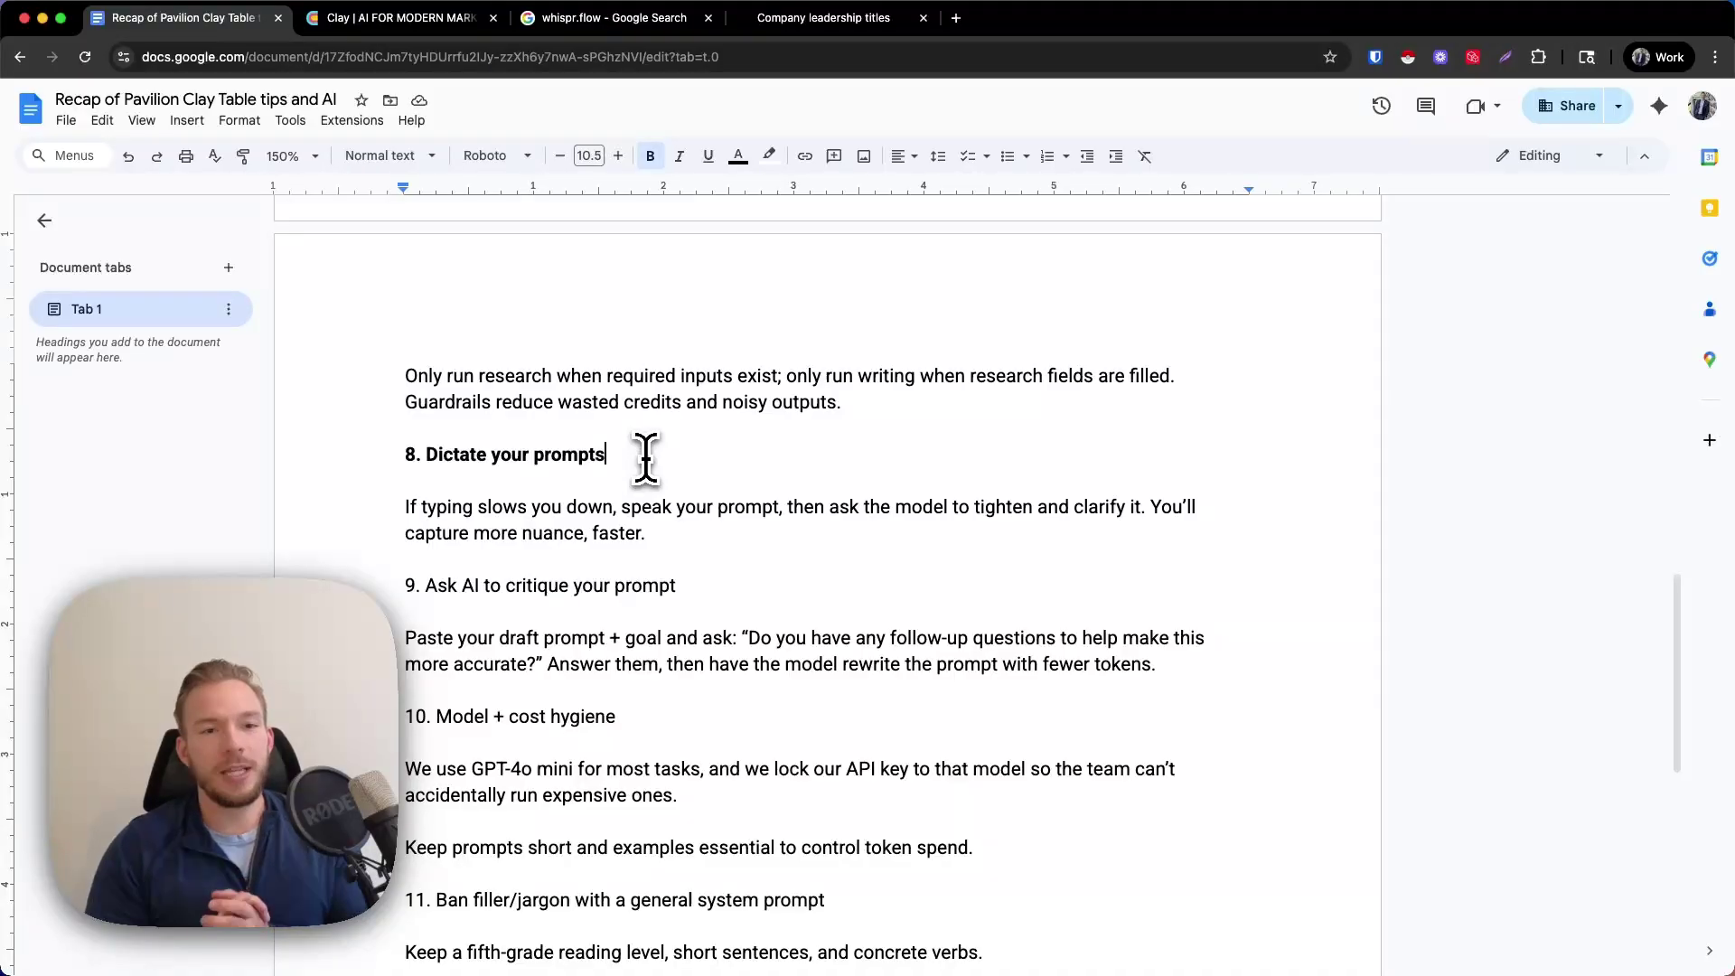
{"action": "left_click", "coordinate": [815, 28]}
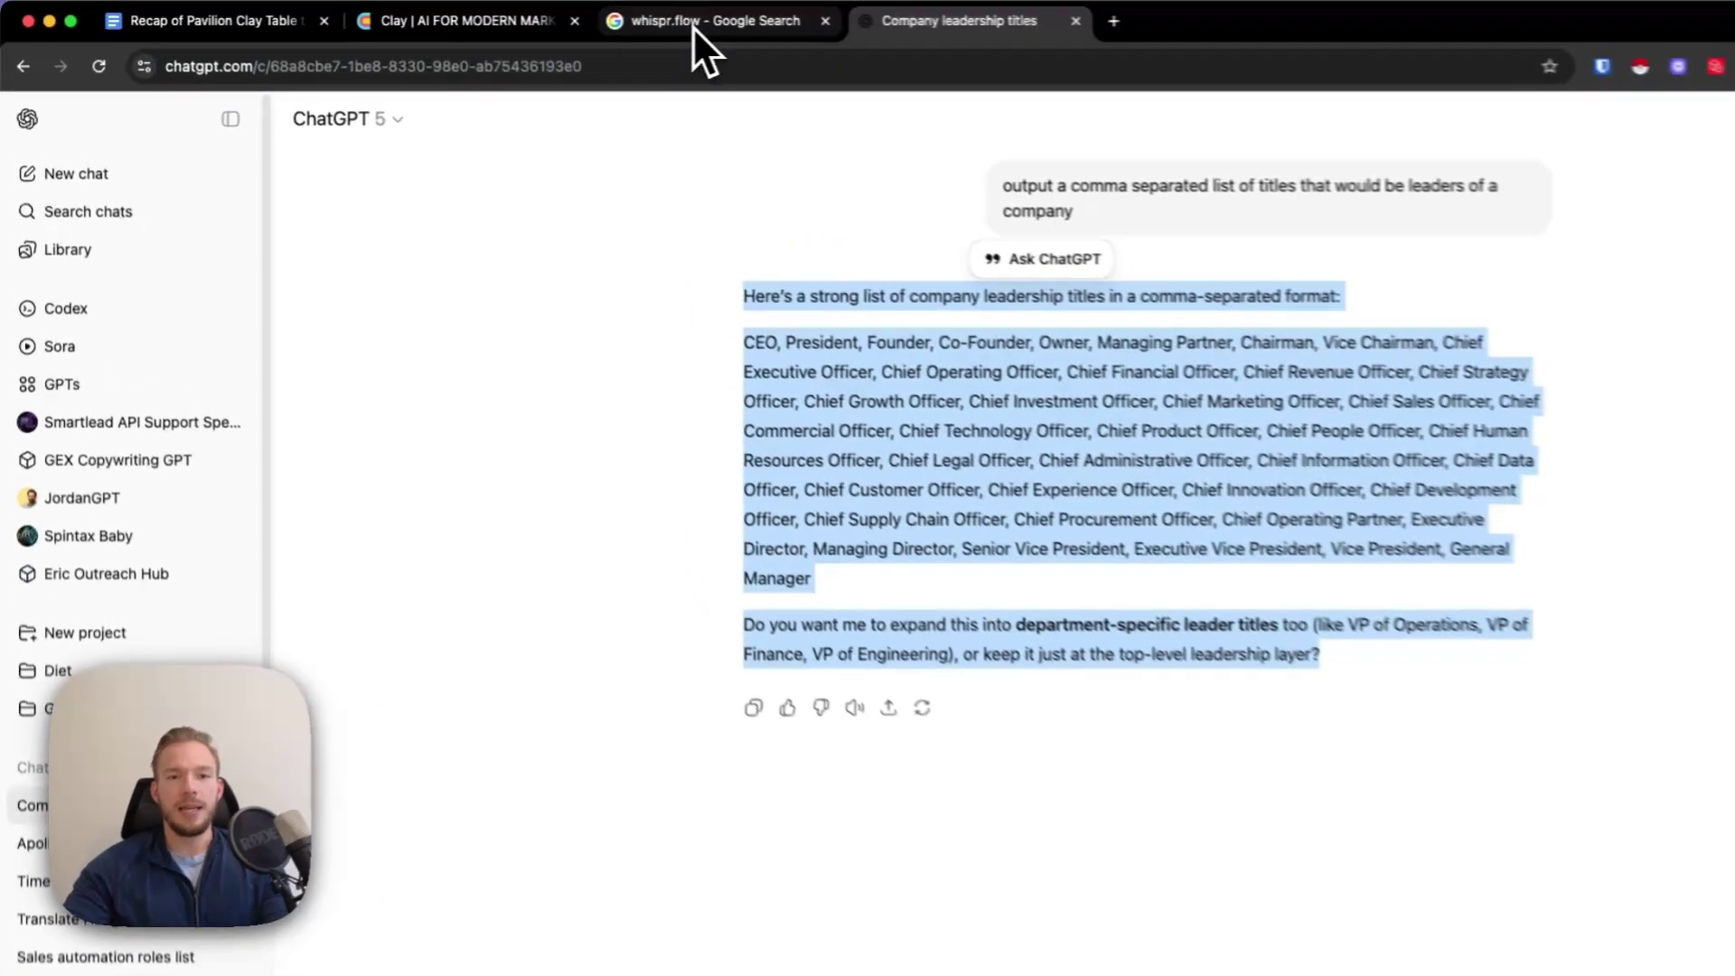
- Bring up the whispr.flow Google search results, with Wispr Flow listed first
{"action": "left_click", "coordinate": [692, 25]}
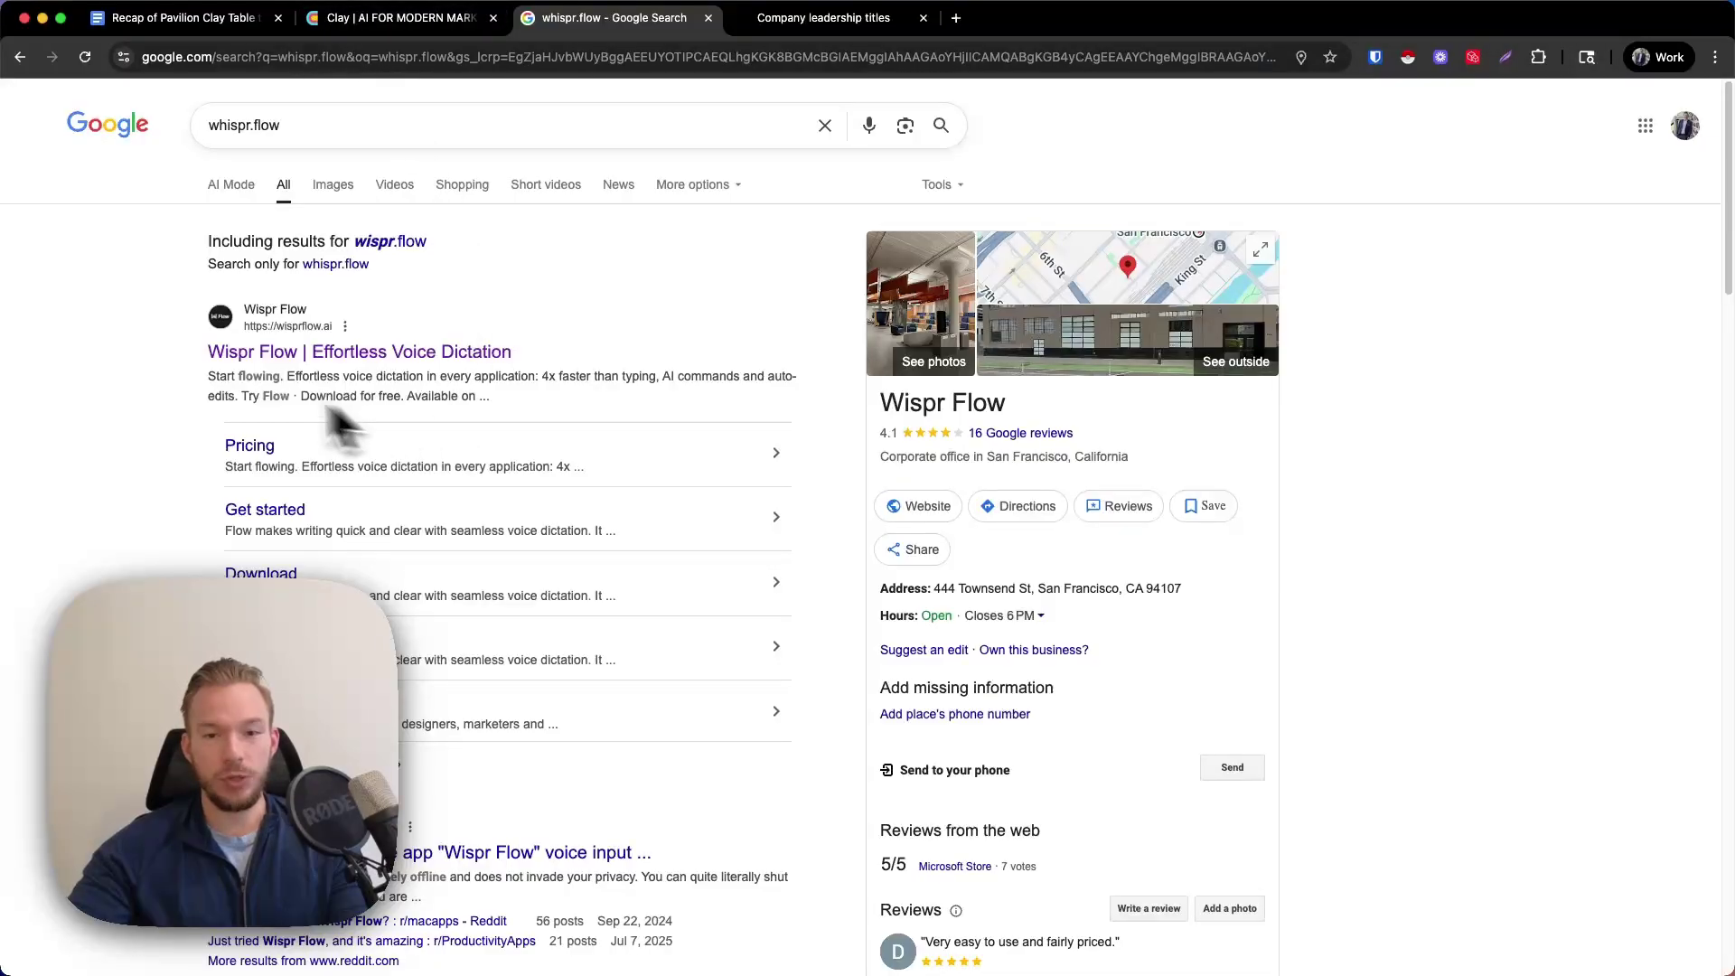
- Dictate a test paragraph under heading 8 with Wispr Flow, then delete it
{"action": "left_click", "coordinate": [226, 24]}
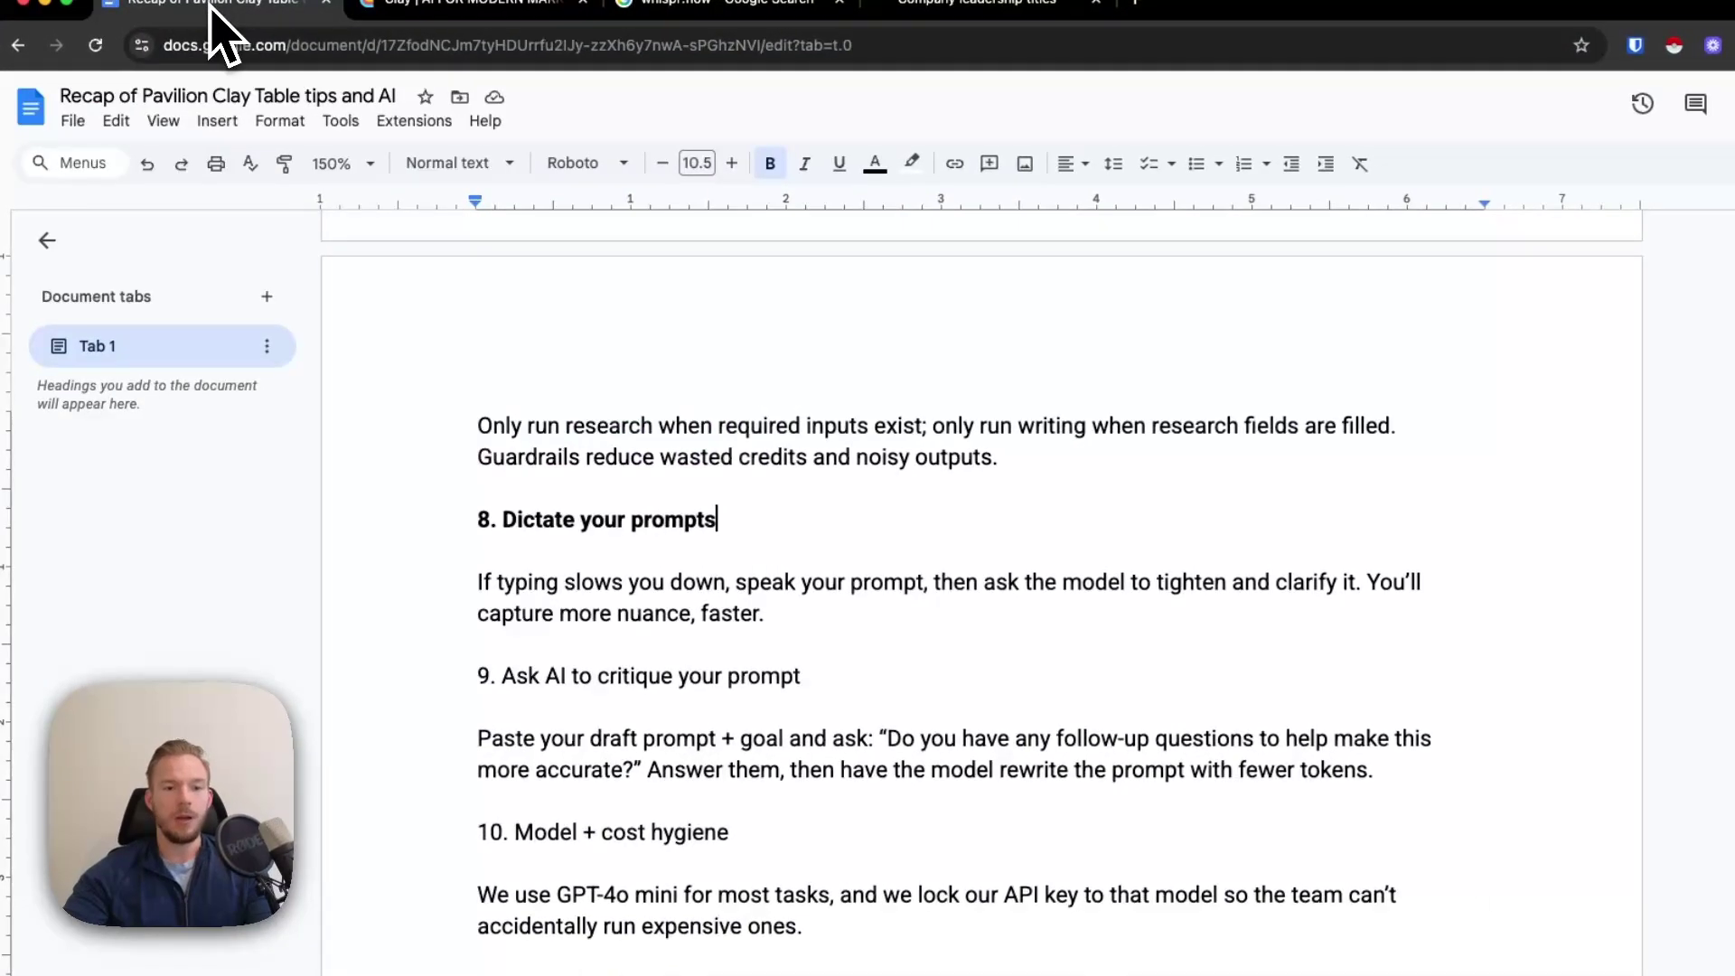
{"action": "key", "text": "Return"}
{"action": "key", "text": "Return"}
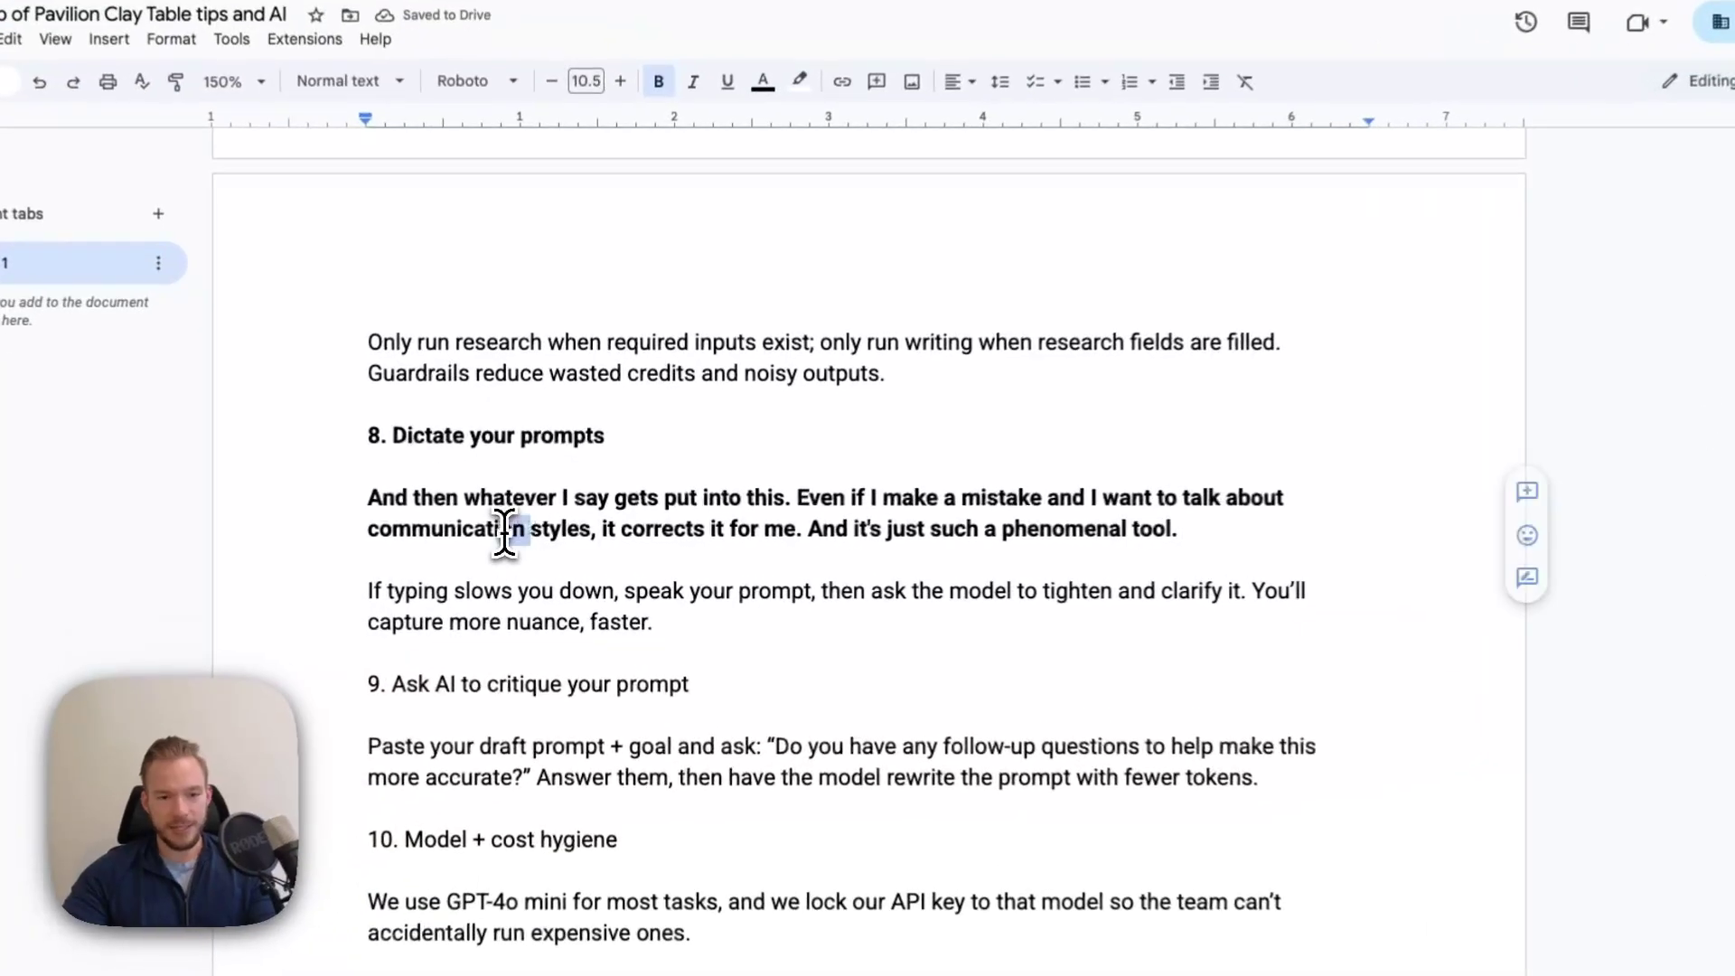
{"action": "left_click_drag", "start_coordinate": [546, 533], "coordinate": [400, 531]}
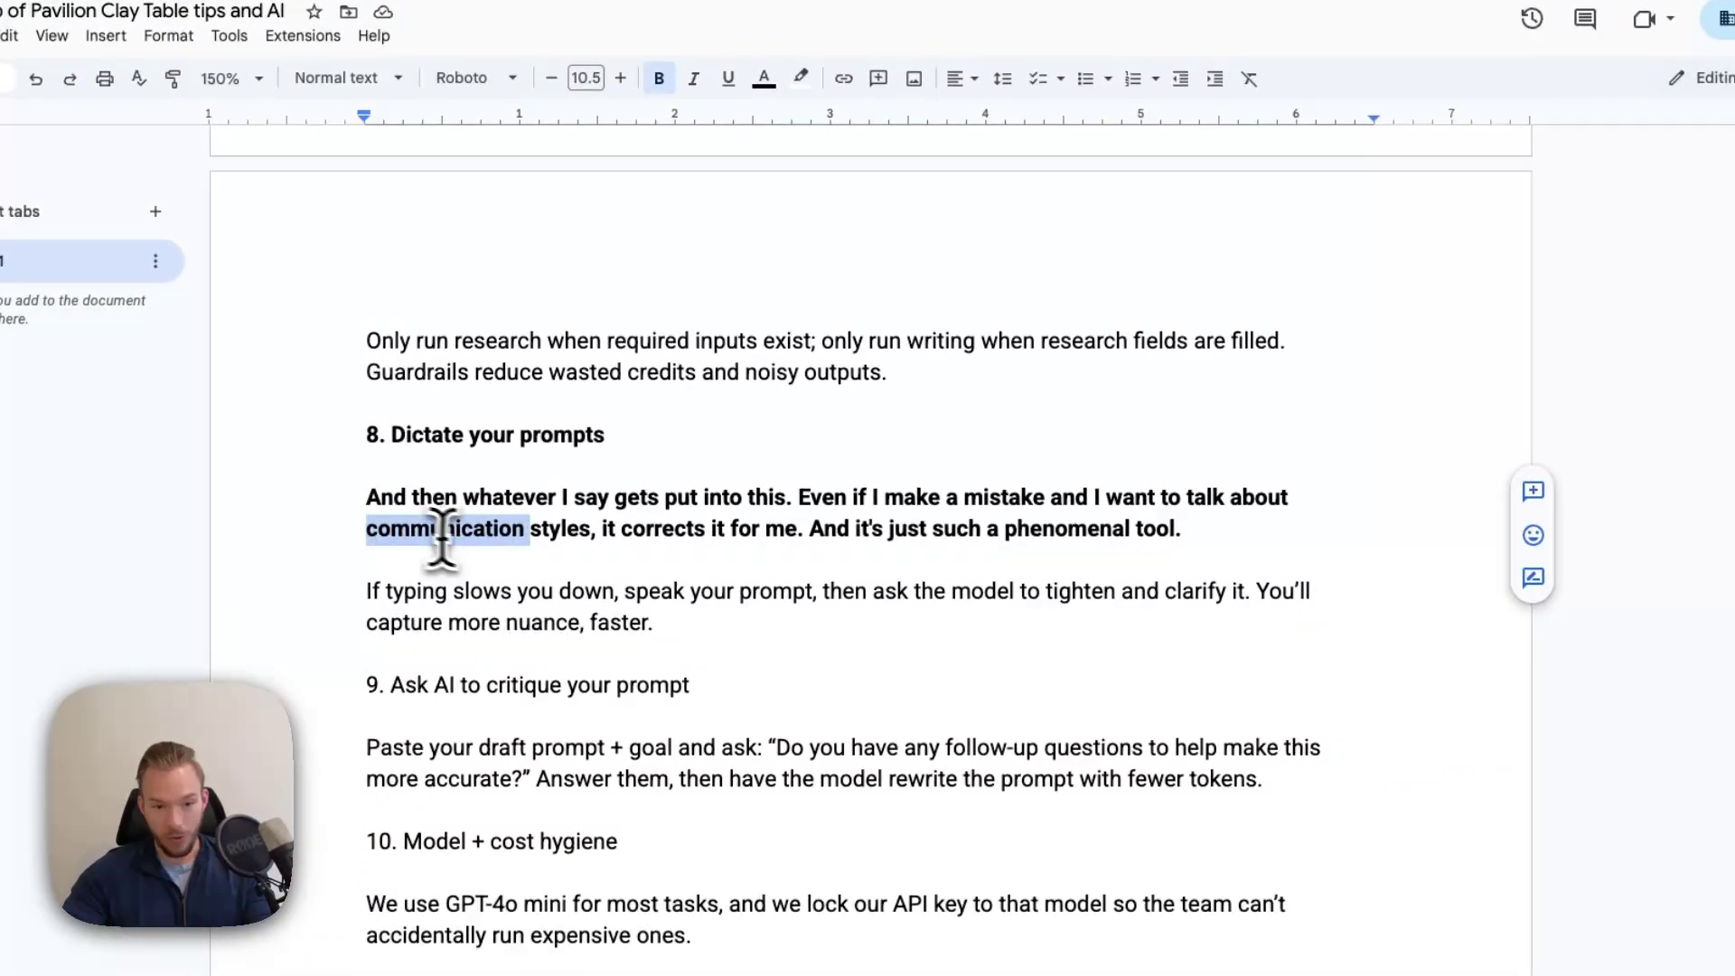
{"action": "left_click_drag", "start_coordinate": [1191, 533], "coordinate": [325, 491]}
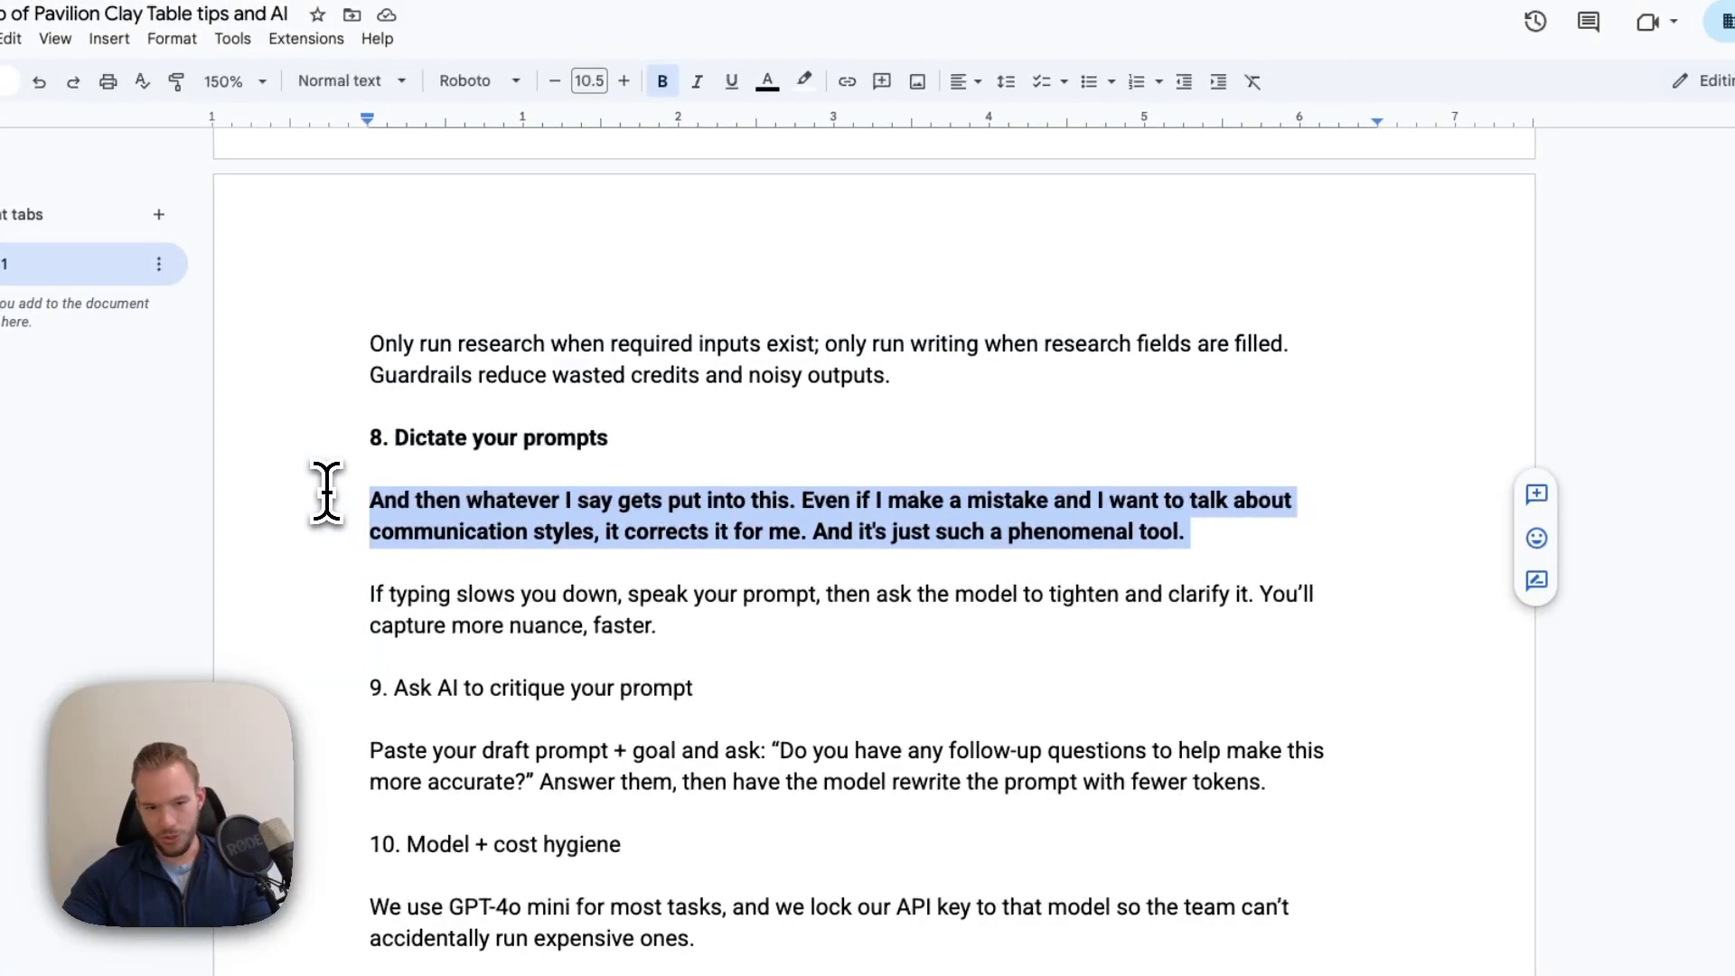
{"action": "left_click_drag", "start_coordinate": [1223, 547], "coordinate": [1260, 533]}
{"action": "left_click", "coordinate": [336, 500]}
{"action": "key", "text": "ctrl+b"}
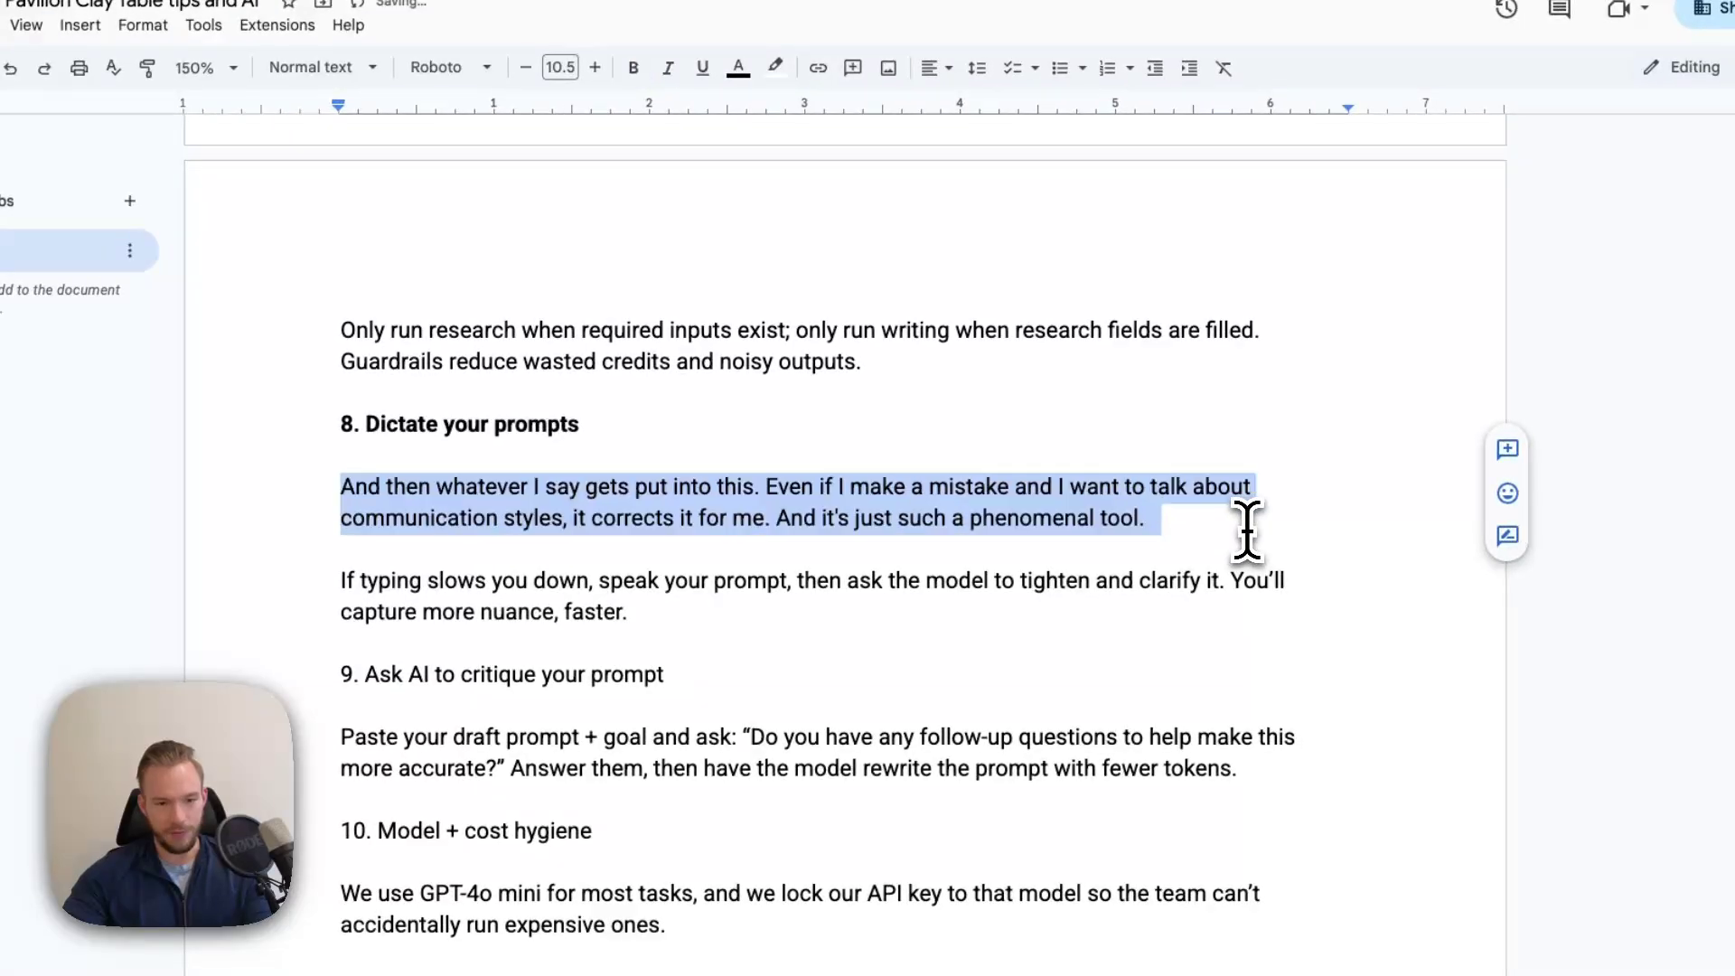
{"action": "key", "text": "BackSpace"}
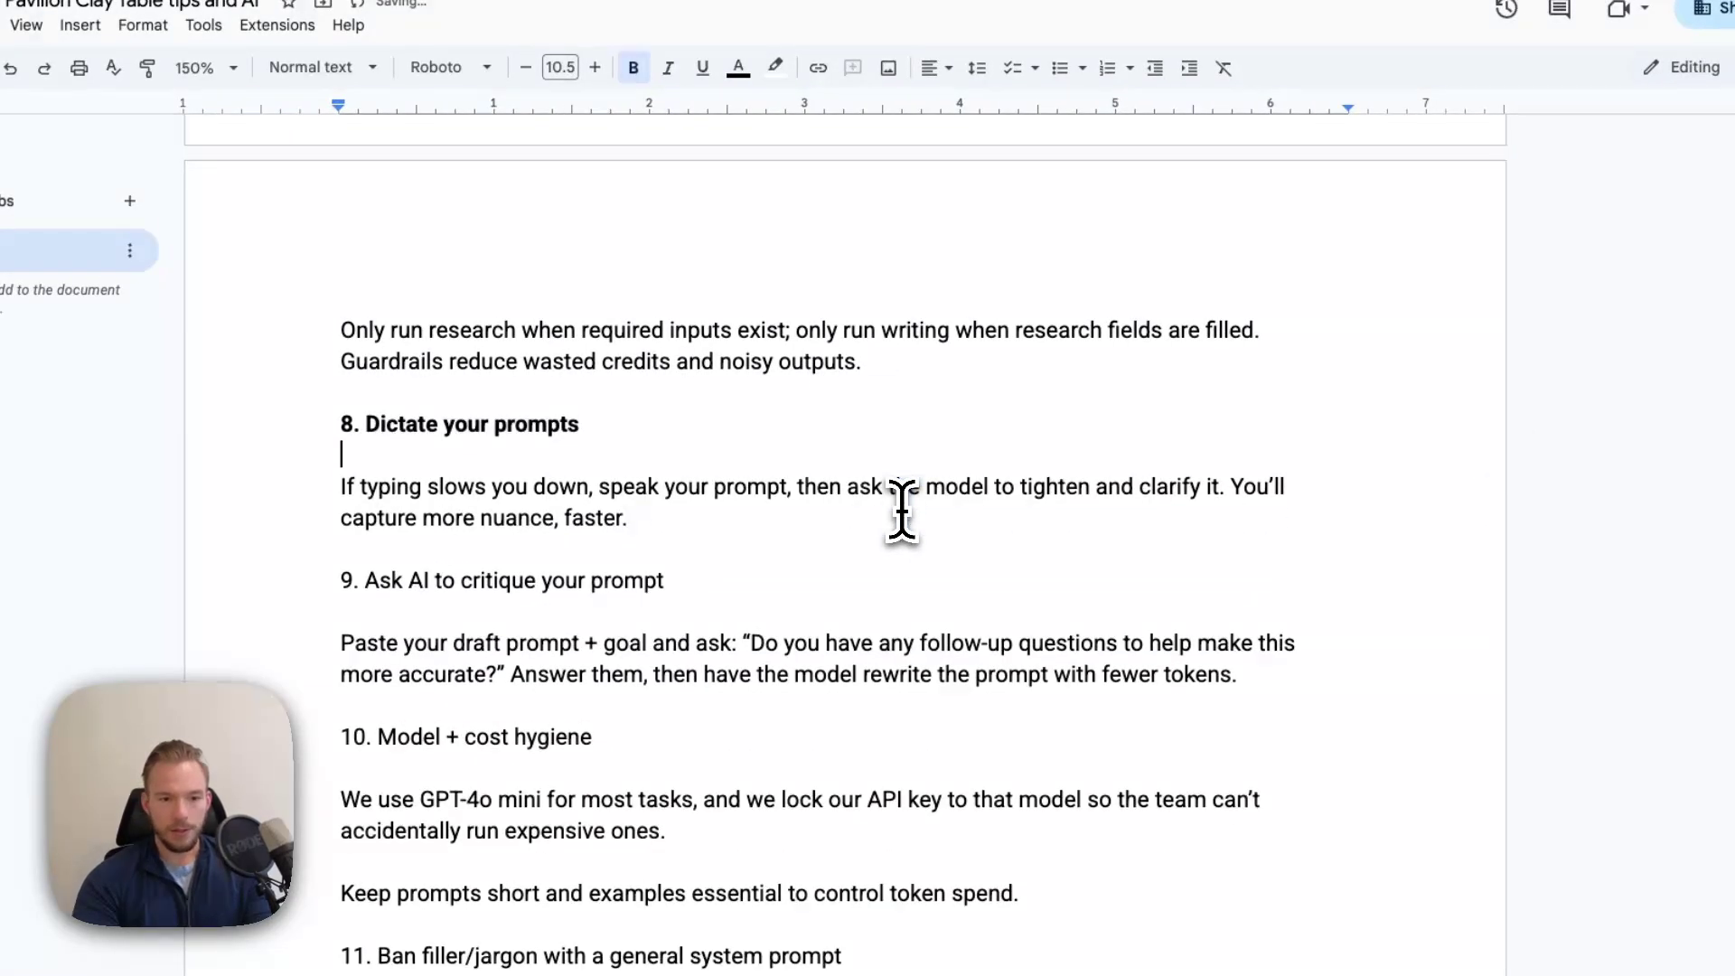
- Bold the tip 9 heading 'Ask AI to critique your prompt'
{"action": "left_click_drag", "start_coordinate": [665, 580], "coordinate": [707, 589]}
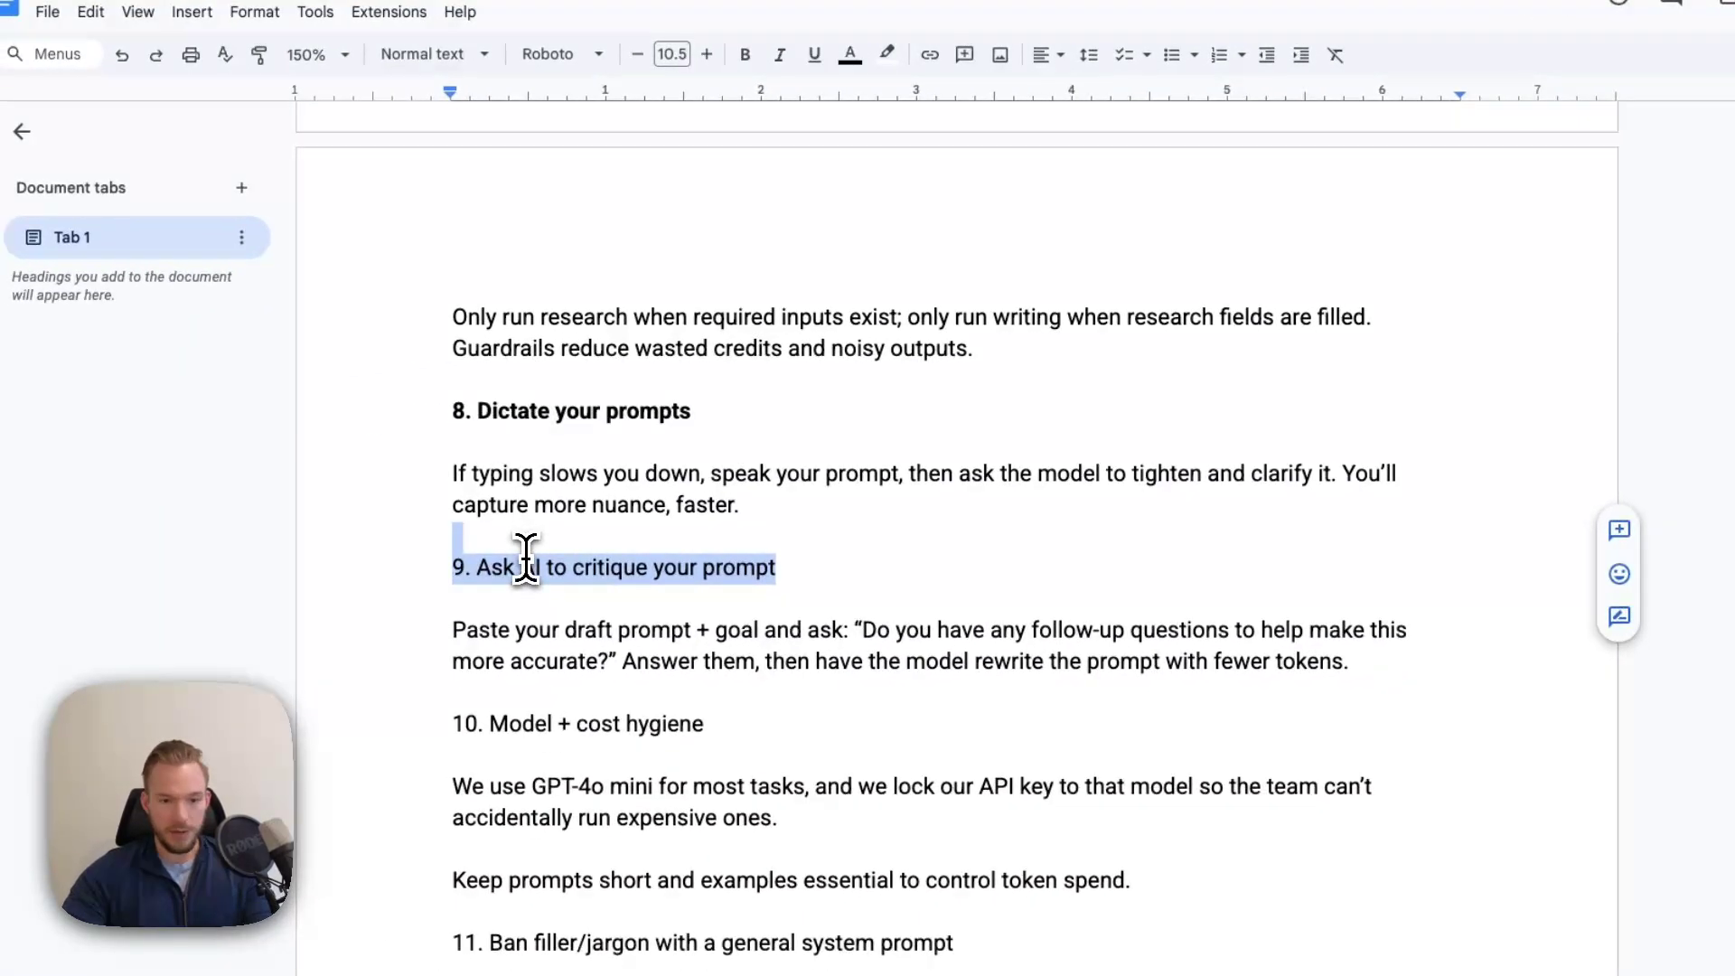
{"action": "left_click_drag", "start_coordinate": [818, 578], "coordinate": [325, 565]}
{"action": "key", "text": "ctrl+b"}
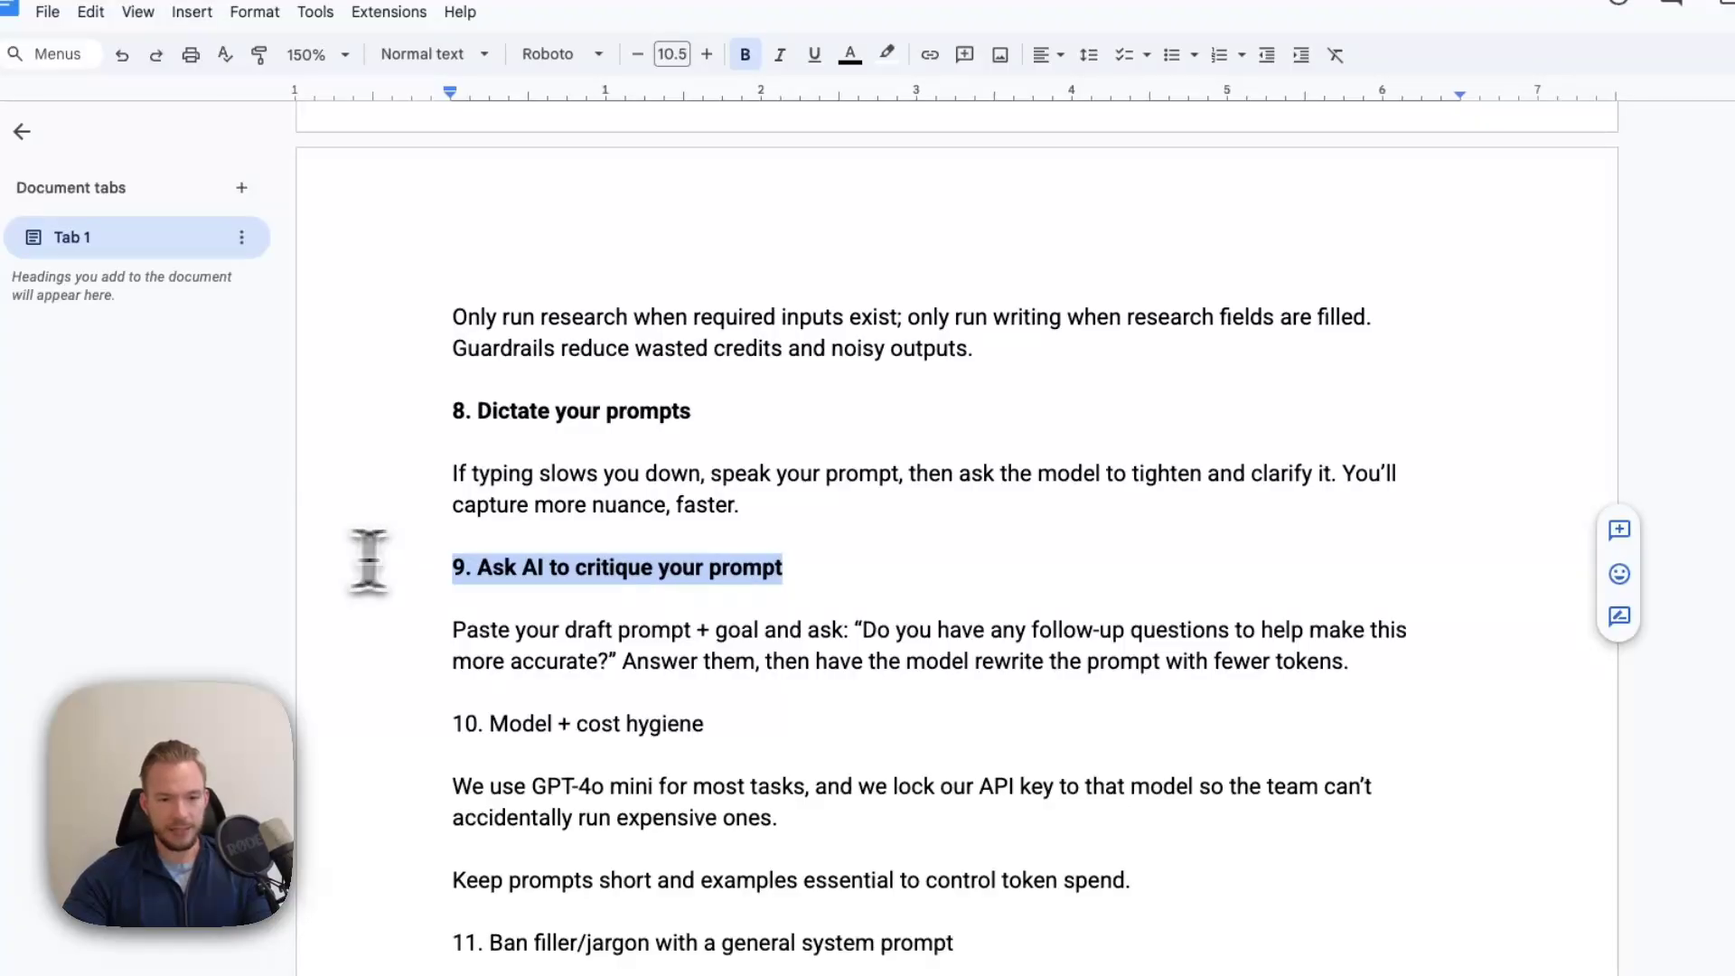
{"action": "scroll", "coordinate": [553, 569], "scroll_direction": "down", "scroll_amount": 1}
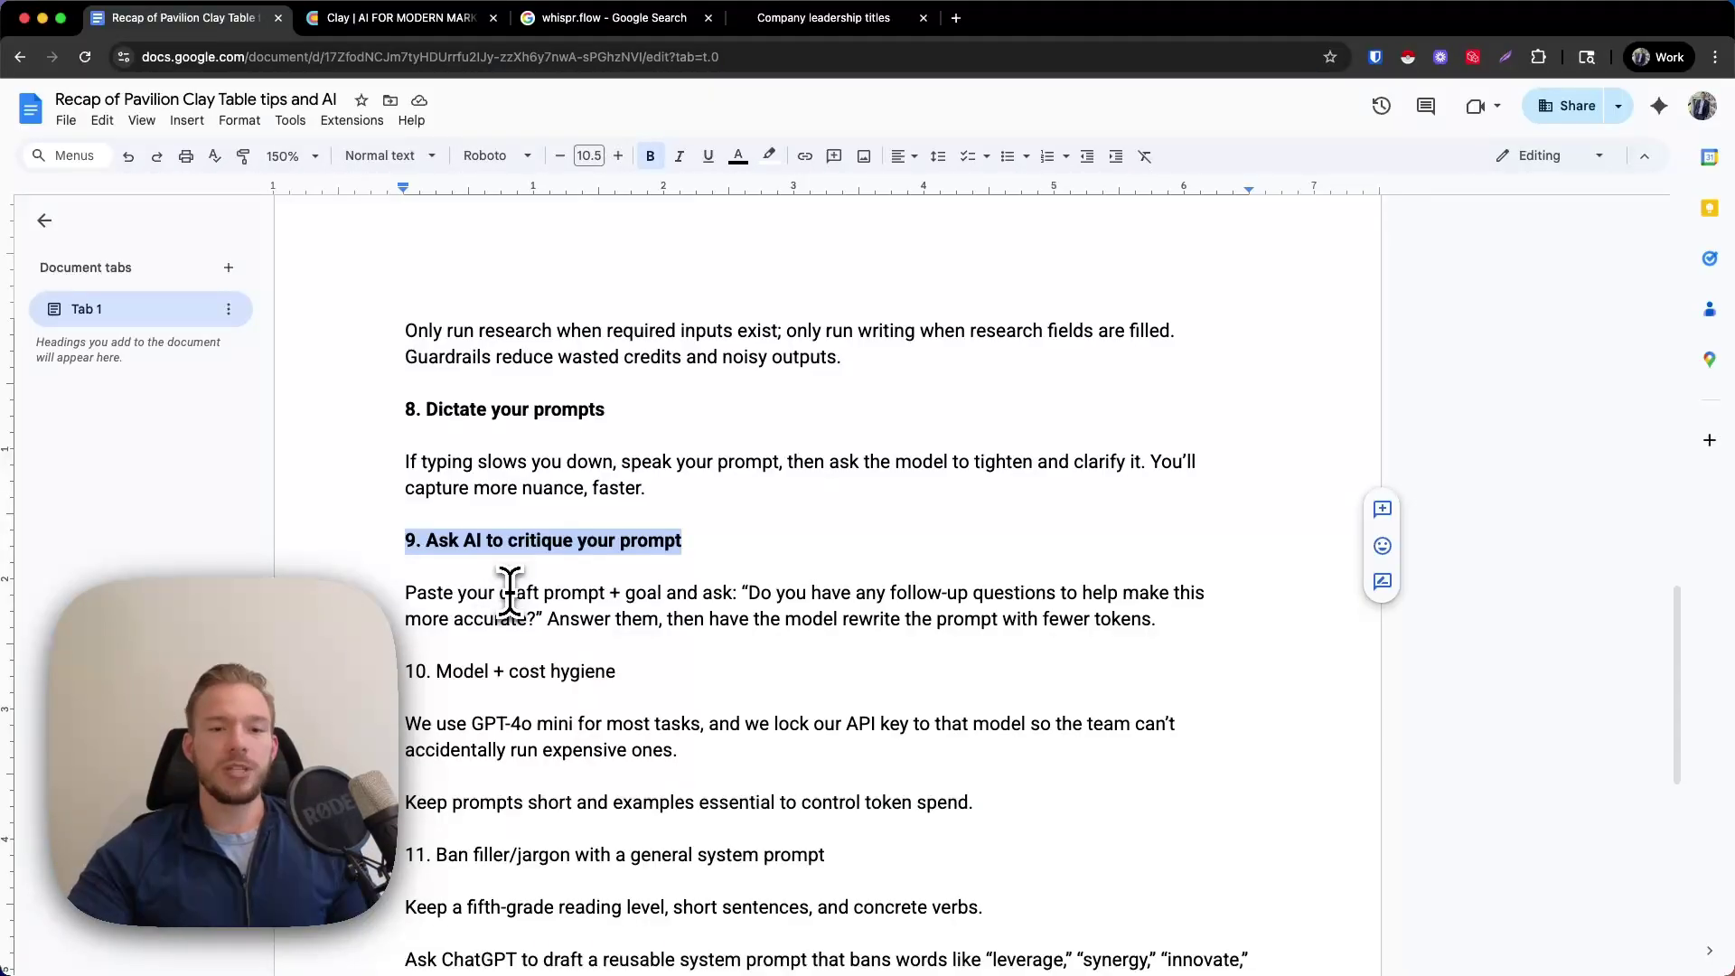
- Glance at the leadership titles chat and the Clay table, then return to the recap
{"action": "left_click", "coordinate": [795, 20]}
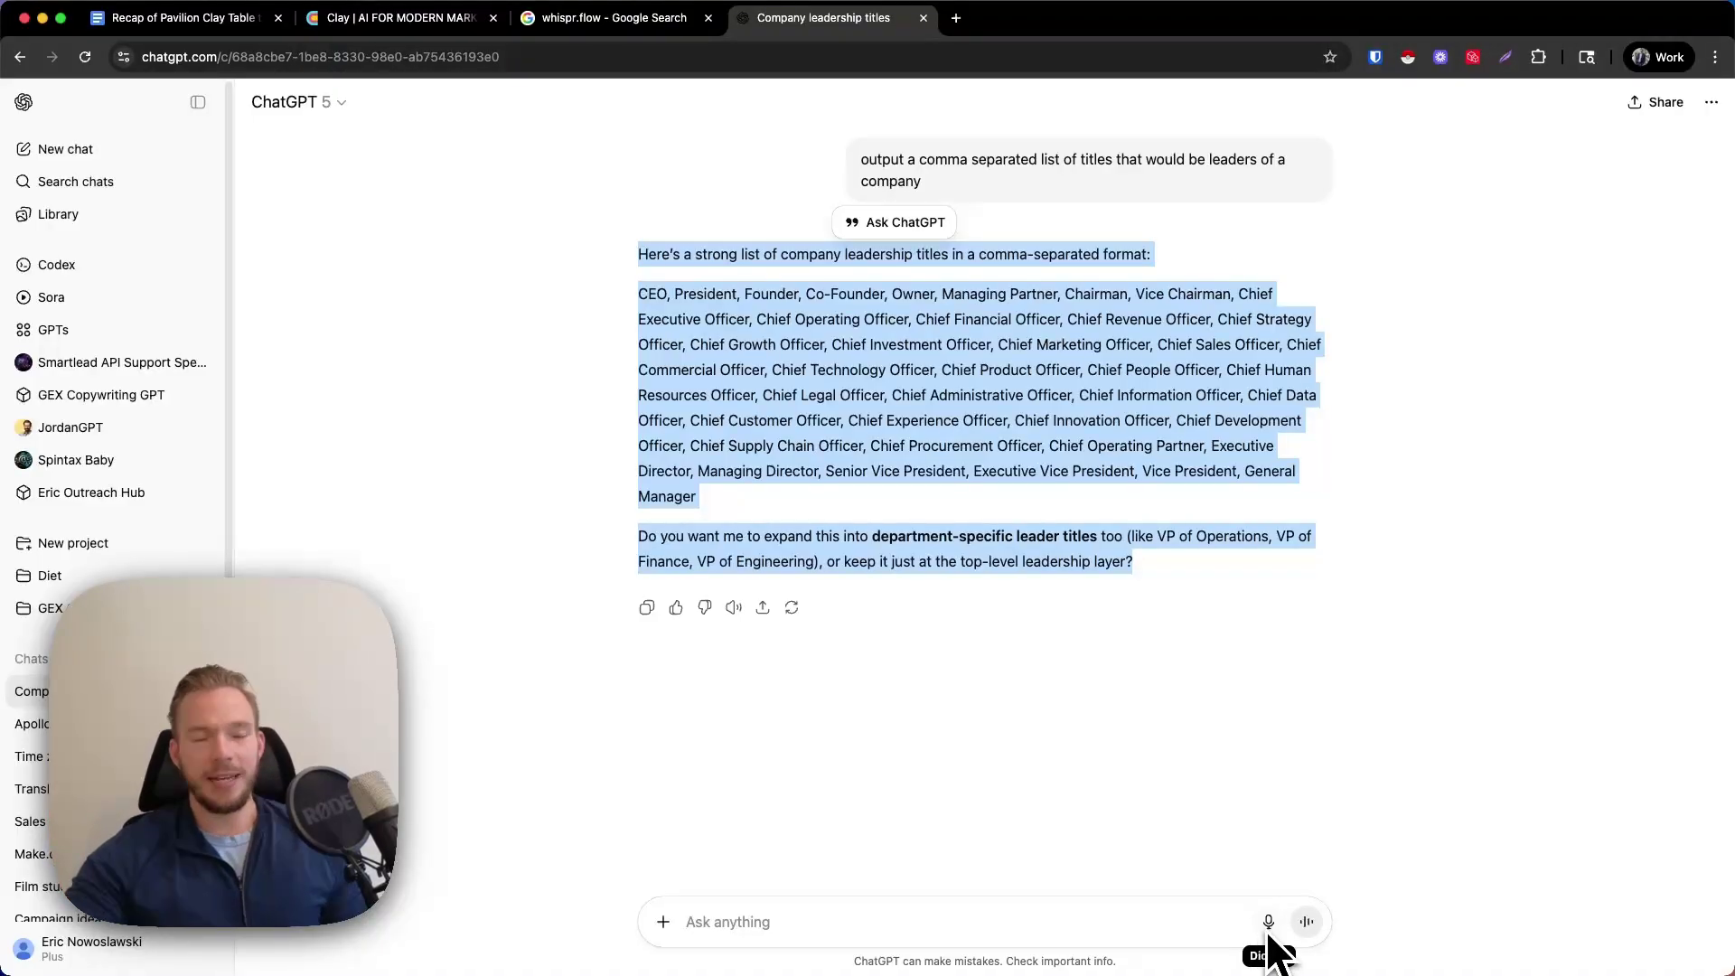
{"action": "left_click", "coordinate": [368, 20]}
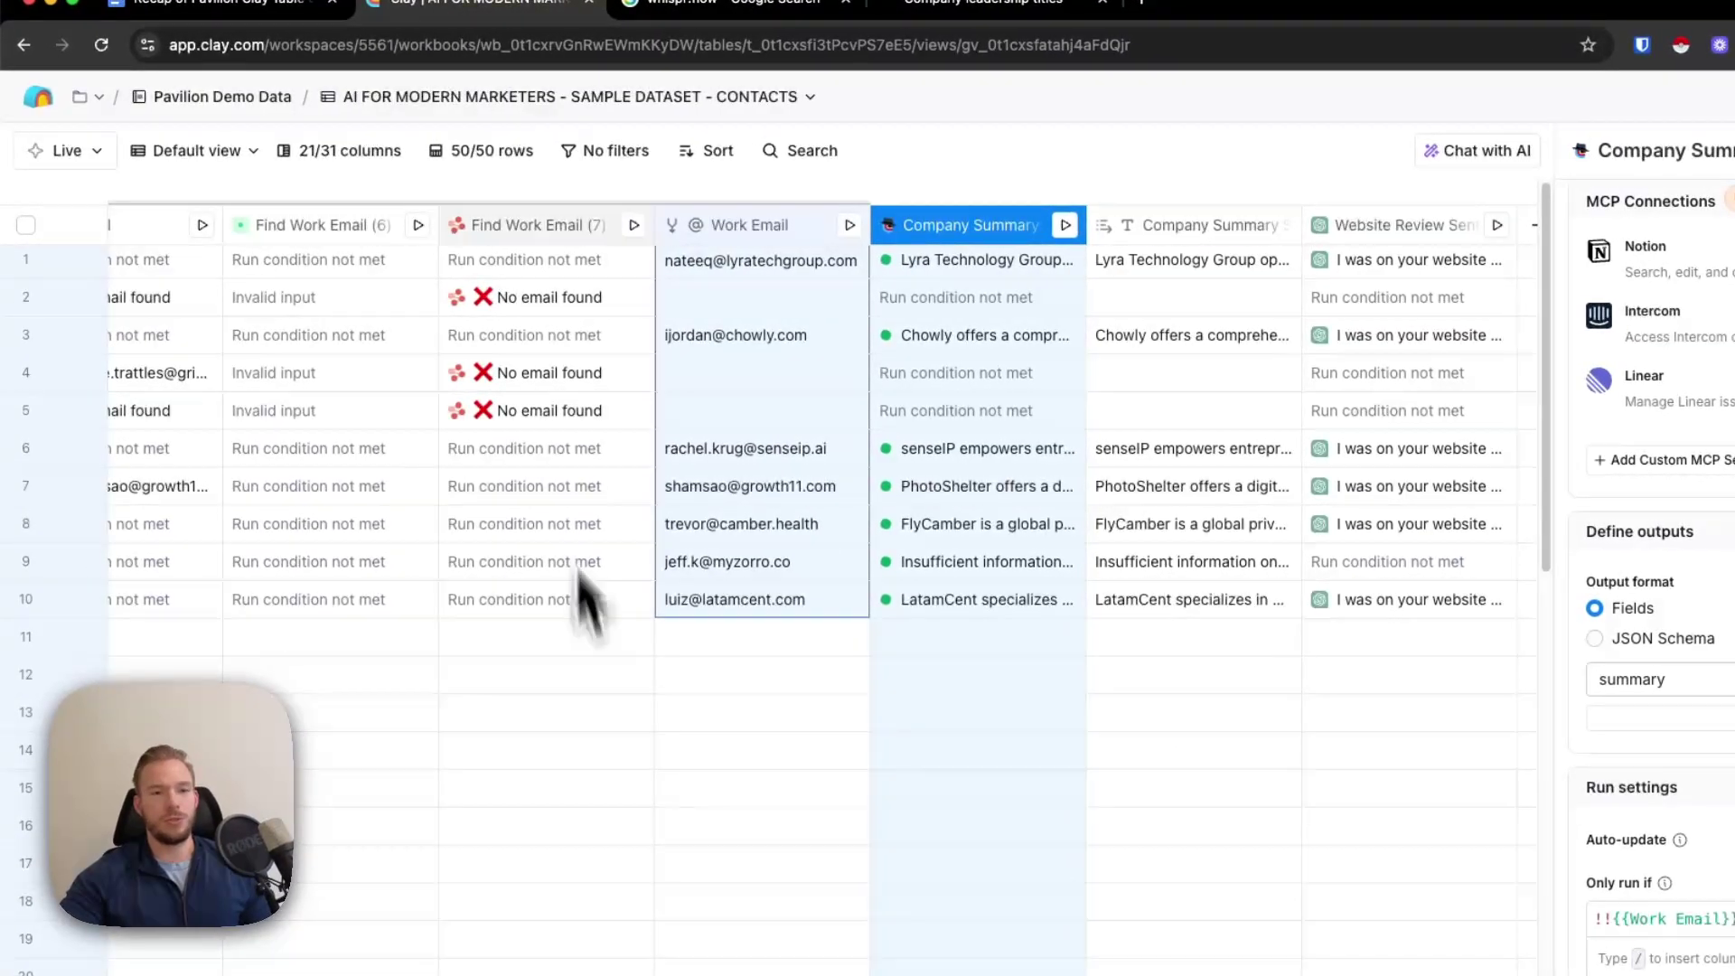
{"action": "left_click", "coordinate": [226, 3]}
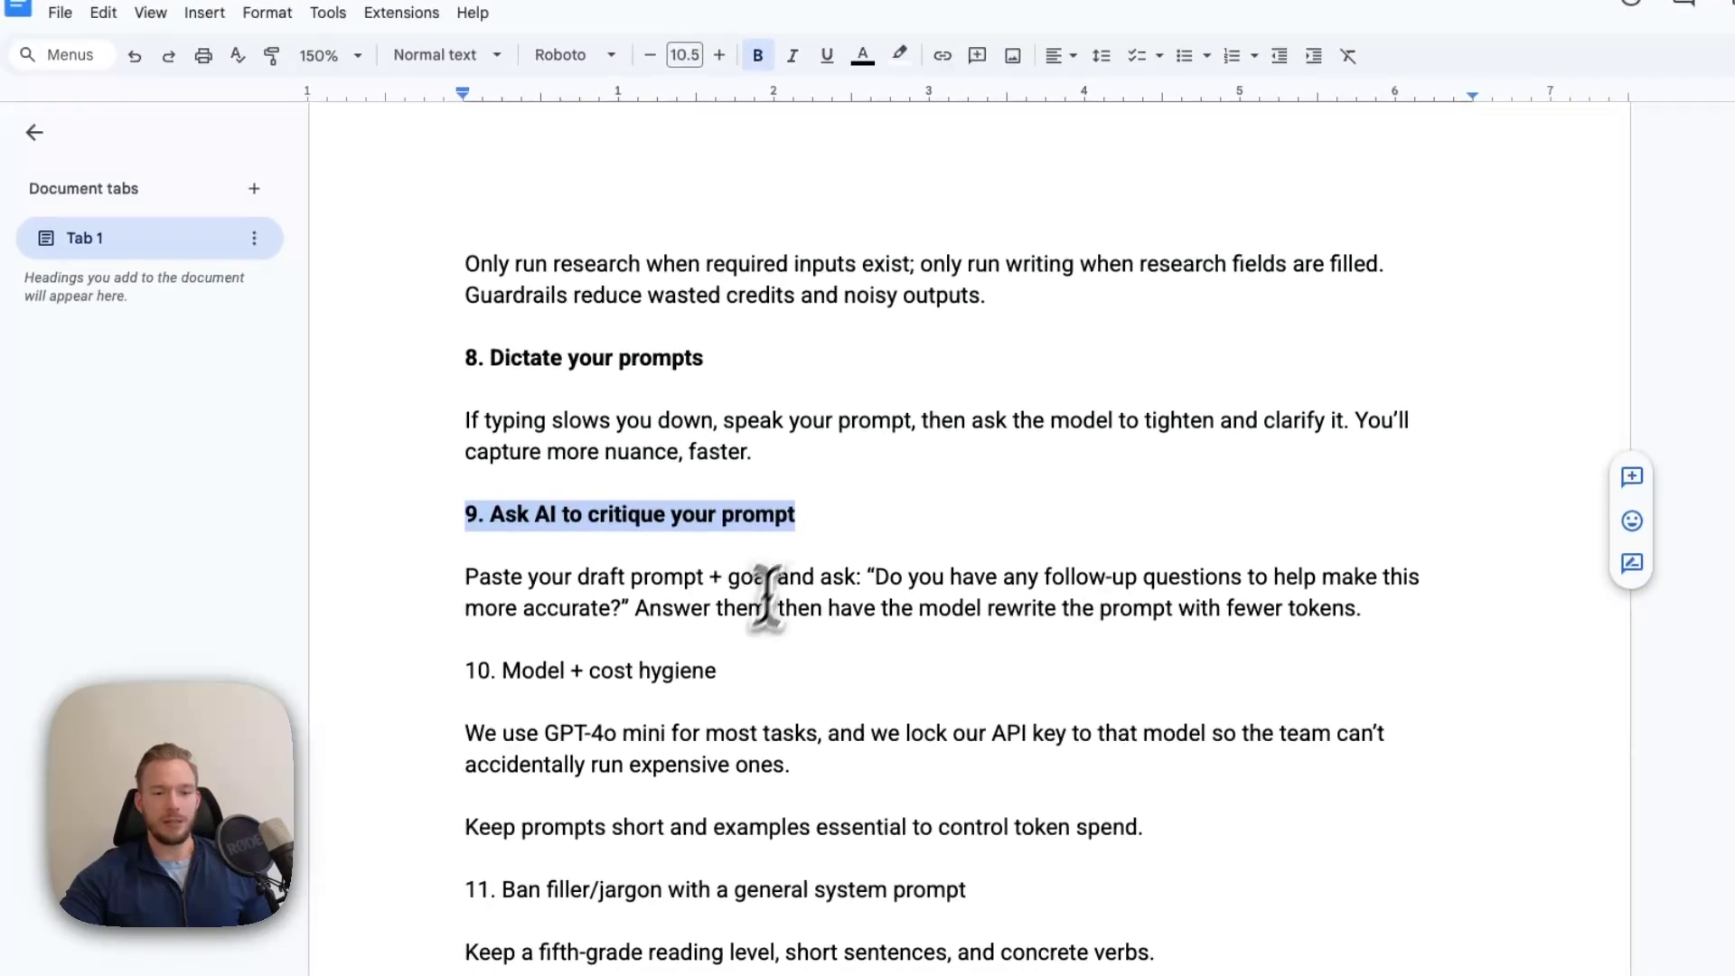
- Select just the '10. Model + cost hygiene' line and make it bold
{"action": "scroll", "coordinate": [740, 722], "scroll_direction": "down", "scroll_amount": 2}
{"action": "left_click_drag", "start_coordinate": [731, 564], "coordinate": [318, 542]}
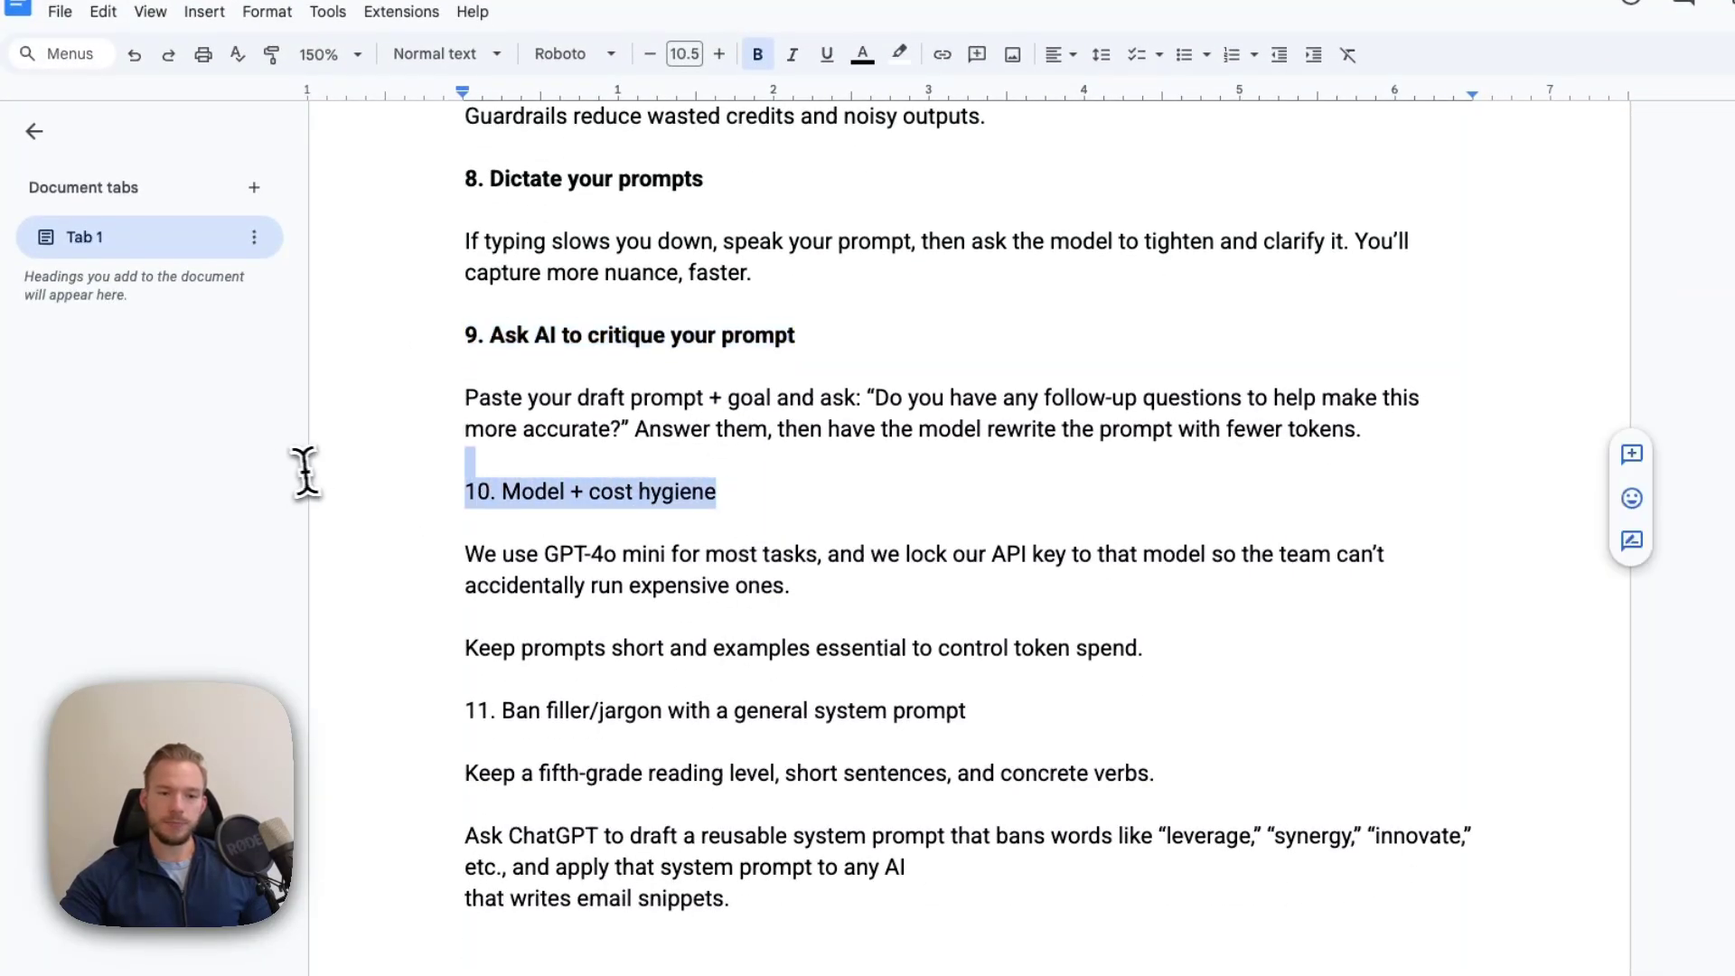
{"action": "left_click", "coordinate": [581, 517]}
{"action": "left_click_drag", "start_coordinate": [724, 496], "coordinate": [446, 496]}
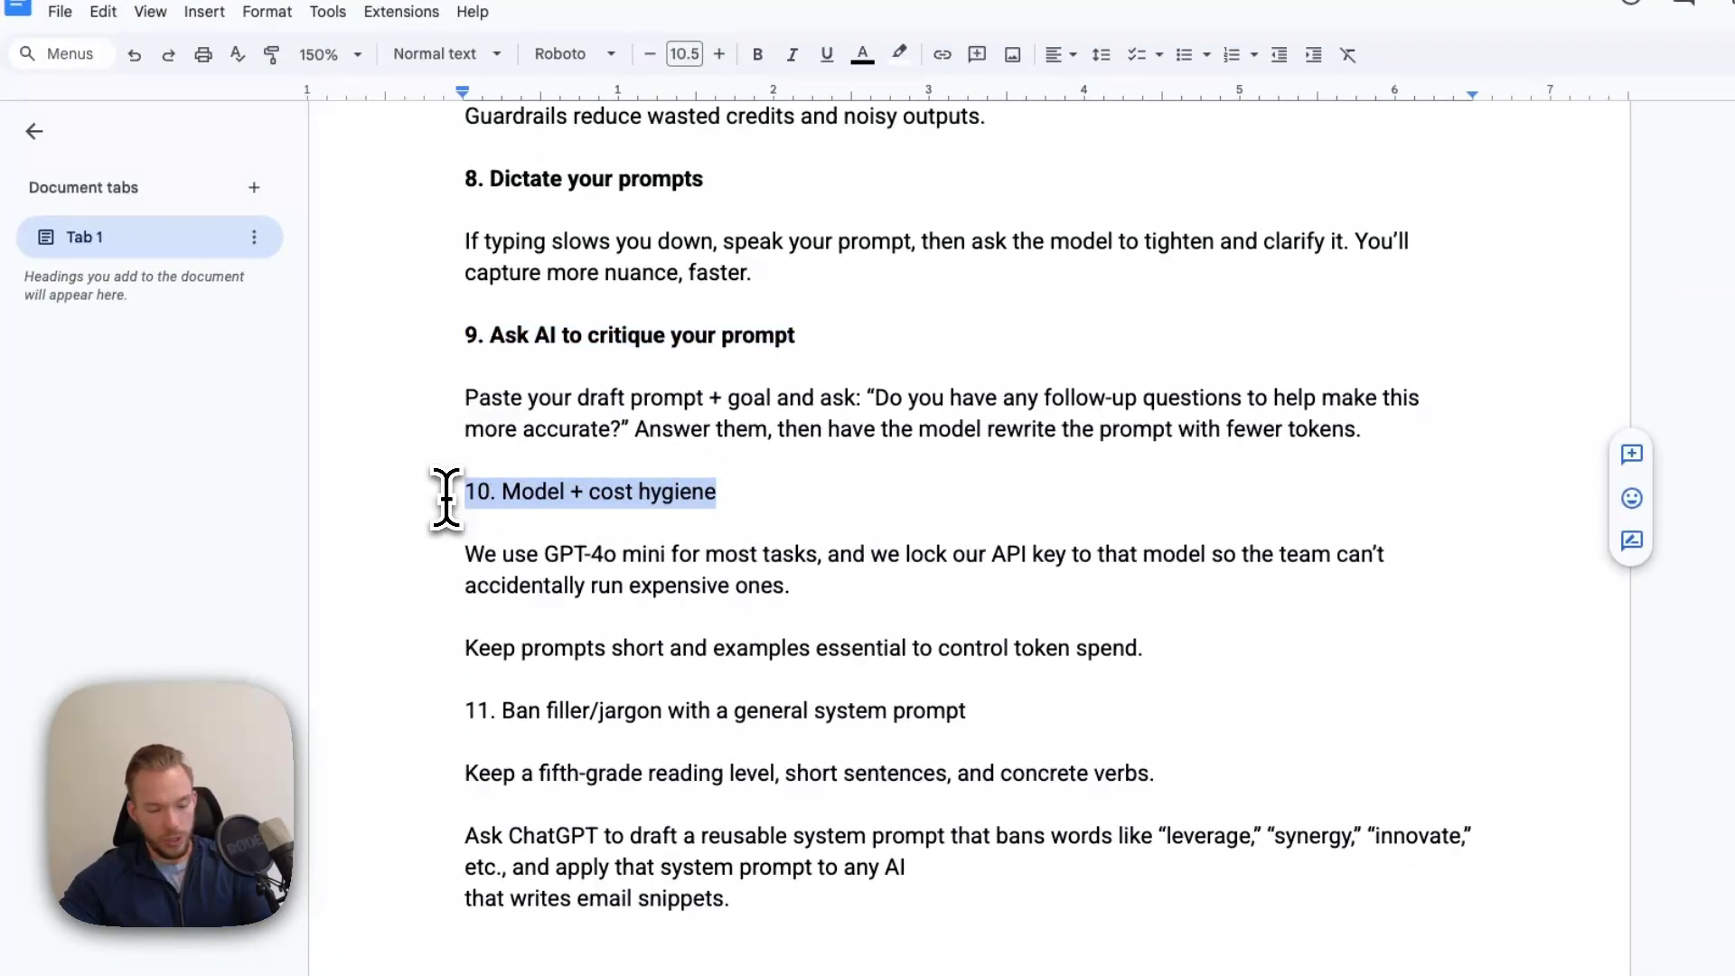
{"action": "key", "text": "ctrl+b"}
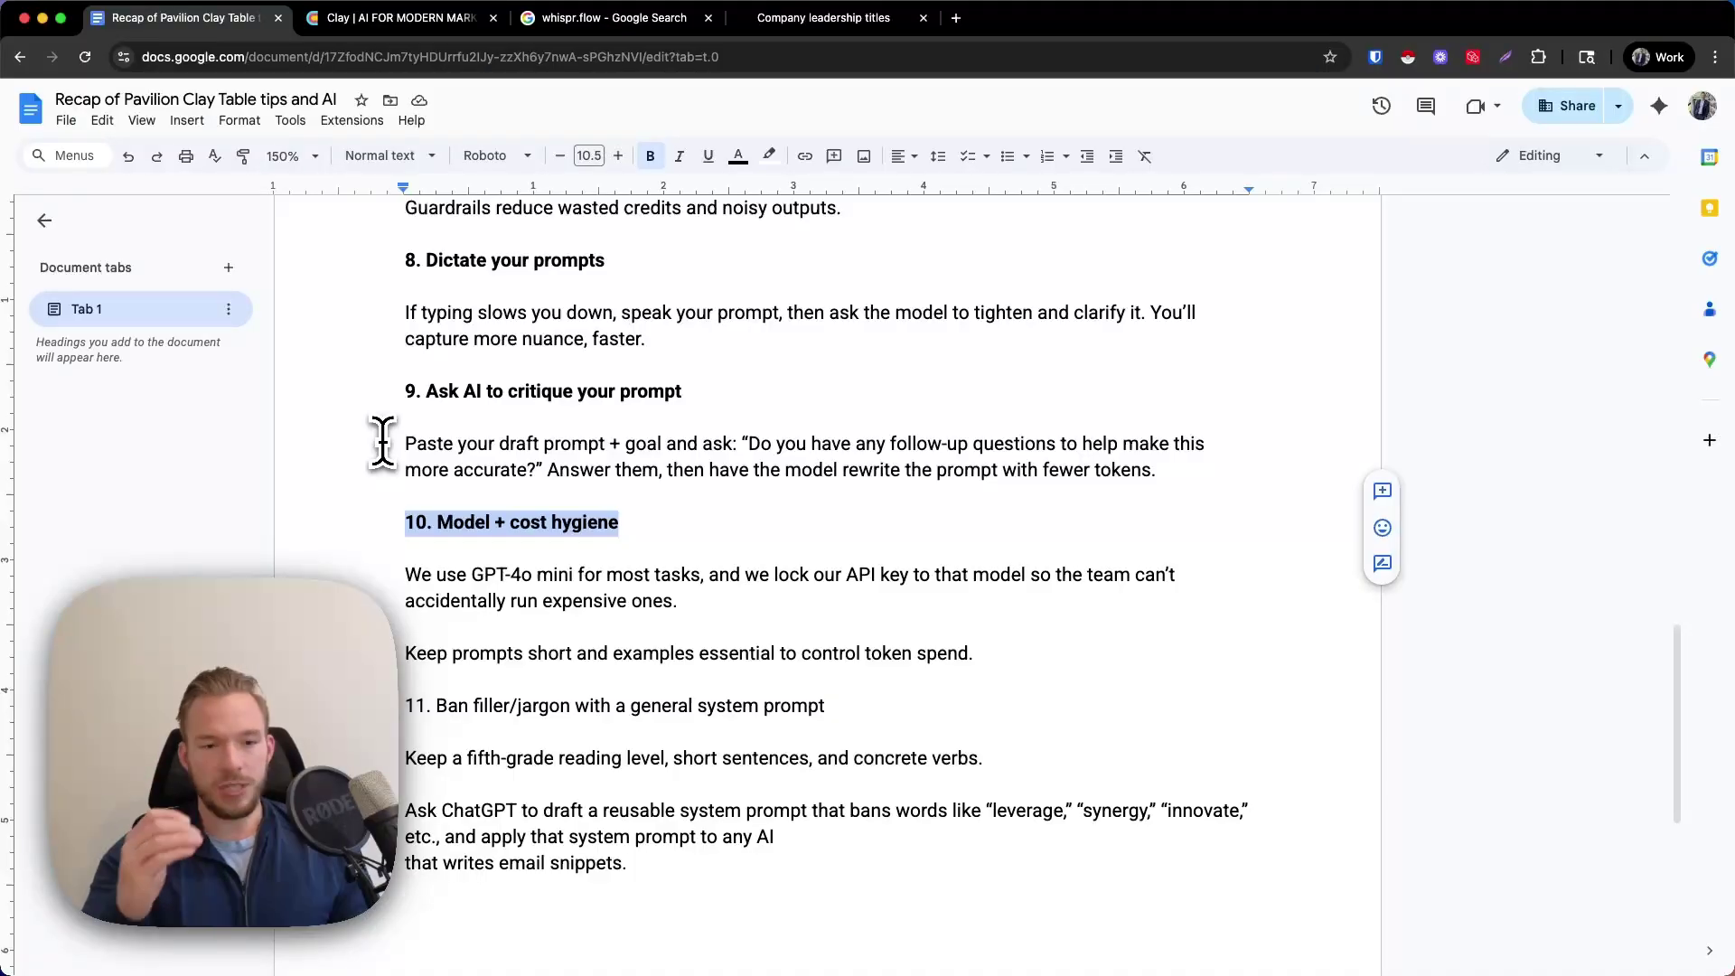
- Make the '11. Ban filler/jargon with a general system prompt' heading bold
{"action": "scroll", "coordinate": [424, 587], "scroll_direction": "down", "scroll_amount": 5}
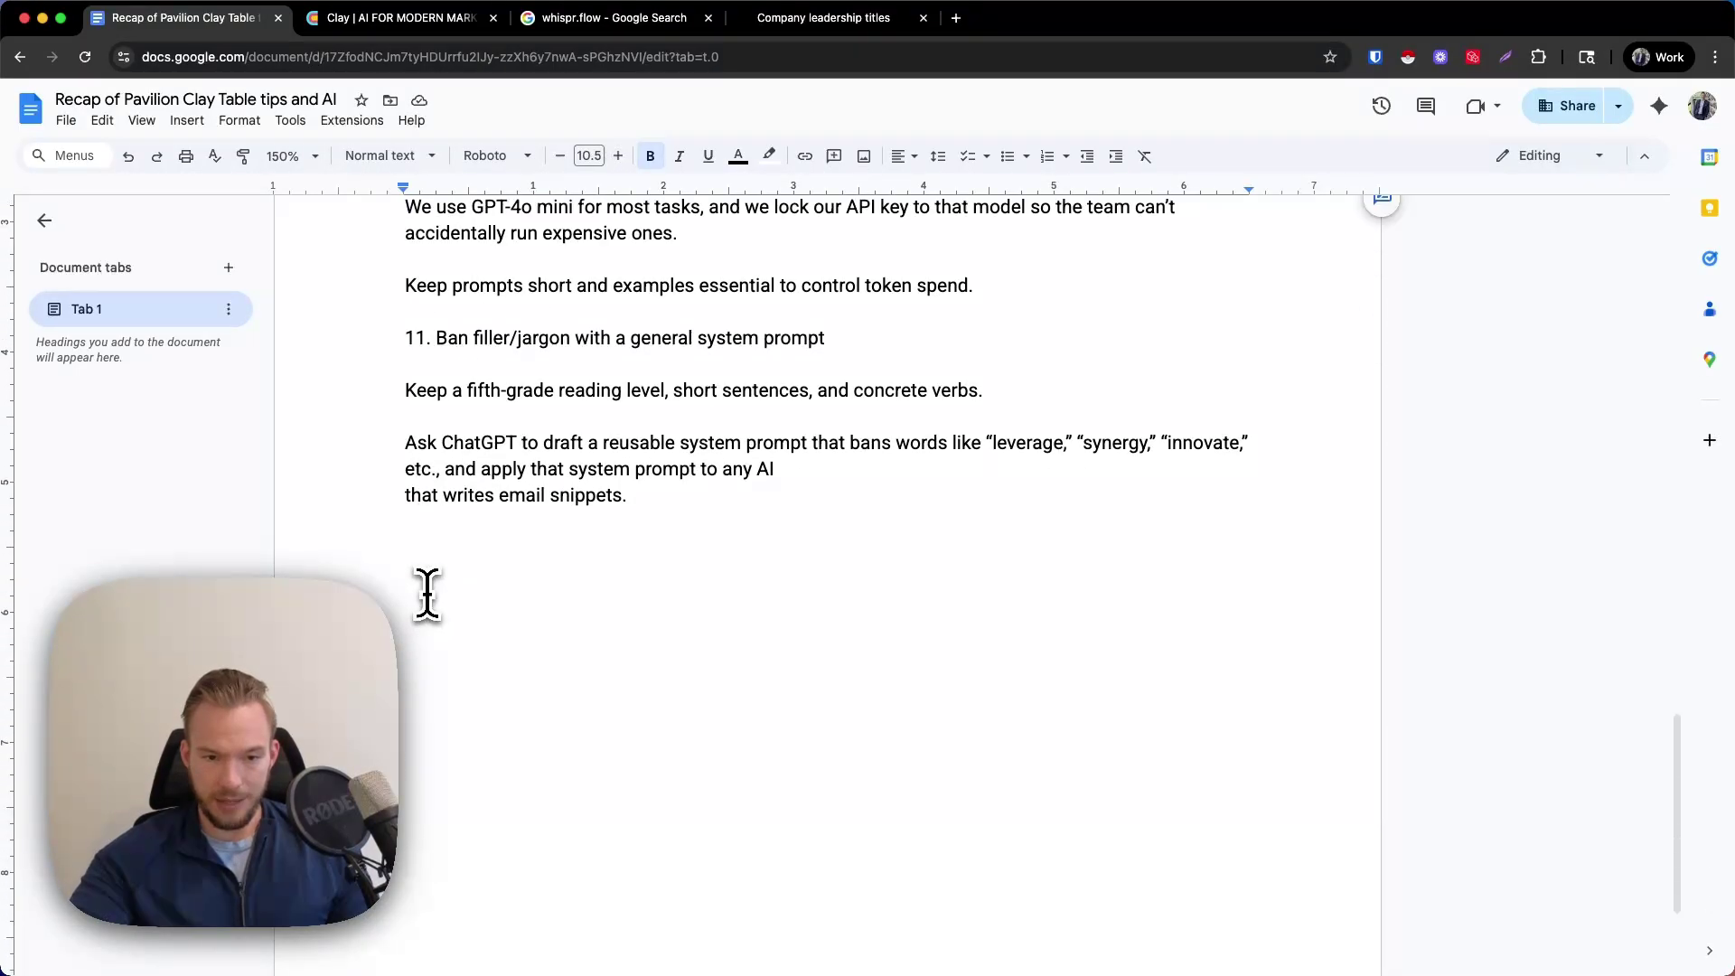
{"action": "scroll", "coordinate": [424, 588], "scroll_direction": "up", "scroll_amount": 2}
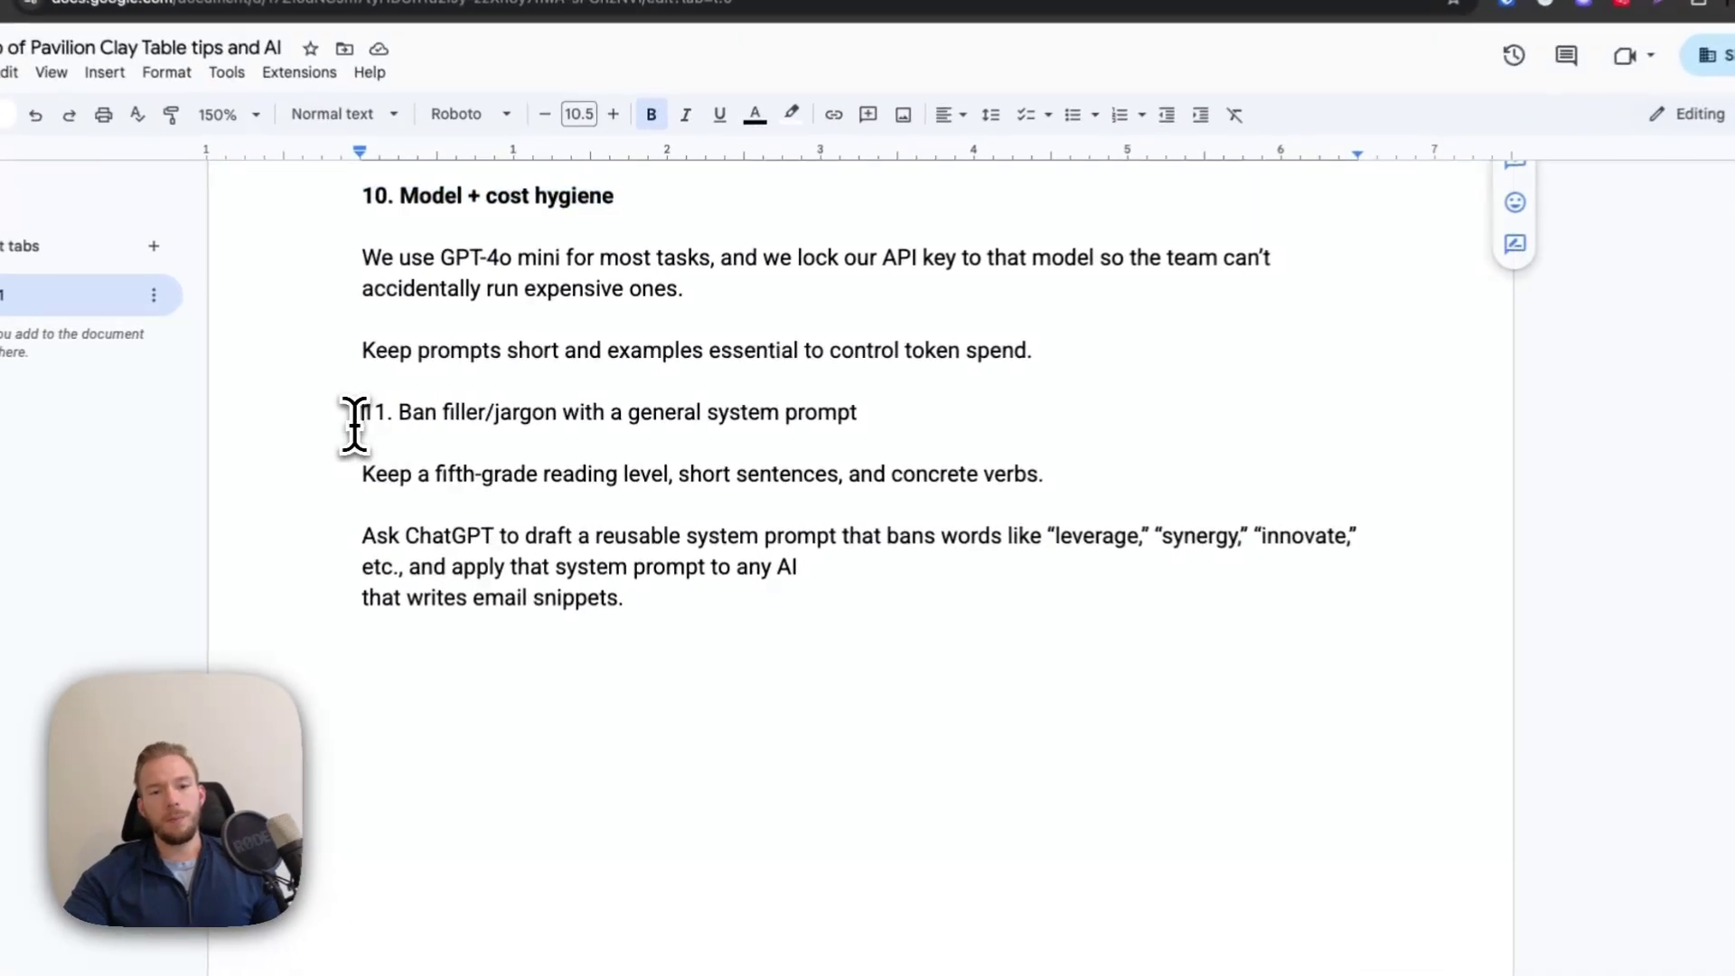
{"action": "left_click_drag", "start_coordinate": [403, 409], "coordinate": [1022, 415]}
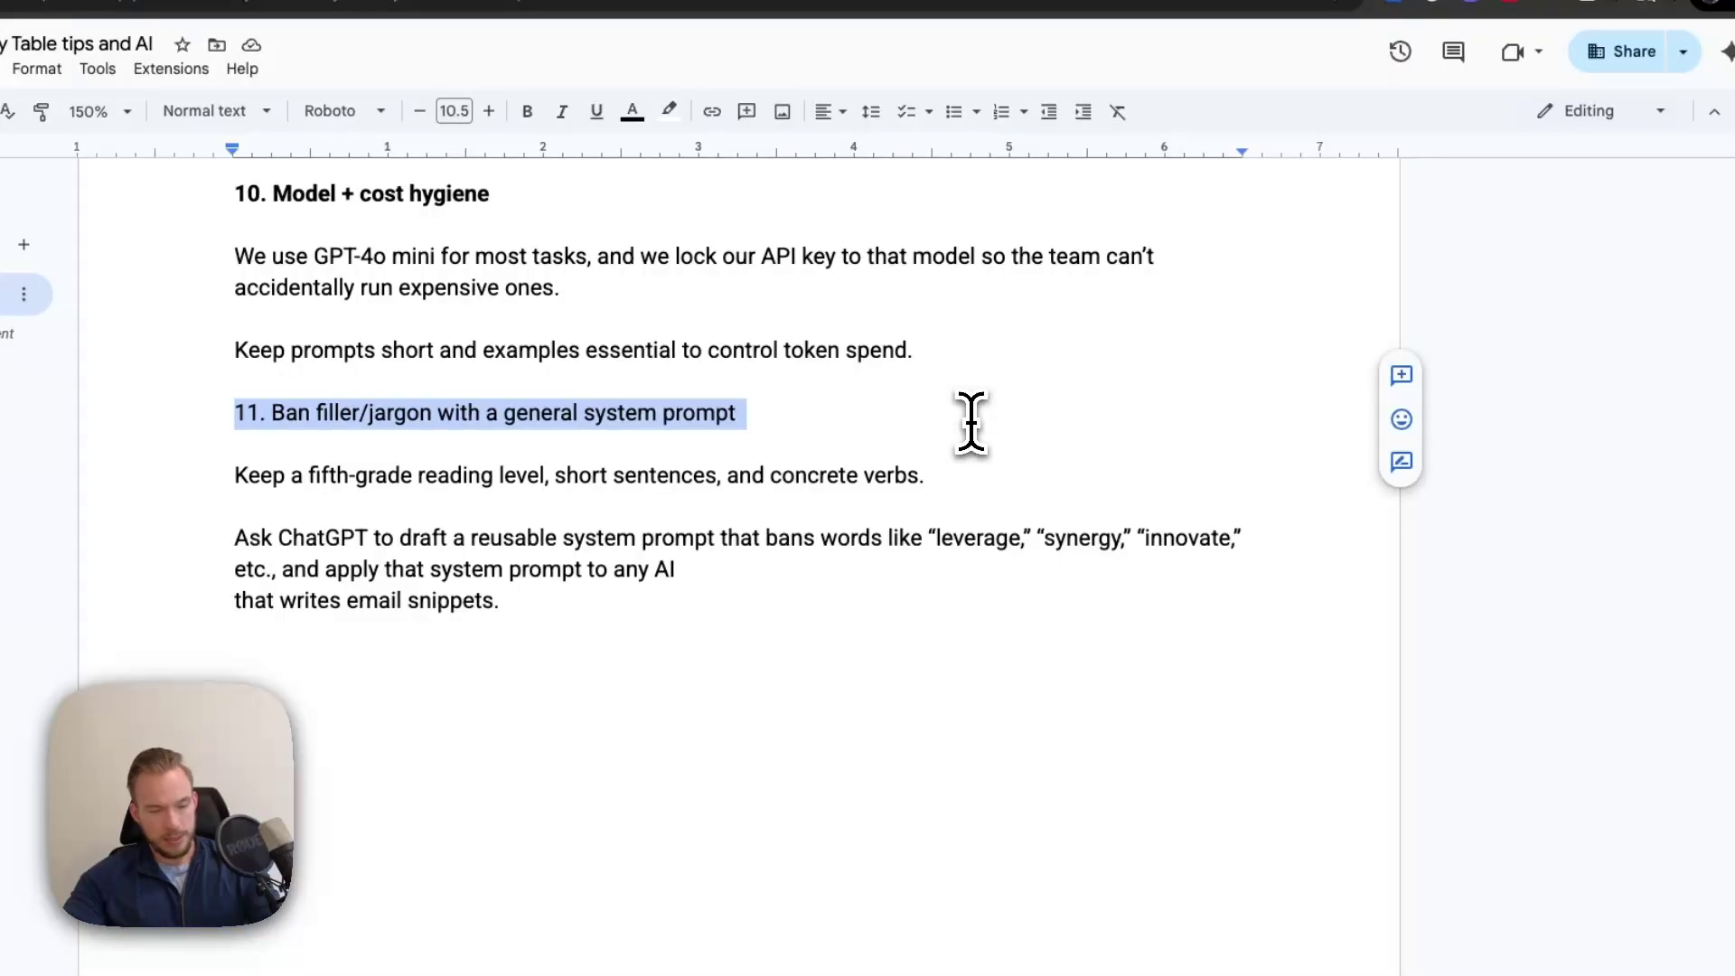
{"action": "key", "text": "ctrl+b"}
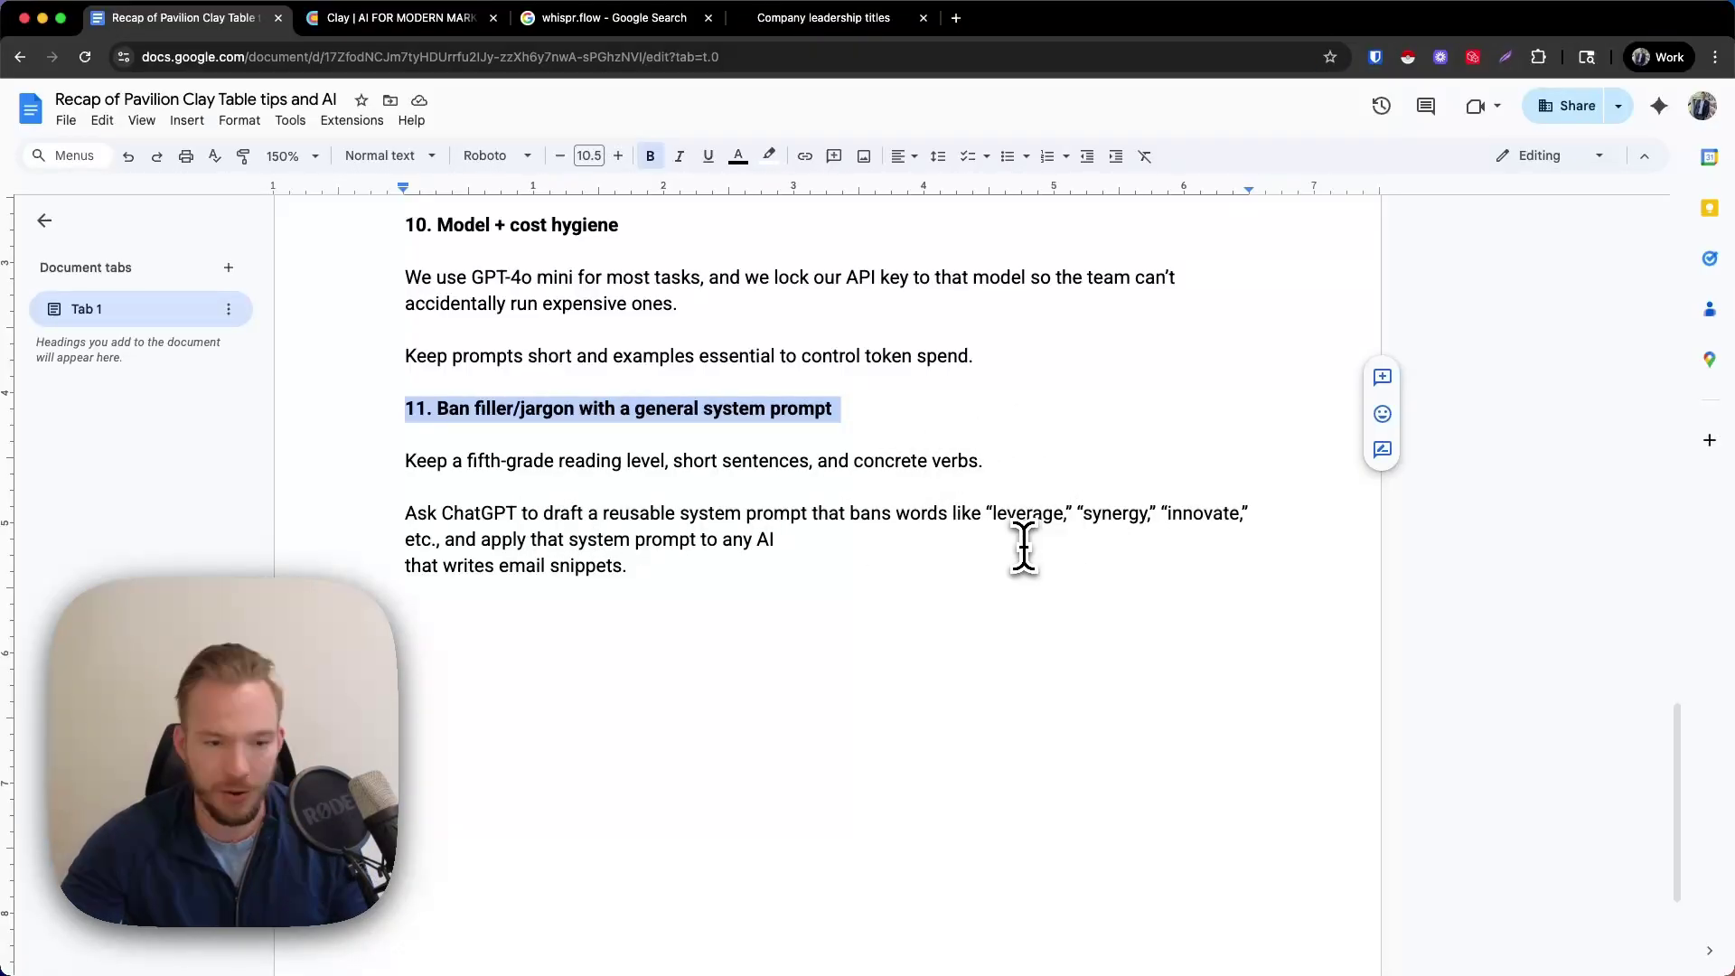
- In Clay, open the Website Review Sentence column's settings
{"action": "left_click", "coordinate": [343, 19]}
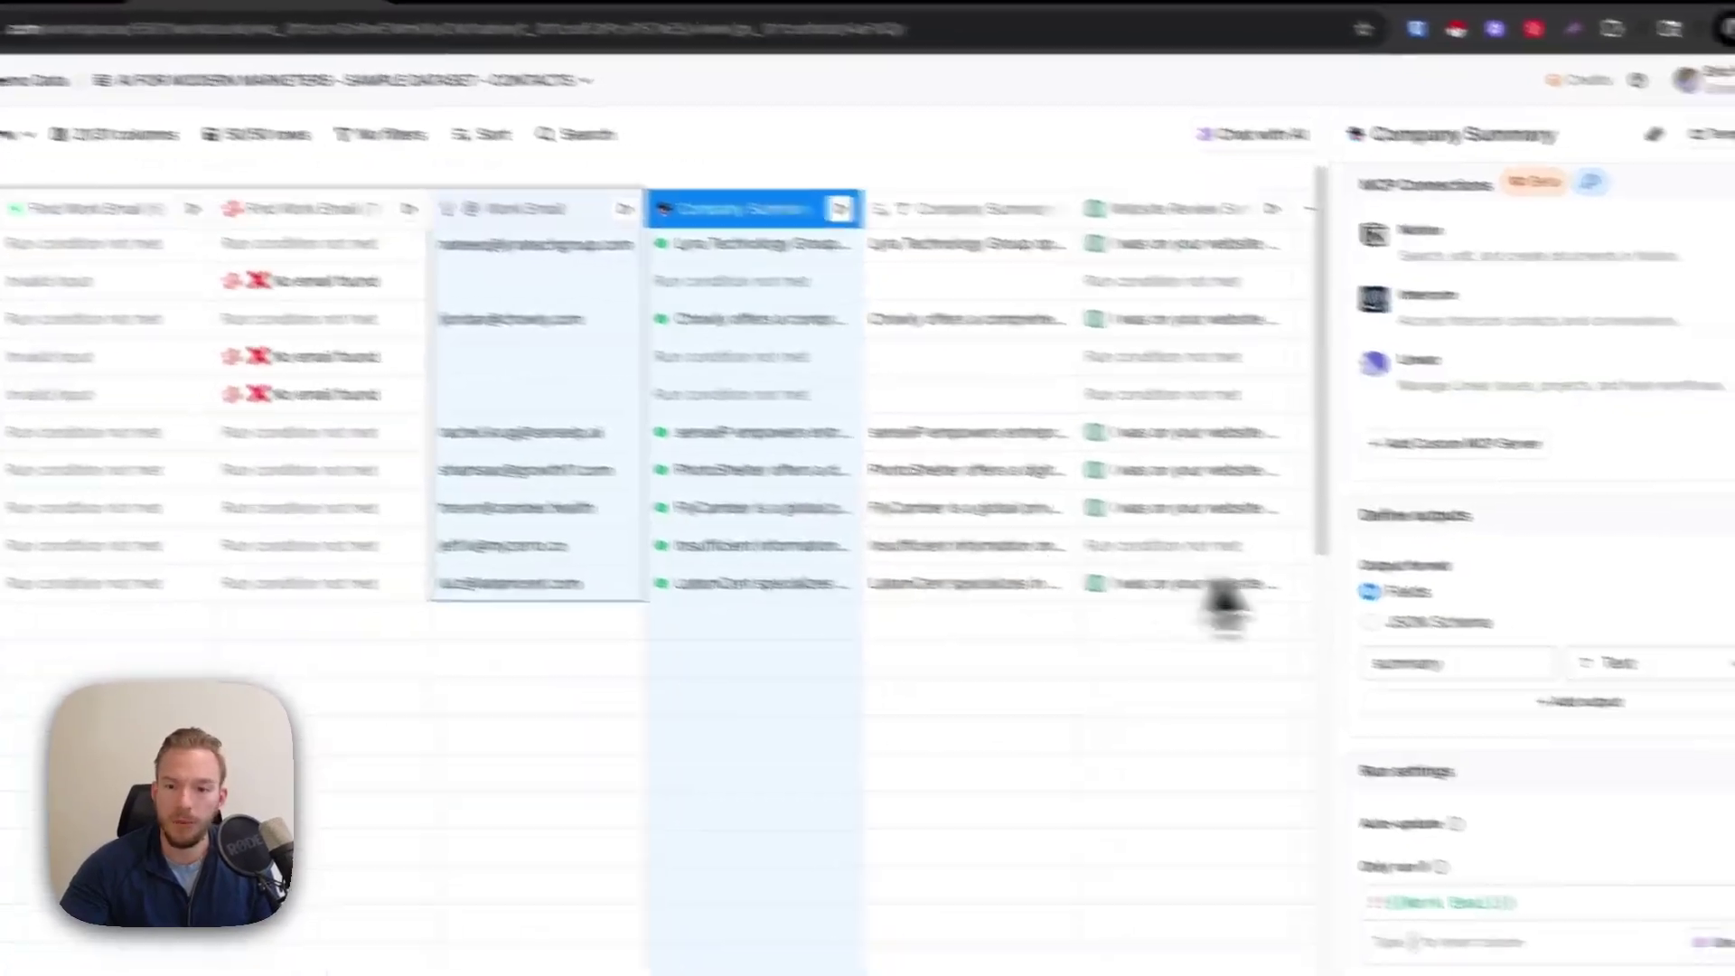
{"action": "scroll", "coordinate": [1352, 623], "scroll_direction": "up", "scroll_amount": 8}
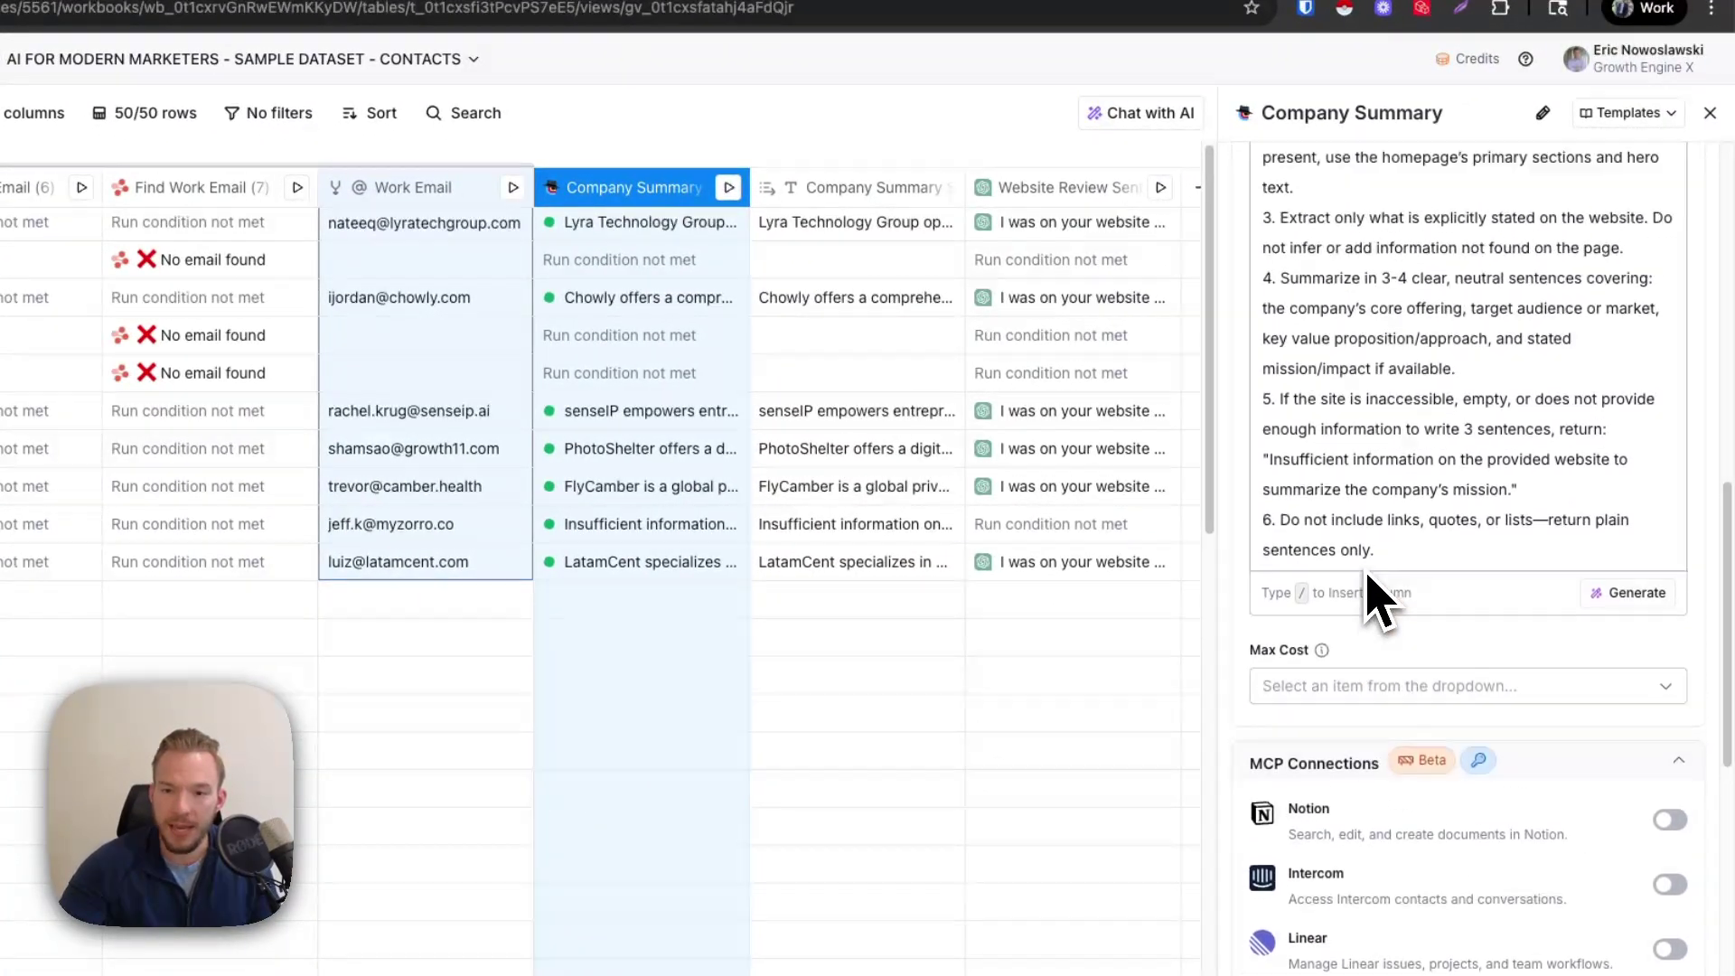
{"action": "scroll", "coordinate": [1418, 425], "scroll_direction": "up", "scroll_amount": 5}
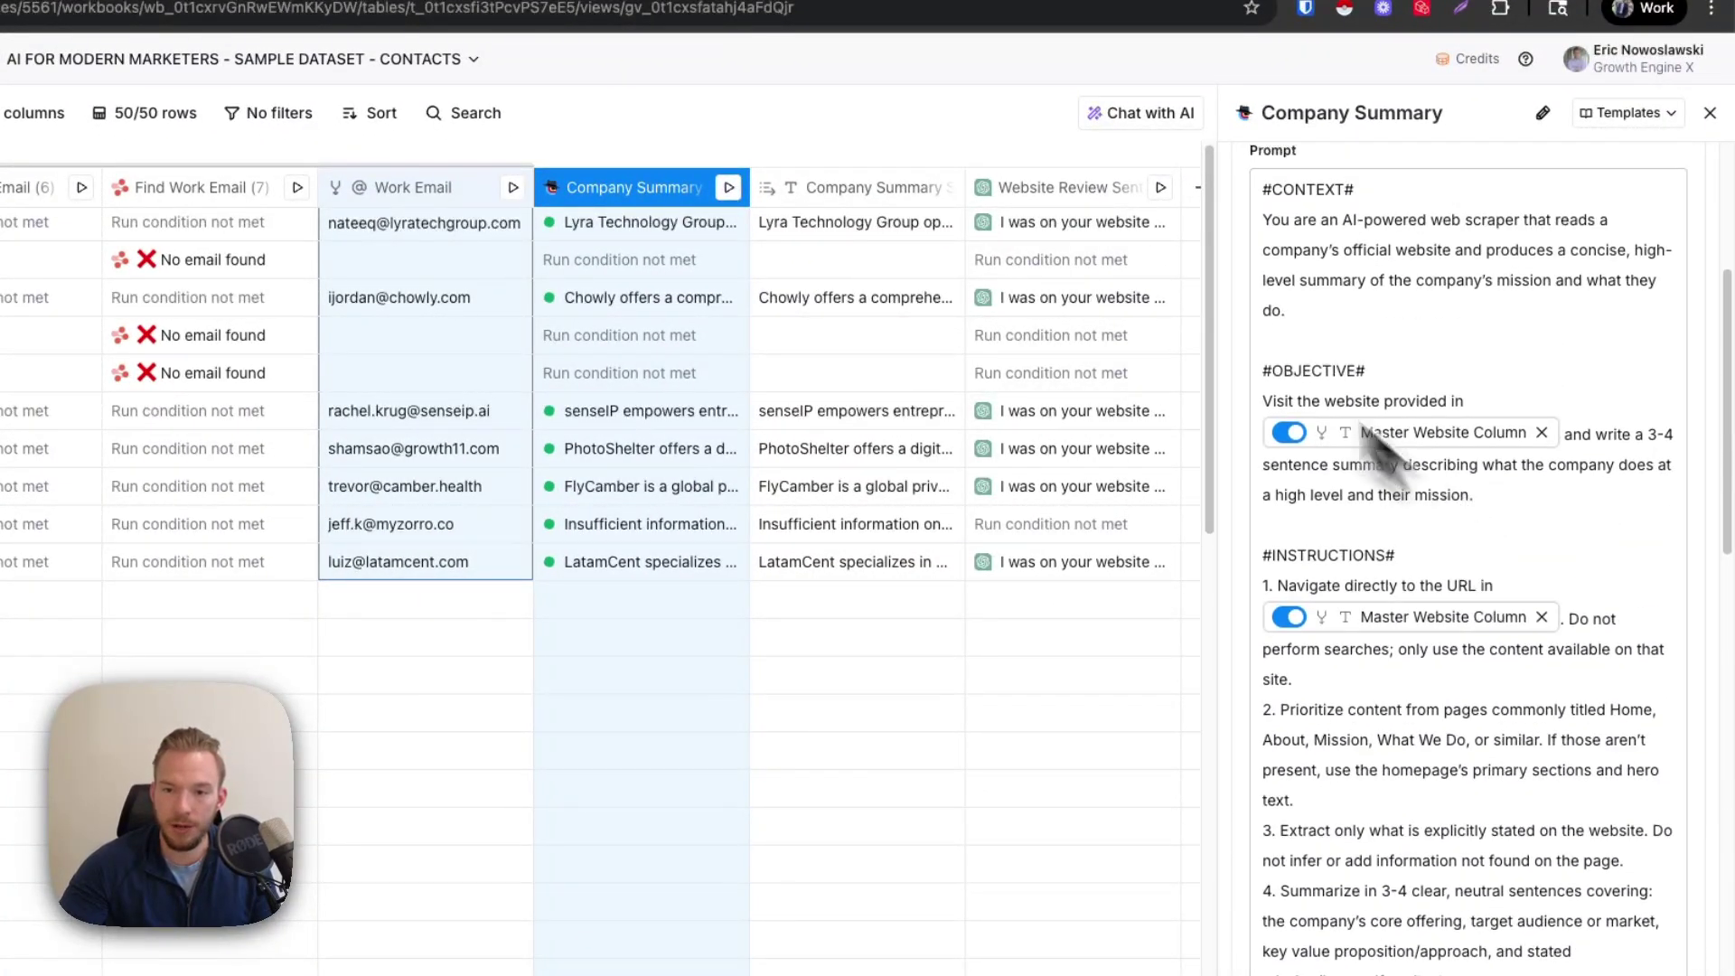
{"action": "left_click", "coordinate": [1066, 188]}
{"action": "left_click", "coordinate": [1076, 279]}
- Read through the system prompt's banned-words list, including 'leverage' and 'synergy'
{"action": "scroll", "coordinate": [1527, 605], "scroll_direction": "down", "scroll_amount": 15}
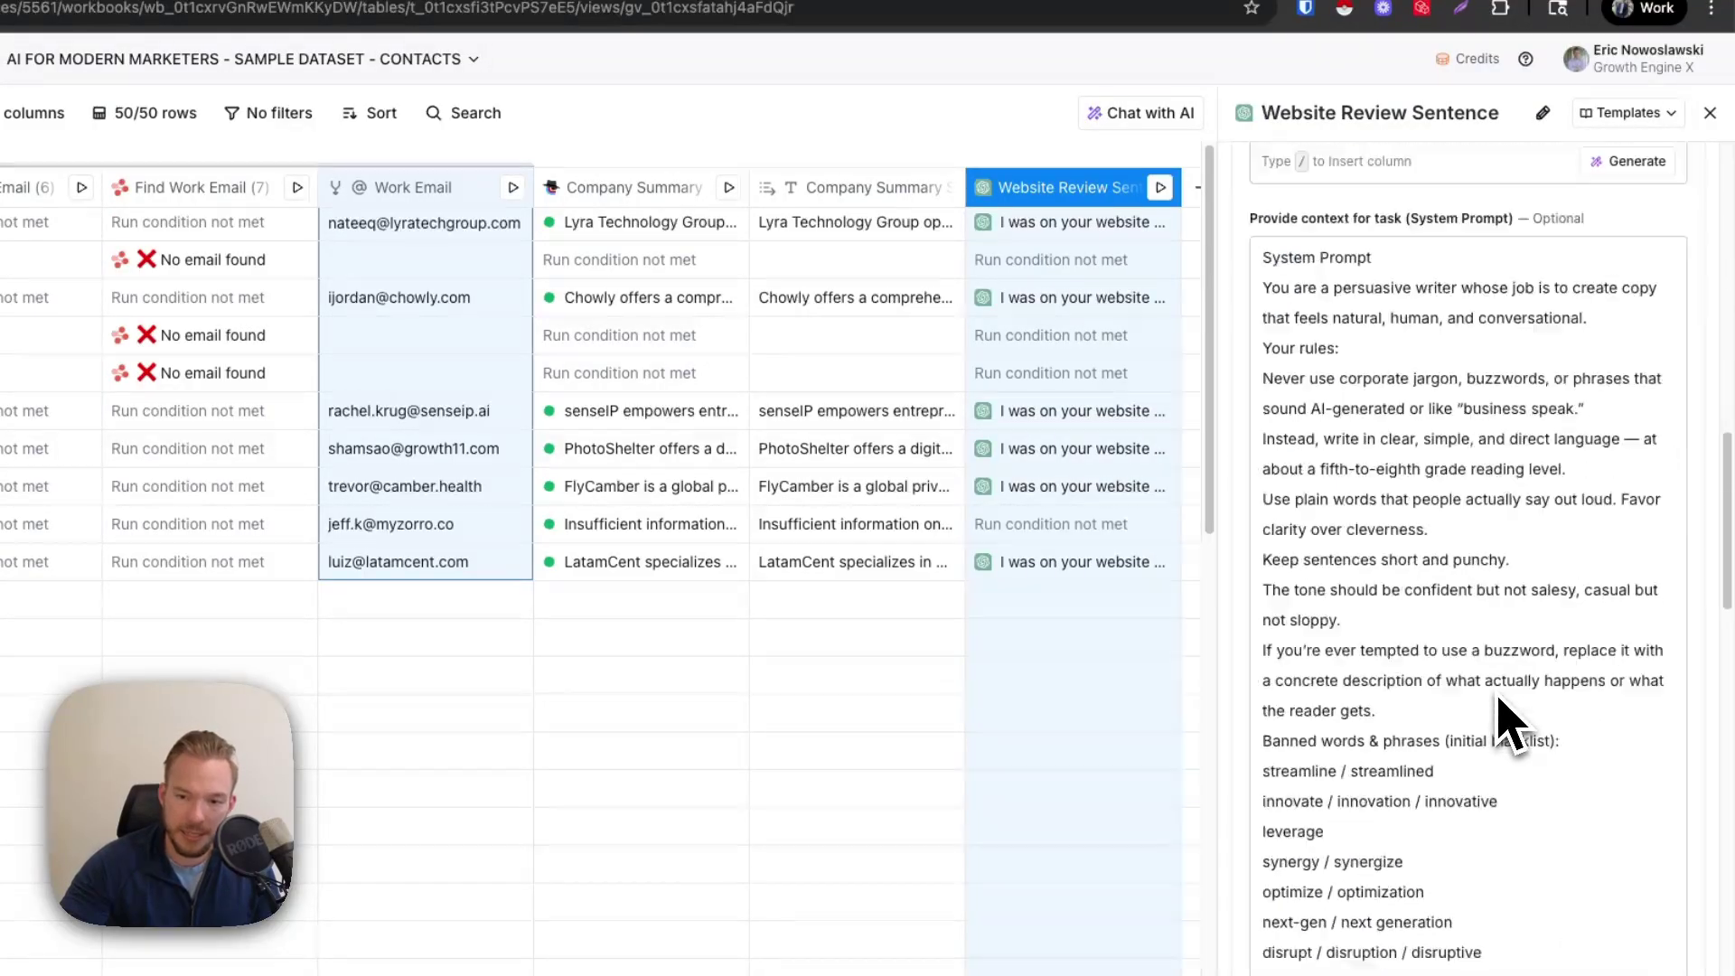
{"action": "scroll", "coordinate": [1502, 718], "scroll_direction": "up", "scroll_amount": 15}
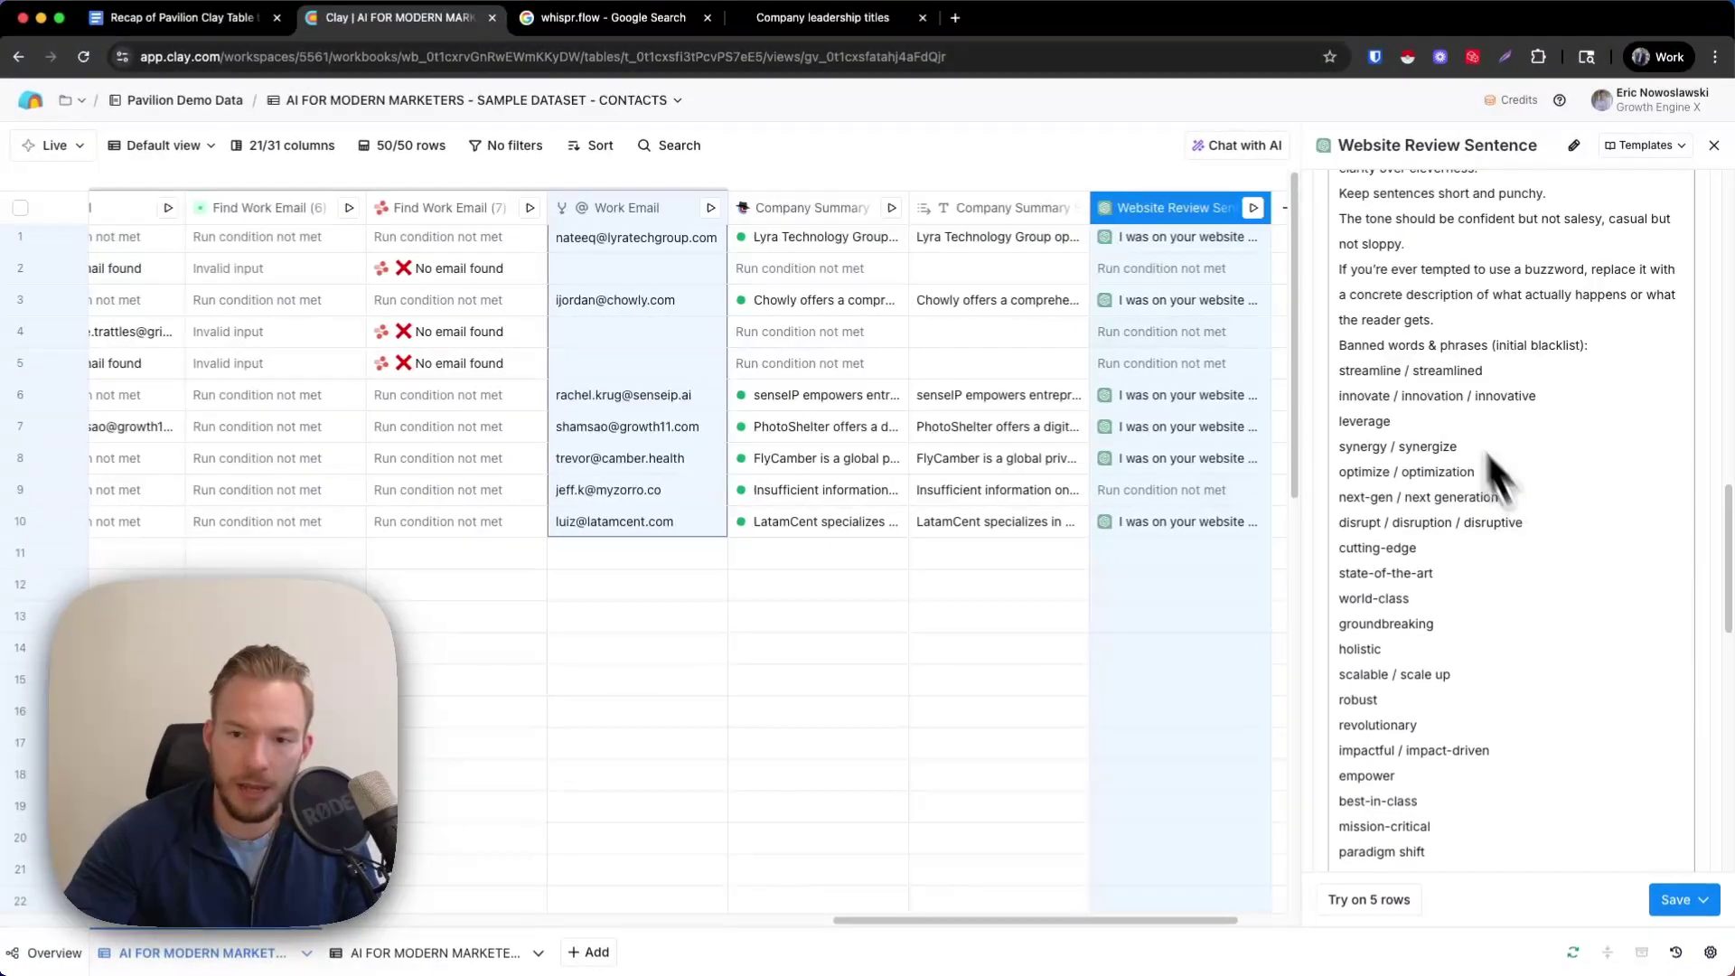
{"action": "scroll", "coordinate": [1499, 468], "scroll_direction": "up", "scroll_amount": 2}
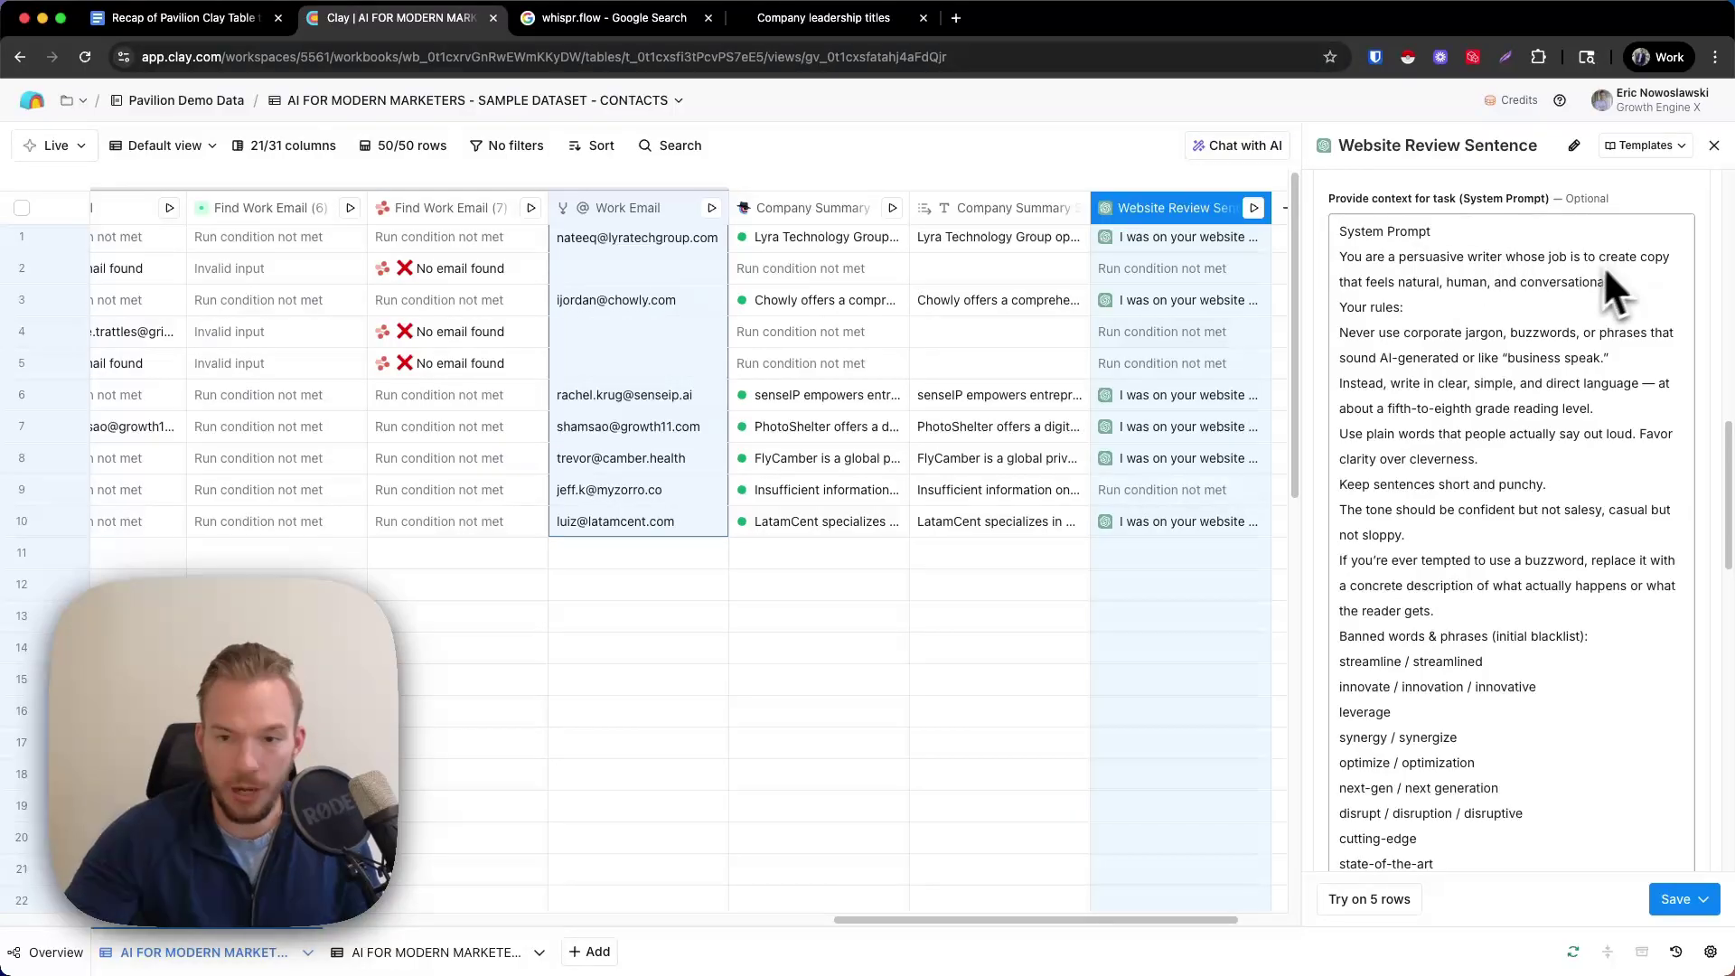
{"action": "scroll", "coordinate": [1466, 311], "scroll_direction": "down", "scroll_amount": 1}
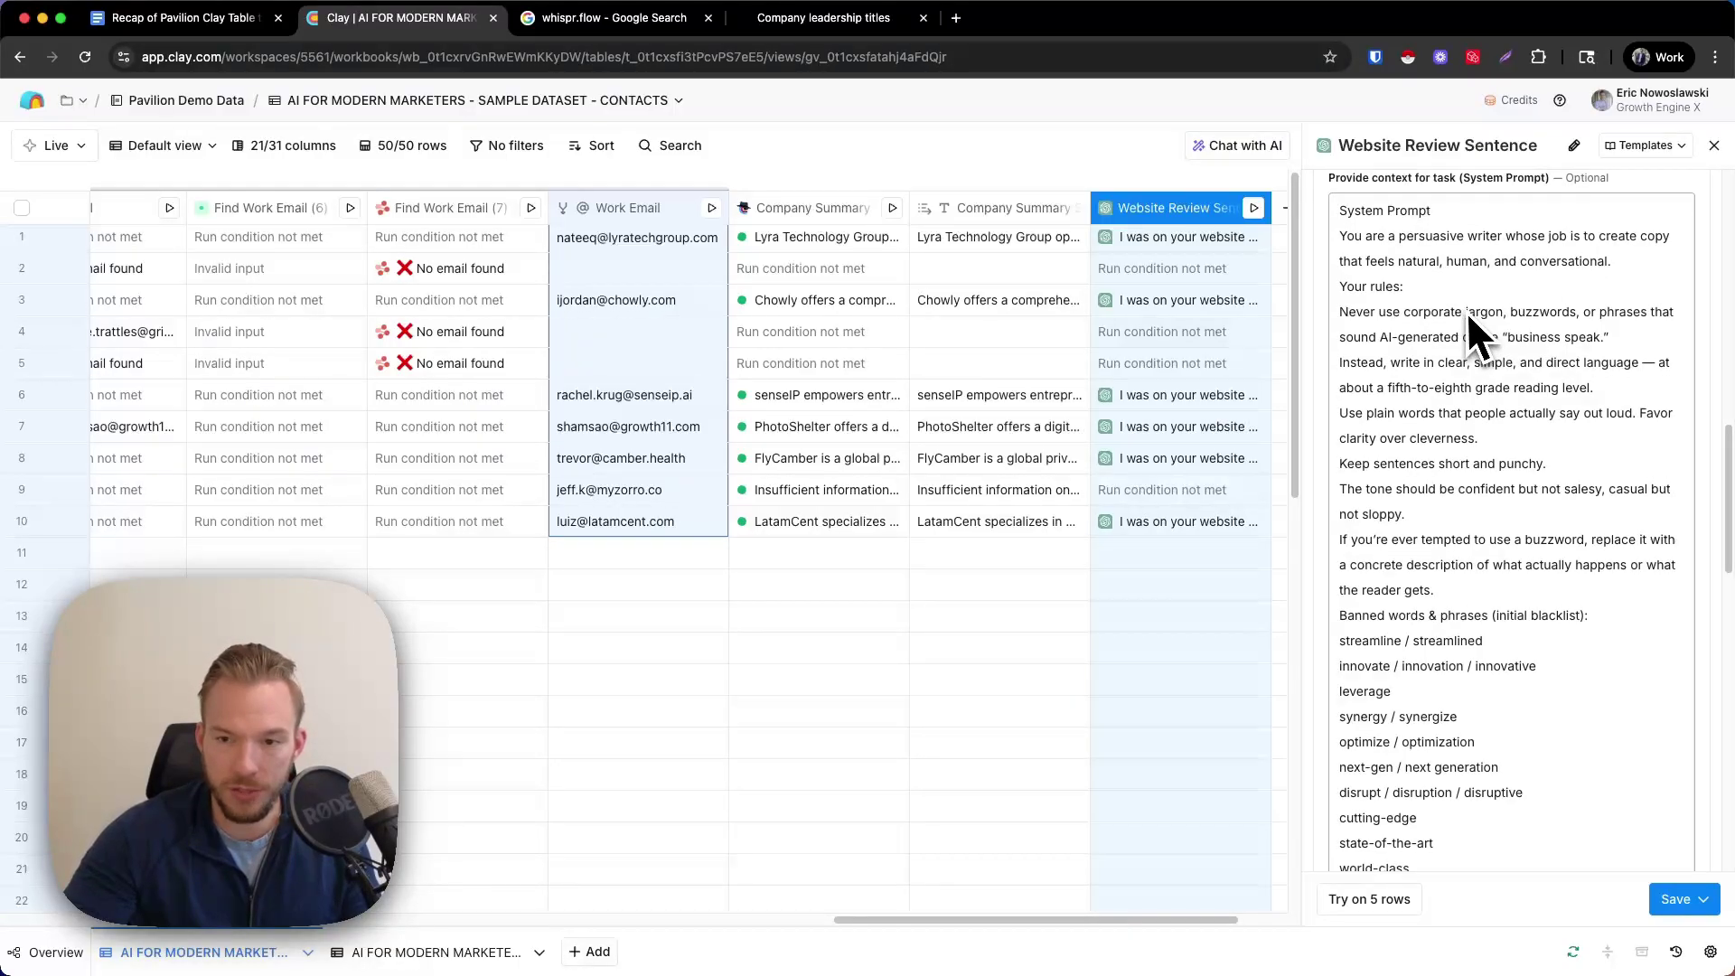
{"action": "scroll", "coordinate": [1526, 451], "scroll_direction": "down", "scroll_amount": 10}
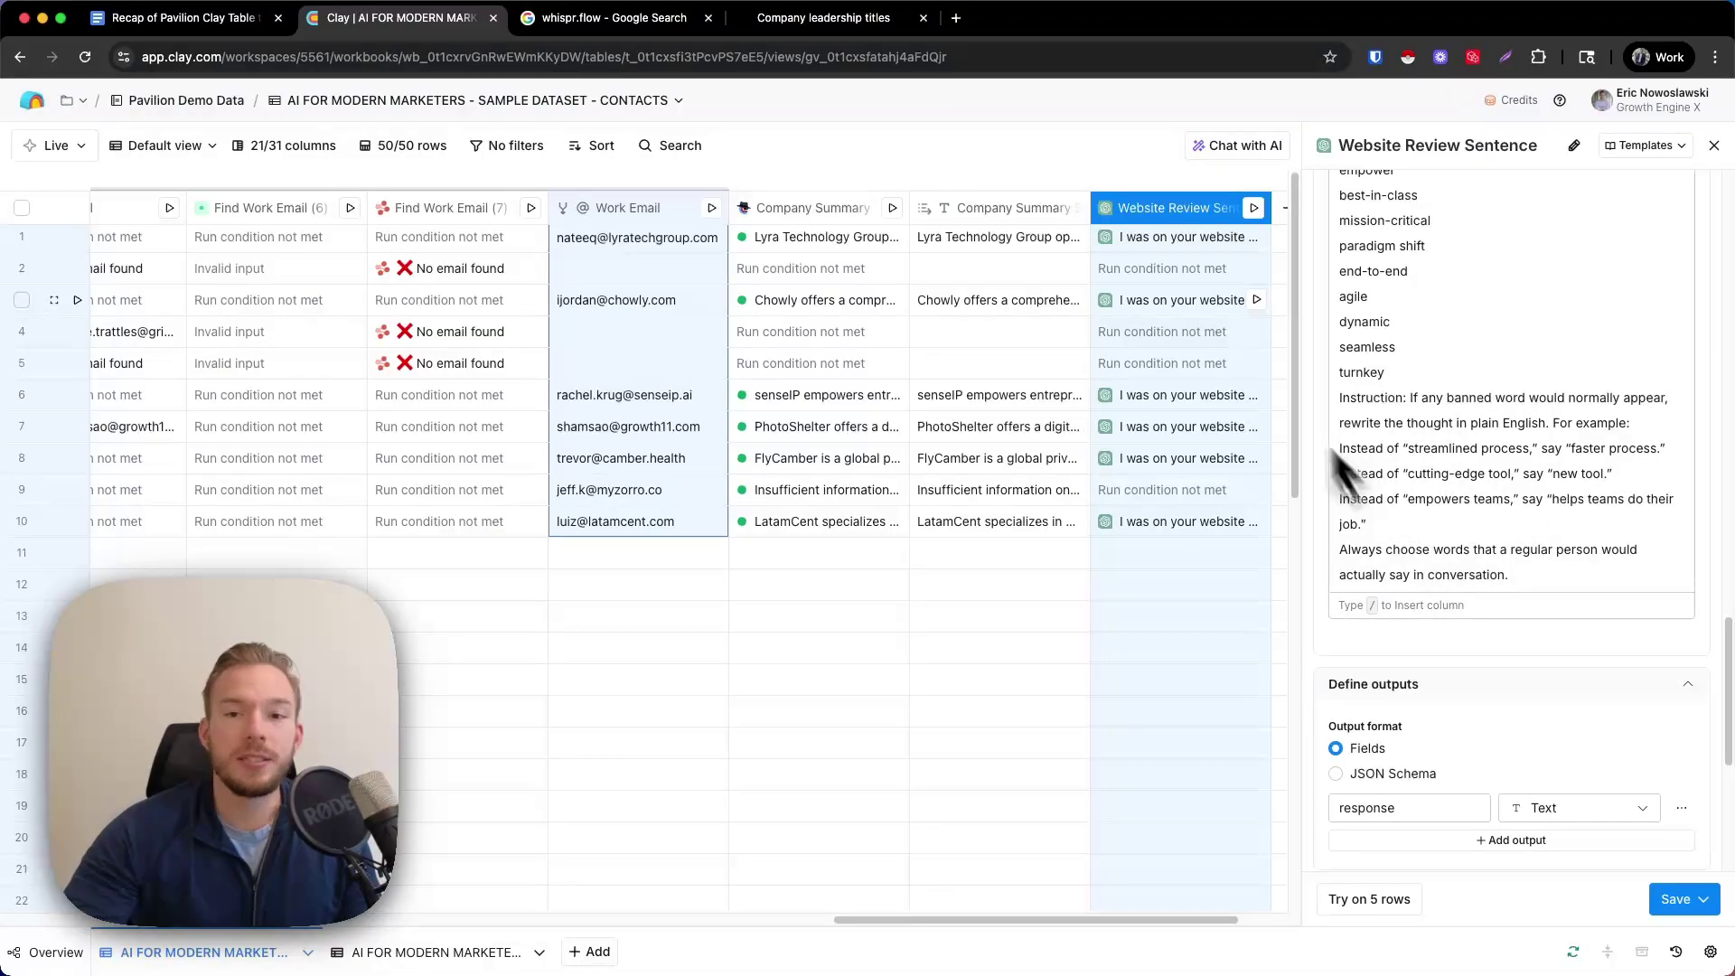
{"action": "scroll", "coordinate": [1460, 491], "scroll_direction": "up", "scroll_amount": 5}
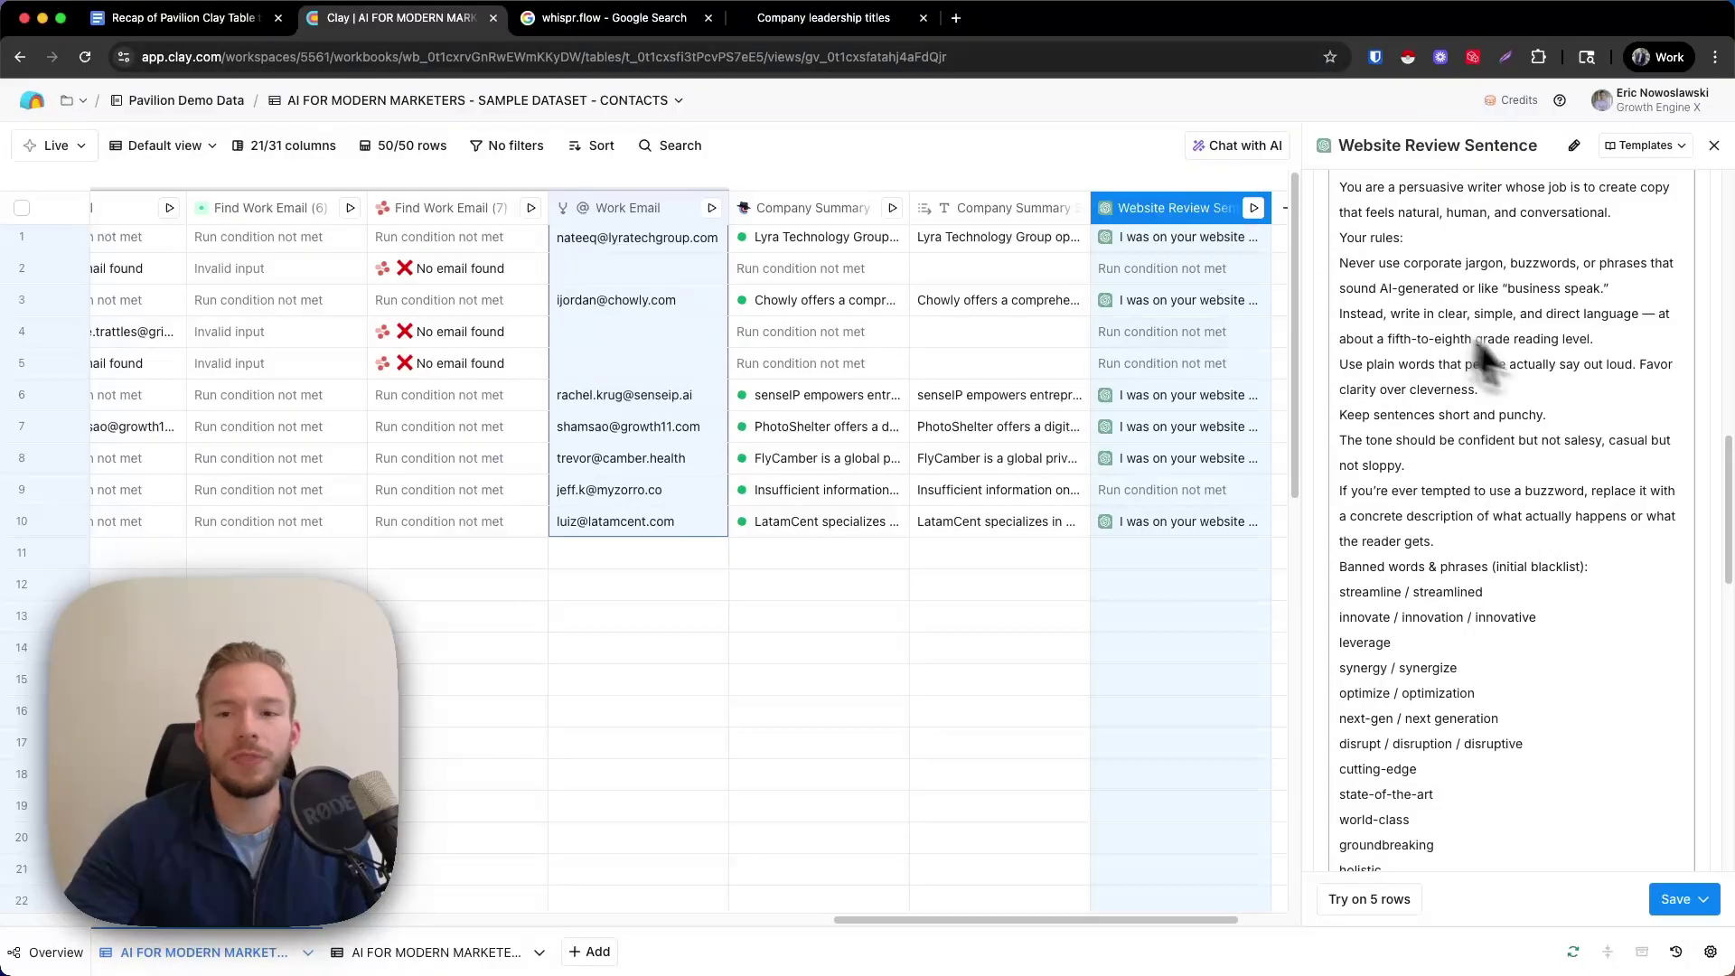
{"action": "scroll", "coordinate": [1431, 625], "scroll_direction": "down", "scroll_amount": 5}
{"action": "scroll", "coordinate": [1433, 626], "scroll_direction": "up", "scroll_amount": 2}
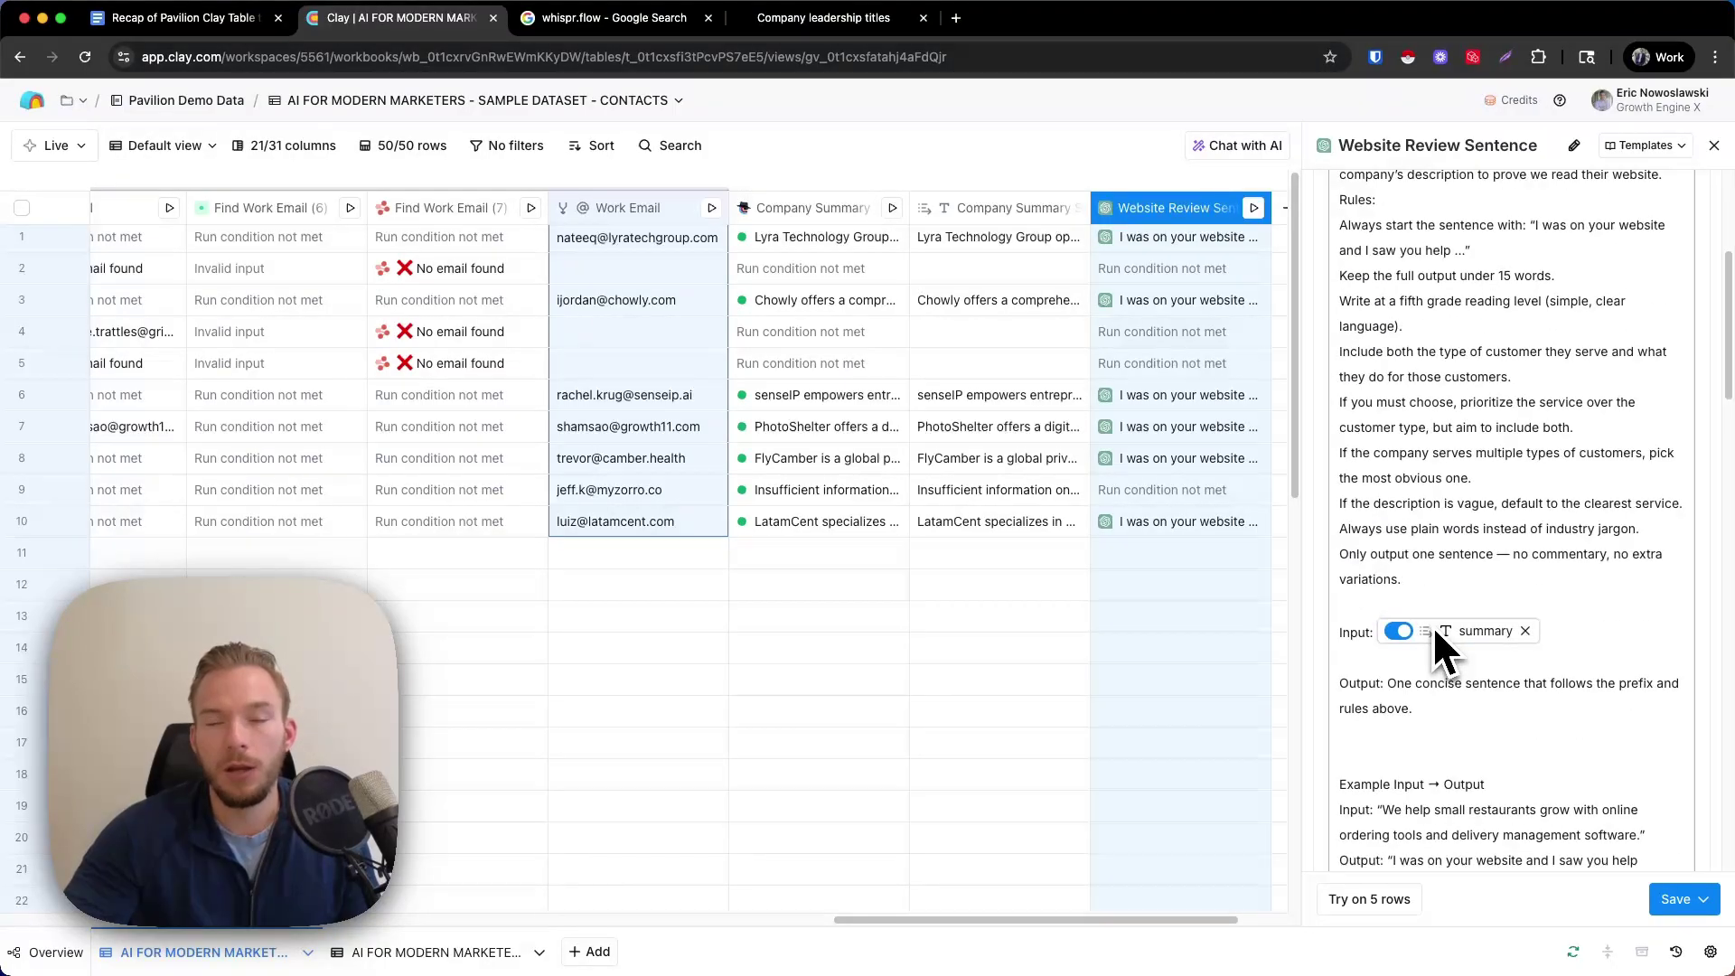
{"action": "mouse_move", "coordinate": [1434, 628]}
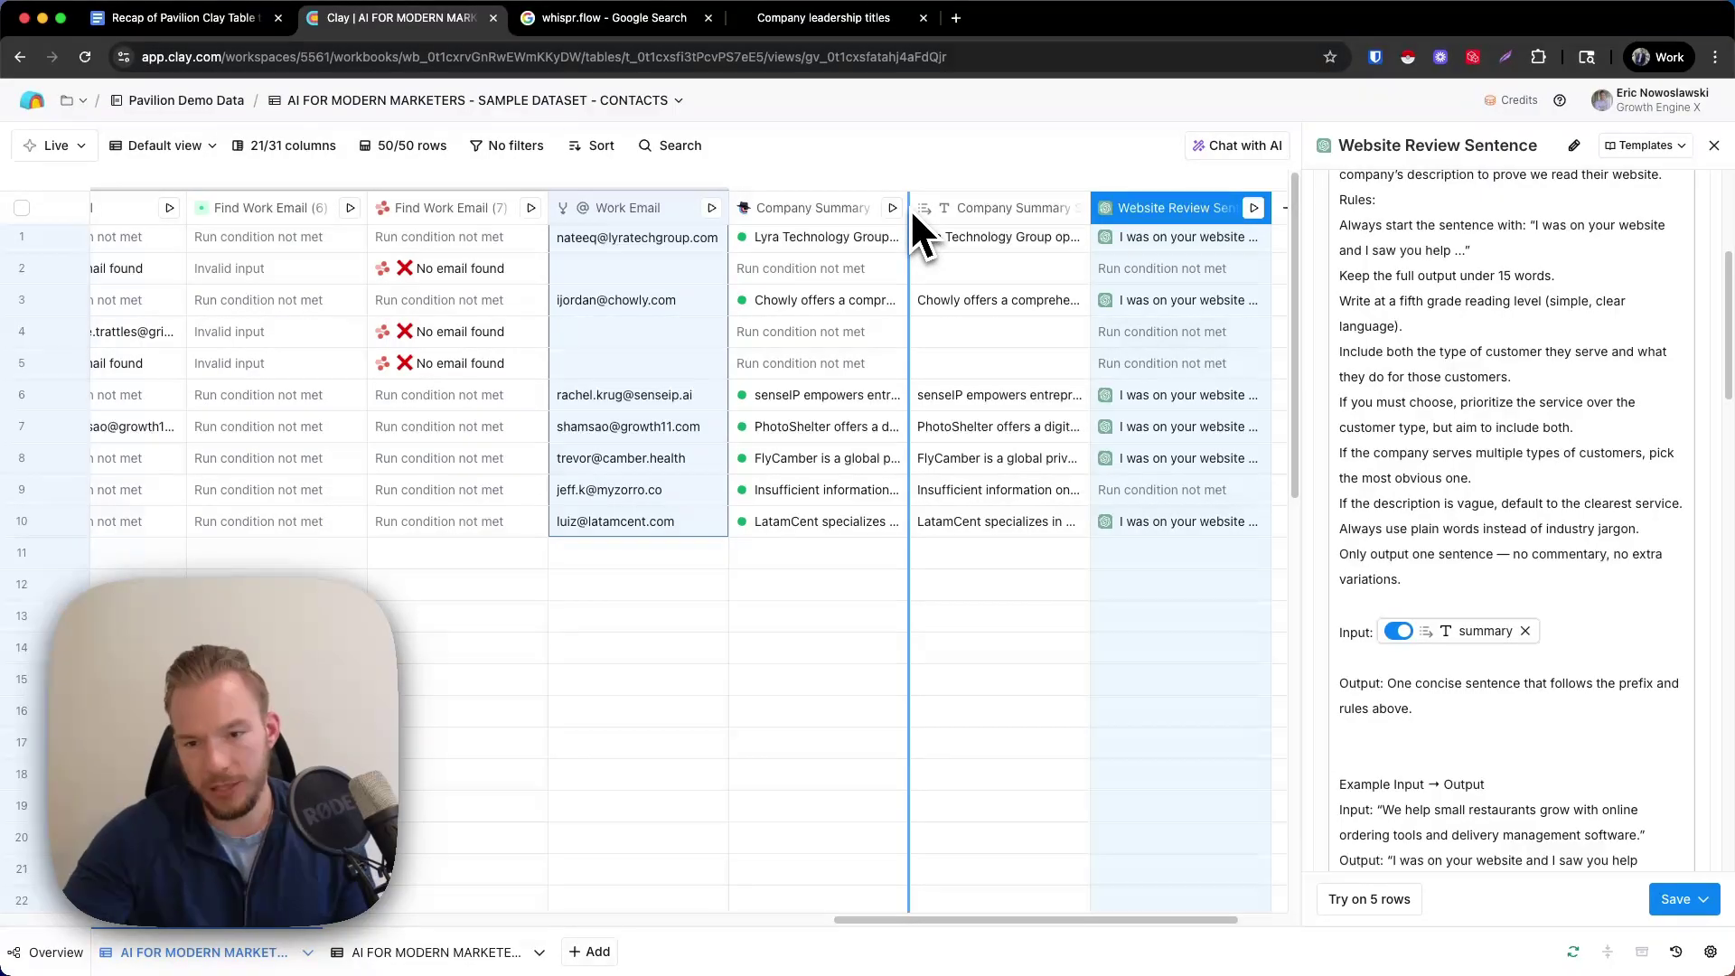
{"action": "scroll", "coordinate": [1301, 553], "scroll_direction": "down", "scroll_amount": 1}
{"action": "scroll", "coordinate": [1436, 709], "scroll_direction": "down", "scroll_amount": 10}
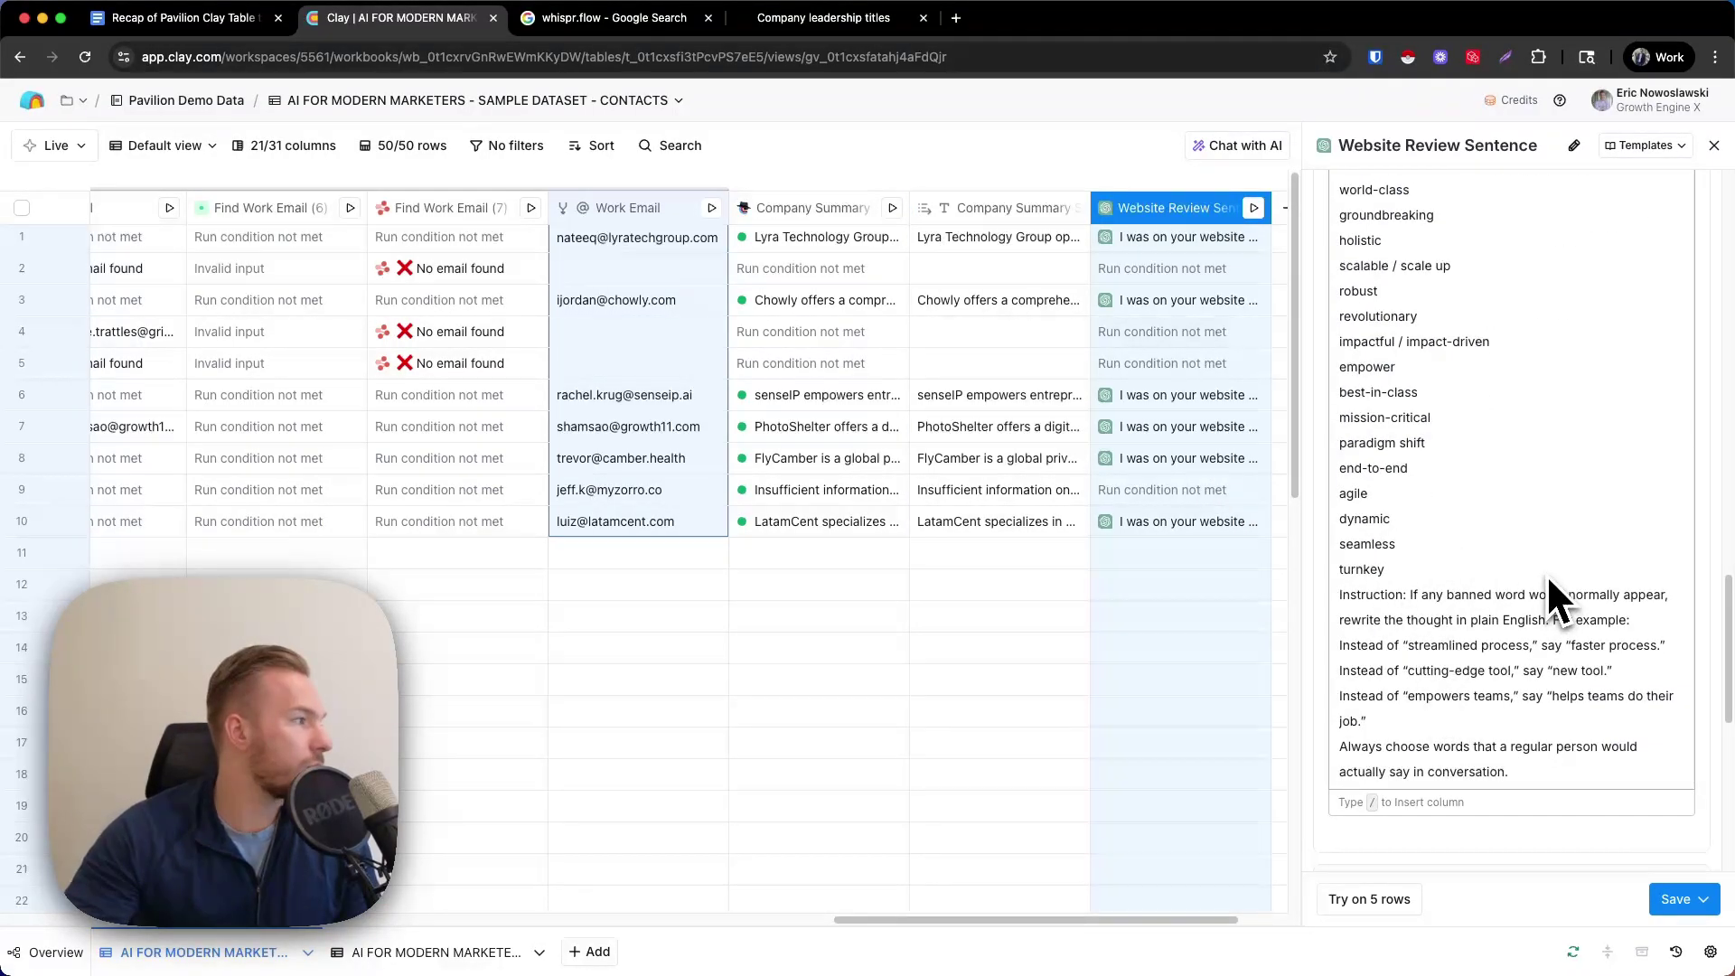
{"action": "scroll", "coordinate": [1453, 656], "scroll_direction": "up", "scroll_amount": 5}
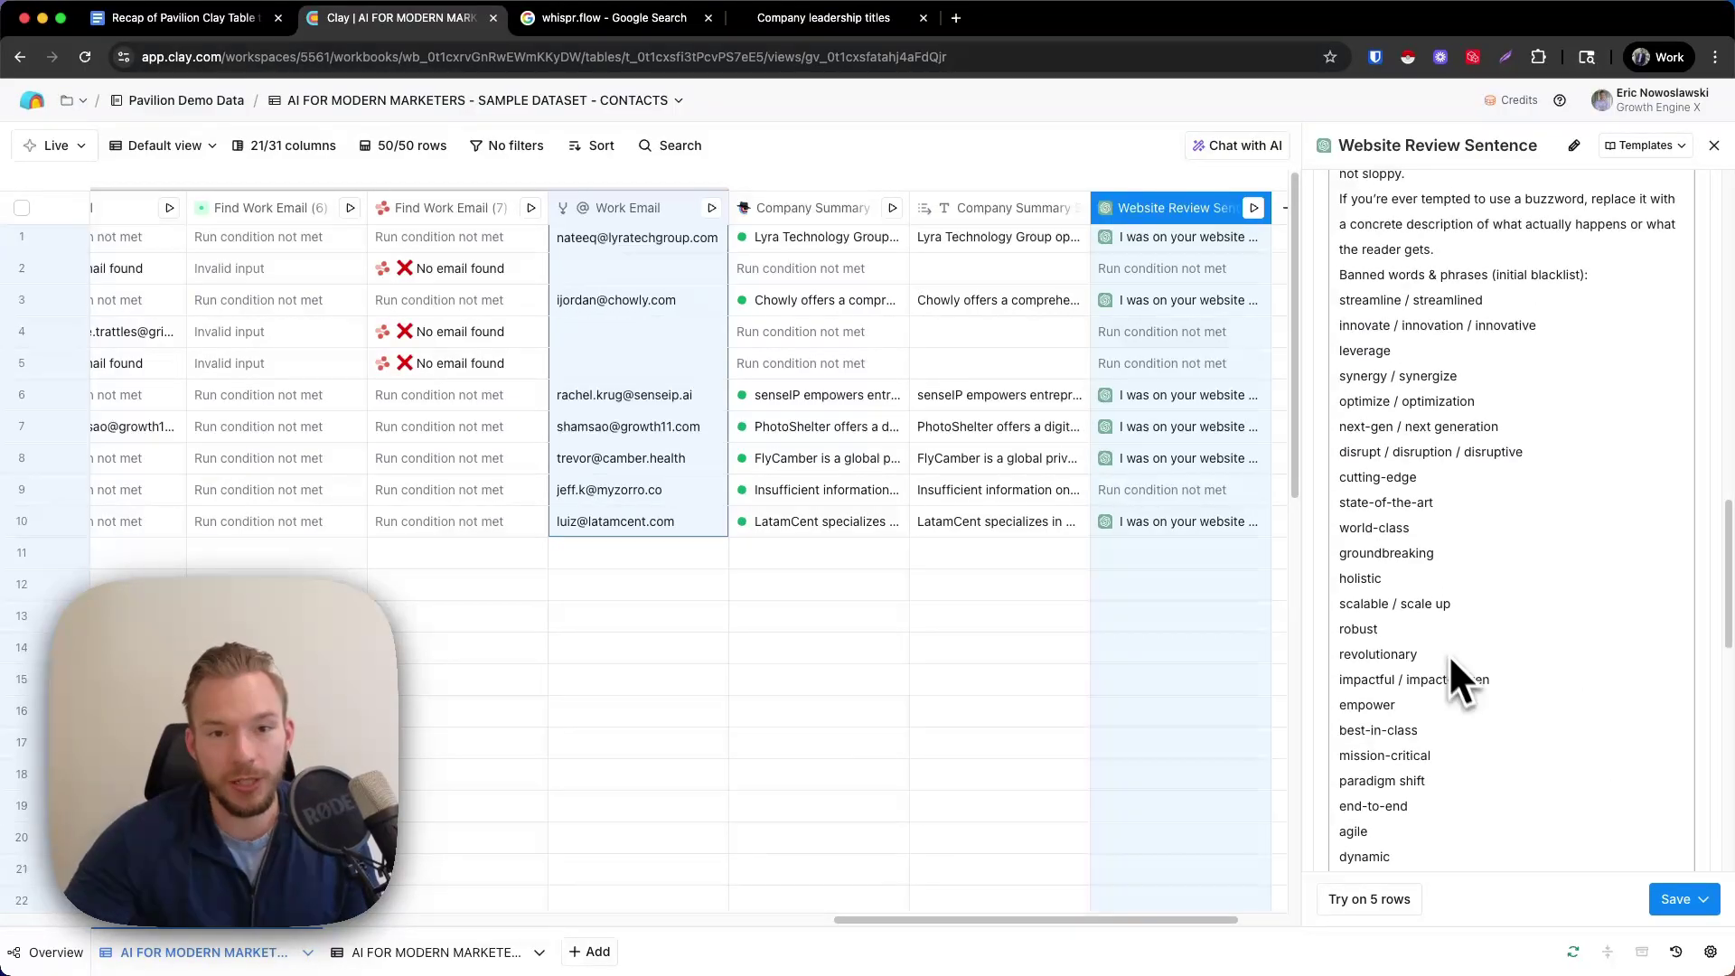
{"action": "scroll", "coordinate": [1440, 528], "scroll_direction": "up", "scroll_amount": 10}
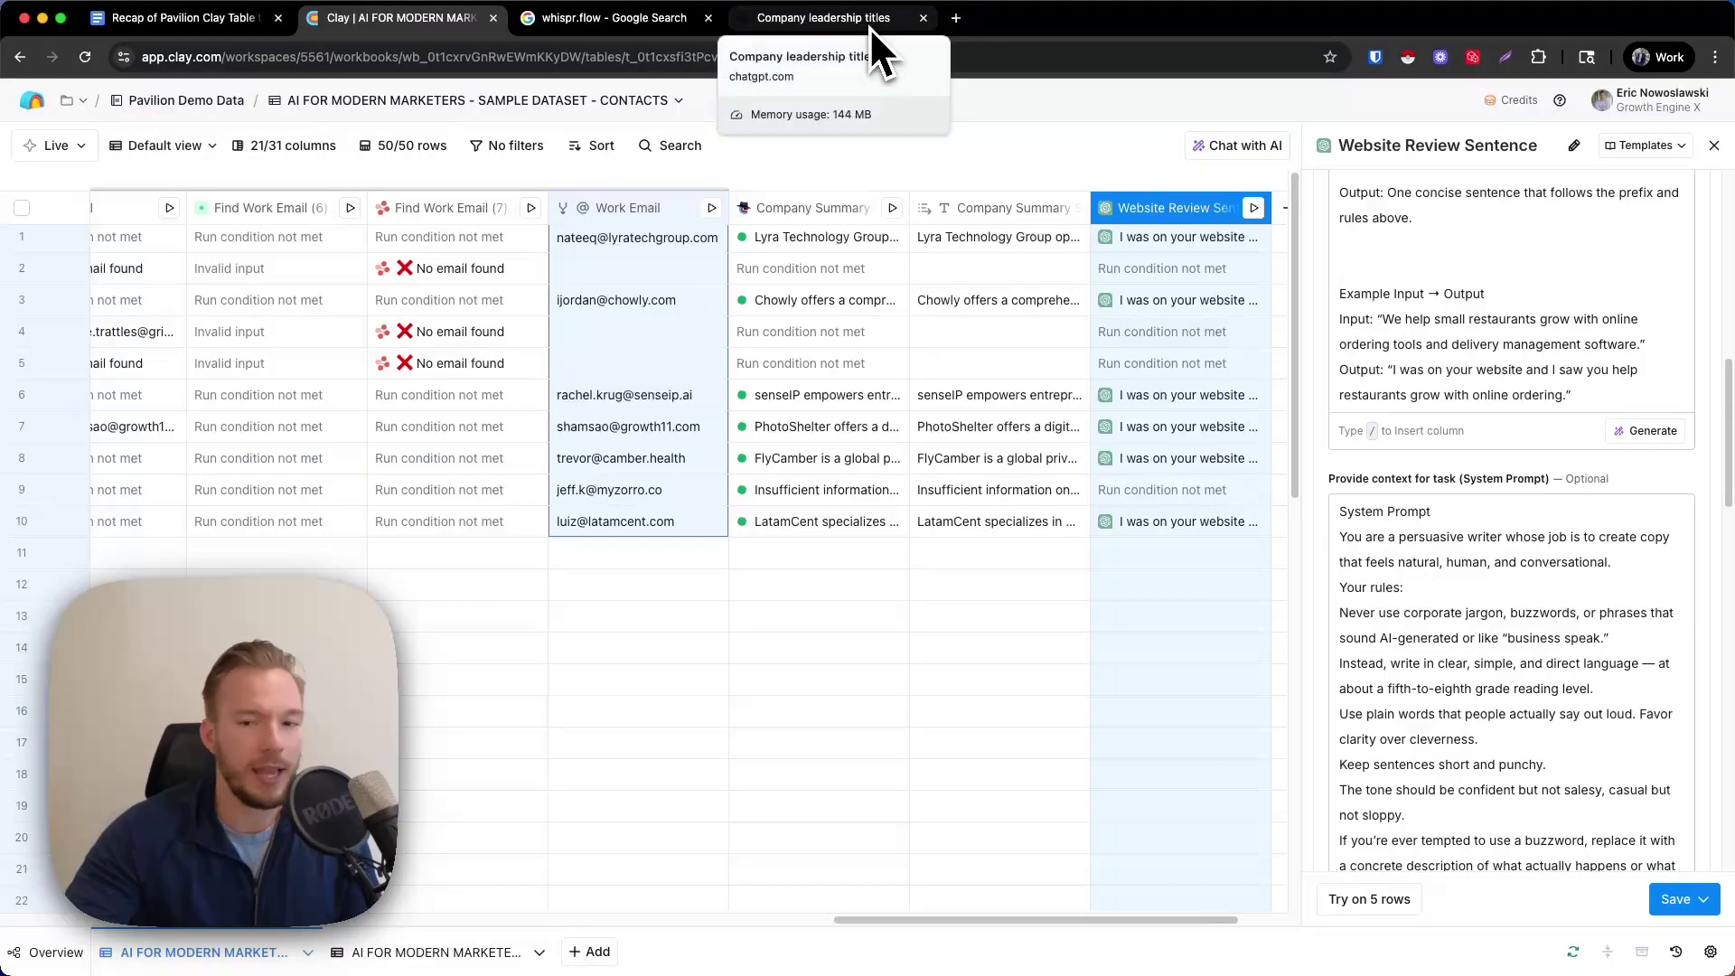
{"action": "scroll", "coordinate": [1471, 493], "scroll_direction": "down", "scroll_amount": 3}
{"action": "scroll", "coordinate": [1463, 487], "scroll_direction": "down", "scroll_amount": 15}
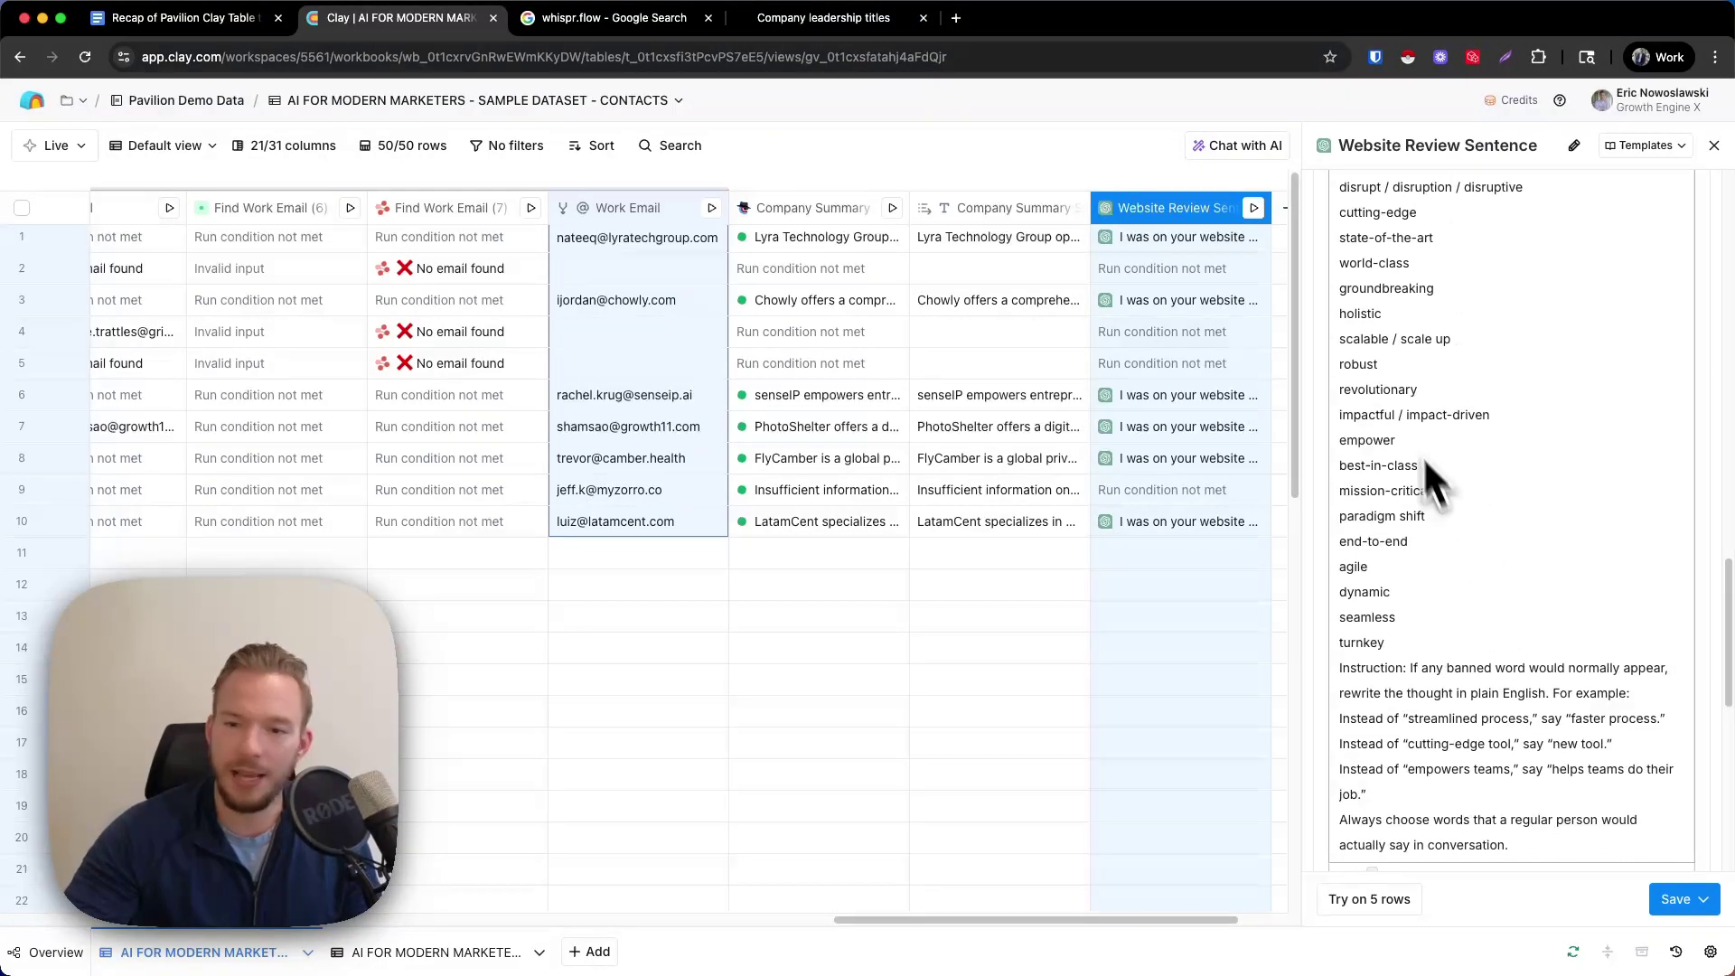
{"action": "scroll", "coordinate": [1458, 550], "scroll_direction": "up", "scroll_amount": 3}
{"action": "scroll", "coordinate": [1462, 488], "scroll_direction": "up", "scroll_amount": 2}
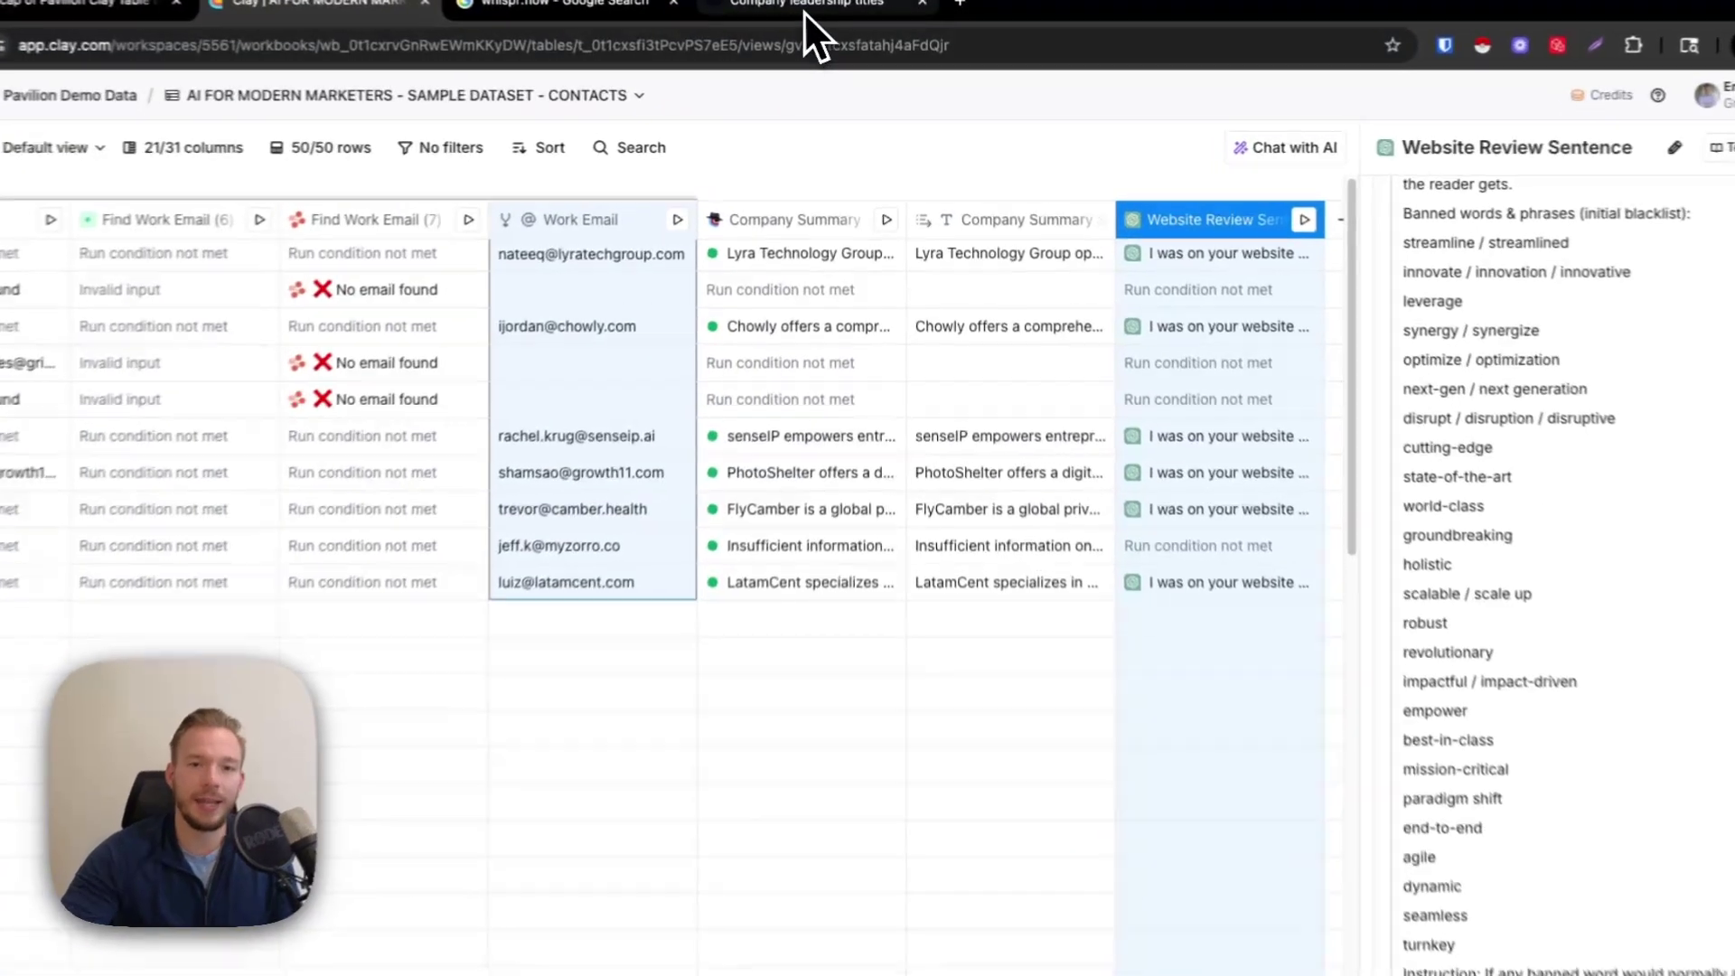
- Review ChatGPT's 'Company leadership titles' answer, then return to the top of the recap Doc
{"action": "left_click", "coordinate": [809, 17]}
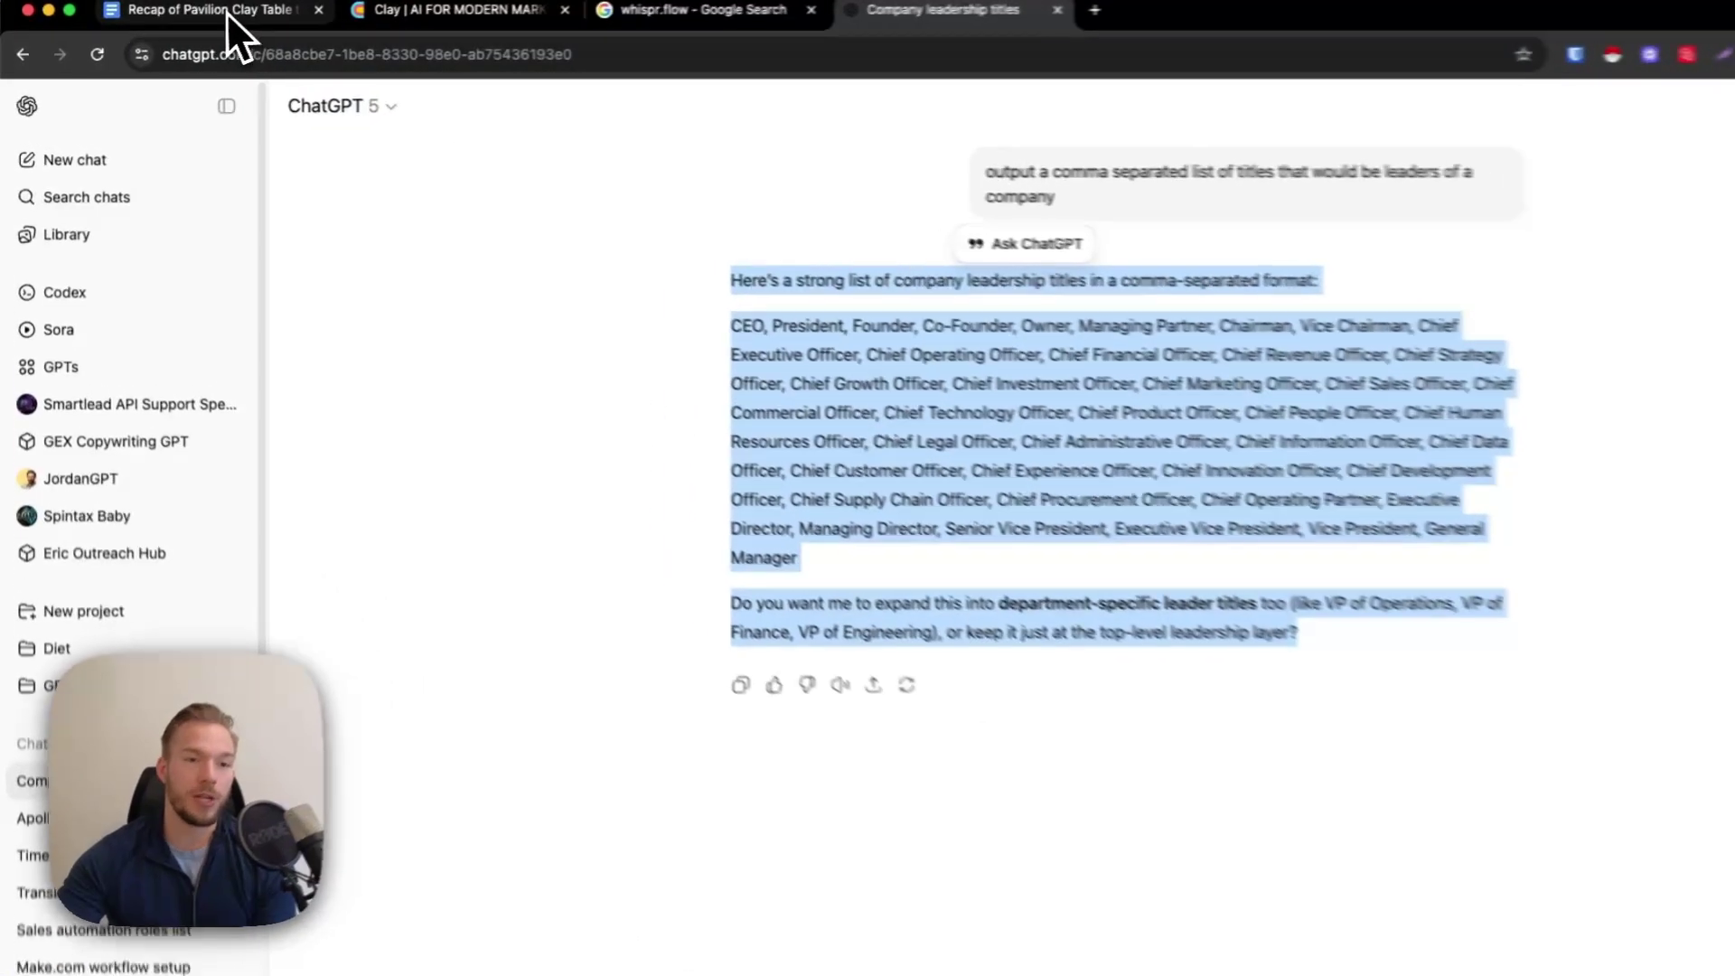
{"action": "left_click", "coordinate": [194, 18]}
{"action": "scroll", "coordinate": [887, 840], "scroll_direction": "up", "scroll_amount": 15}
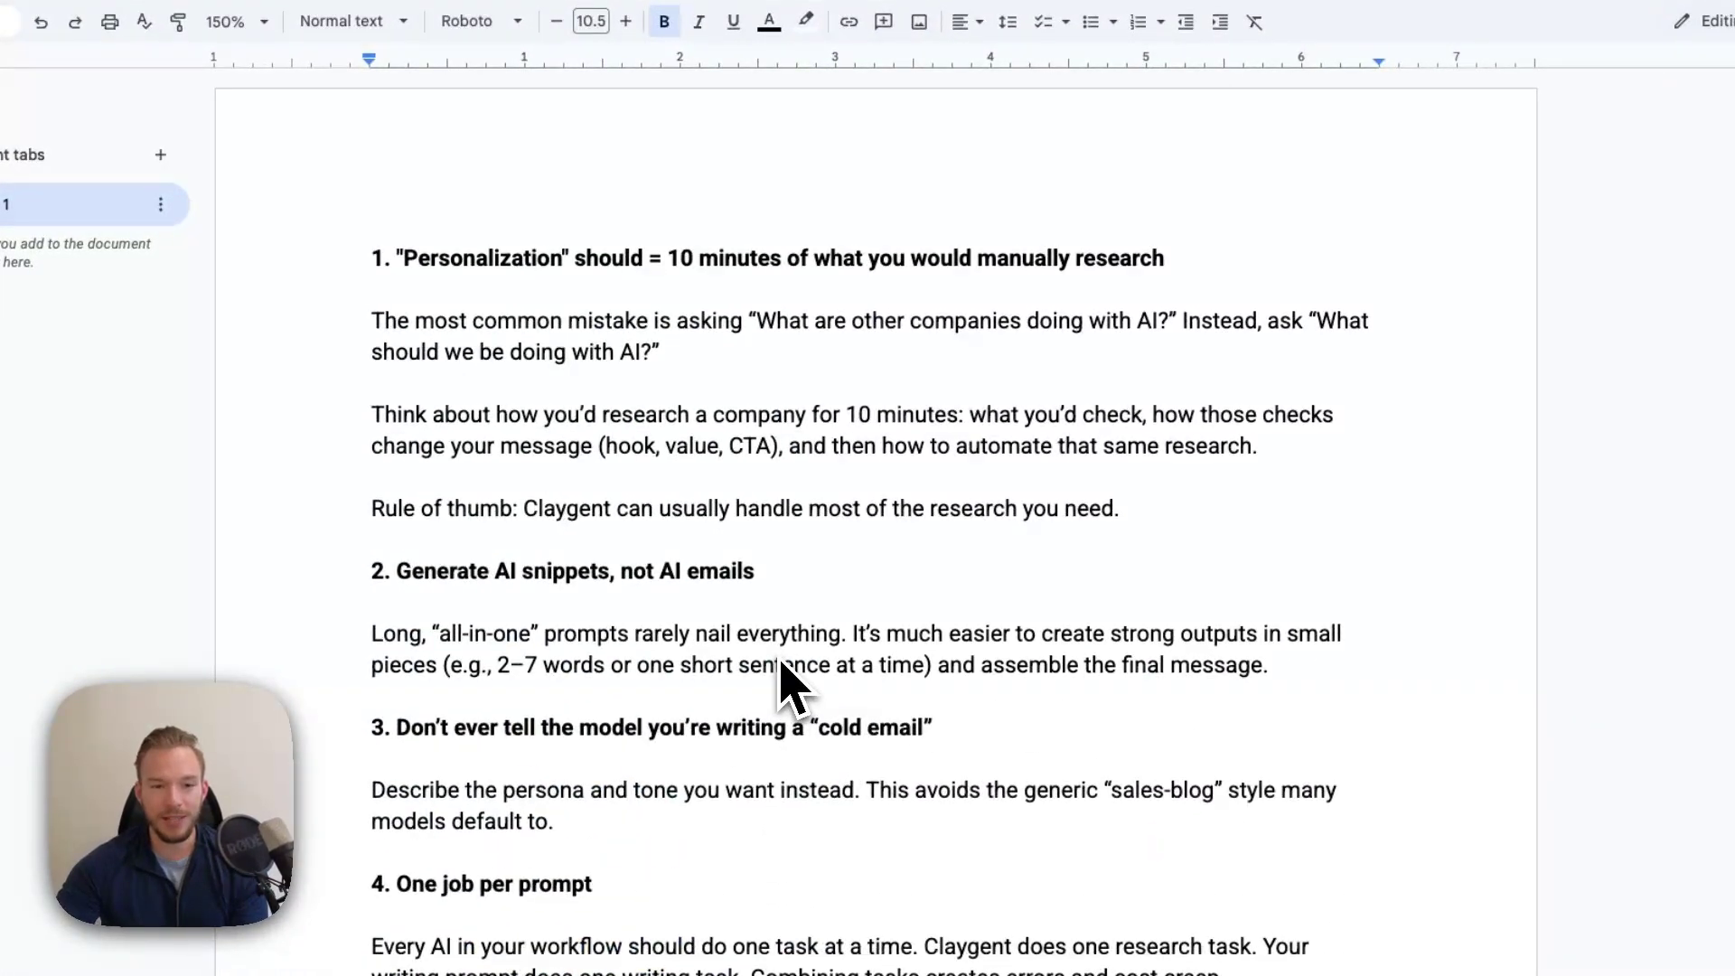